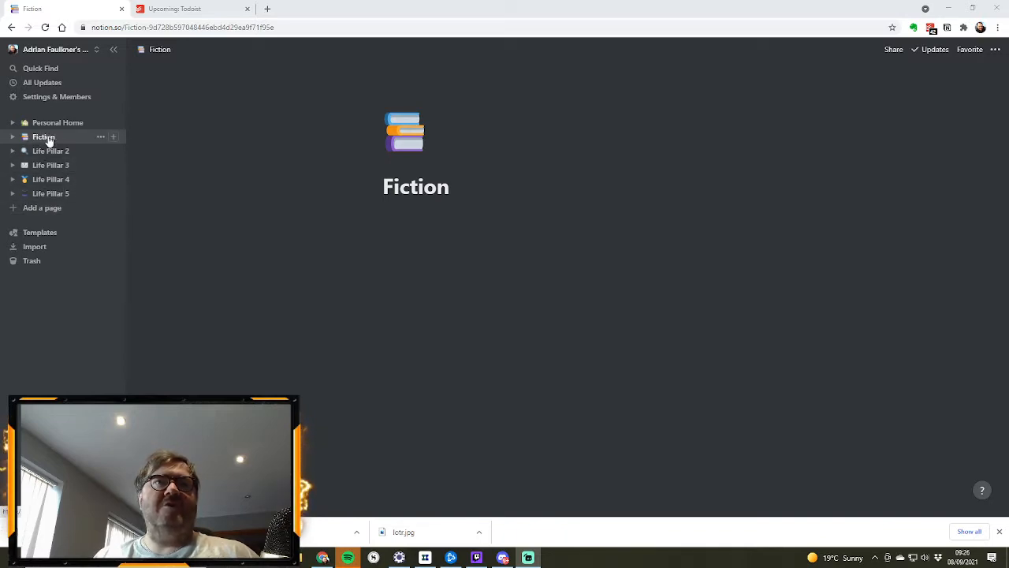
# Add a new top-level page as a gallery database and title it "Writing Projects Database"
pyautogui.click(39, 209)
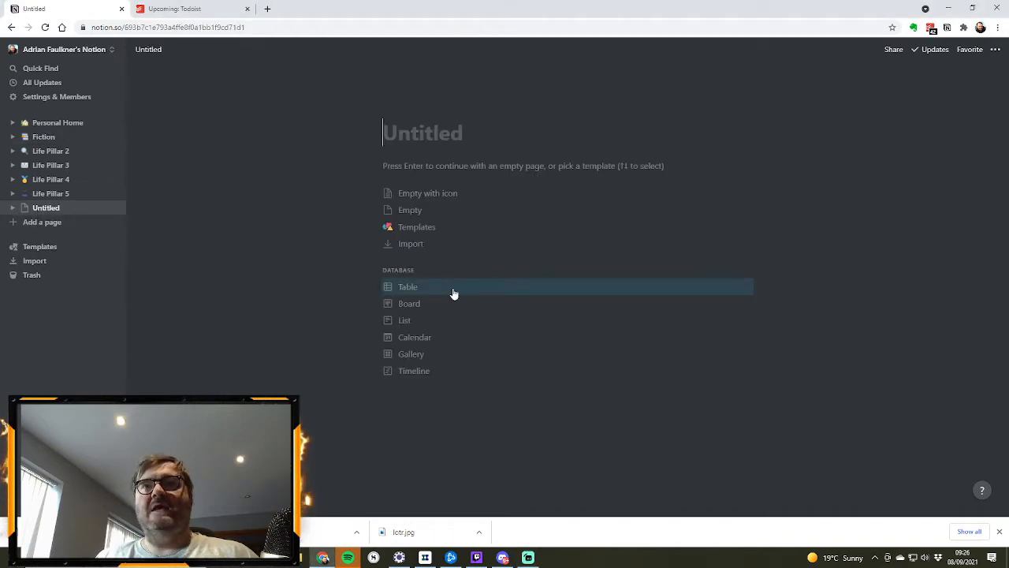
pyautogui.click(435, 361)
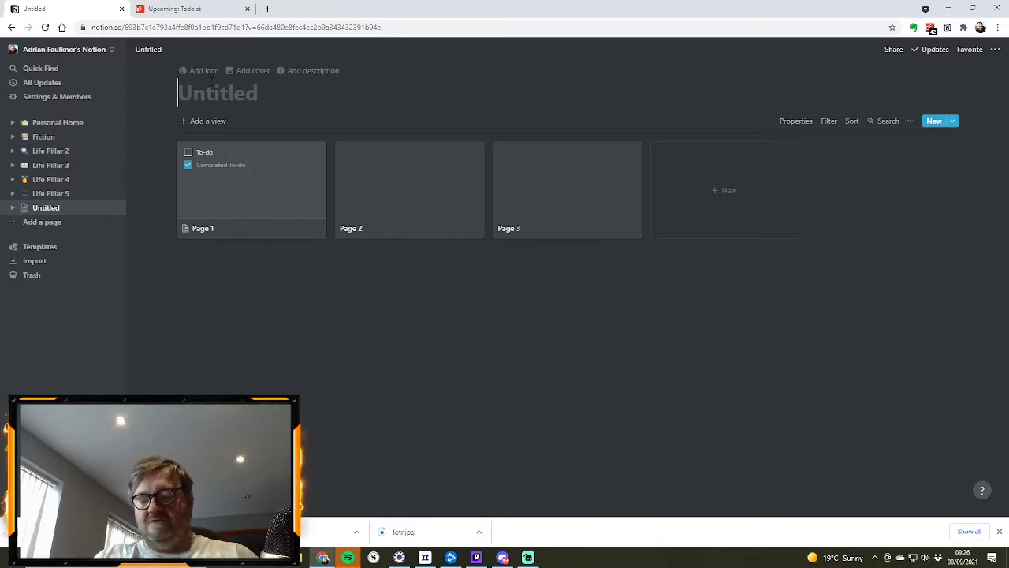
pyautogui.write('F')
pyautogui.press('BackSpace')
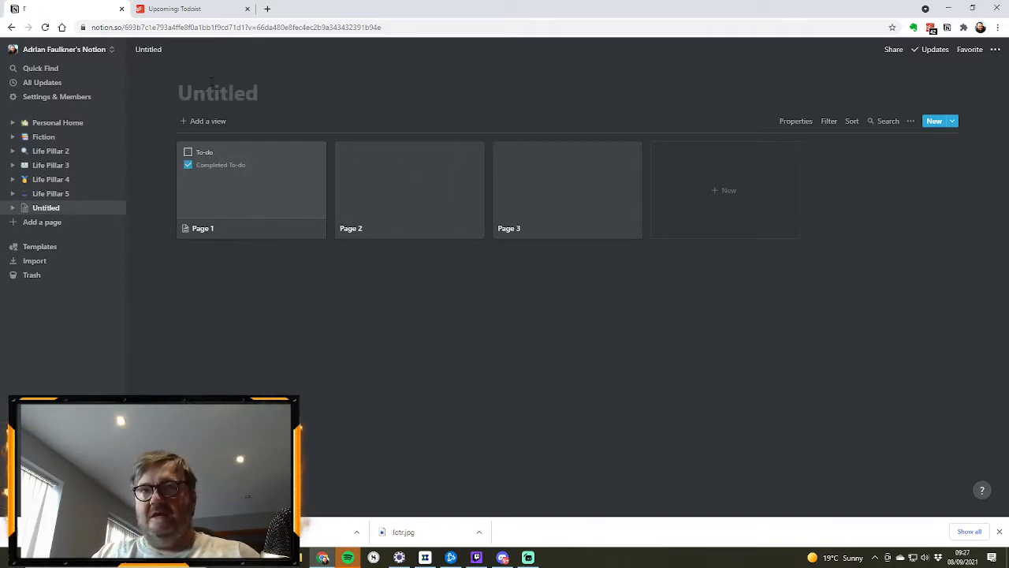
pyautogui.write('Writing')
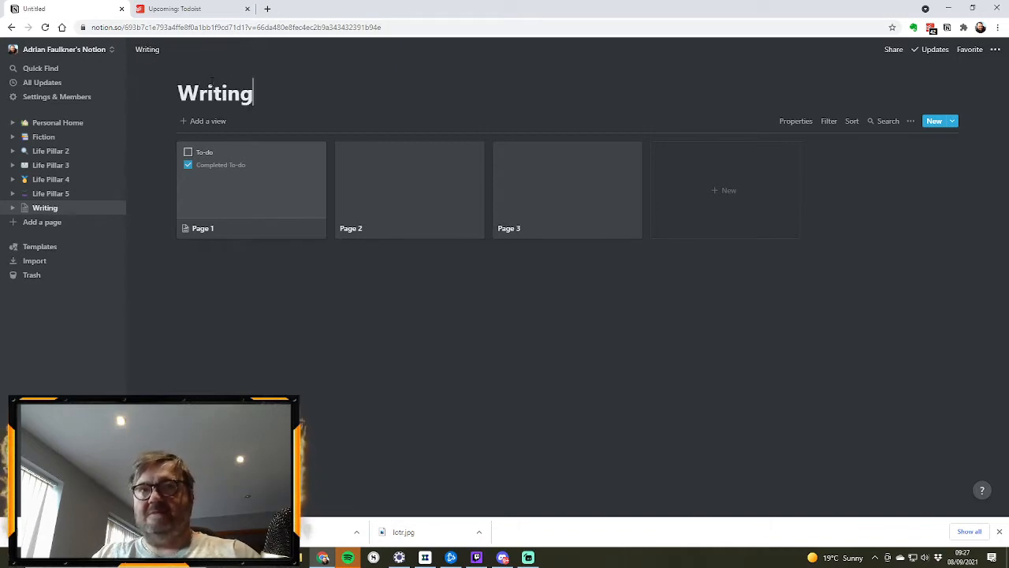
pyautogui.write(' Project')
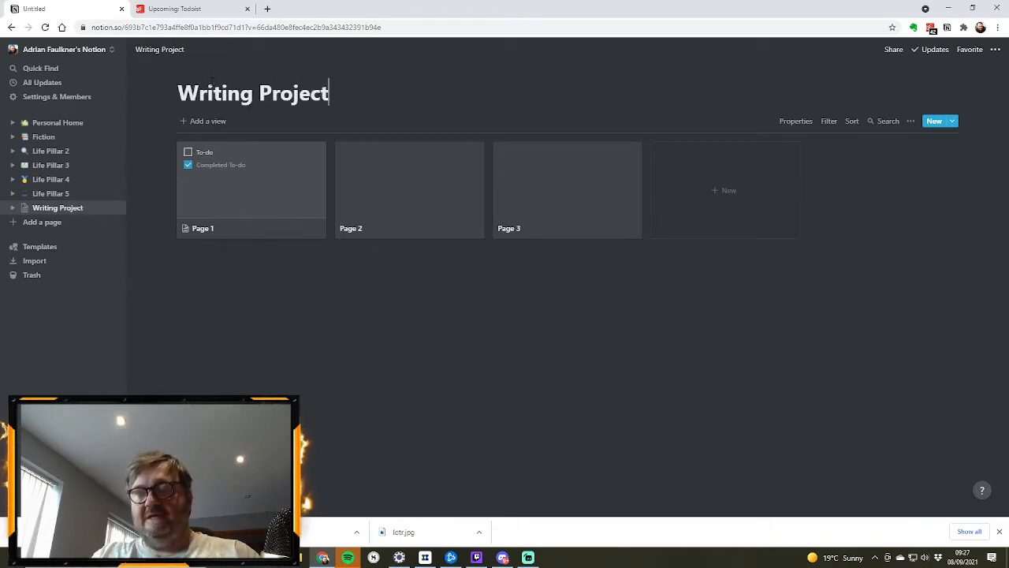
pyautogui.write('s Database')
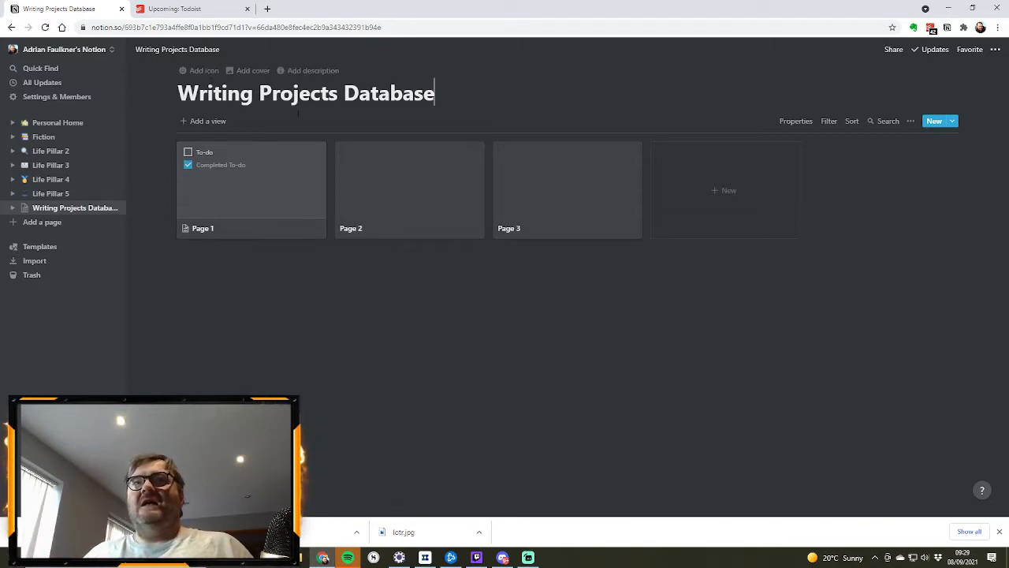
# Delete both sample to-do items from the content of Page 1 and return to the gallery
pyautogui.click(276, 197)
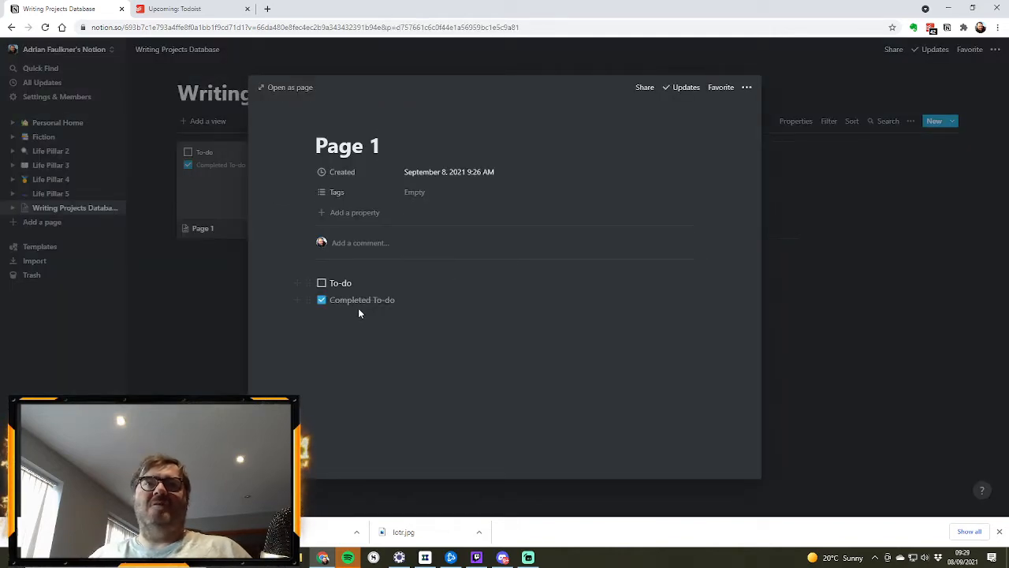
pyautogui.moveTo(422, 304); pyautogui.dragTo(329, 289)
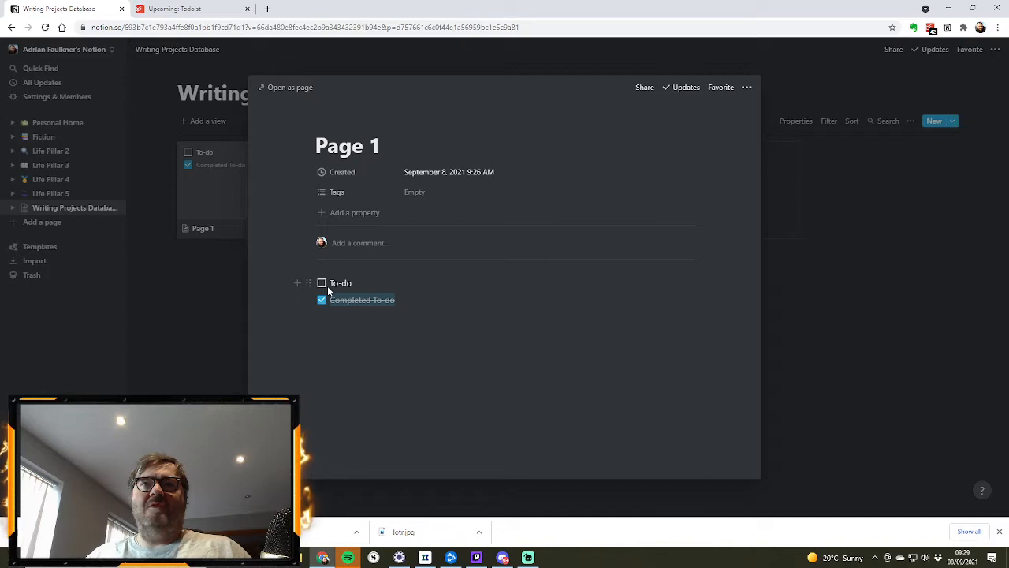
pyautogui.moveTo(402, 303); pyautogui.dragTo(404, 305)
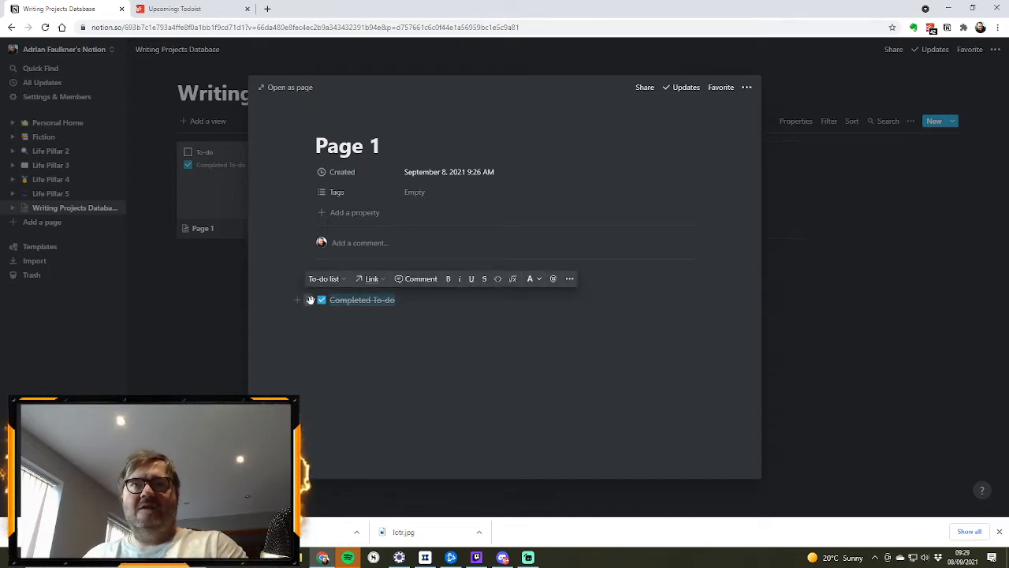
pyautogui.click(423, 317)
pyautogui.press('BackSpace')
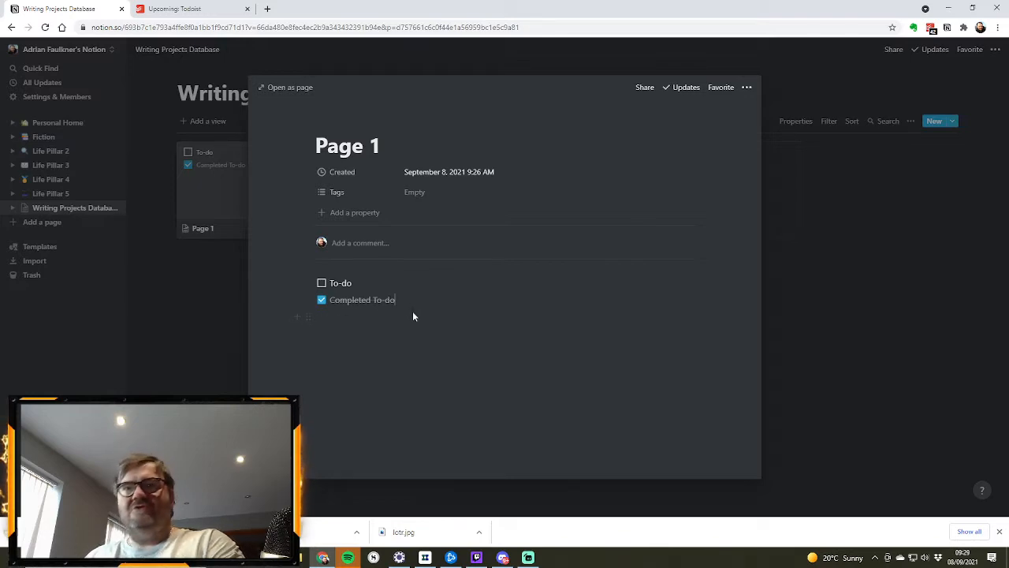
pyautogui.press('BackSpace')
pyautogui.press('BackSpace')
pyautogui.press('BackSpace')
pyautogui.press('BackSpace')
pyautogui.press('BackSpace')
pyautogui.press('BackSpace')
pyautogui.press('BackSpace')
pyautogui.press('BackSpace')
pyautogui.press('BackSpace')
pyautogui.press('BackSpace')
pyautogui.press('BackSpace')
pyautogui.press('BackSpace')
pyautogui.press('BackSpace')
pyautogui.press('BackSpace')
pyautogui.press('BackSpace')
pyautogui.press('BackSpace')
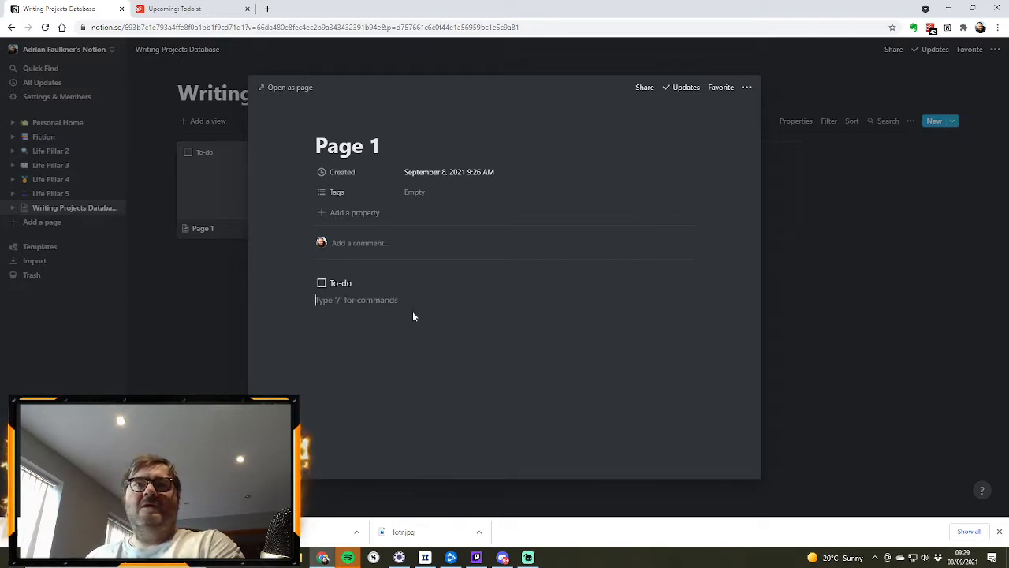
pyautogui.press('BackSpace')
pyautogui.press('BackSpace')
pyautogui.press('BackSpace')
pyautogui.press('BackSpace')
pyautogui.press('BackSpace')
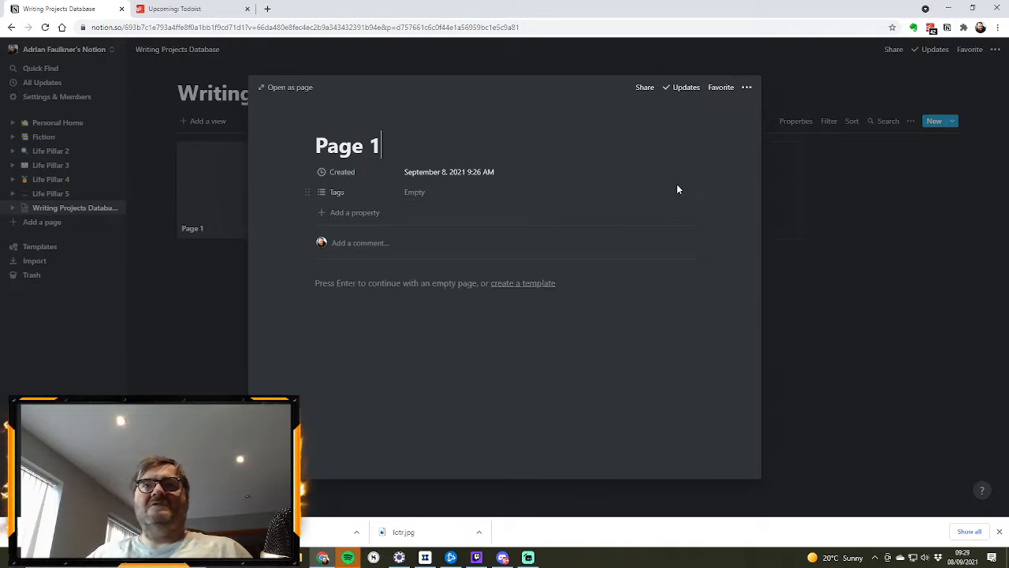
pyautogui.click(795, 166)
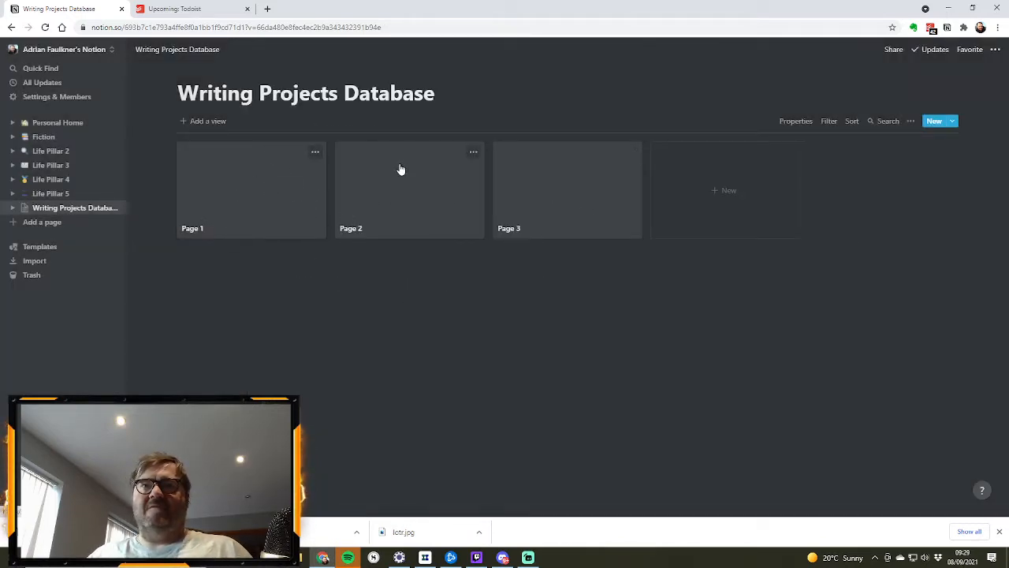
# Delete the default Created and Tags properties from Page 1
pyautogui.click(264, 182)
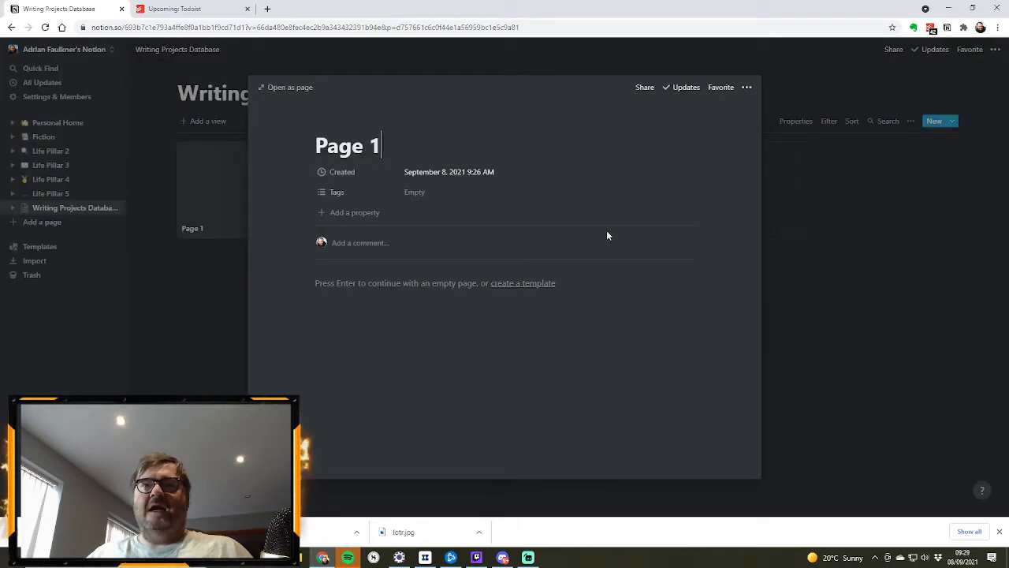
pyautogui.click(308, 173)
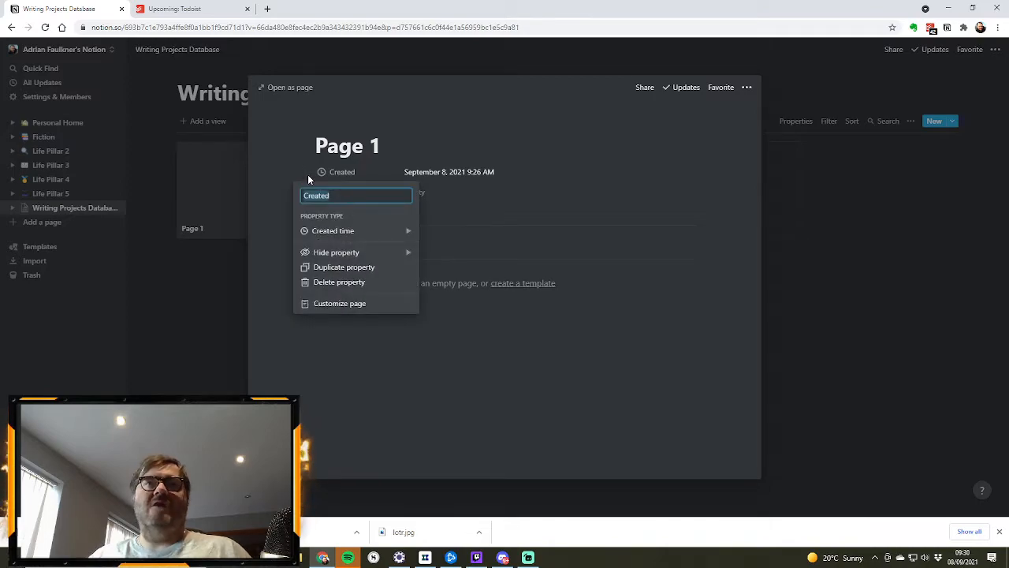
pyautogui.click(359, 282)
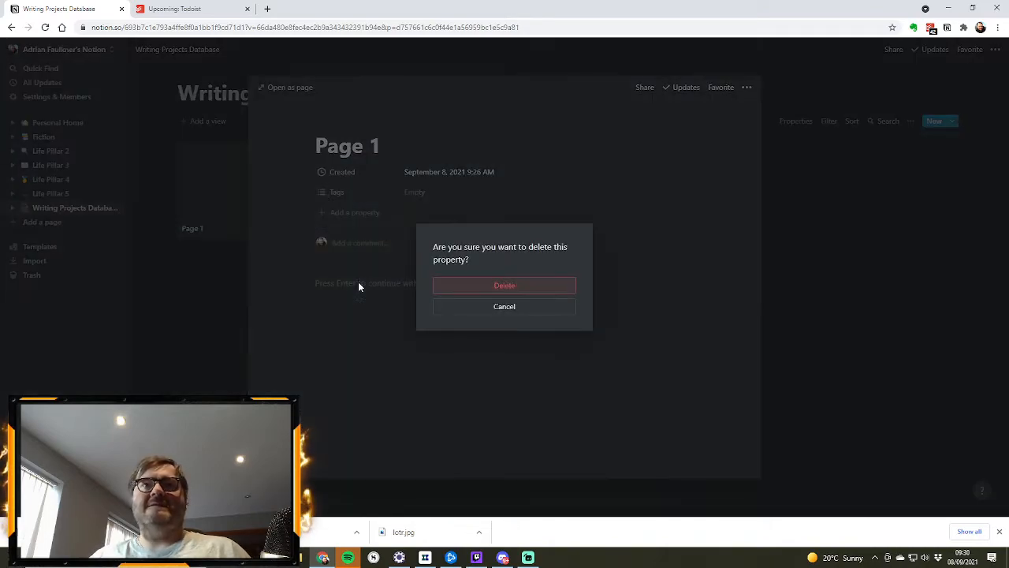
pyautogui.click(508, 287)
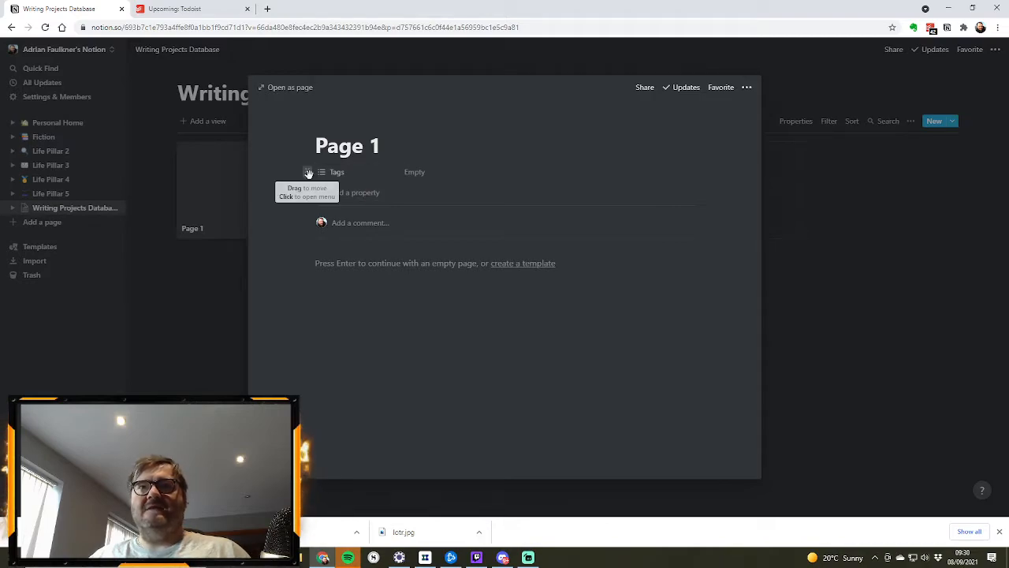
pyautogui.click(308, 173)
pyautogui.click(336, 298)
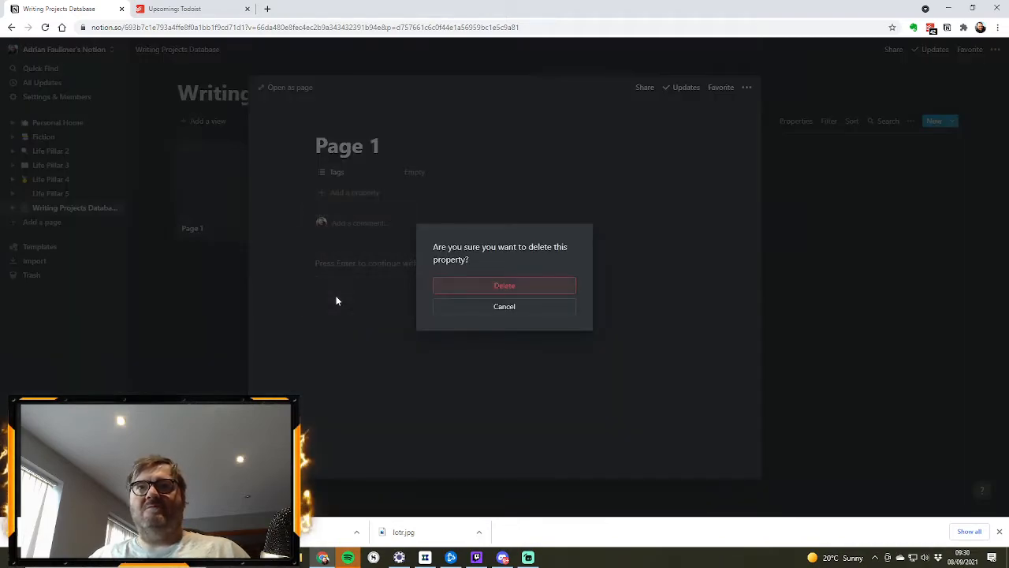
pyautogui.click(500, 285)
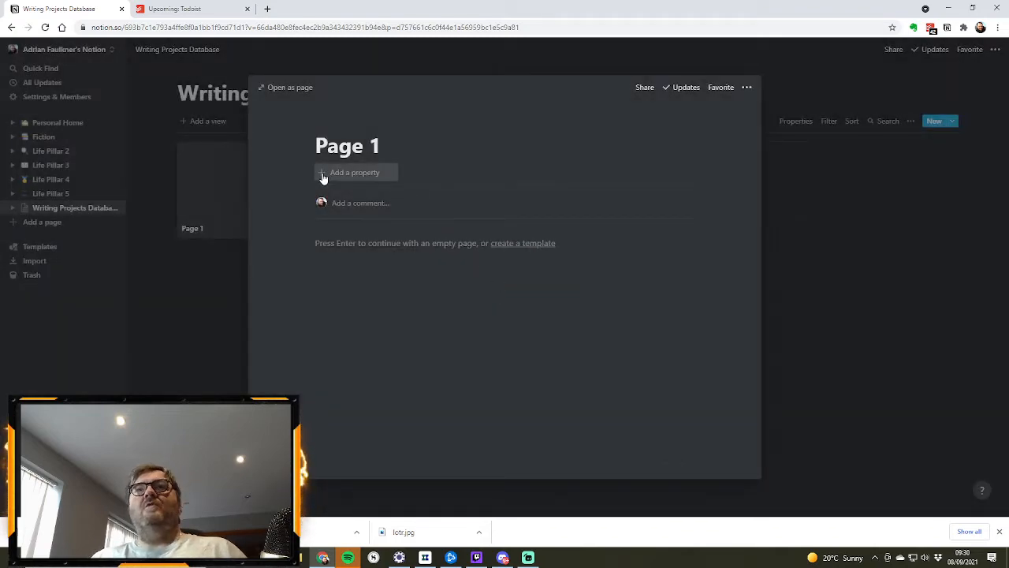
# Add a property named "Project Date" with the Date type to Page 1
pyautogui.moveTo(384, 145)
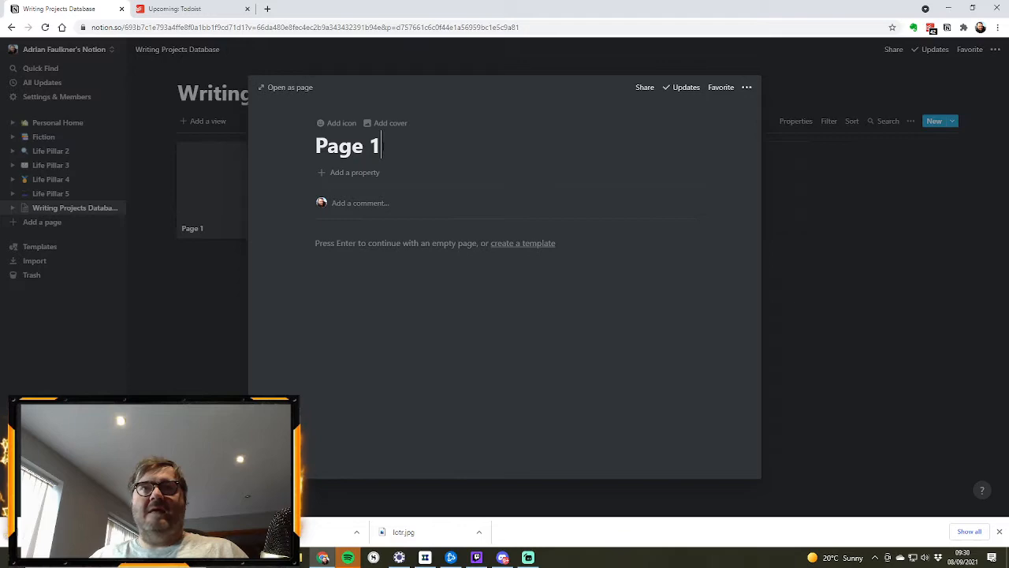
pyautogui.click(322, 175)
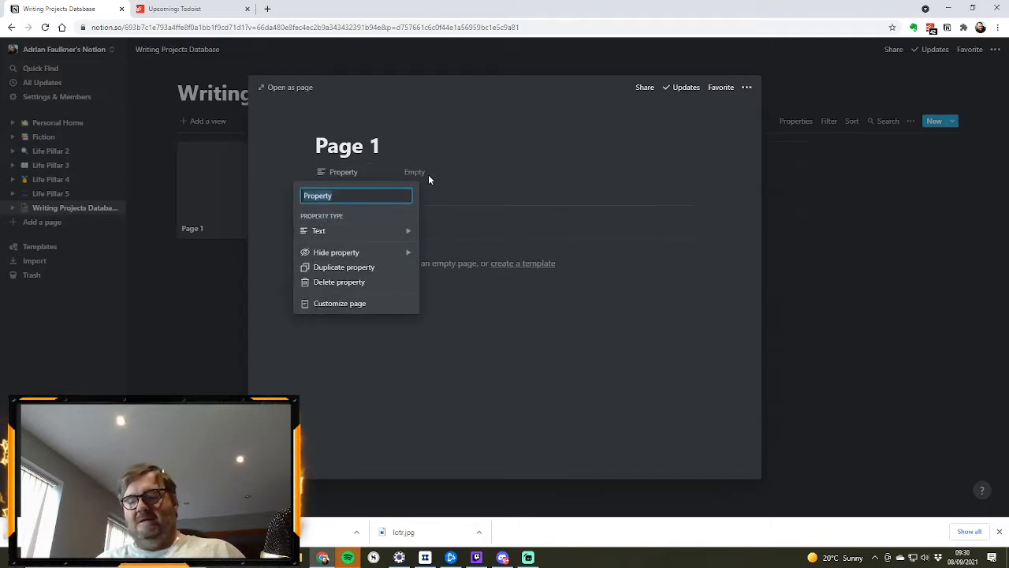
pyautogui.write('Proje')
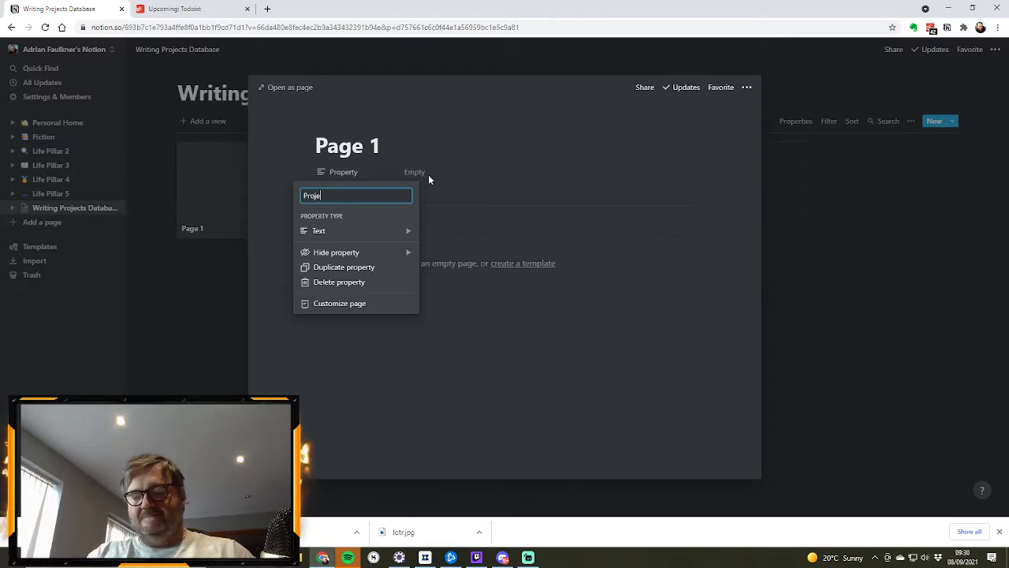
pyautogui.write('ct Date')
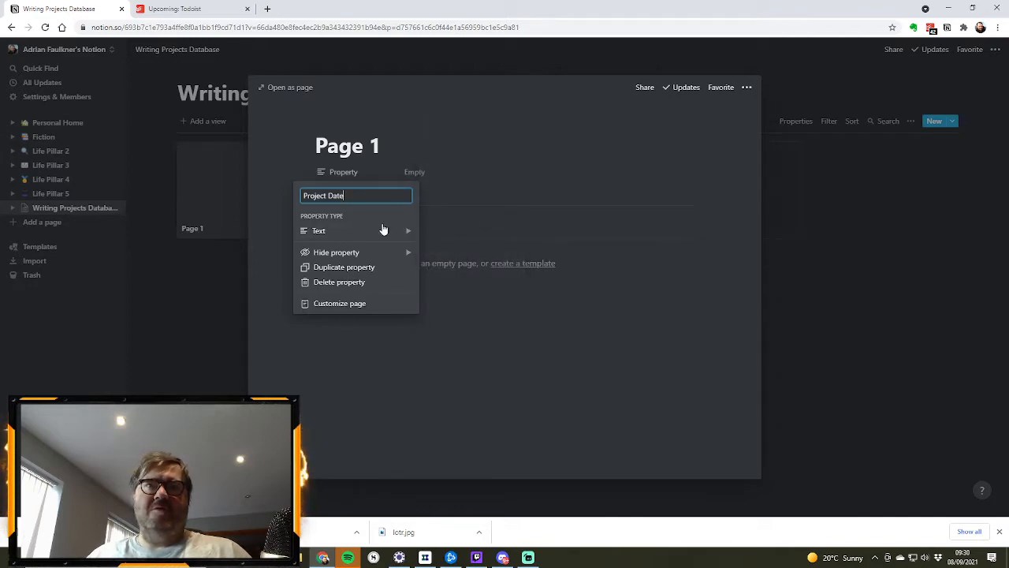
pyautogui.moveTo(354, 229)
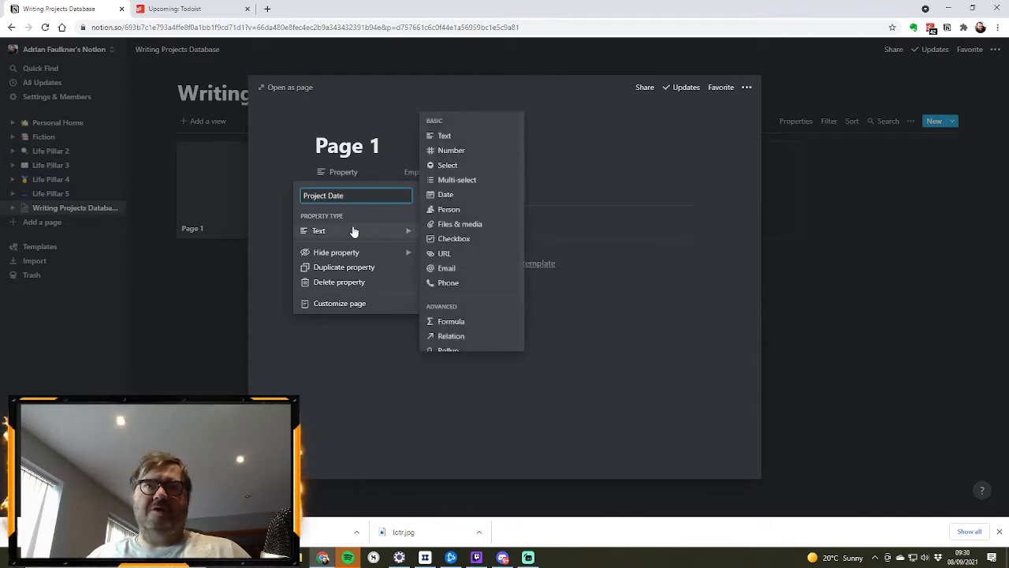
pyautogui.click(447, 197)
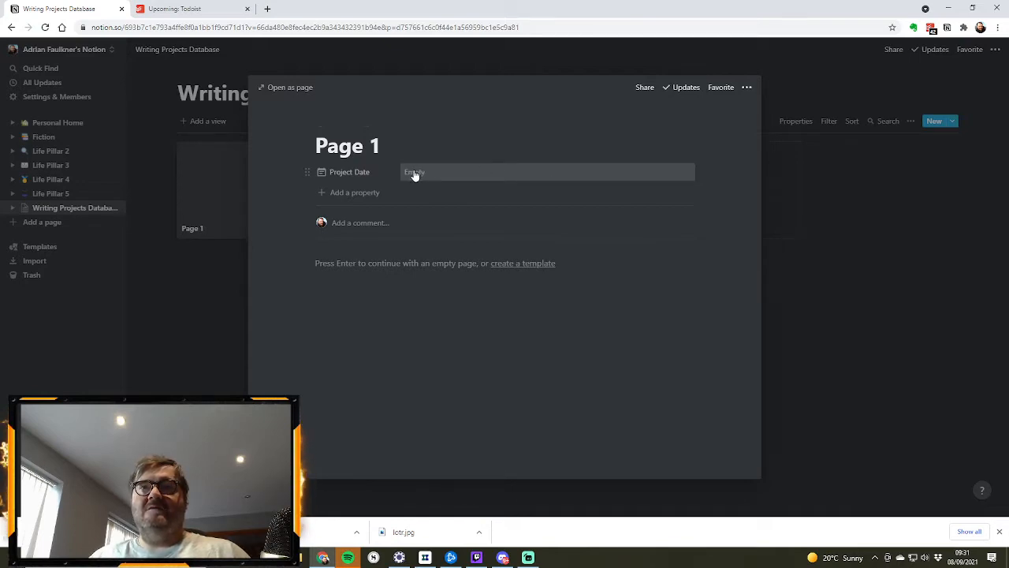
# Add a property named "Type" with the Select type below Project Date
pyautogui.click(354, 194)
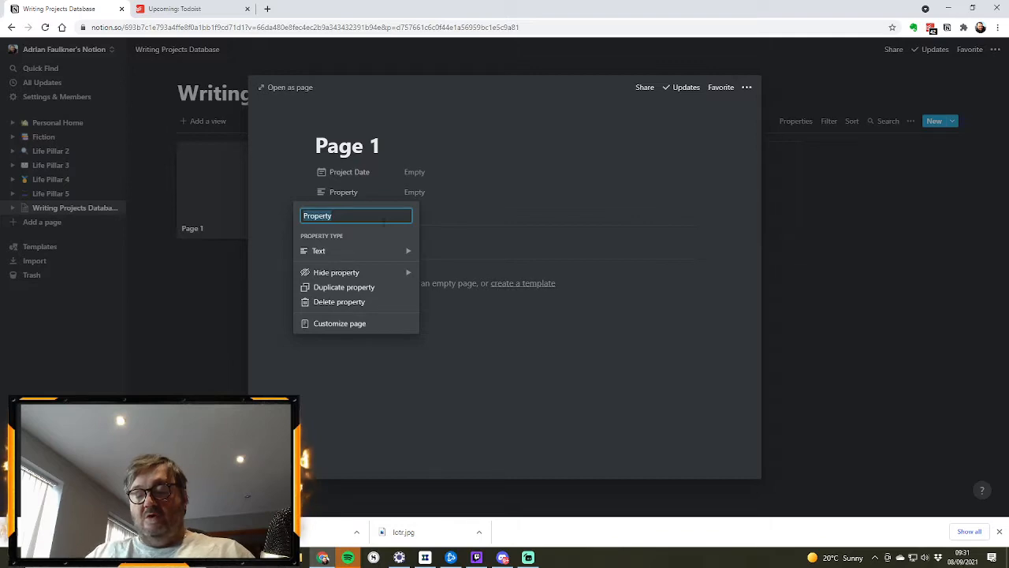
pyautogui.write('Type')
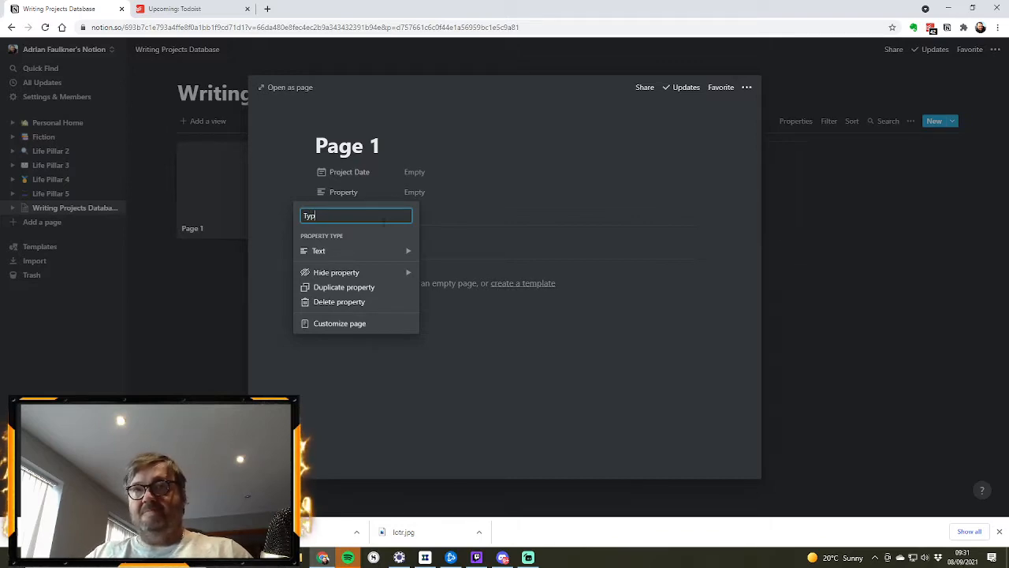
pyautogui.moveTo(408, 258)
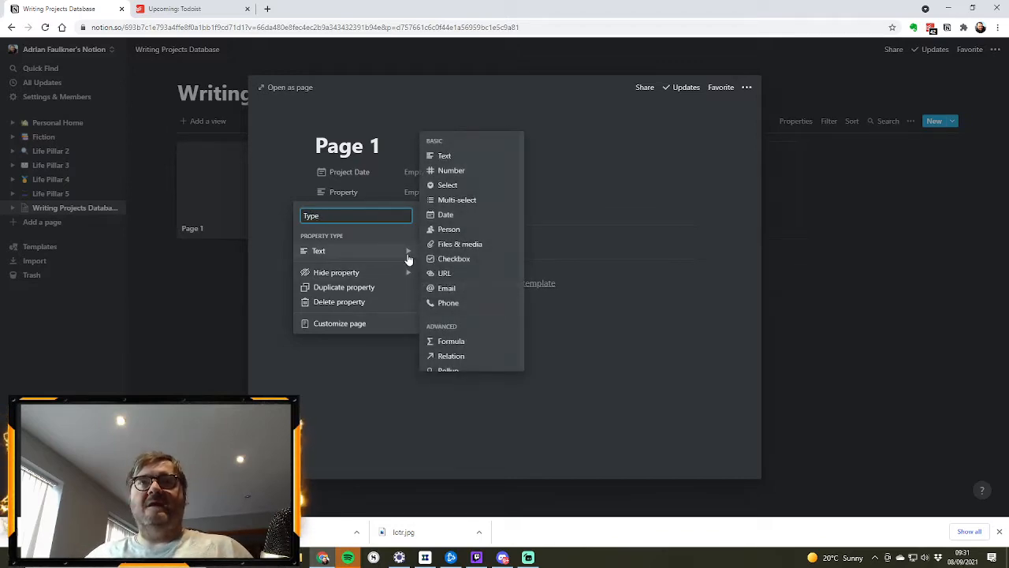
pyautogui.click(454, 190)
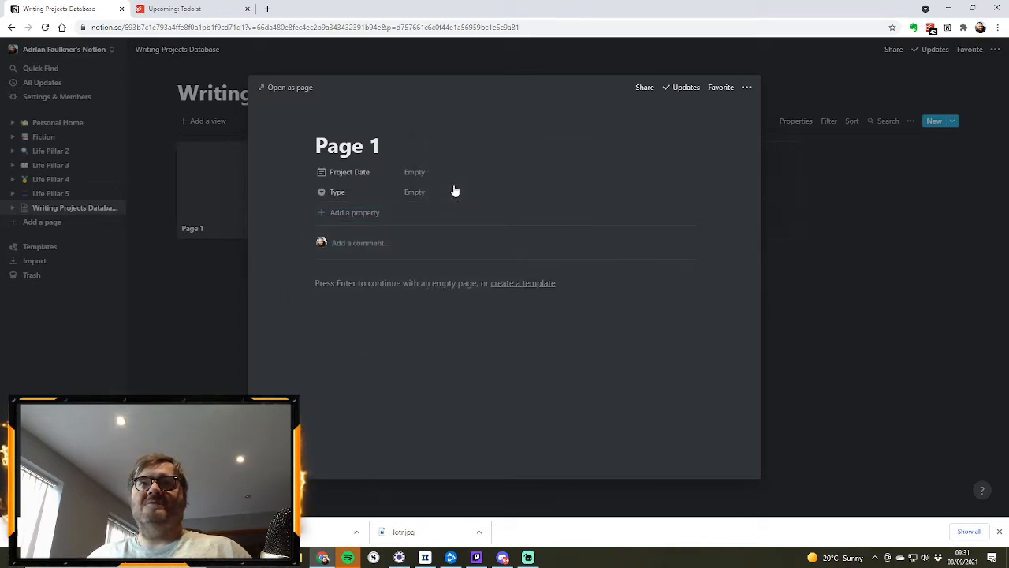
# Create the option "First Draft" for the Type property and assign it to Page 1
pyautogui.click(351, 199)
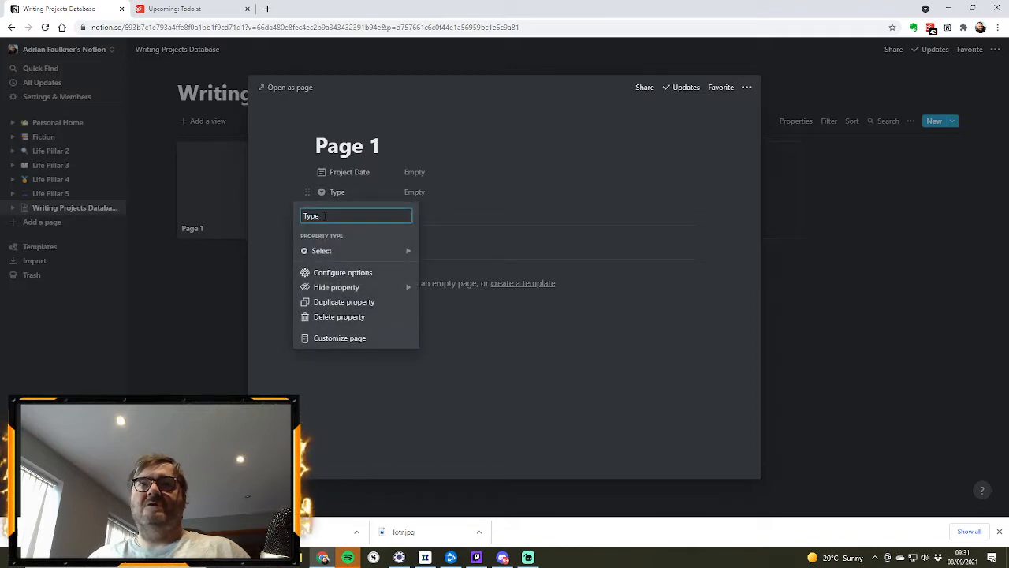
pyautogui.click(491, 194)
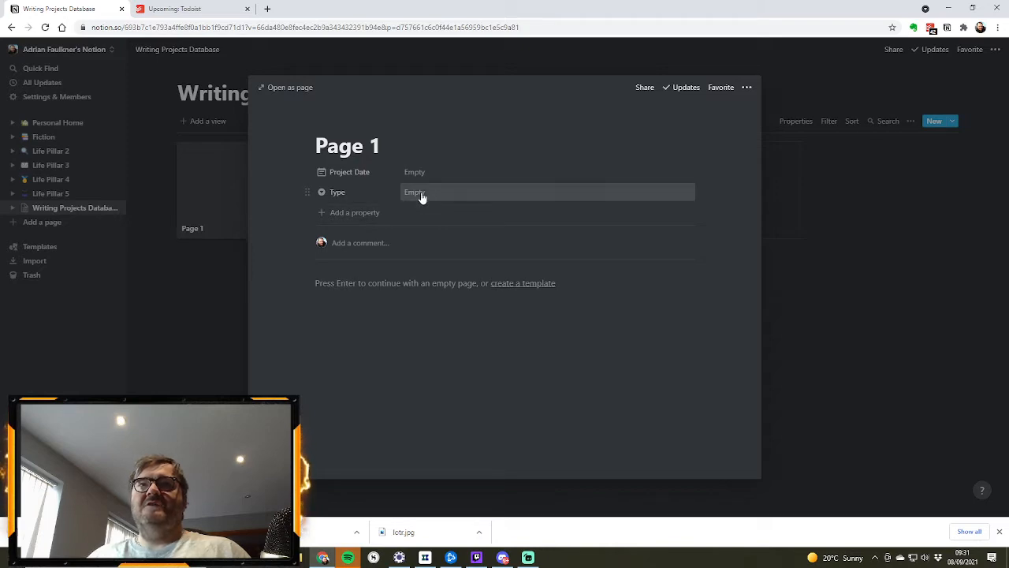
pyautogui.click(421, 197)
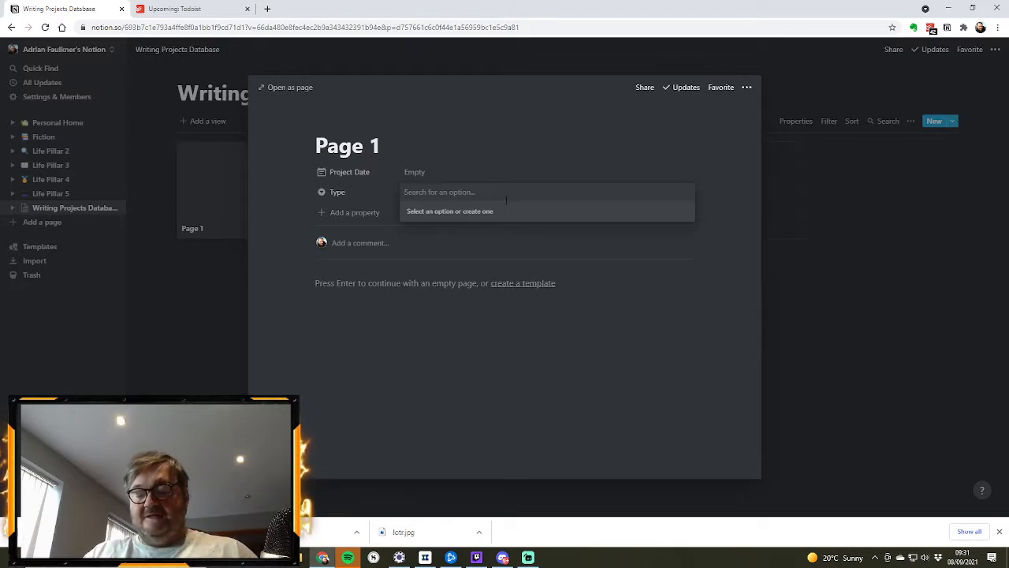
pyautogui.write('First ')
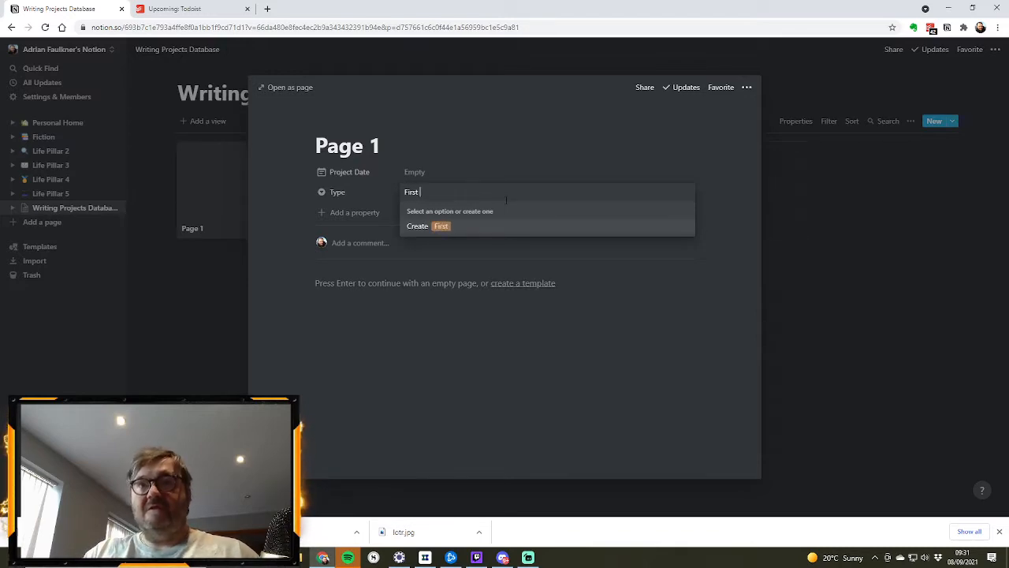
pyautogui.write('Draft')
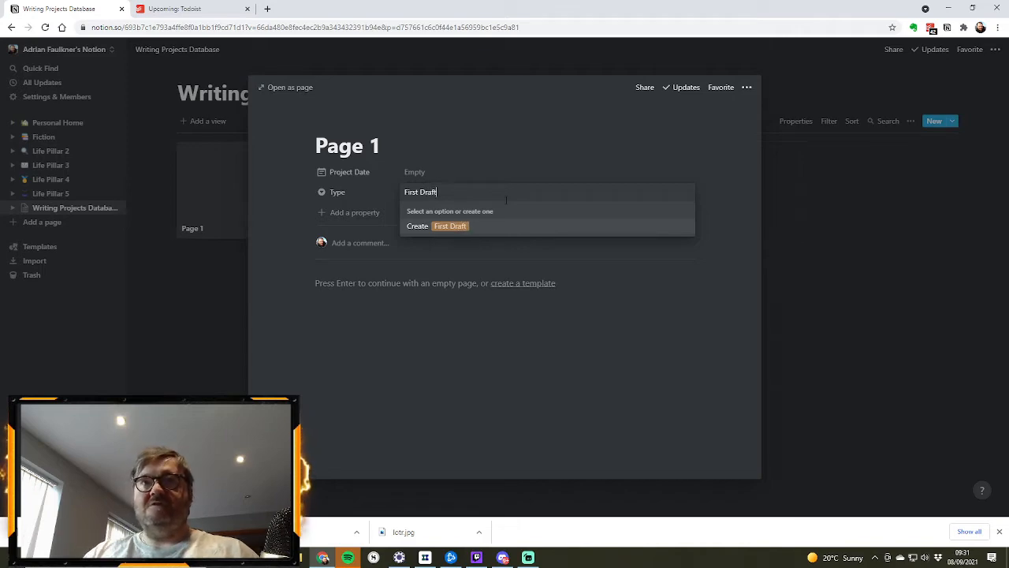
pyautogui.click(447, 230)
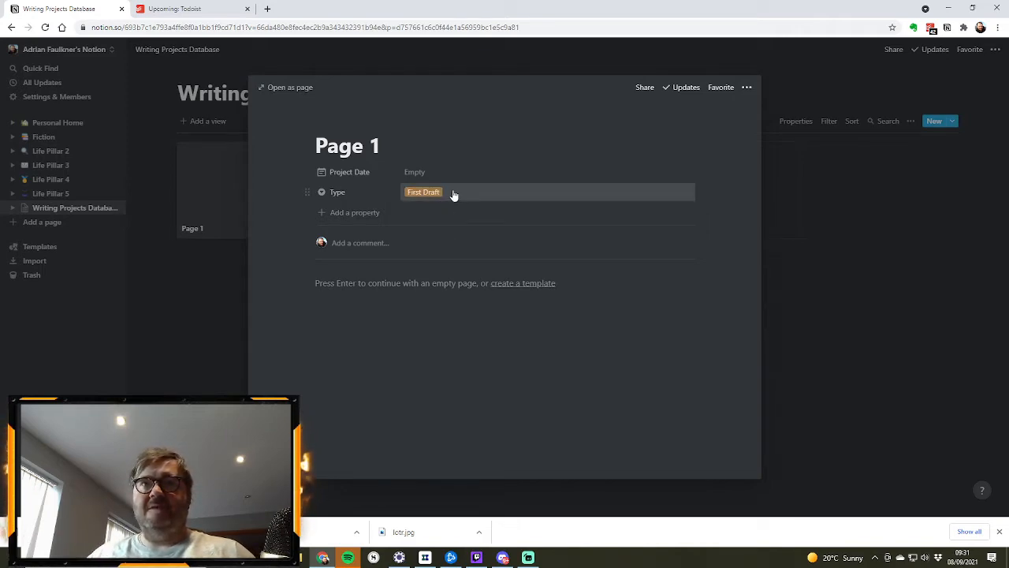
# Create the options "Edit", "Outline" and "Ideas" for the Type property, assigning each in turn to Page 1
pyautogui.click(454, 193)
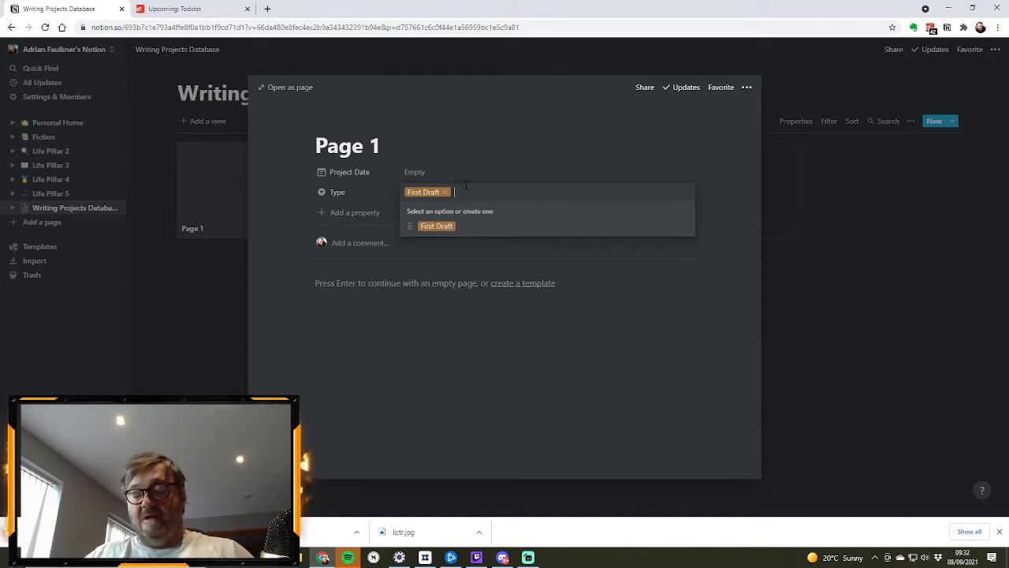
pyautogui.write('Edit')
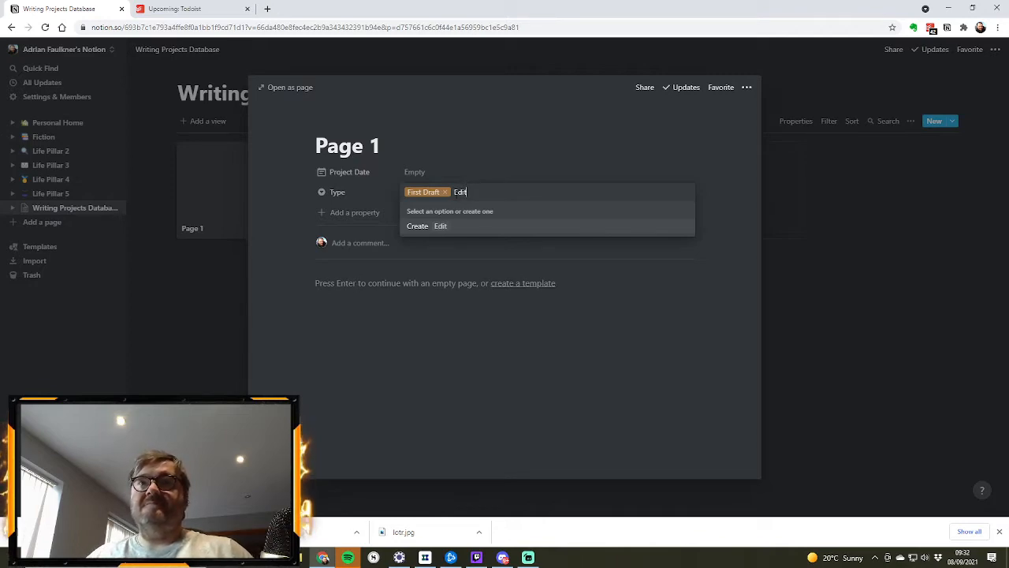
pyautogui.click(443, 226)
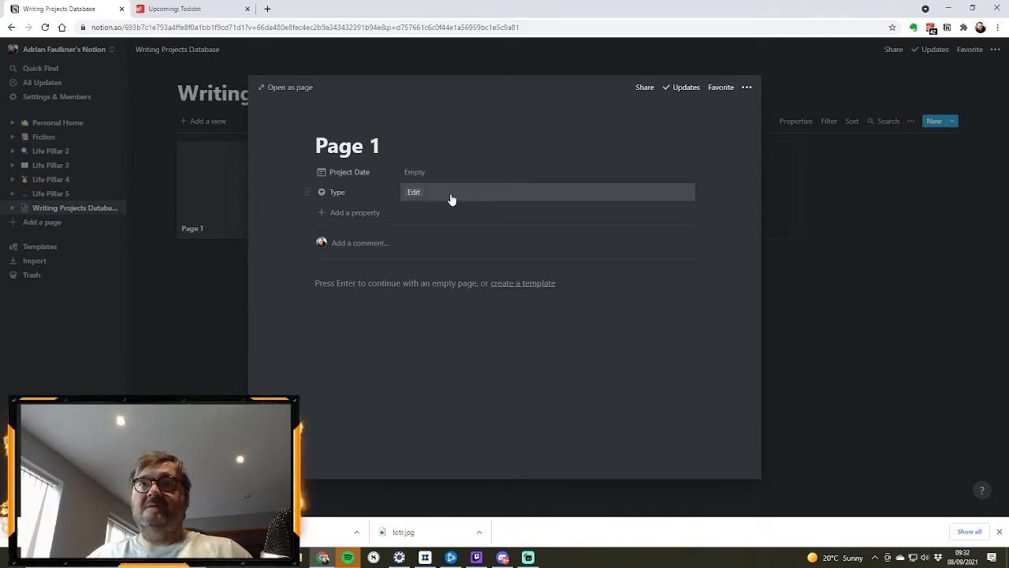
pyautogui.click(451, 194)
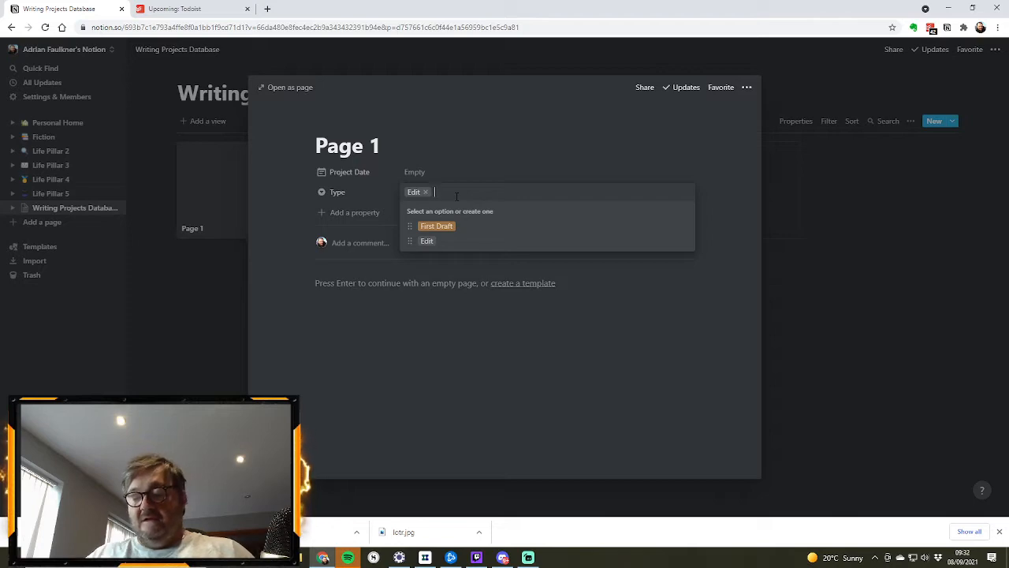
pyautogui.write('Outline')
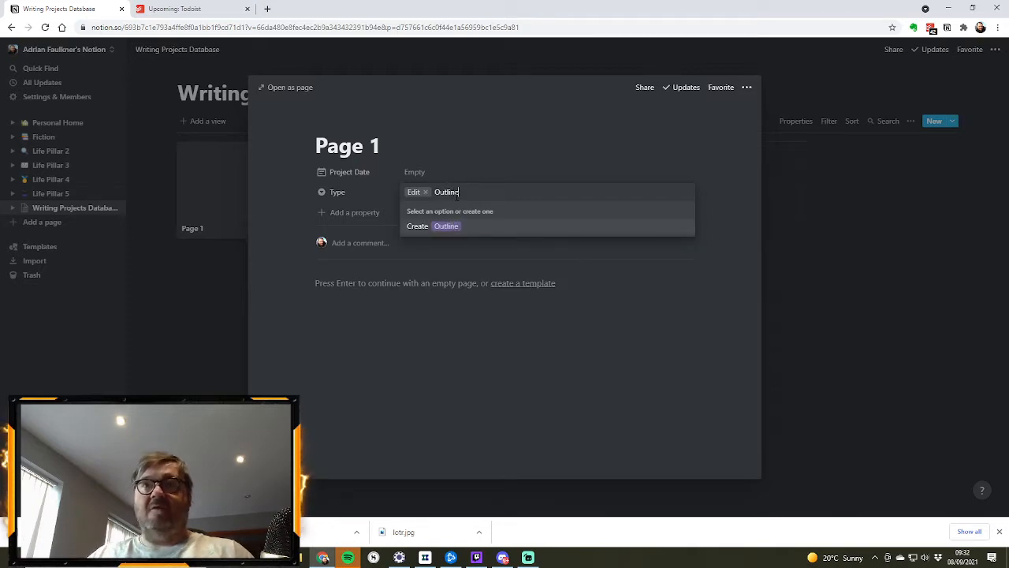
pyautogui.click(446, 227)
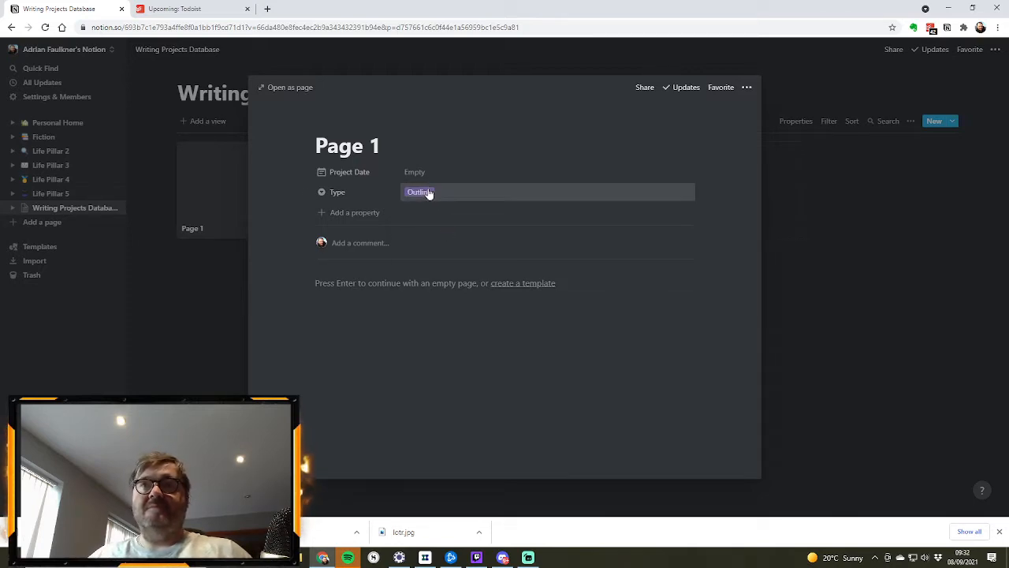
pyautogui.click(451, 196)
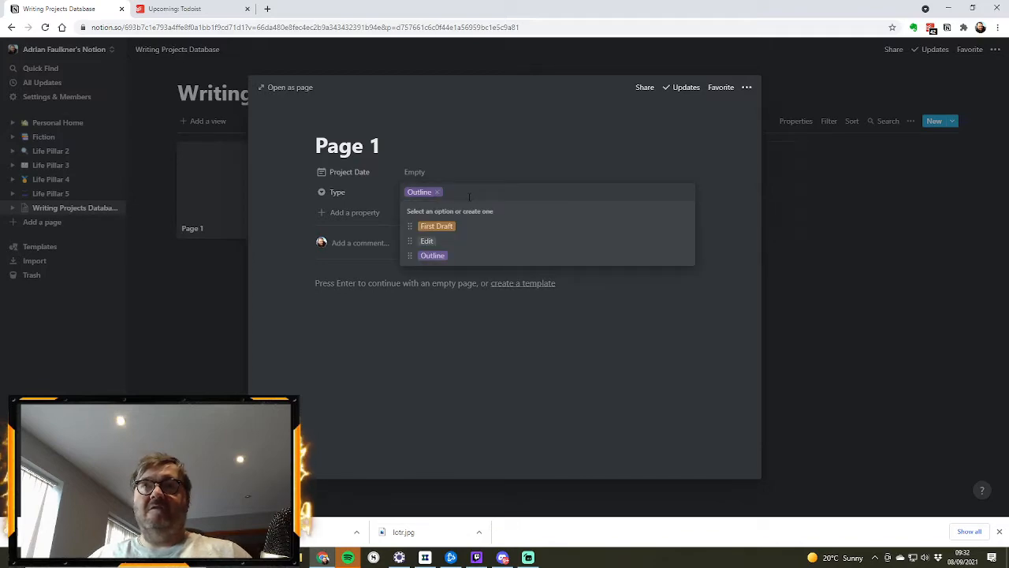
pyautogui.write('Ideas')
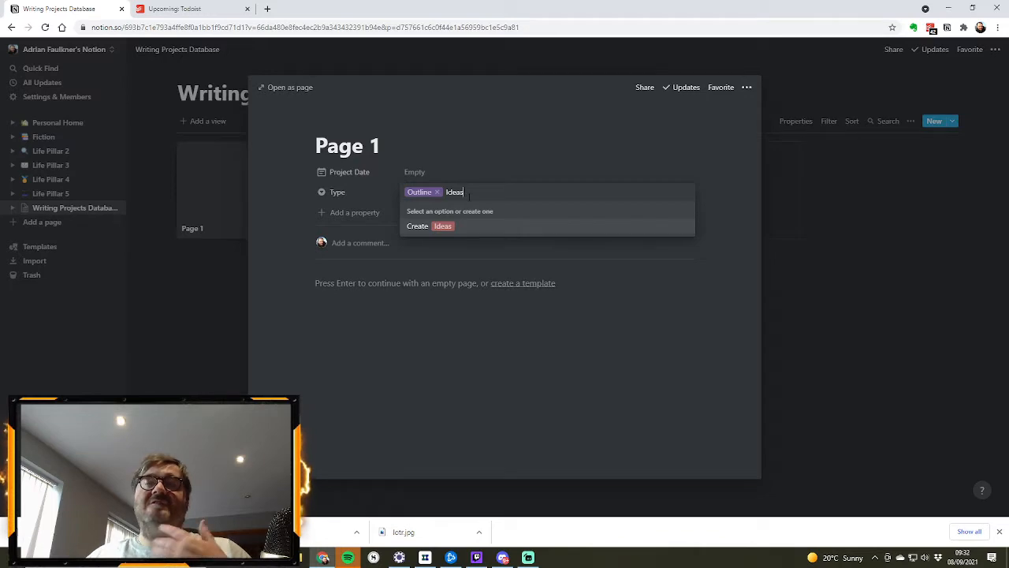
pyautogui.click(443, 228)
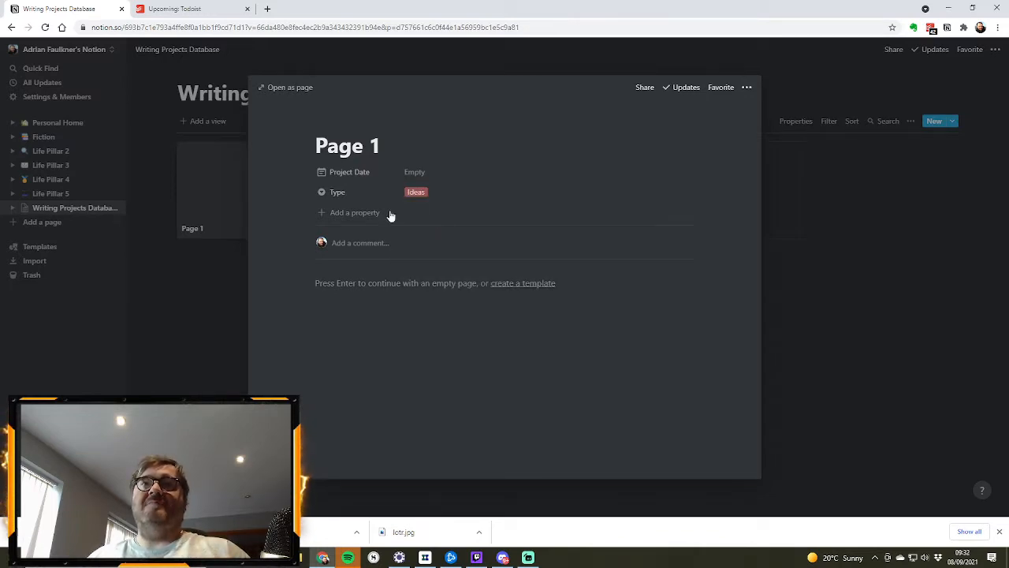
# Rename the Type property of Page 1 as "Stage"
pyautogui.click(344, 193)
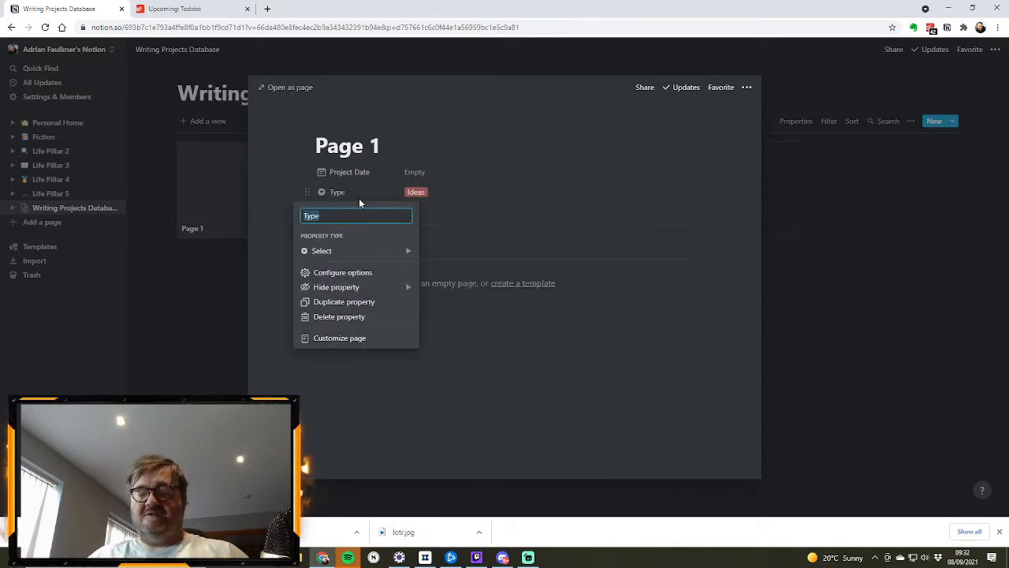
pyautogui.write('Stage')
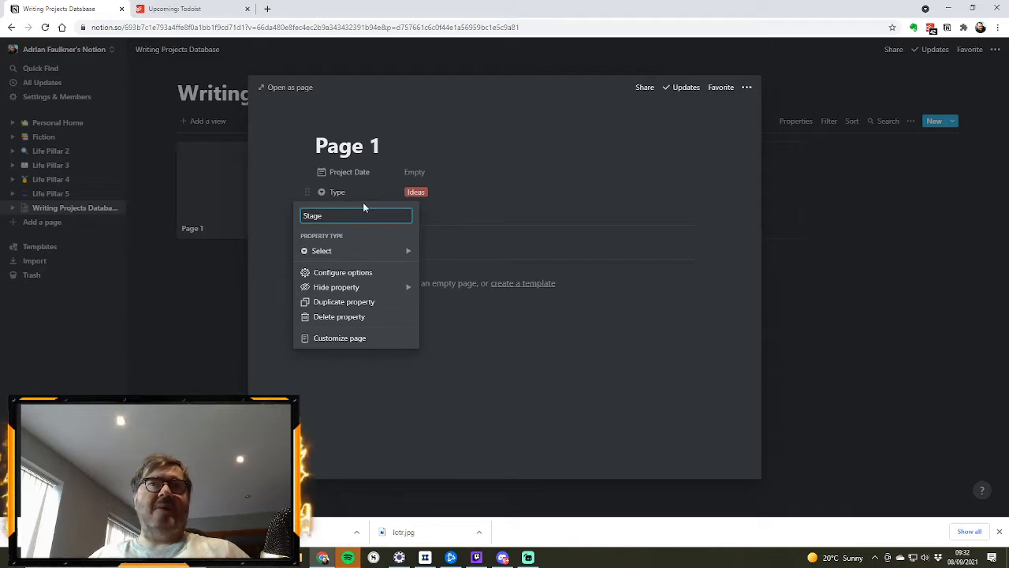
pyautogui.click(471, 199)
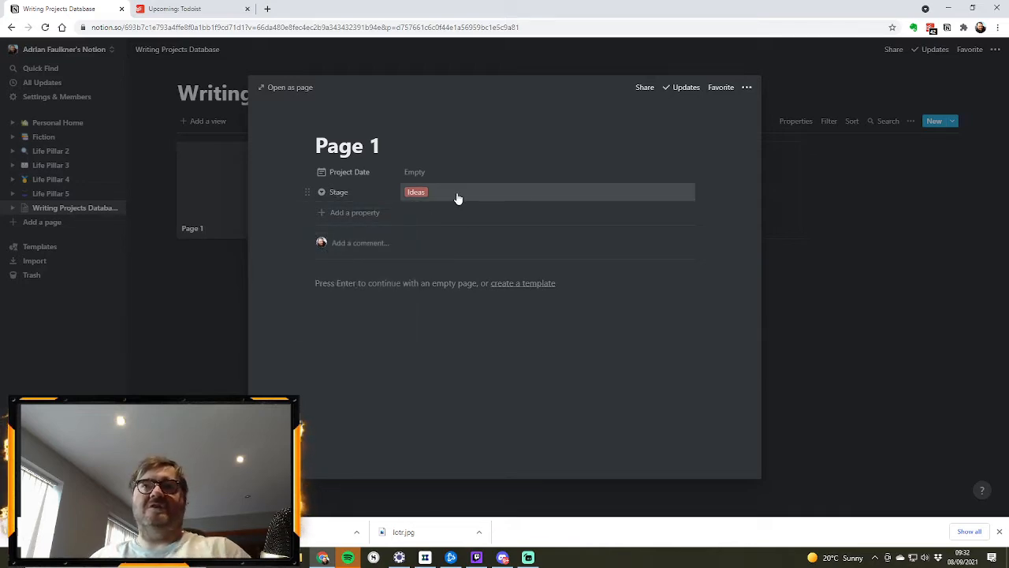
# Create the options "Beta Reader" and "Revisions" for the Stage property through Page 1's value
pyautogui.click(449, 199)
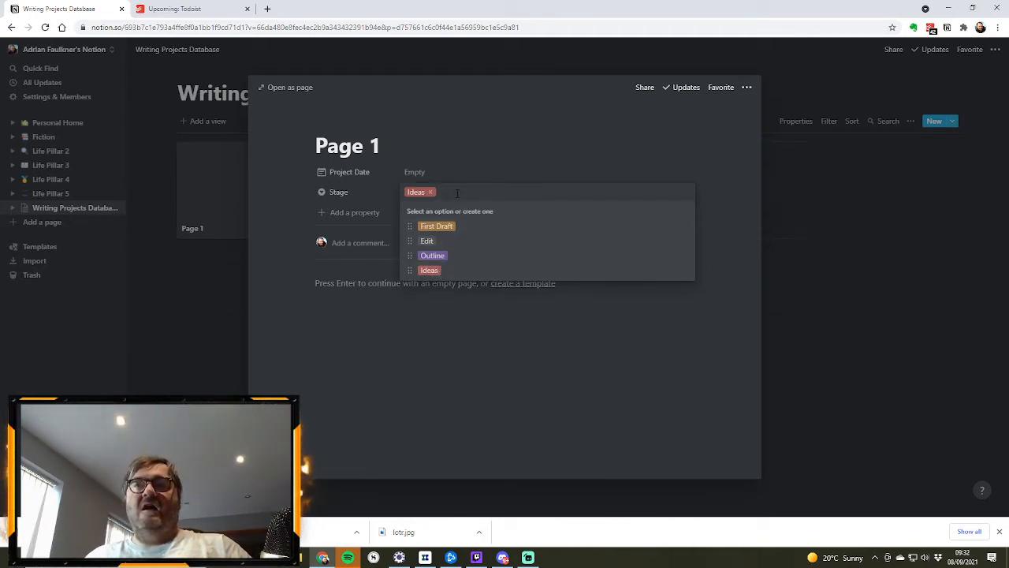
pyautogui.write('Bet')
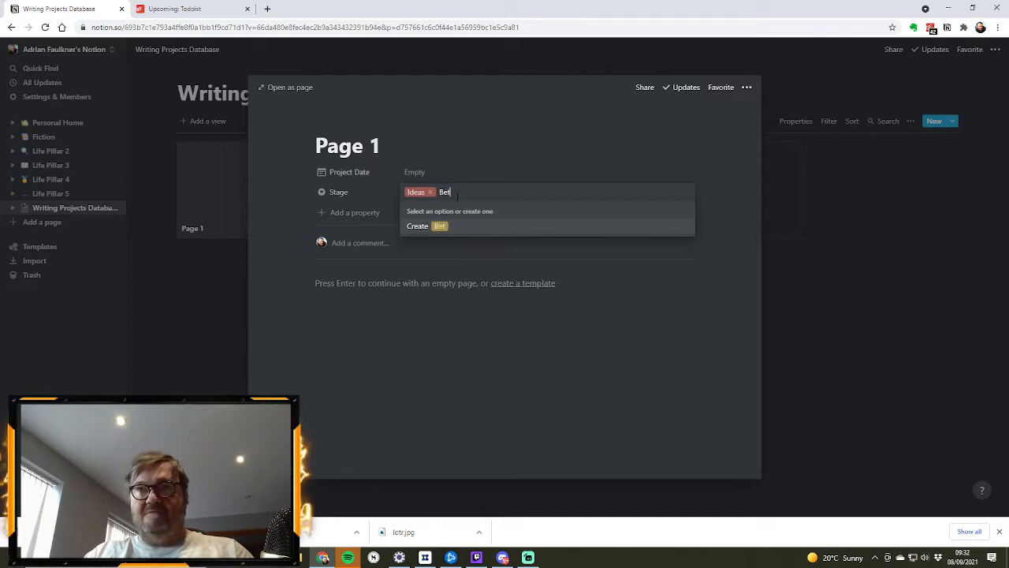
pyautogui.write('a Reader')
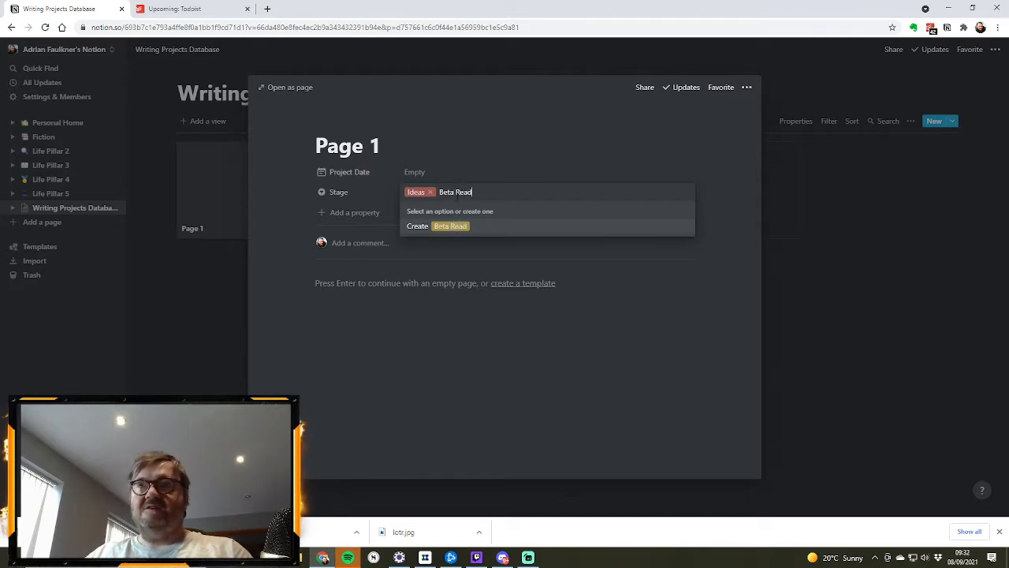
pyautogui.click(444, 227)
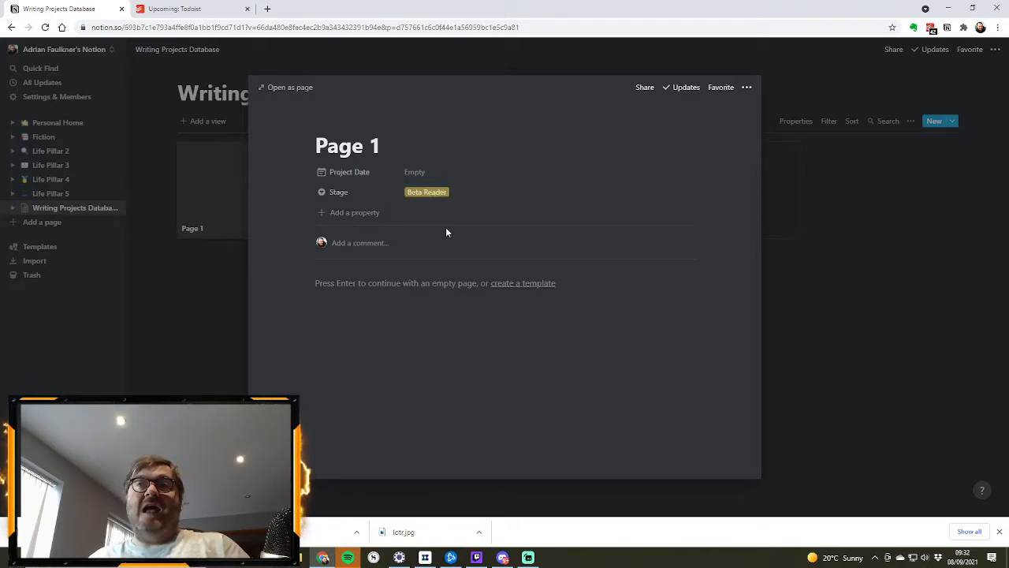
pyautogui.click(464, 193)
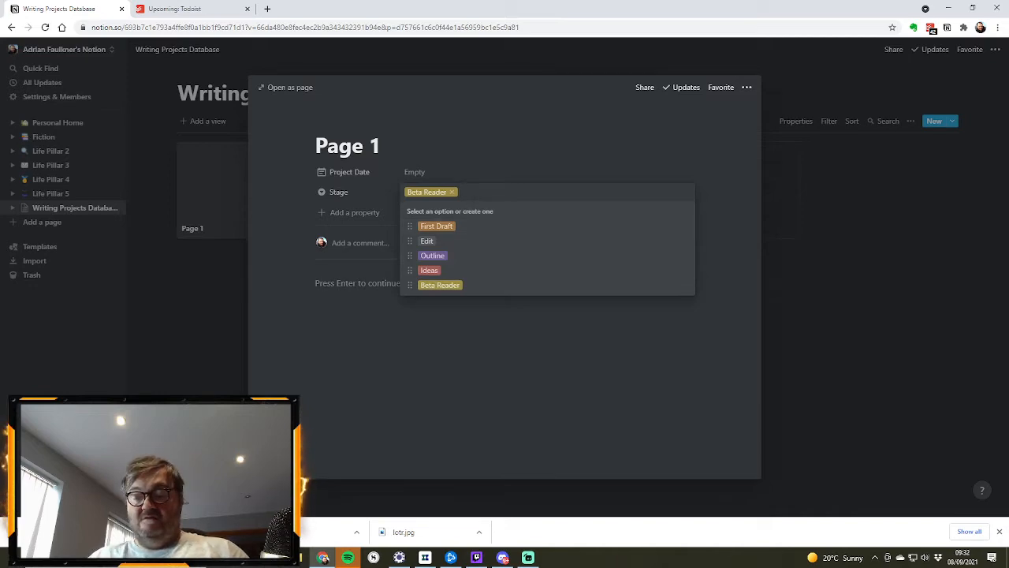
pyautogui.write('Revisions')
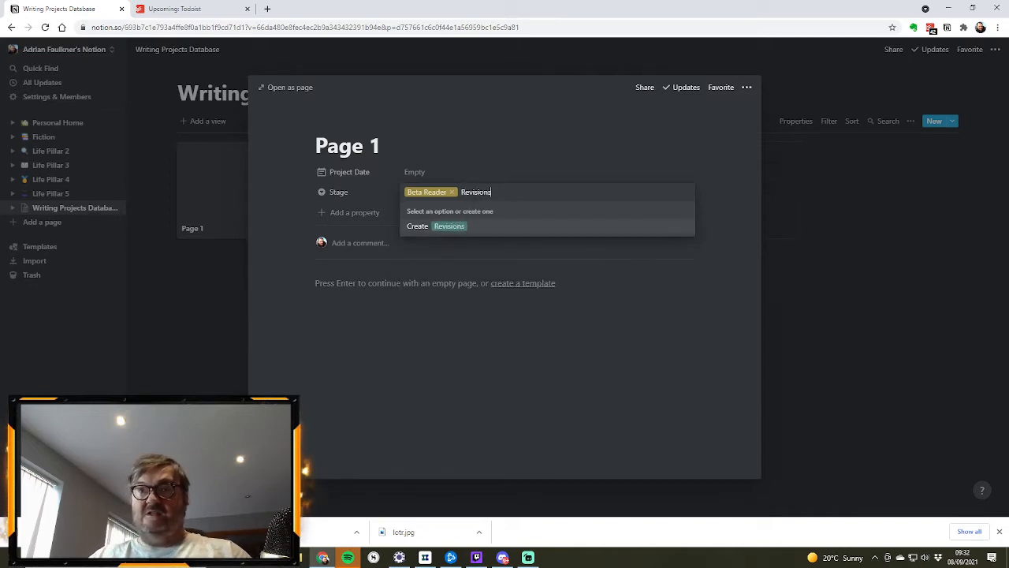
pyautogui.click(449, 226)
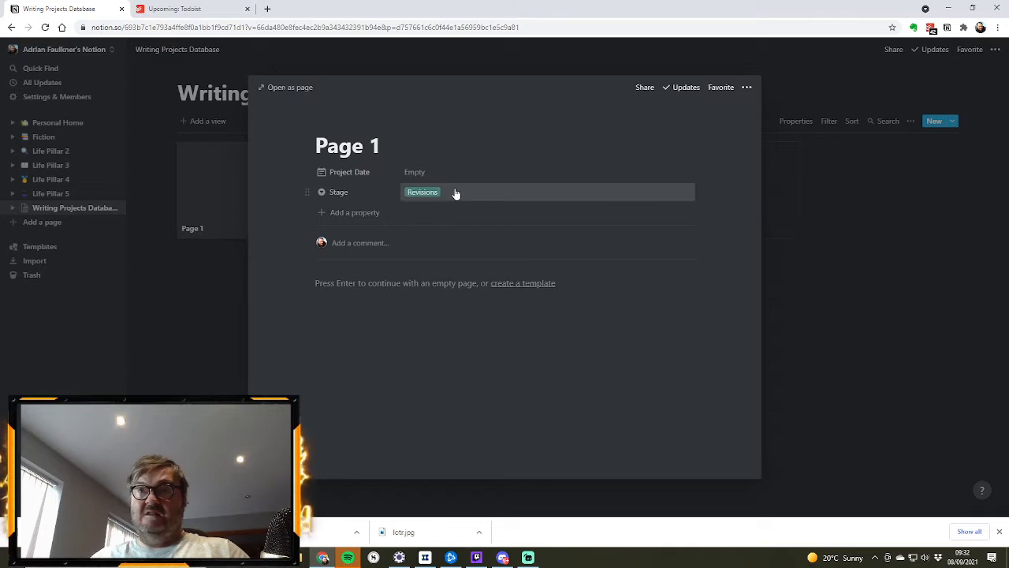
# Create the options "Submission" and "Rejected" for the Stage property through Page 1's value
pyautogui.click(455, 193)
pyautogui.write('Su')
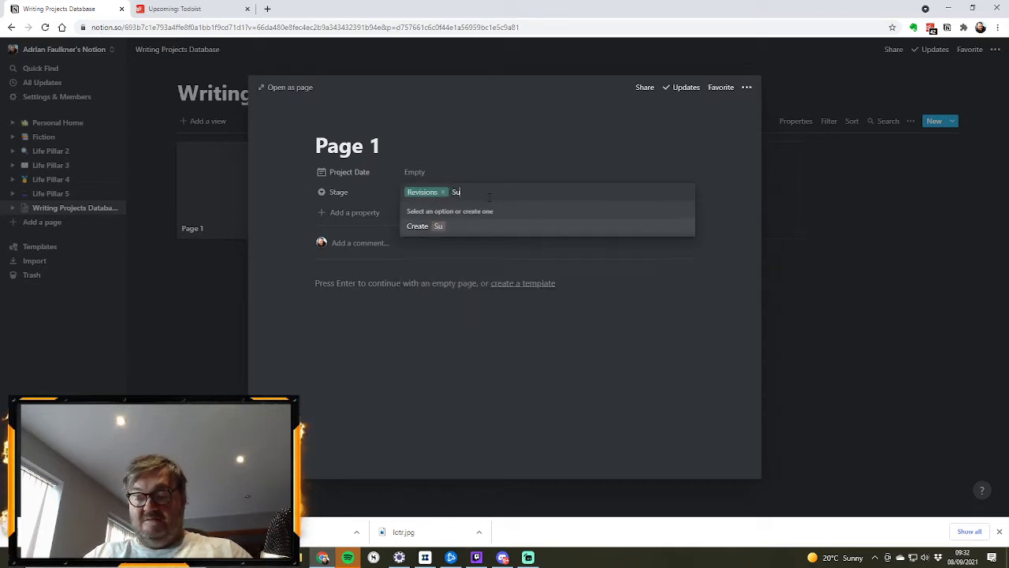
pyautogui.write('bmission')
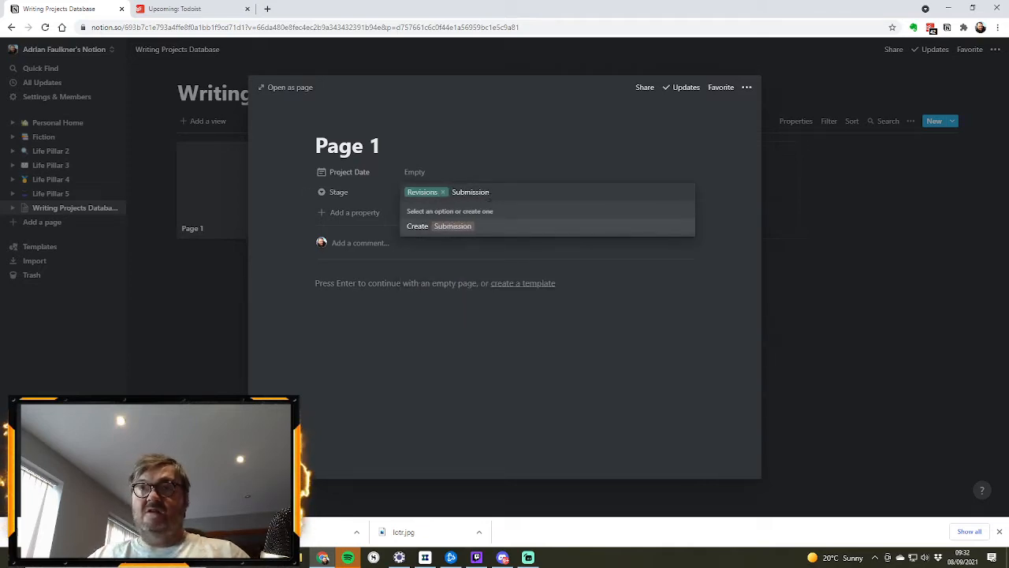
pyautogui.click(450, 227)
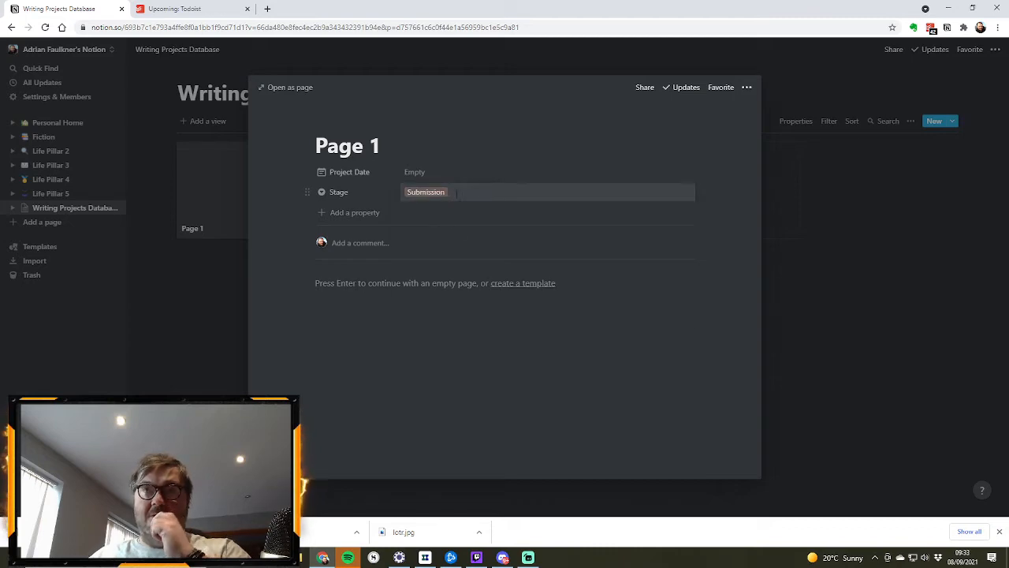
pyautogui.click(475, 197)
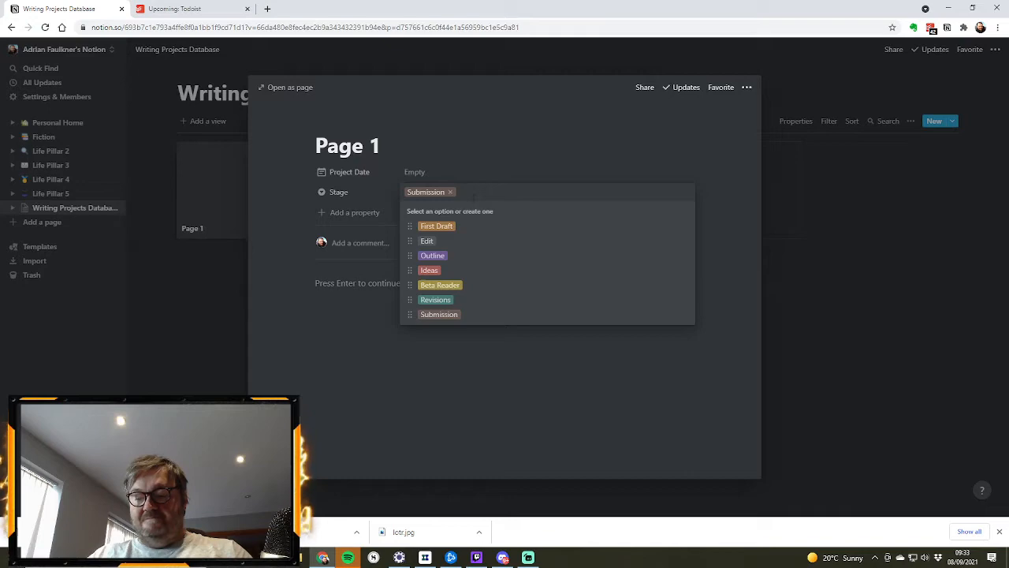
pyautogui.write('Rejected')
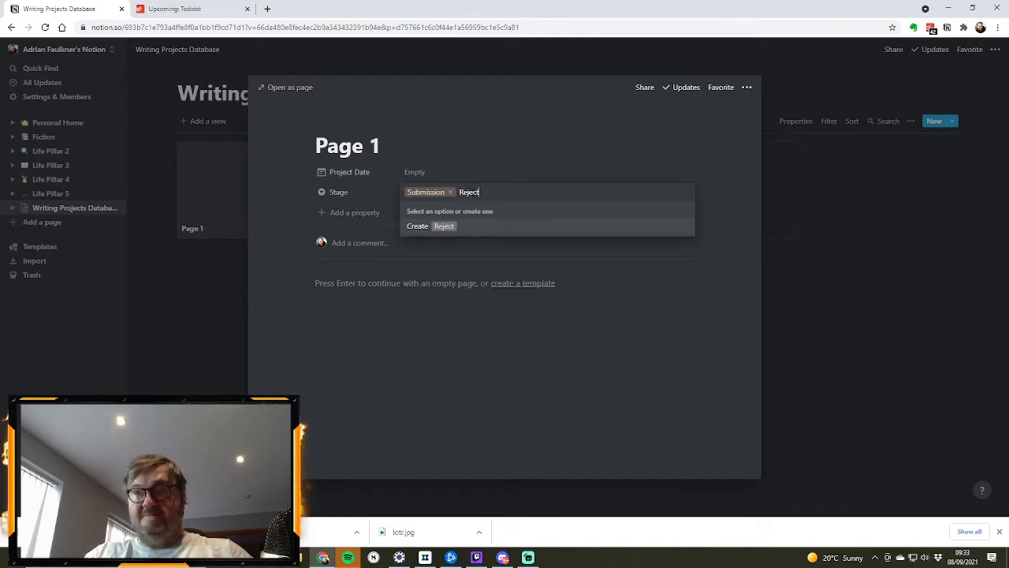
pyautogui.click(454, 229)
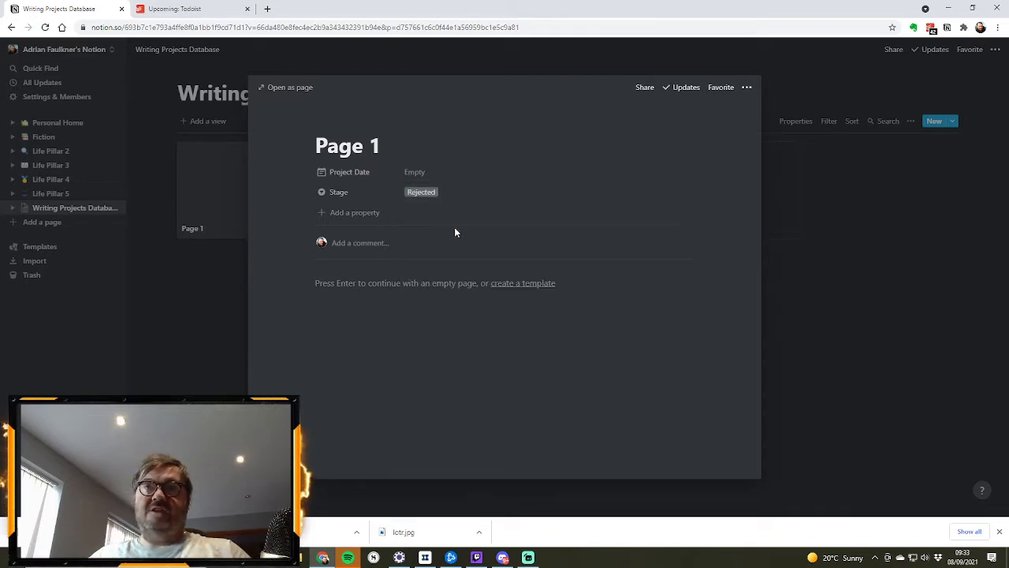
# Create the options "Trunked" and "Published" for the Stage property, leaving Page 1 assigned to Published
pyautogui.click(444, 196)
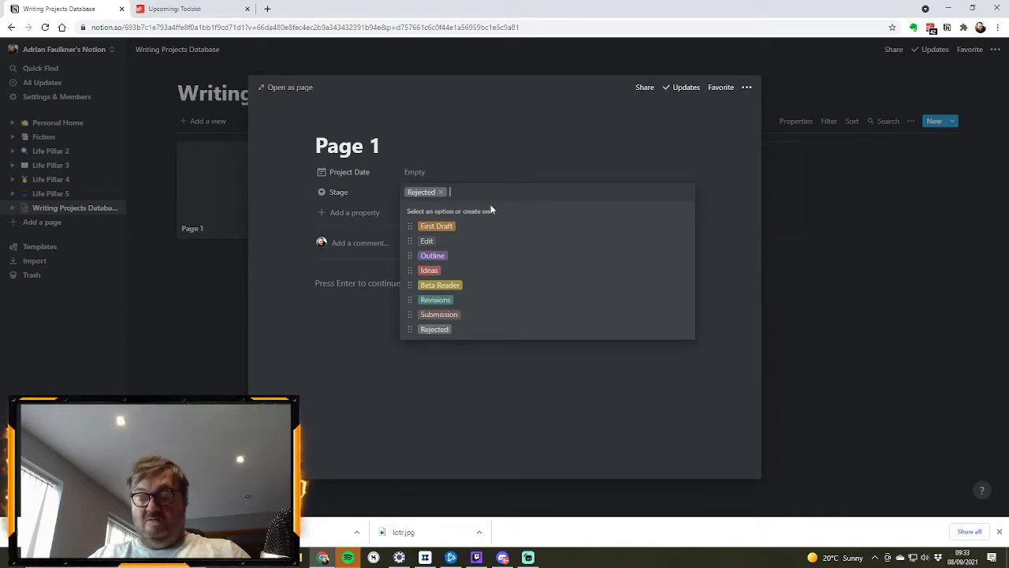
pyautogui.write('Trunked')
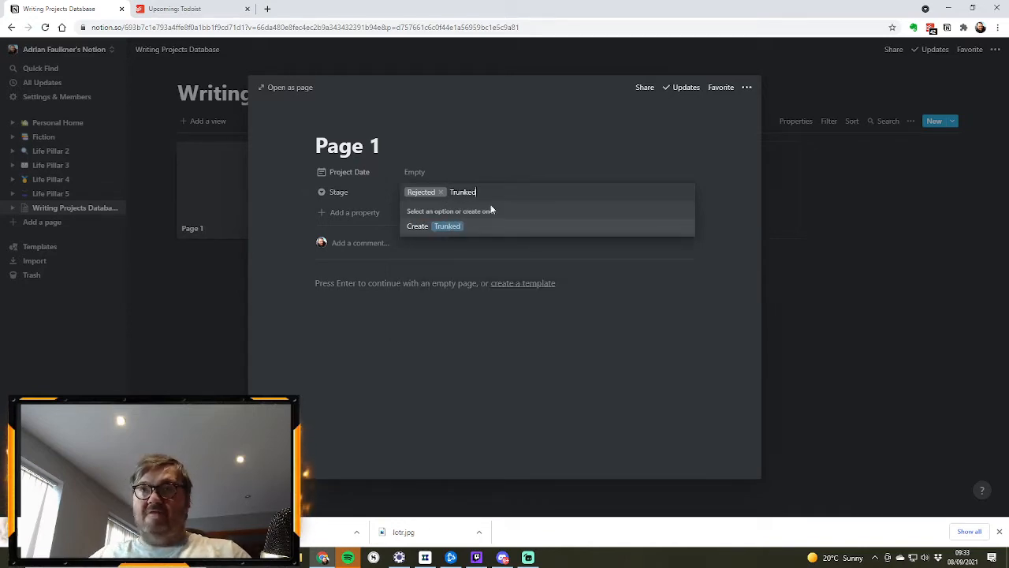
pyautogui.click(451, 227)
pyautogui.click(447, 194)
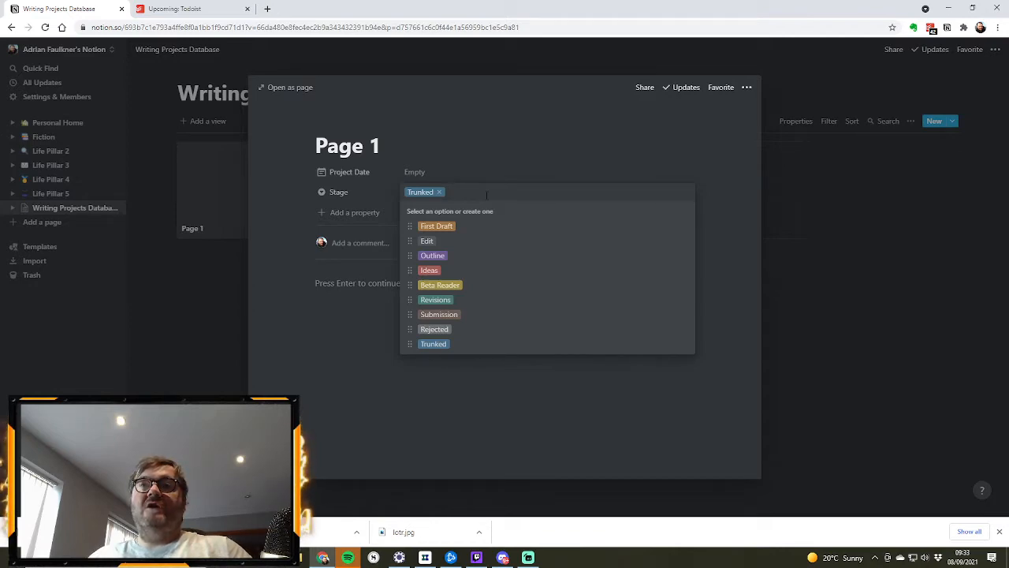
pyautogui.write('Published')
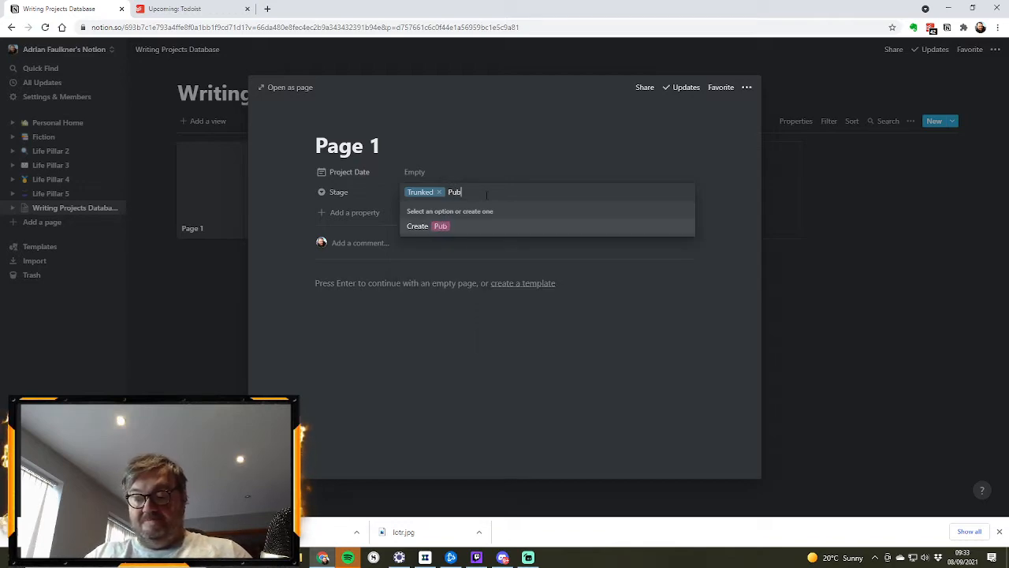
pyautogui.click(457, 227)
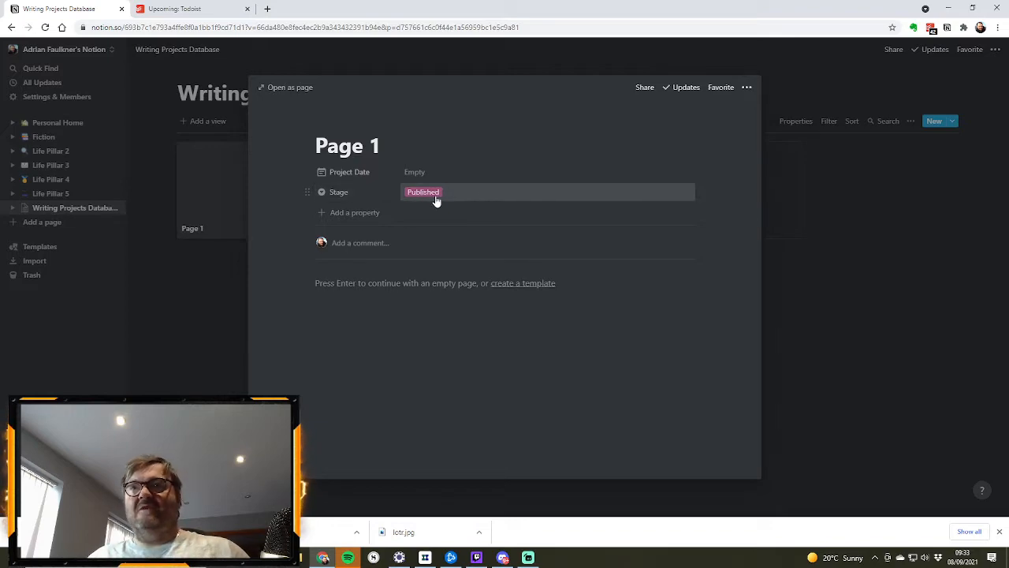
# Reorder the Stage options so the list starts with Ideas, Outline, First Draft, Edit and Beta Reader
pyautogui.click(435, 197)
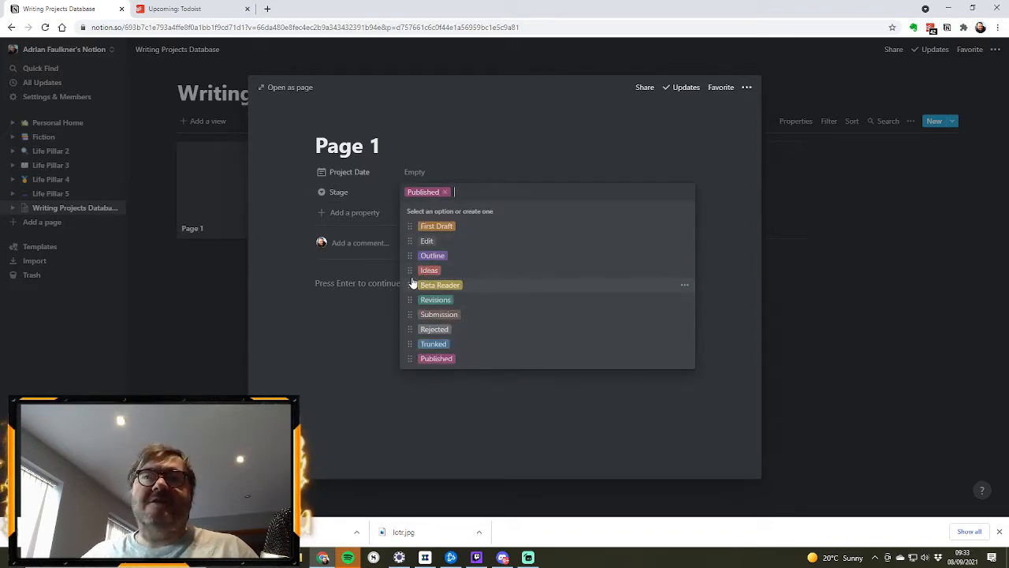
pyautogui.moveTo(409, 270); pyautogui.dragTo(409, 226)
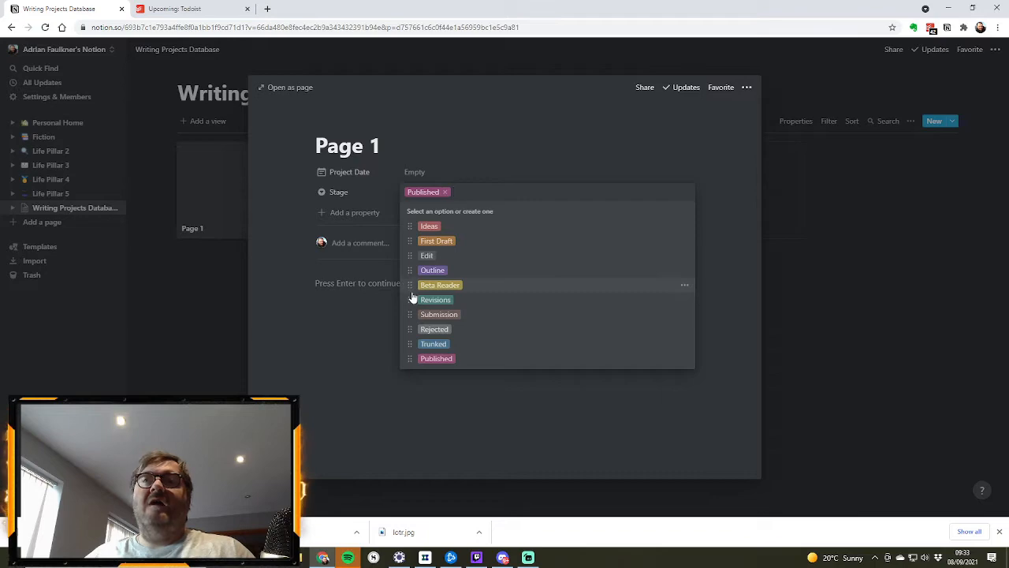
pyautogui.moveTo(409, 284); pyautogui.dragTo(404, 270)
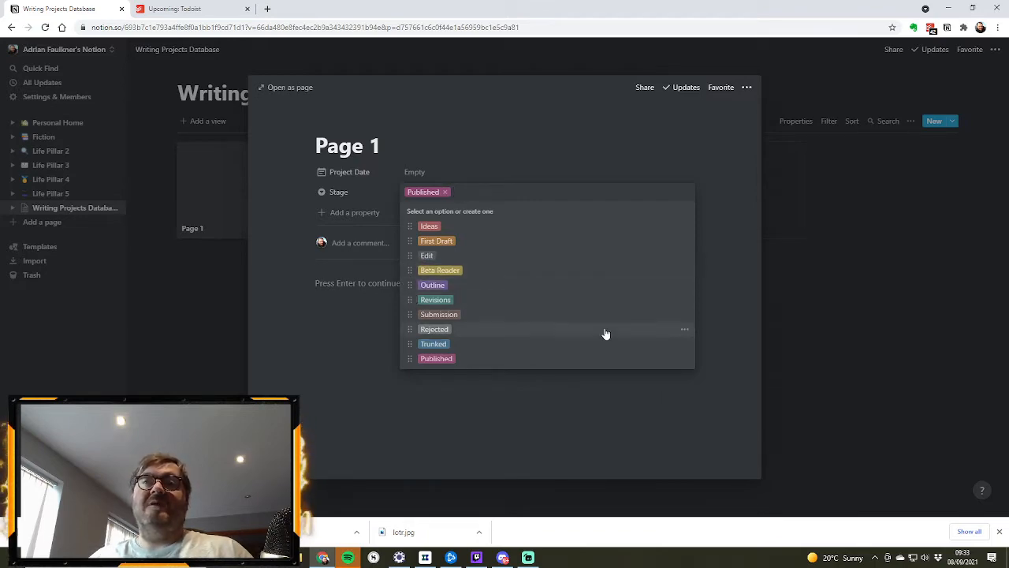
pyautogui.moveTo(409, 284); pyautogui.dragTo(409, 238)
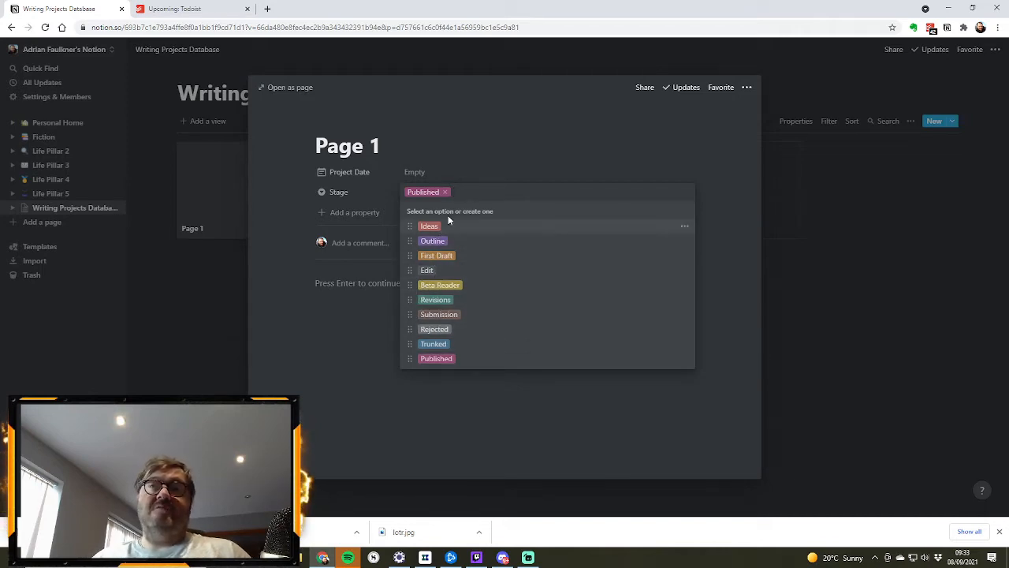
pyautogui.press('Escape')
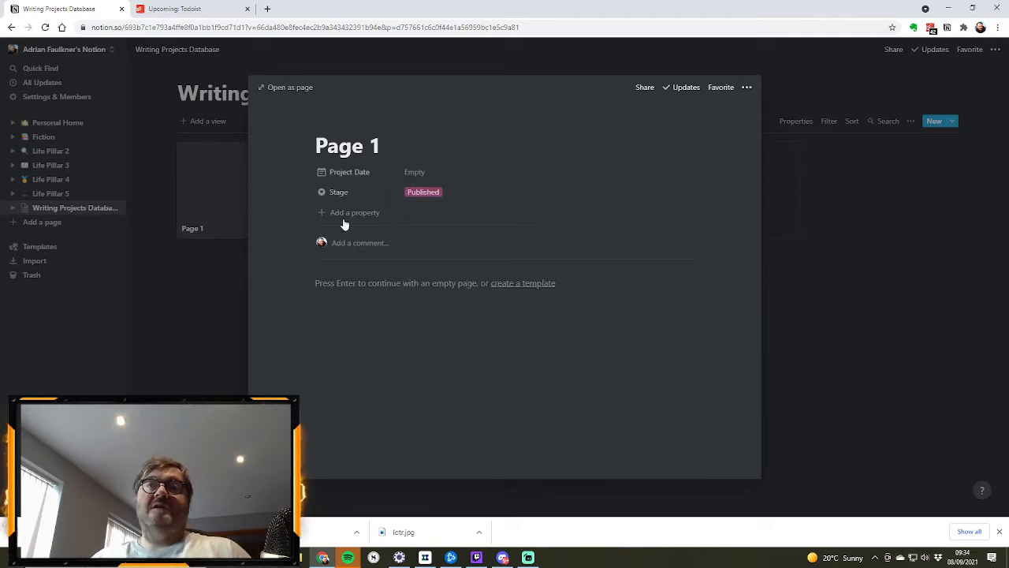
# Check the colour choices available for the Beta Reader option of the Stage property
pyautogui.click(425, 195)
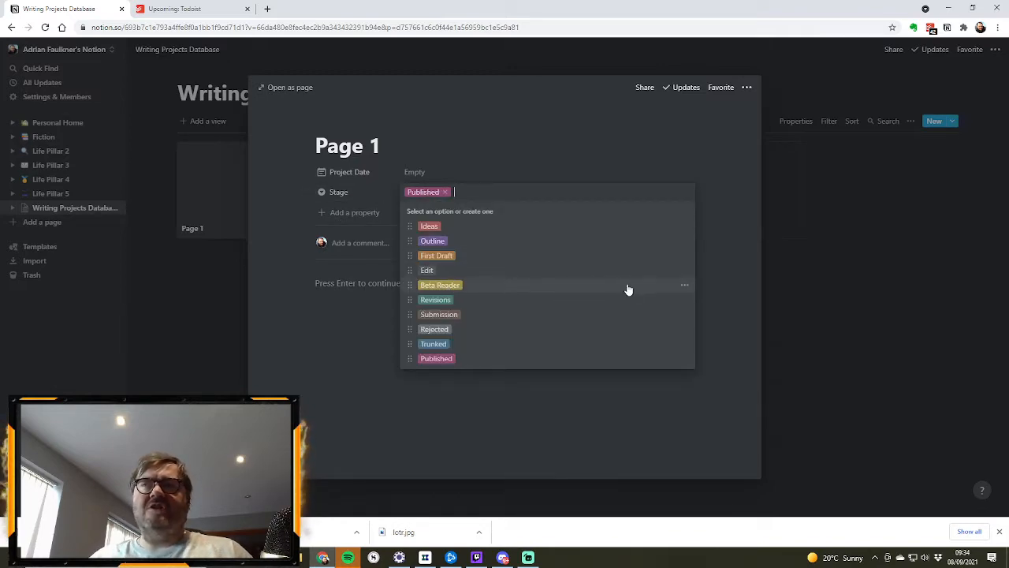
pyautogui.click(684, 285)
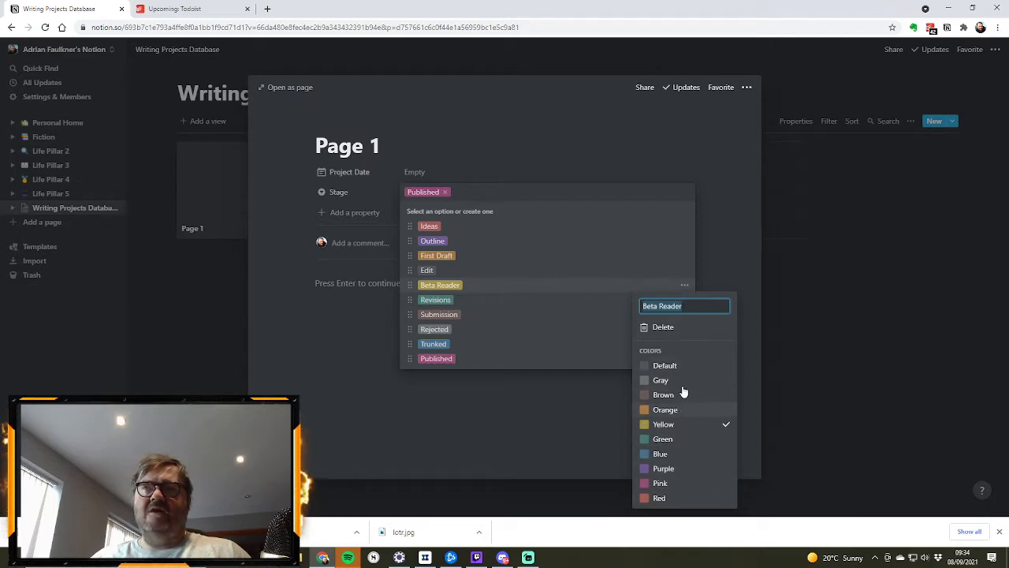
pyautogui.click(555, 145)
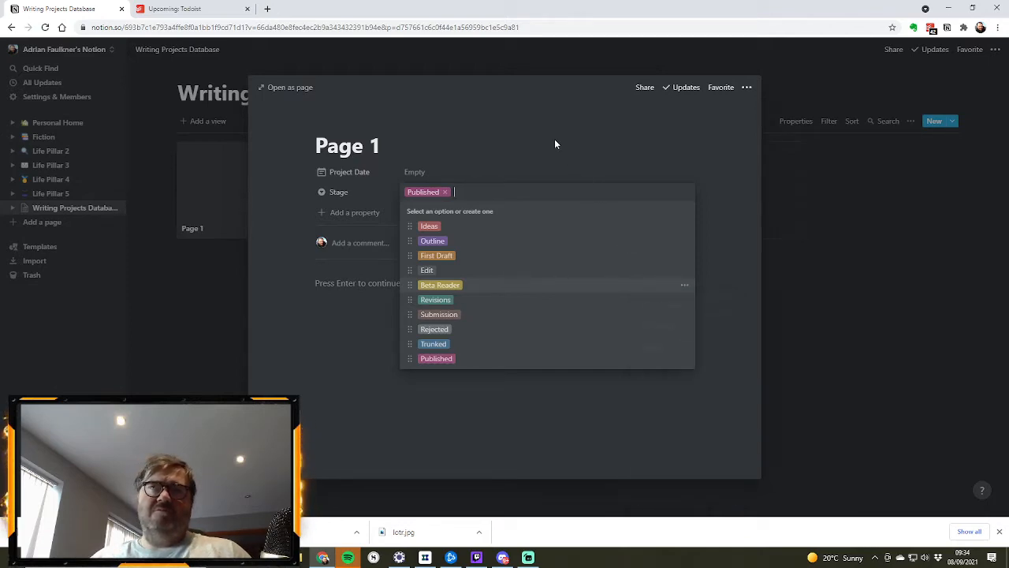
pyautogui.click(441, 150)
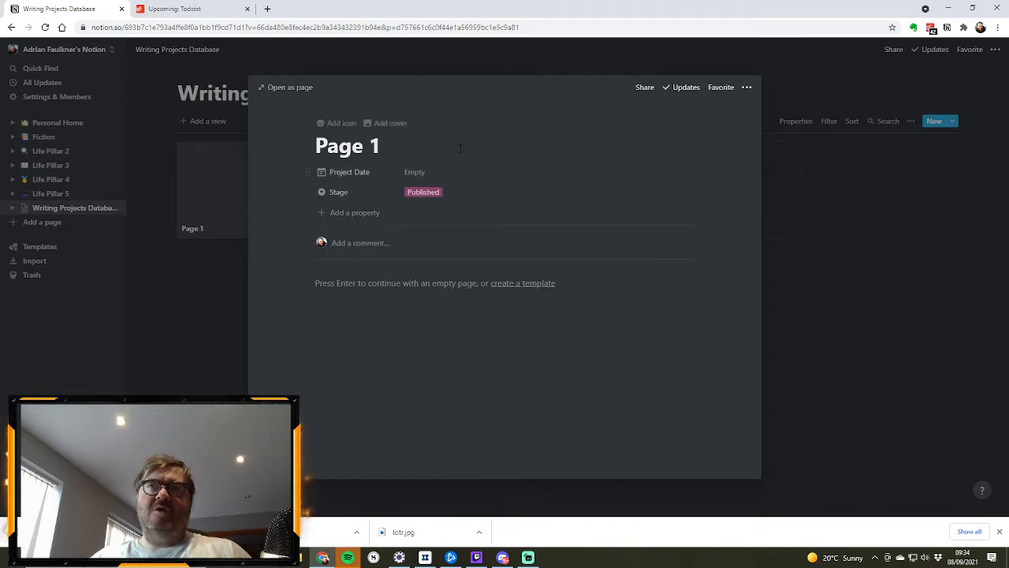
# Add a new multi-select property named "Type" to Page 1
pyautogui.click(351, 213)
pyautogui.write('Type')
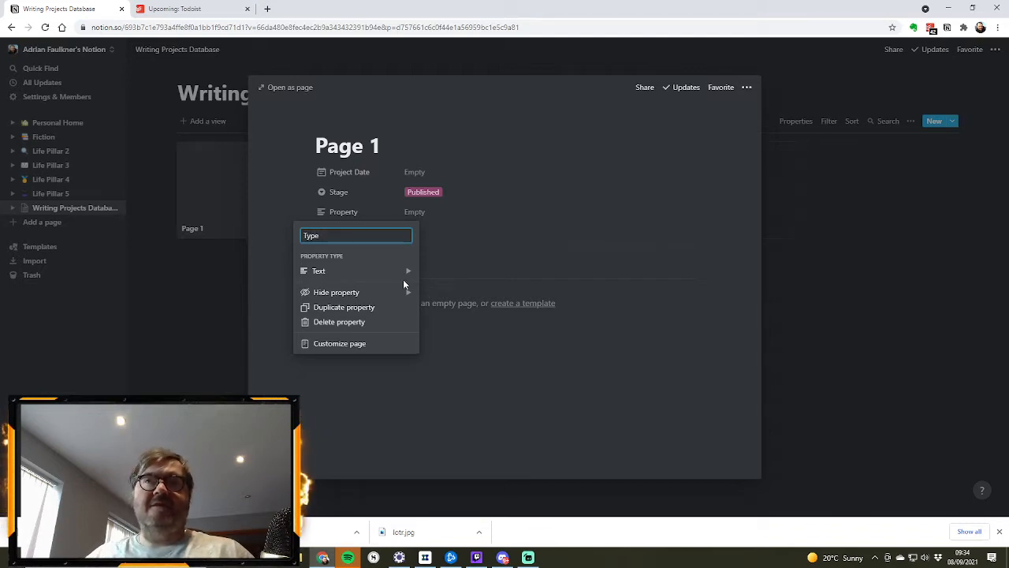
pyautogui.moveTo(404, 271)
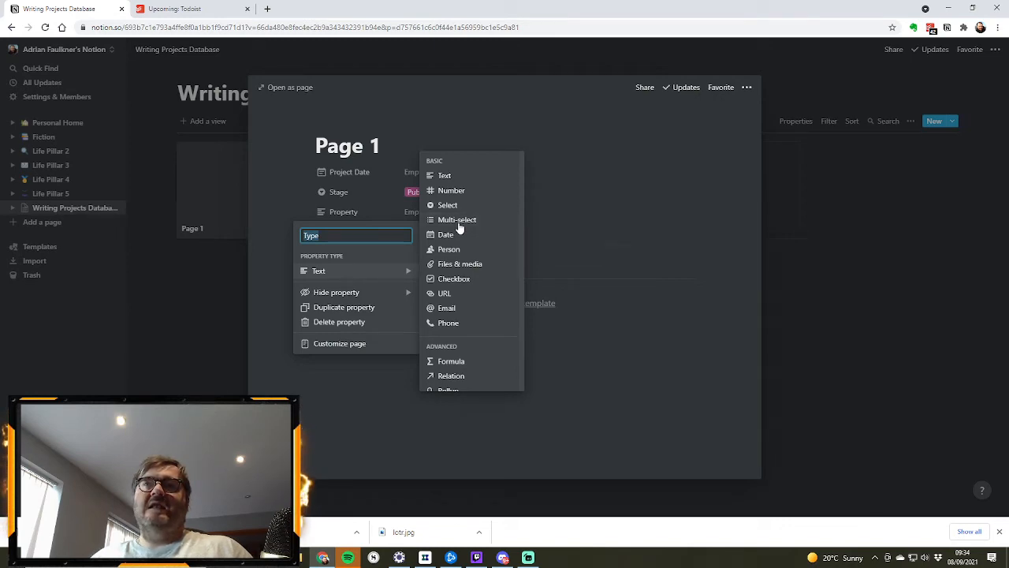
pyautogui.click(459, 224)
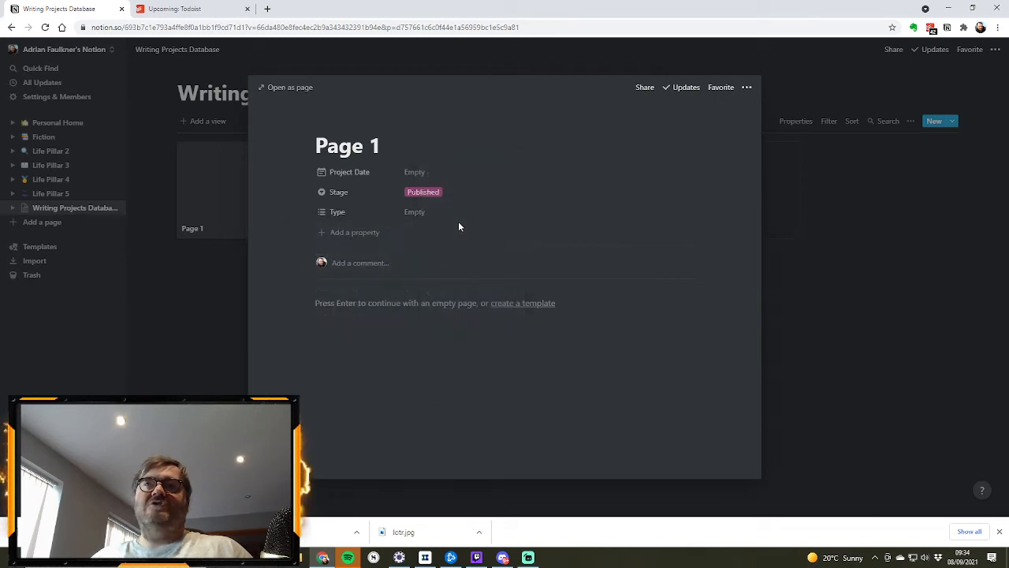
# Rename the Type property to "Genre"
pyautogui.click(418, 214)
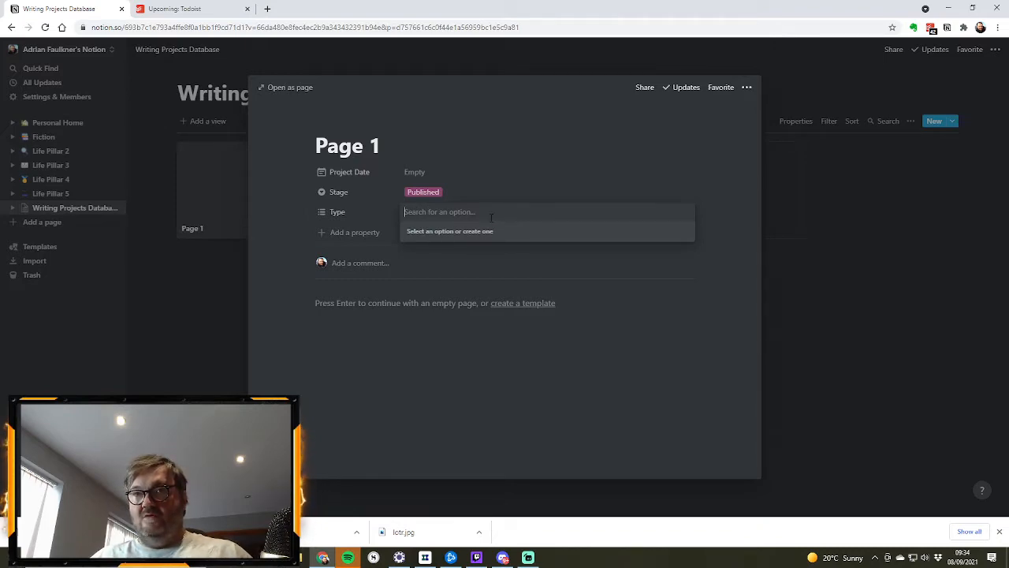
pyautogui.click(345, 216)
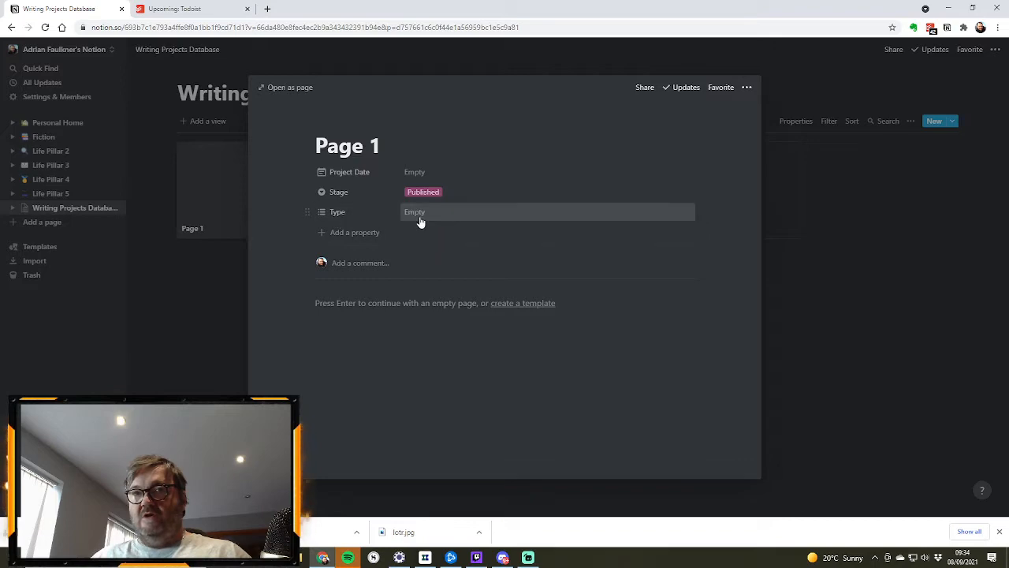
pyautogui.click(361, 215)
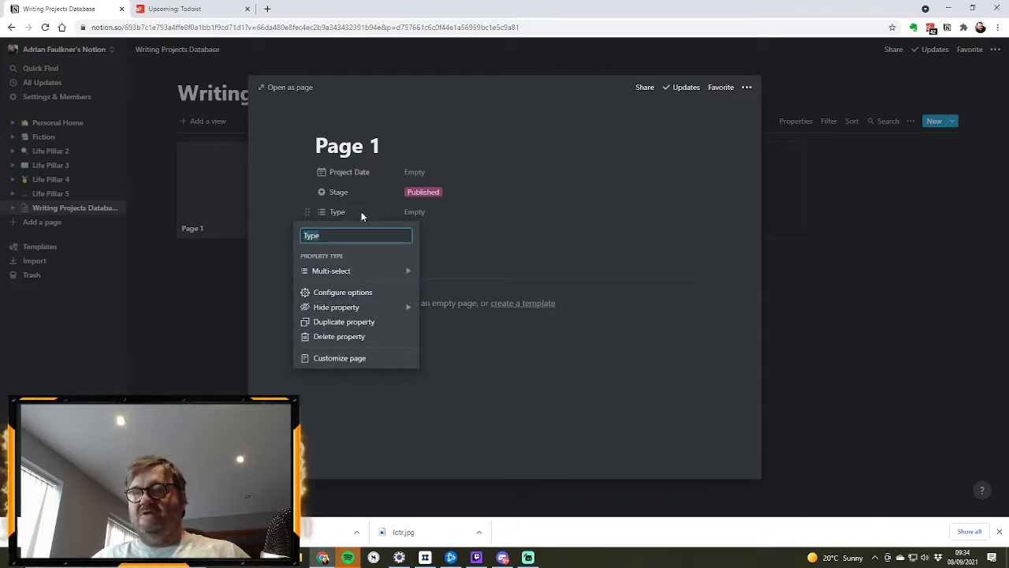
pyautogui.write('Genre')
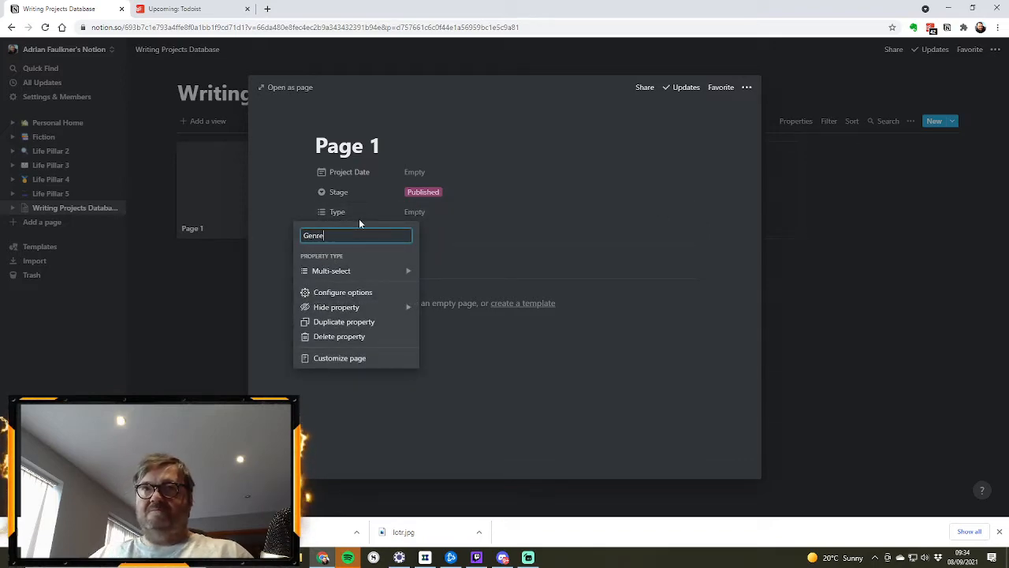
pyautogui.click(595, 213)
# Create the options "Fantasy" and "SciFi" for the Genre property through Page 1's value
pyautogui.click(450, 213)
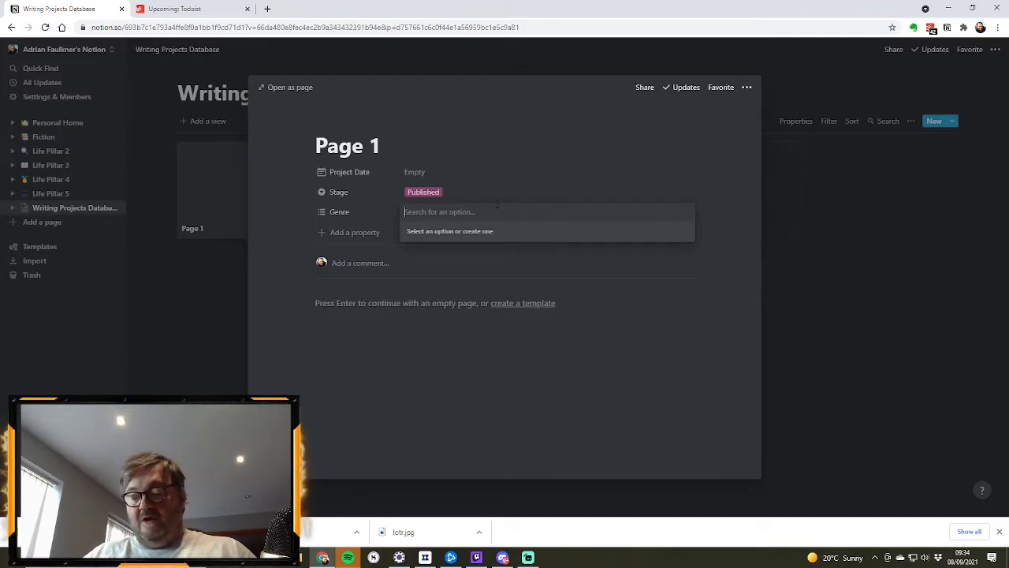
pyautogui.write('Fantasy')
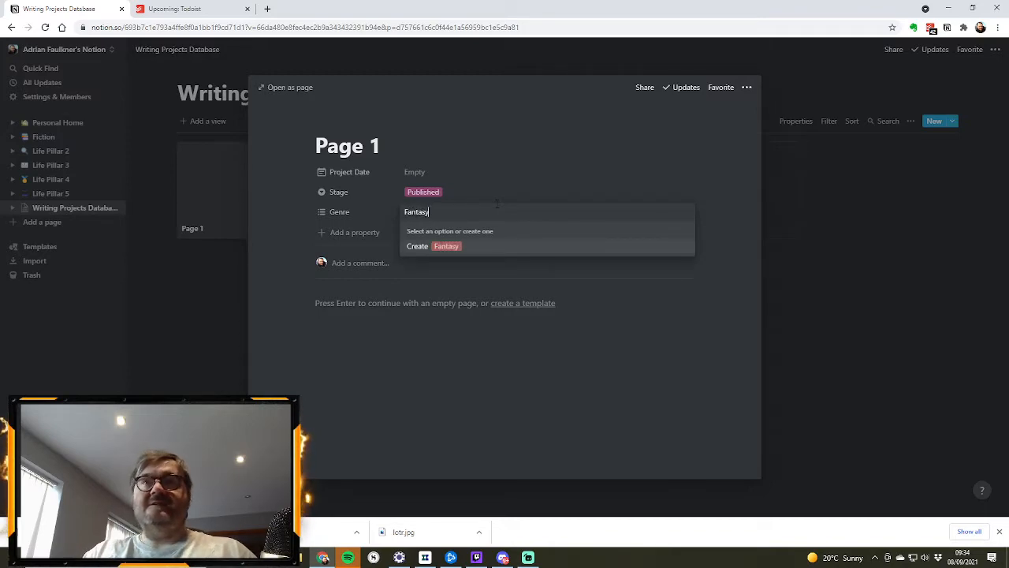
pyautogui.click(444, 247)
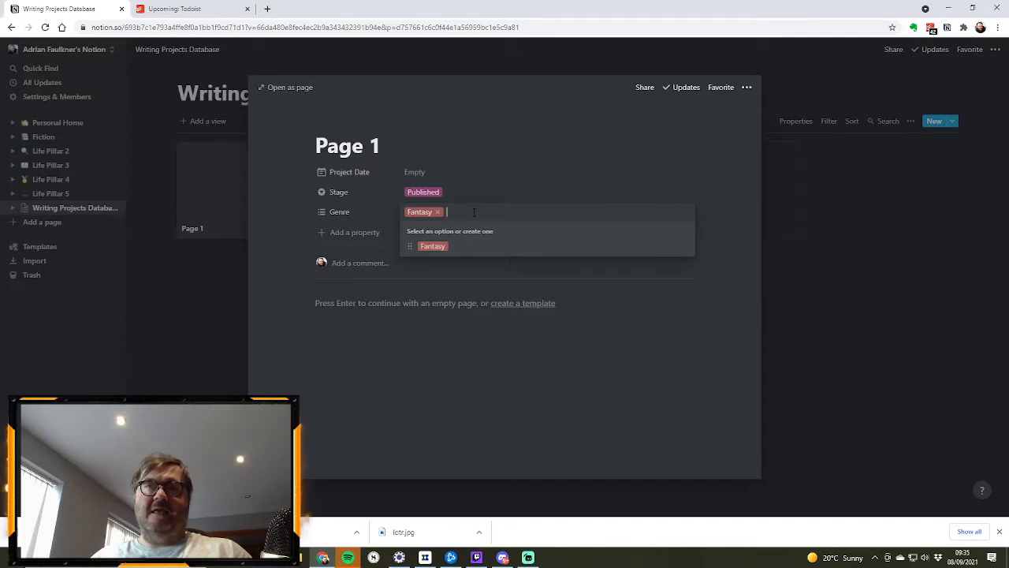
pyautogui.write('Scif')
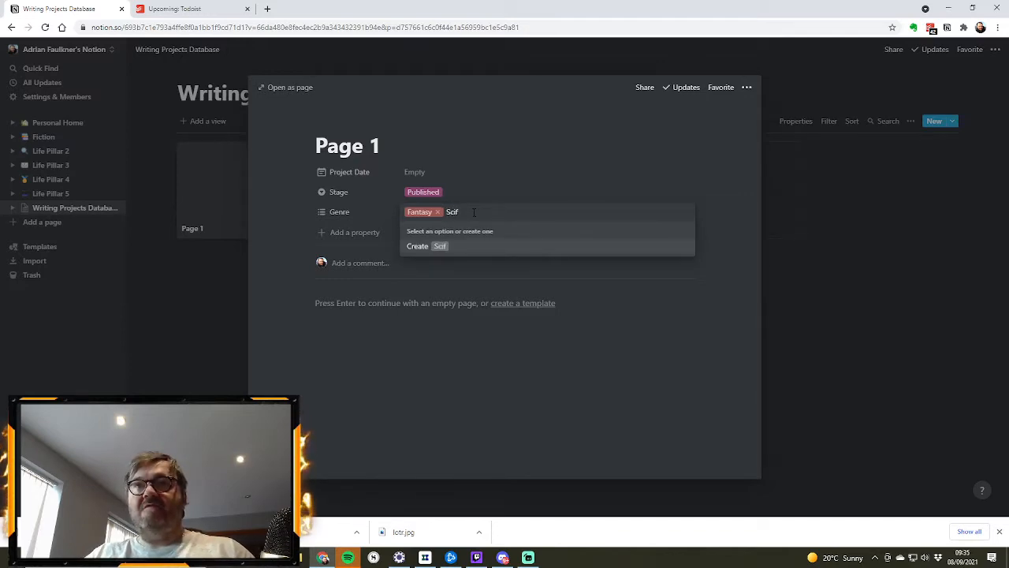
pyautogui.press('BackSpace')
pyautogui.write('Fi')
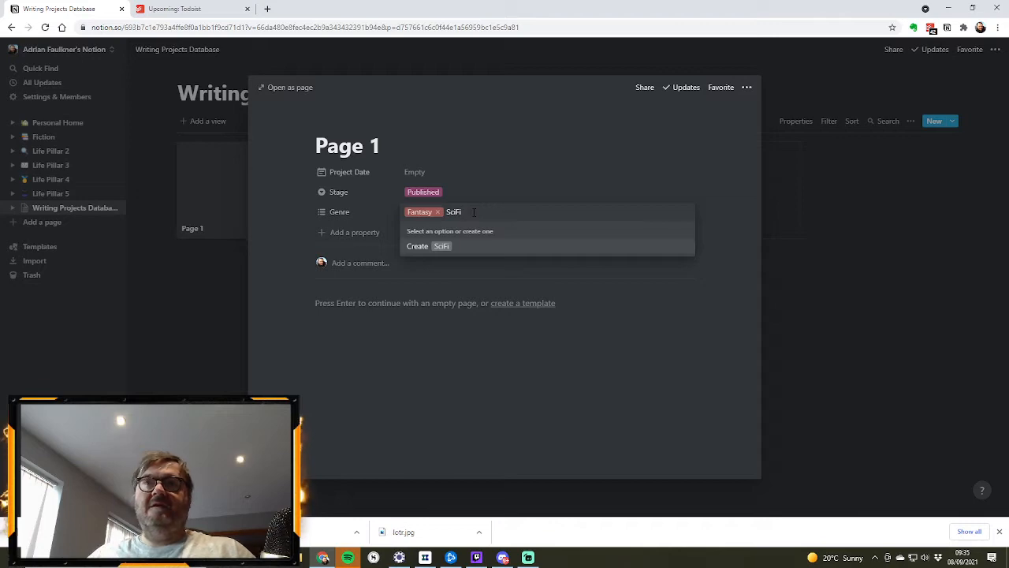
pyautogui.click(438, 249)
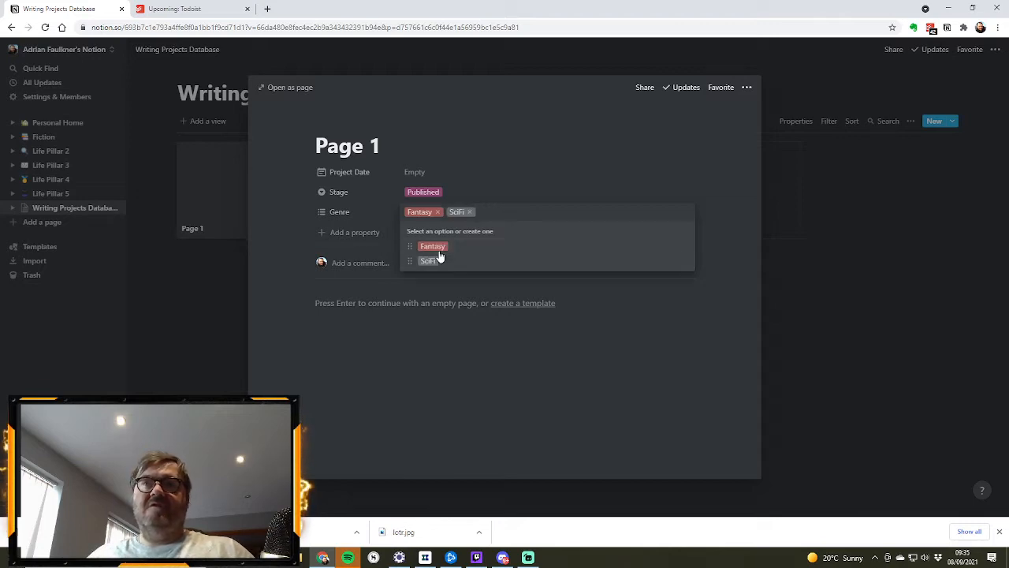
pyautogui.click(559, 155)
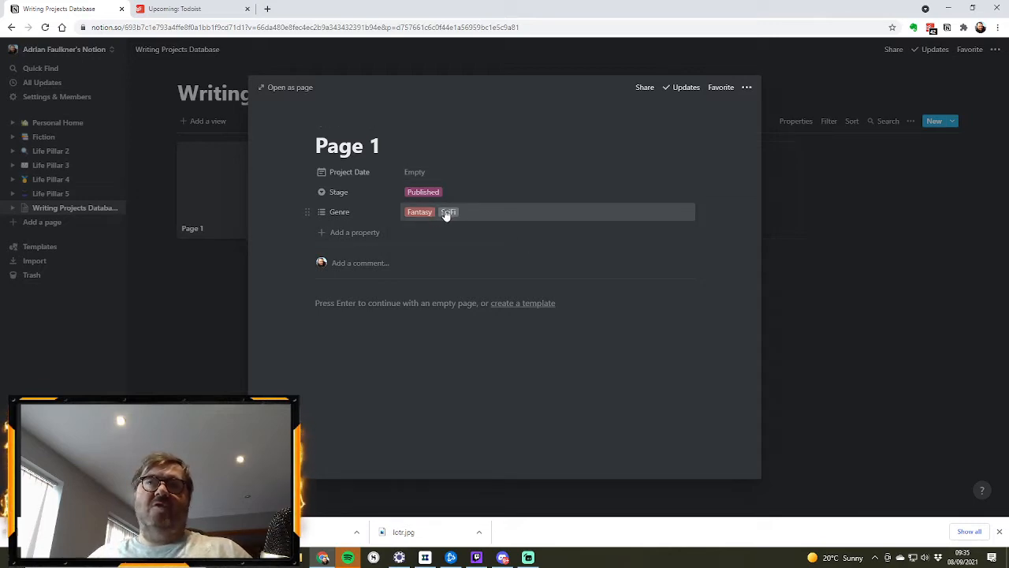
# Create the options "Romance" and "Erotica" for the Genre property through Page 1's value
pyautogui.click(497, 219)
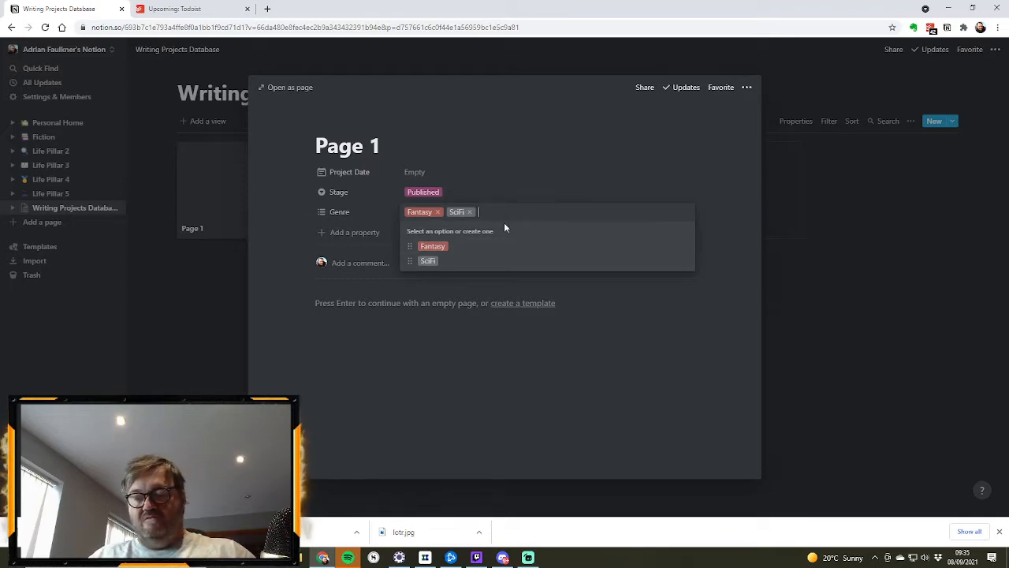
pyautogui.write('Romance')
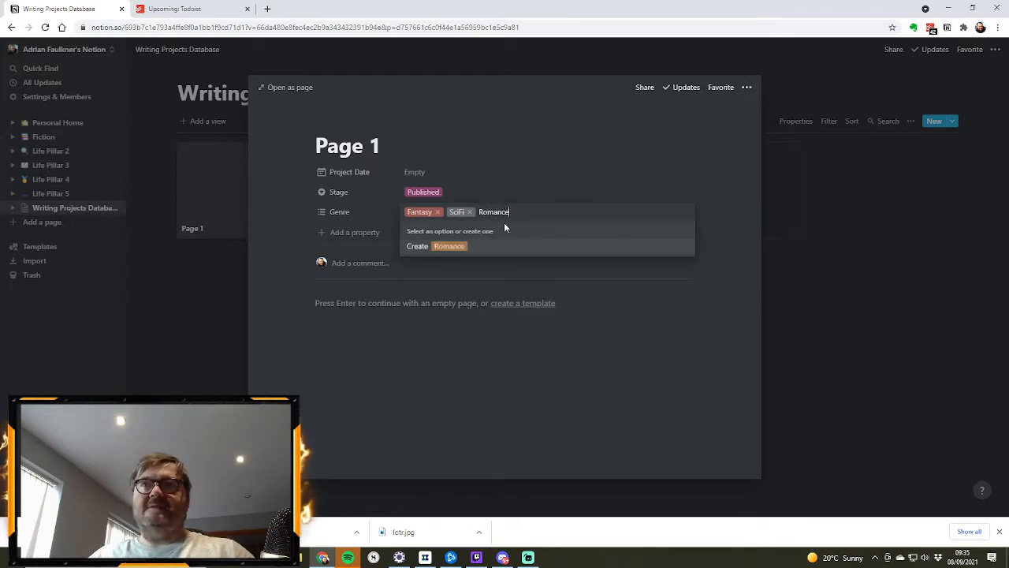
pyautogui.click(463, 251)
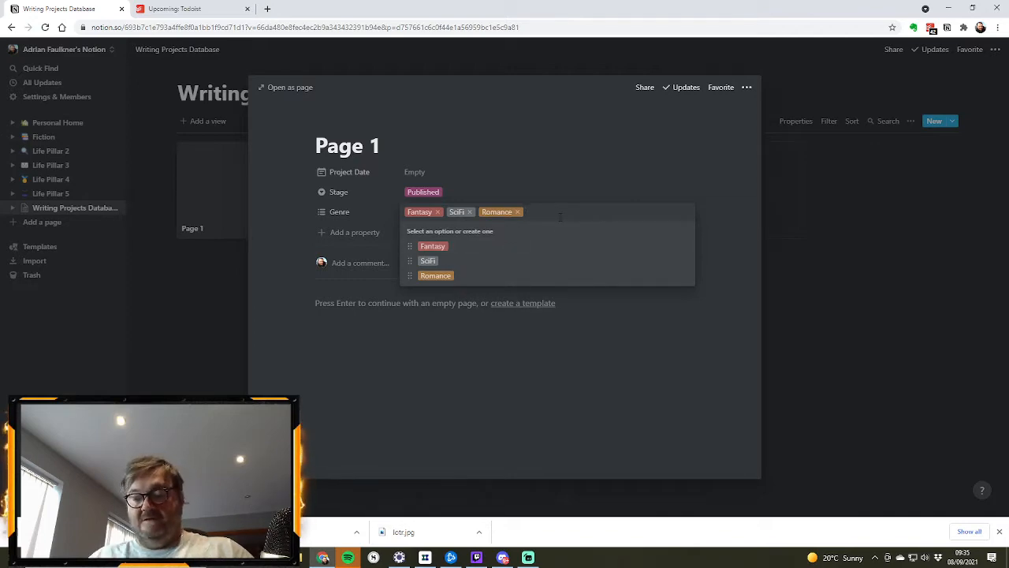
pyautogui.write('Erotica')
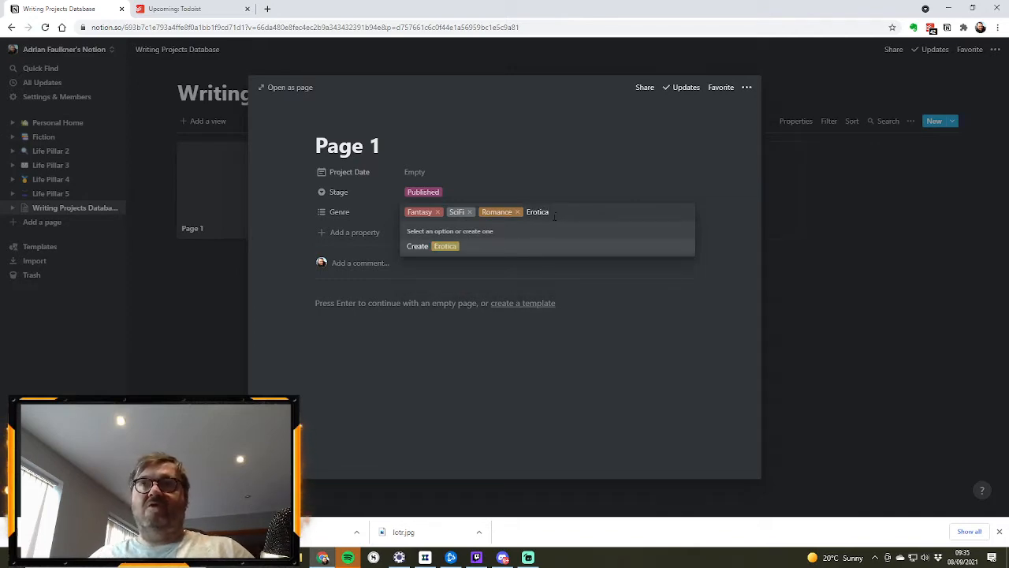
pyautogui.click(460, 250)
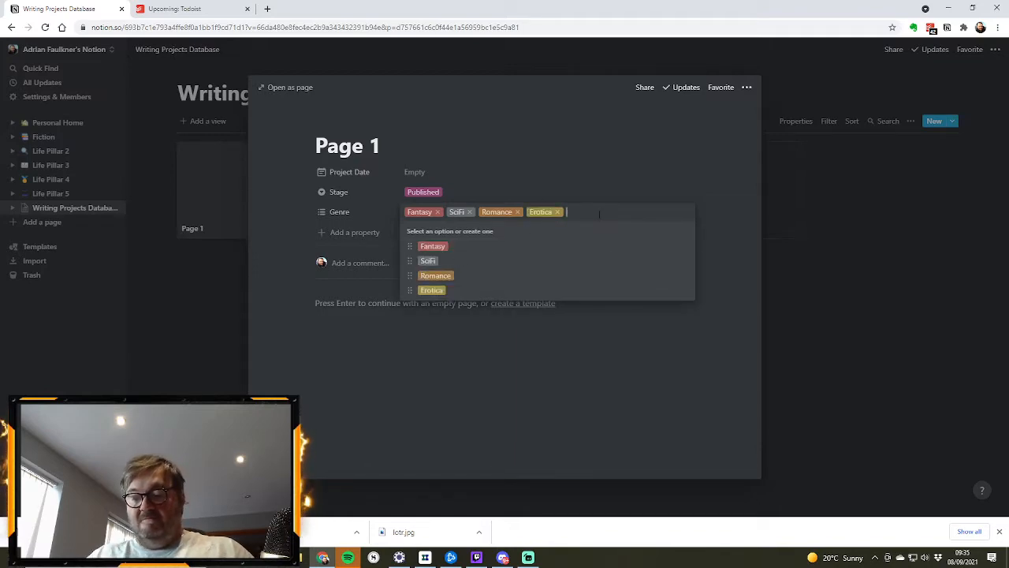
# Create the options "Memoir", "Crime" and "Thriller" for the Genre property through Page 1's value
pyautogui.write('Memoir')
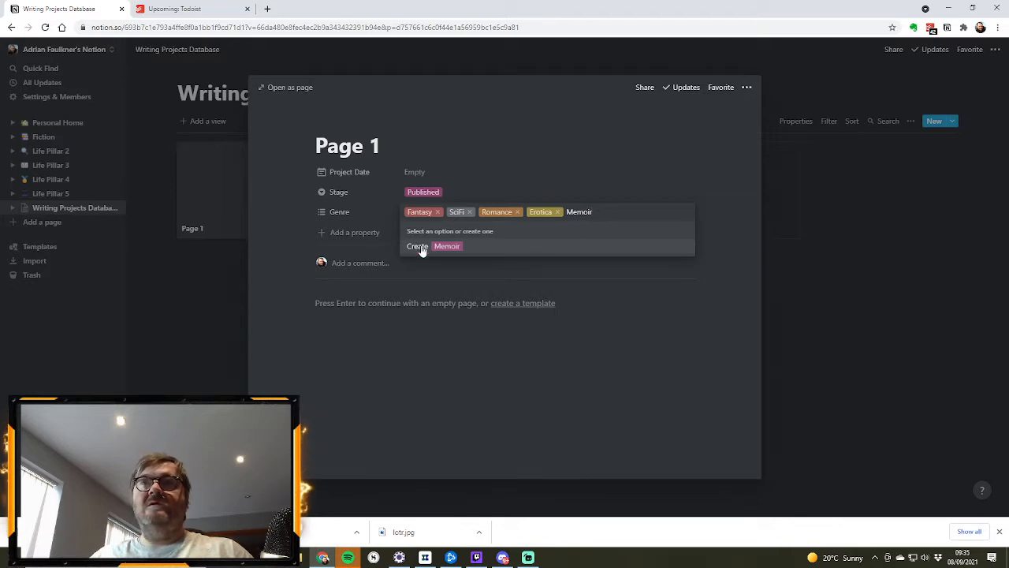
pyautogui.click(442, 249)
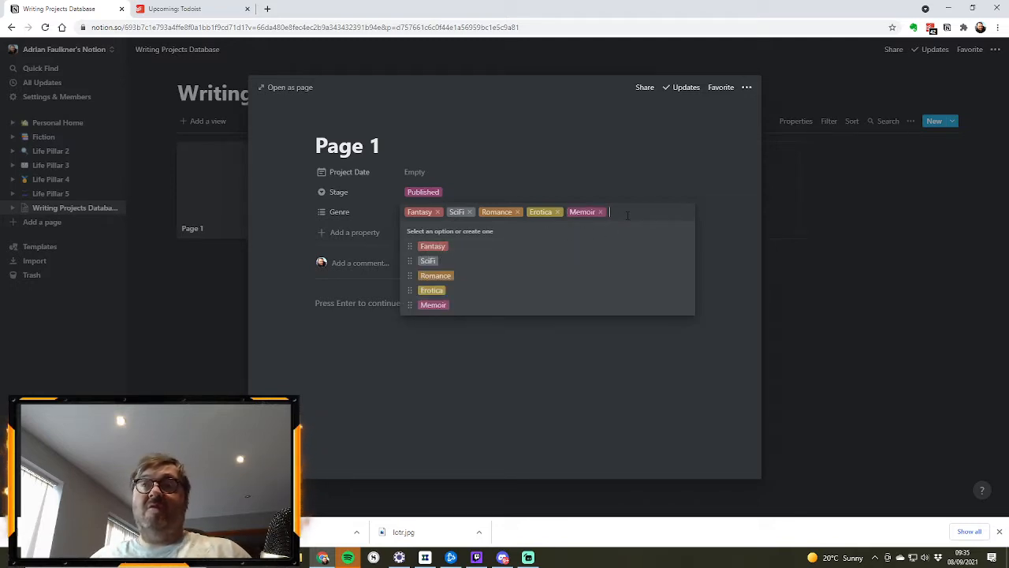
pyautogui.write('Crime')
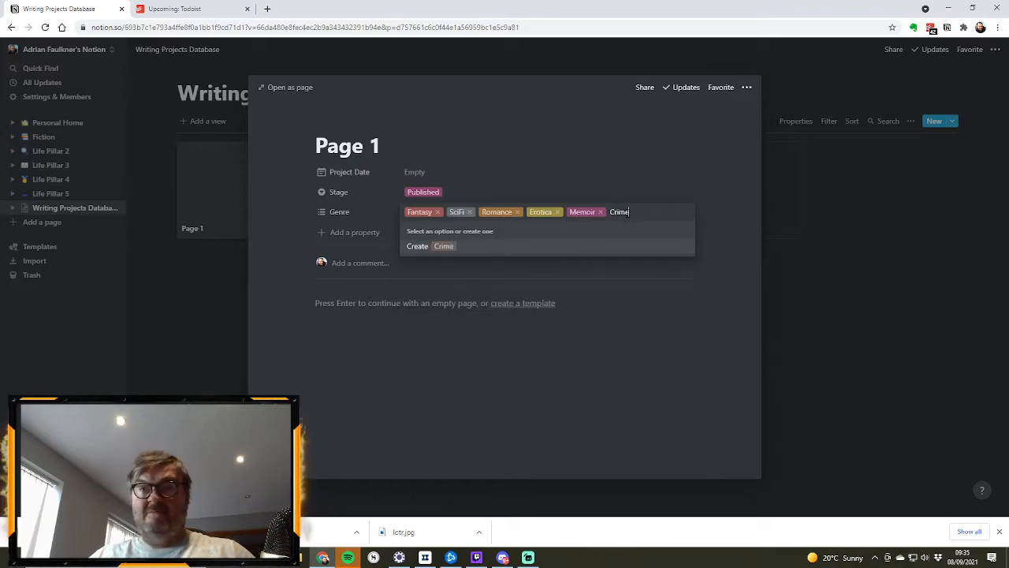
pyautogui.click(454, 247)
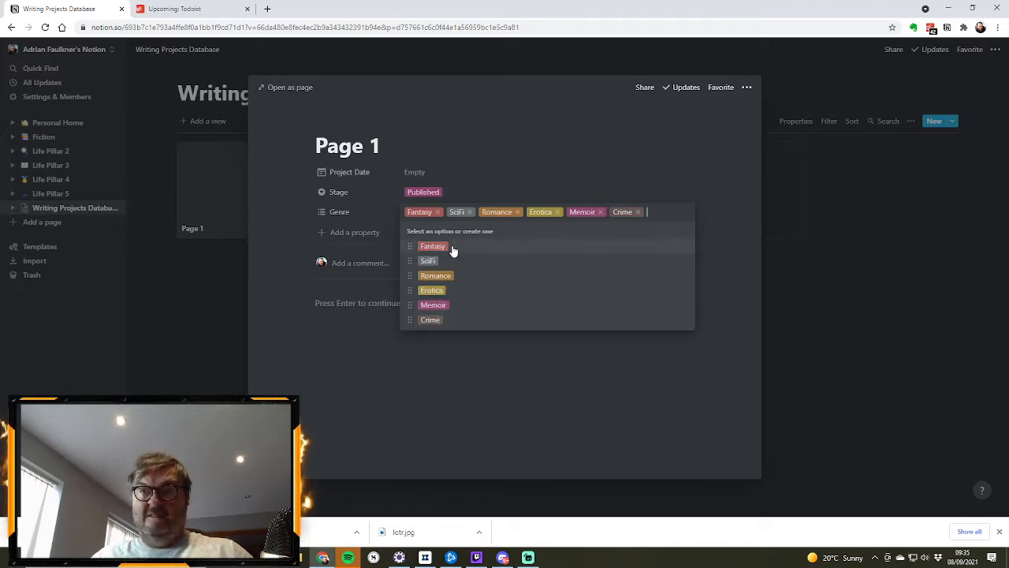
pyautogui.write('Thriller')
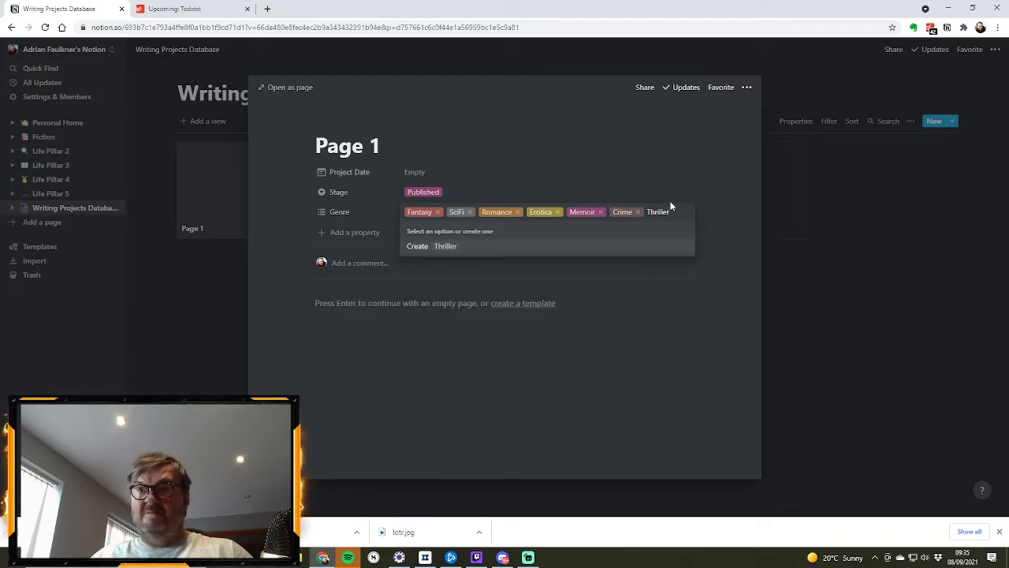
pyautogui.click(446, 245)
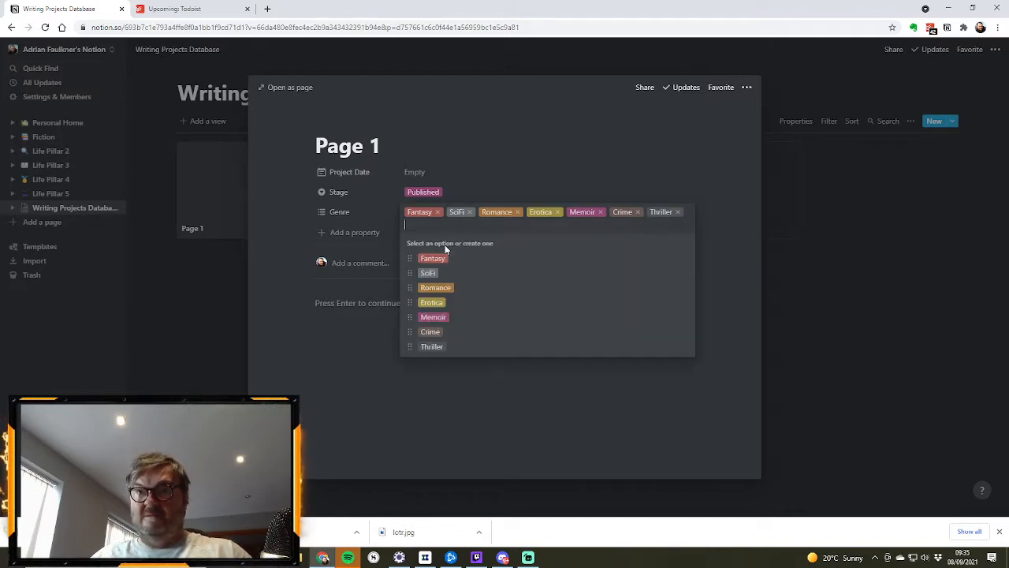
pyautogui.click(609, 175)
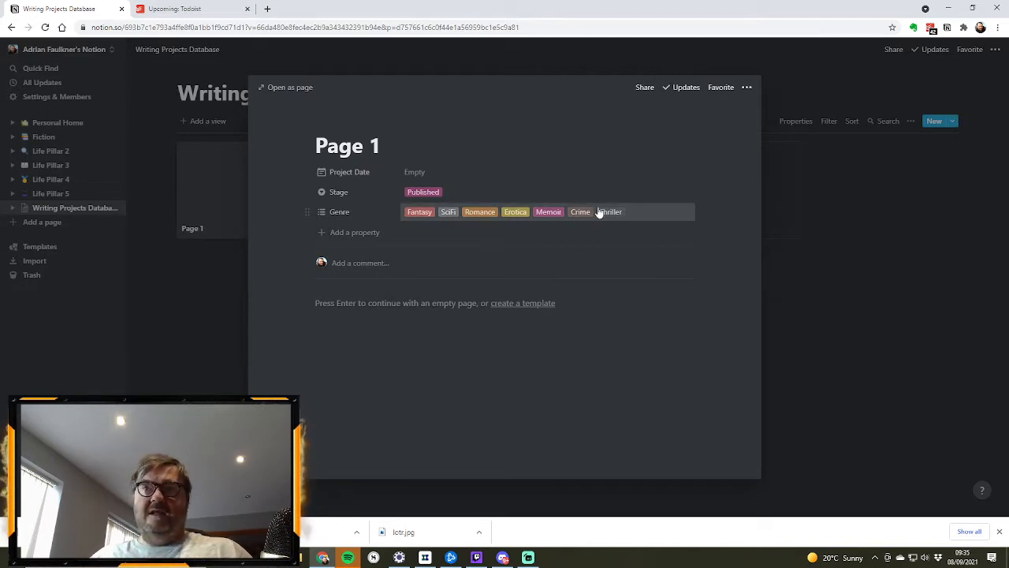
# Remove Fantasy, Erotica, Memoir, Crime and Thriller from Page 1's Genre value, leaving only SciFi and Romance assigned
pyautogui.click(436, 219)
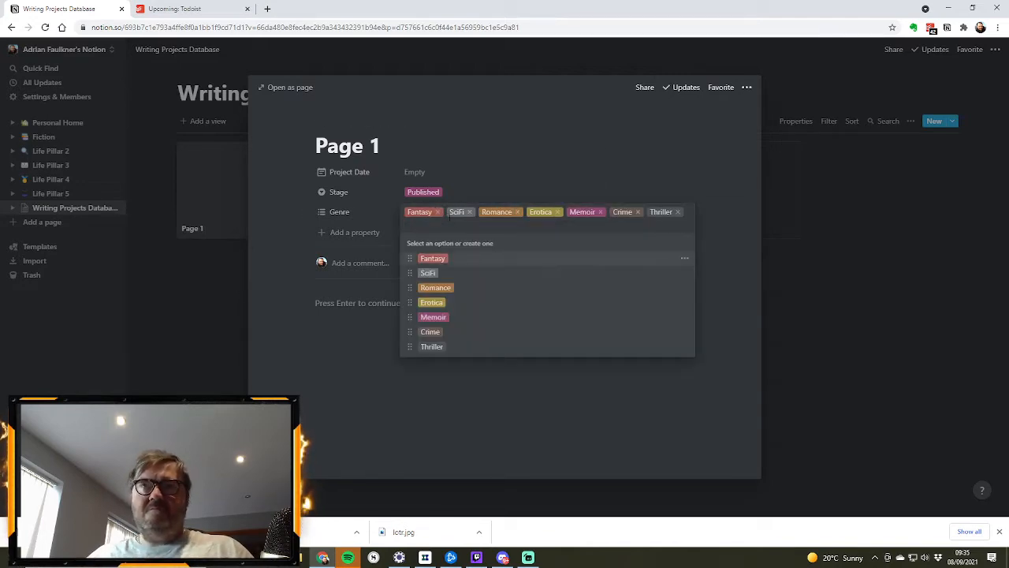
pyautogui.click(438, 211)
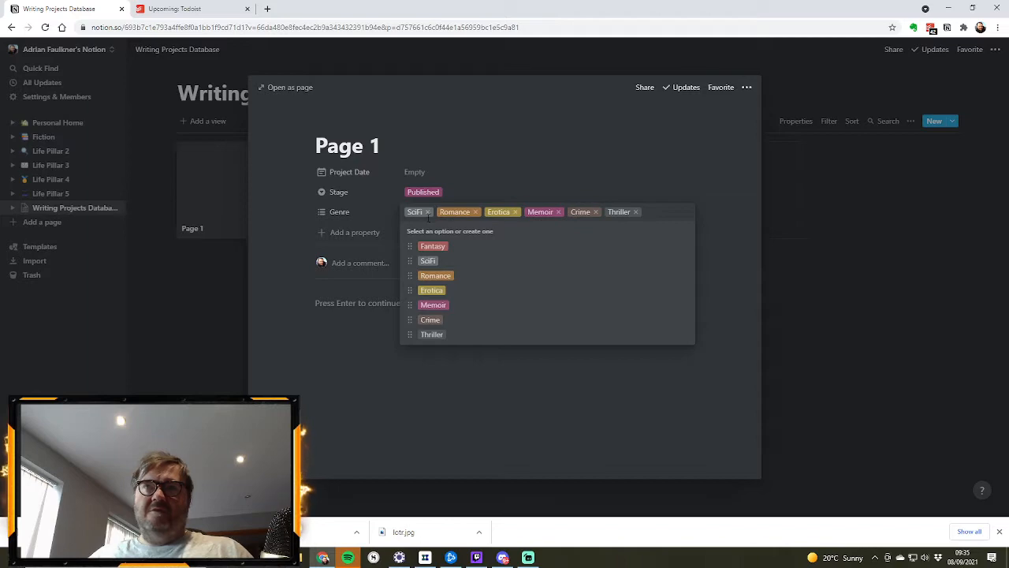
pyautogui.click(514, 212)
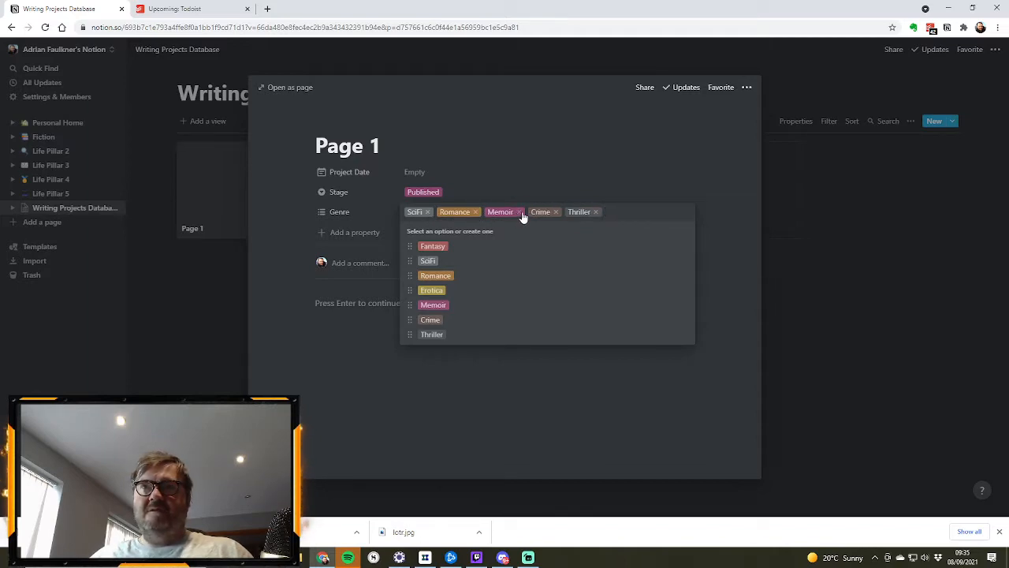
pyautogui.click(518, 213)
pyautogui.click(518, 213)
pyautogui.click(518, 213)
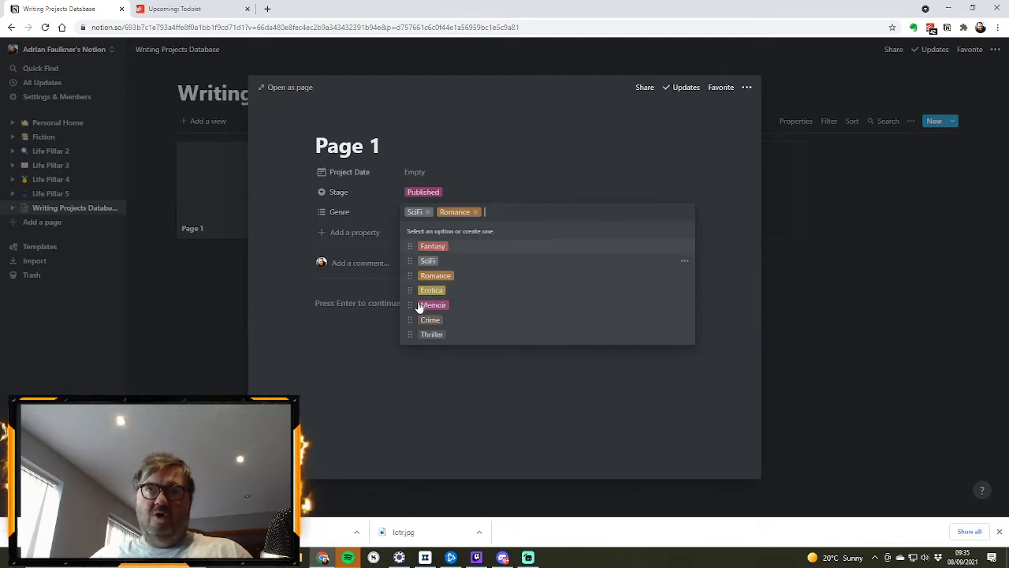
pyautogui.click(562, 154)
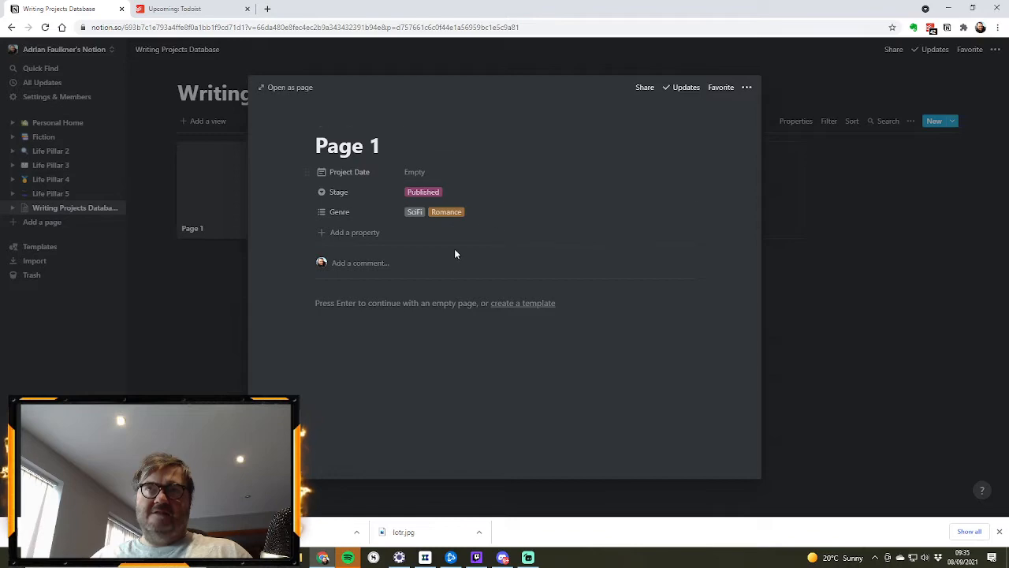
# Add a Select property named "Type" to Page 1
pyautogui.click(338, 238)
pyautogui.write('T')
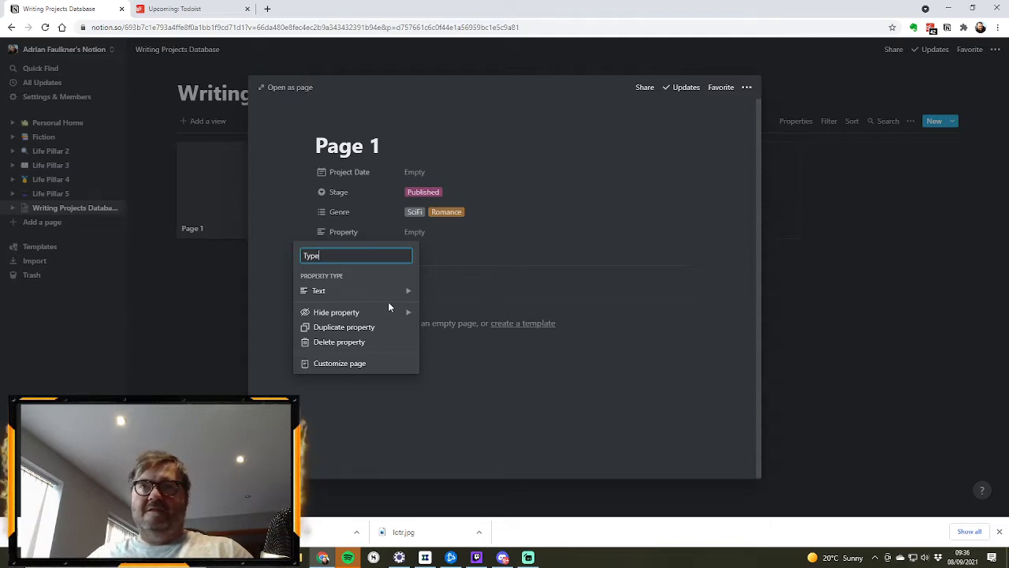
pyautogui.write('ype')
pyautogui.moveTo(405, 295)
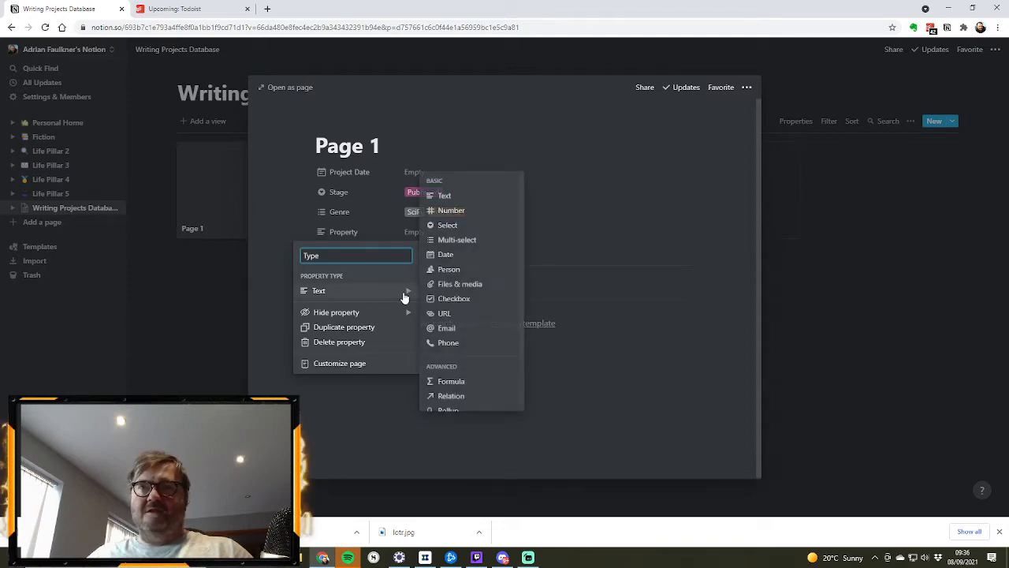
pyautogui.click(446, 227)
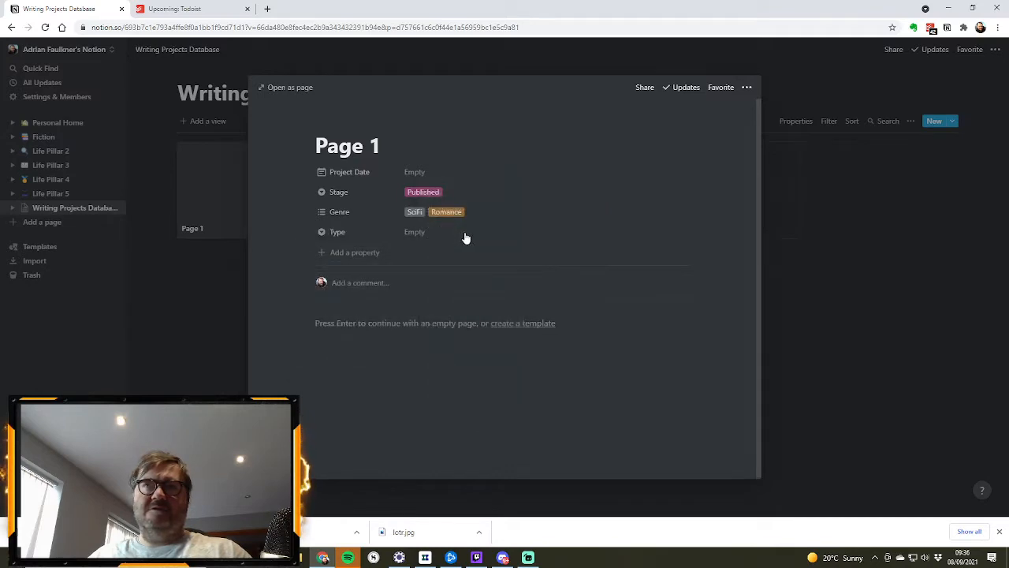
# Create the options "Short Story" and "Novel" for the Type property through Page 1's value
pyautogui.click(415, 239)
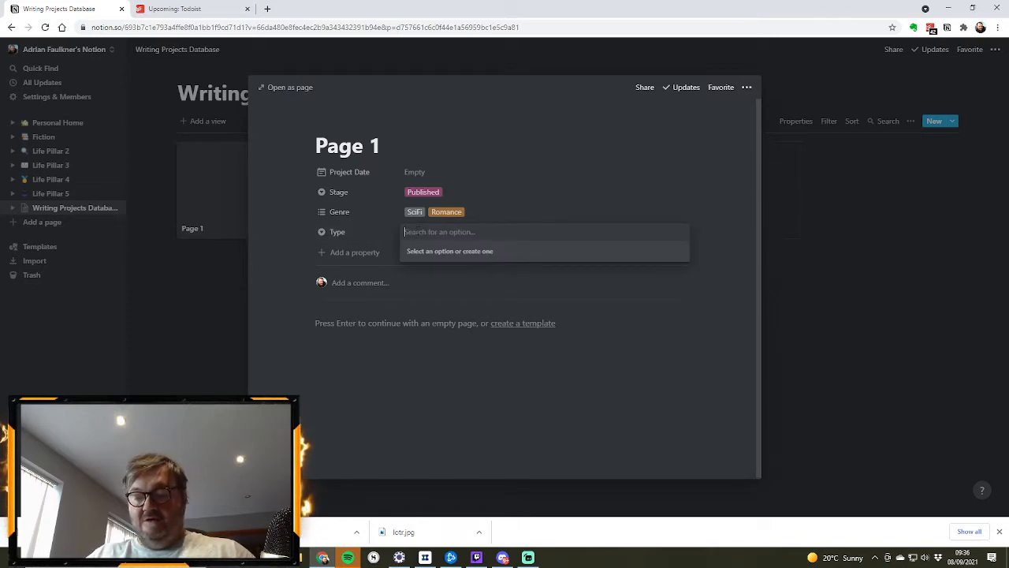
pyautogui.write('Short Stor')
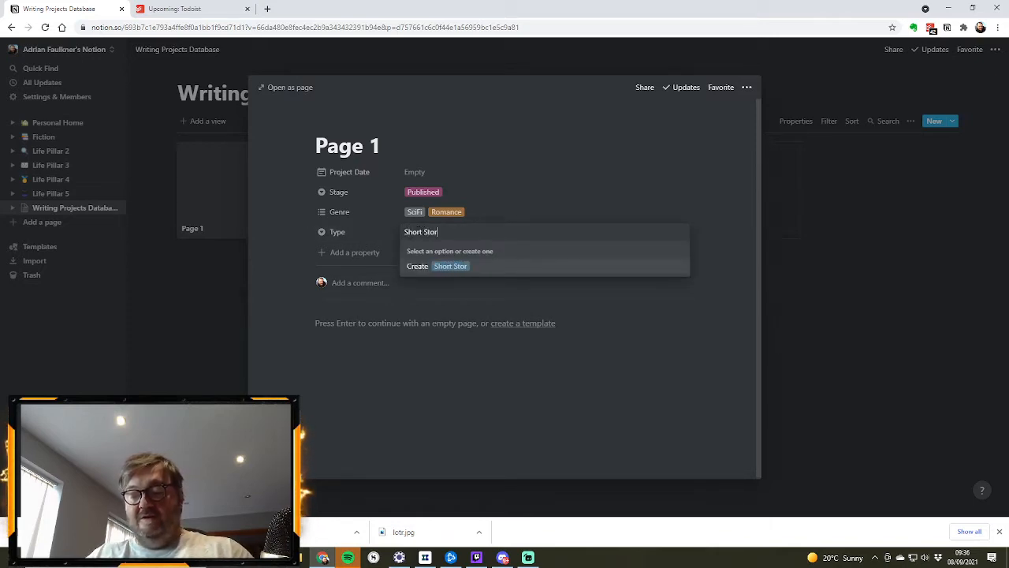
pyautogui.write('y')
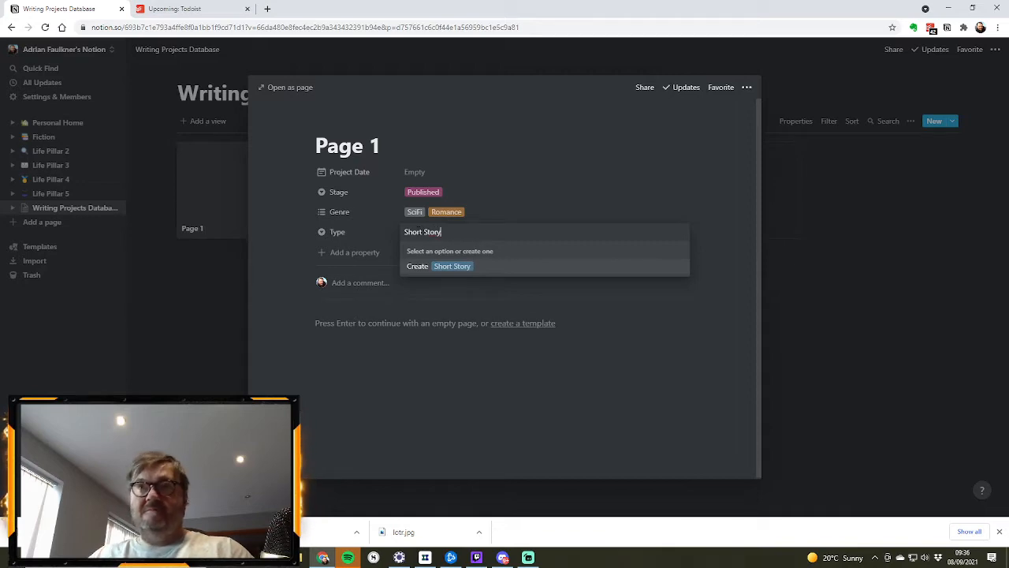
pyautogui.click(429, 268)
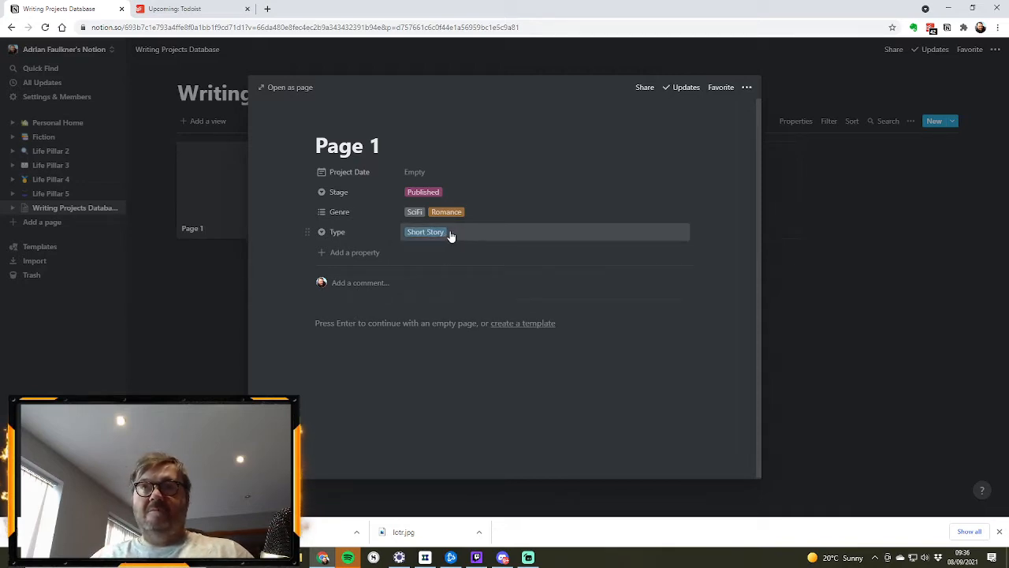
pyautogui.click(453, 233)
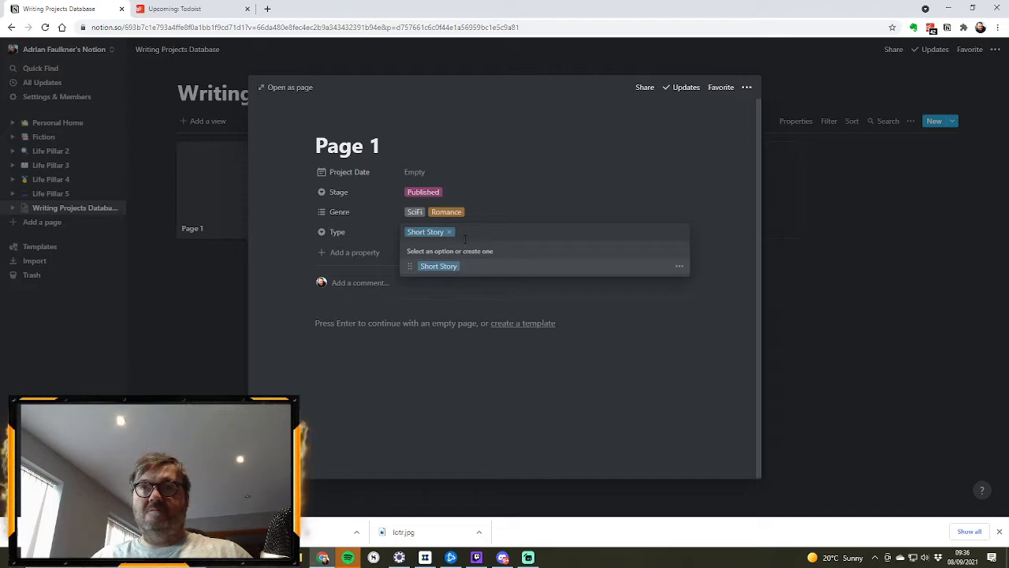
pyautogui.write('Novel')
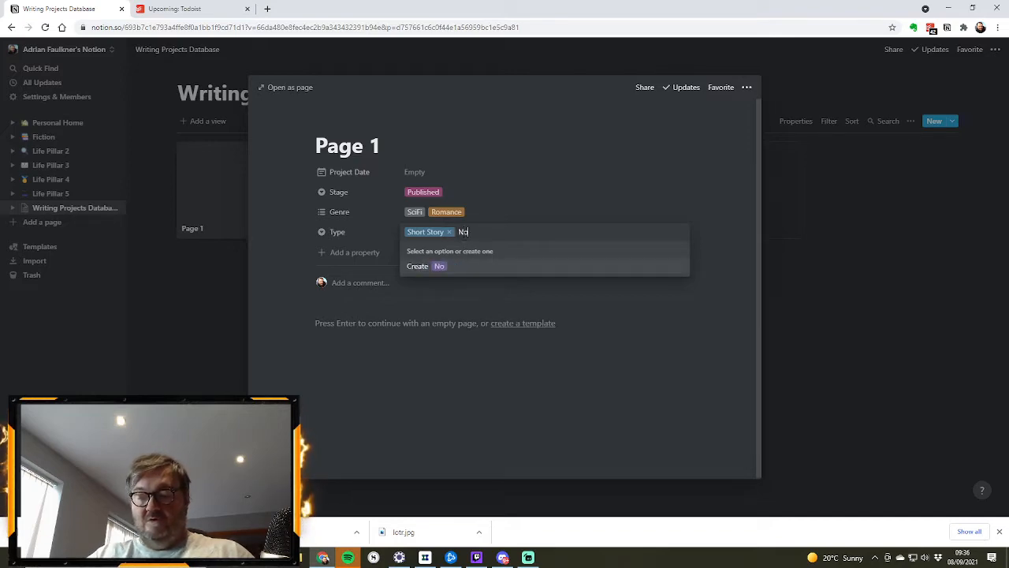
pyautogui.click(445, 265)
# Create the options "Novella" and "Flash Fiction" for the Type property through Page 1's value
pyautogui.click(443, 232)
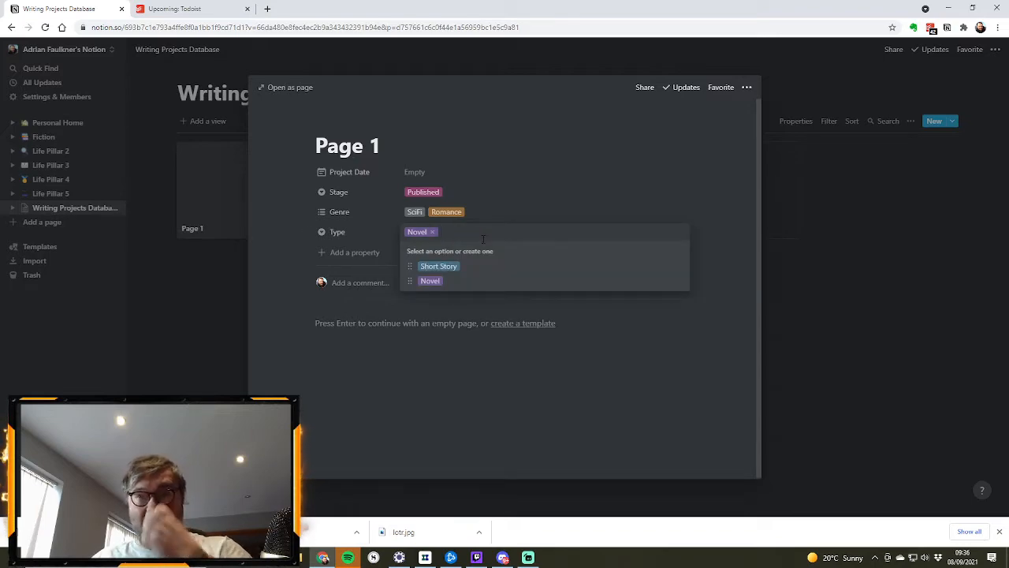
pyautogui.write('Novella')
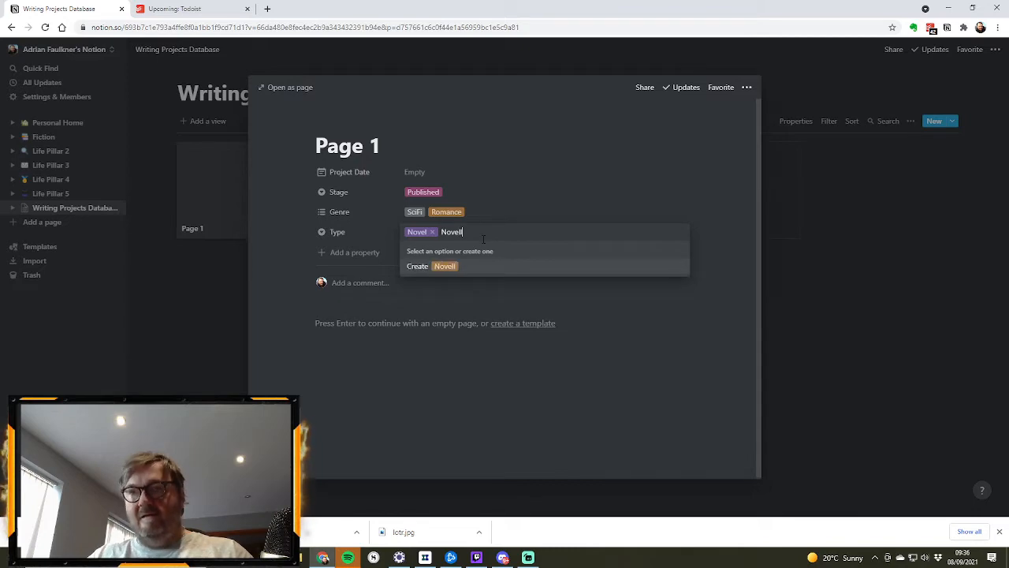
pyautogui.click(461, 268)
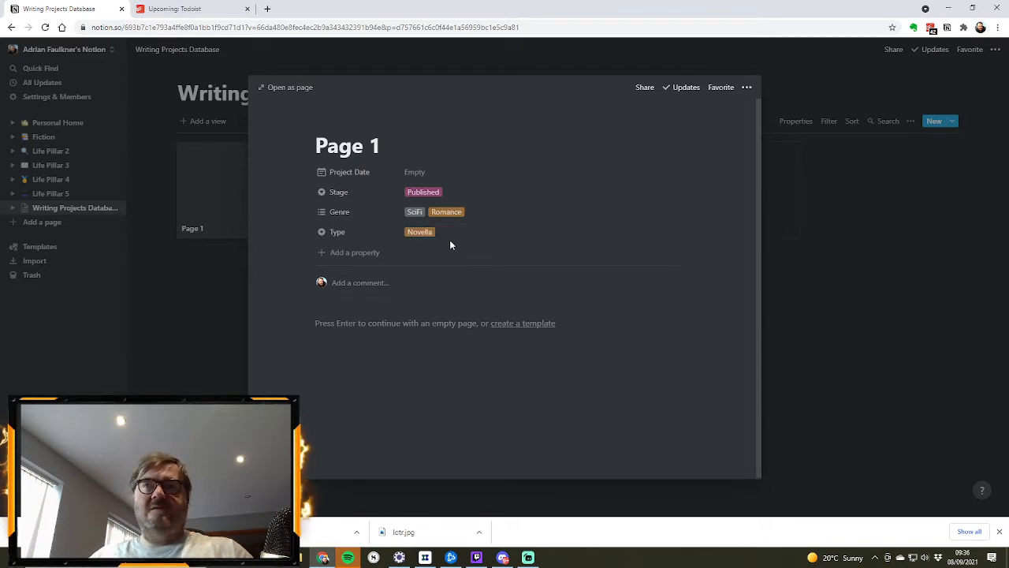
pyautogui.click(462, 230)
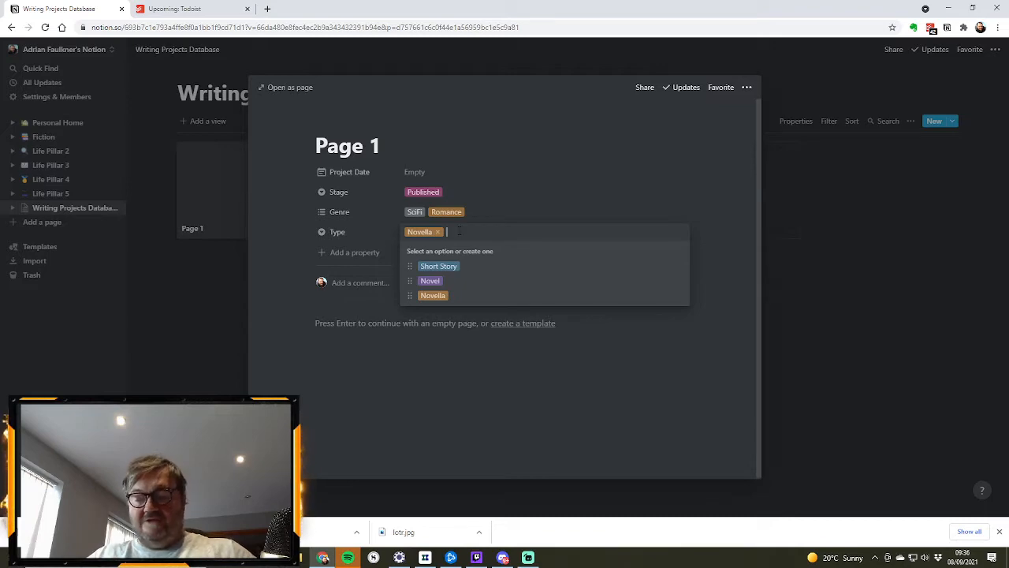
pyautogui.write('Flash Fic')
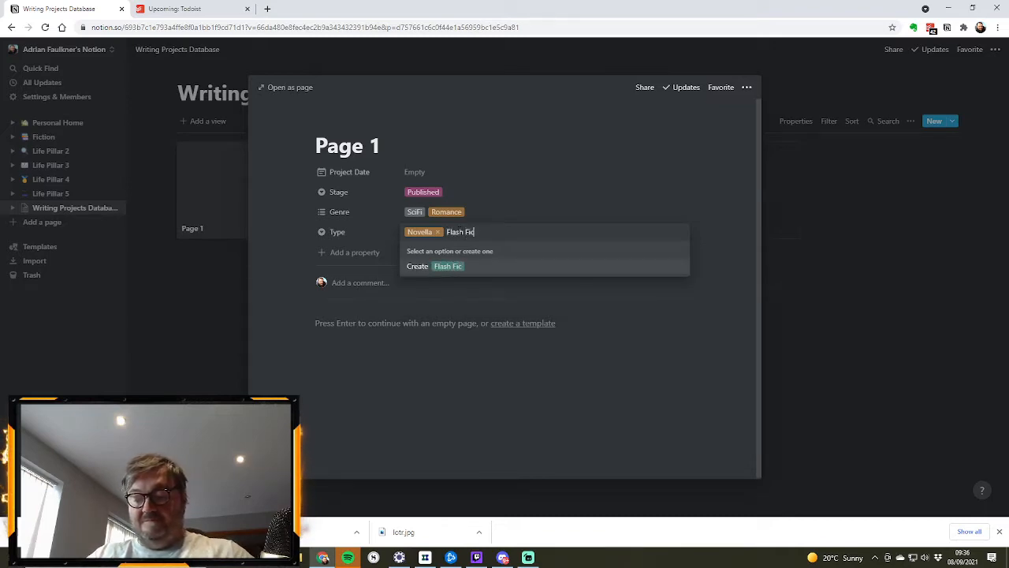
pyautogui.write('tion')
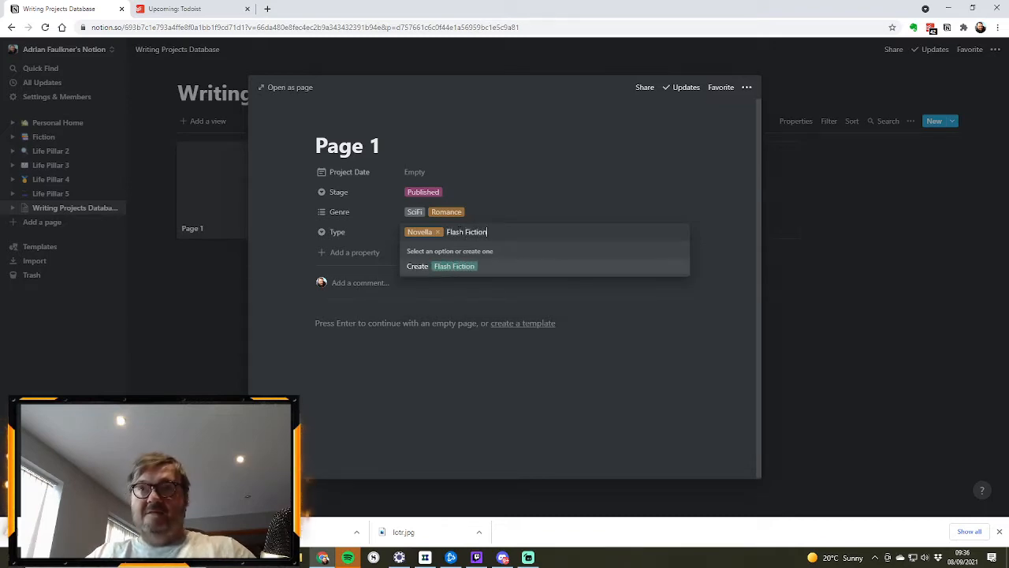
pyautogui.click(463, 268)
# Create the options "Script" and "Non-Fiction" for the Type property through Page 1's value
pyautogui.click(466, 234)
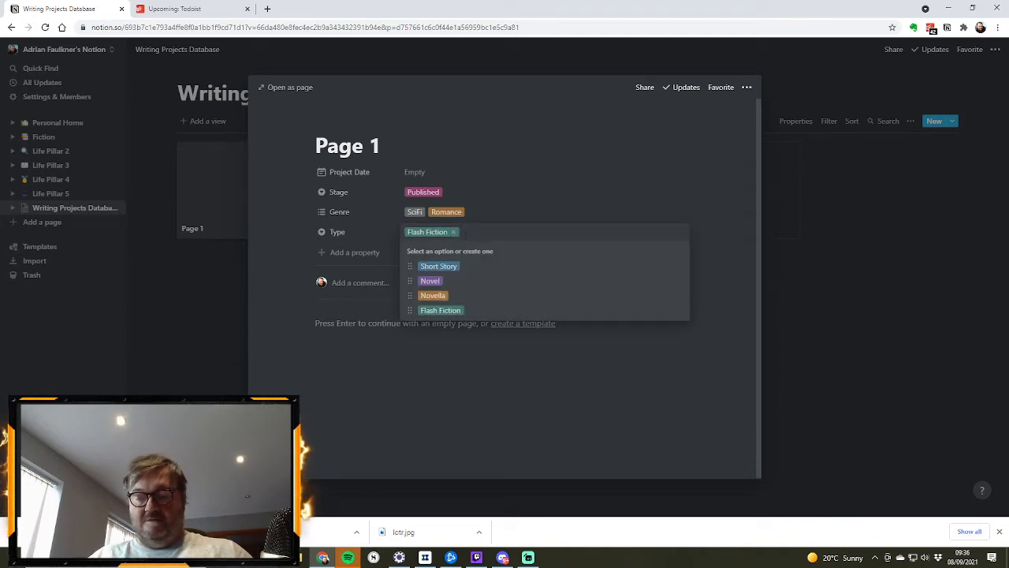
pyautogui.write('Script')
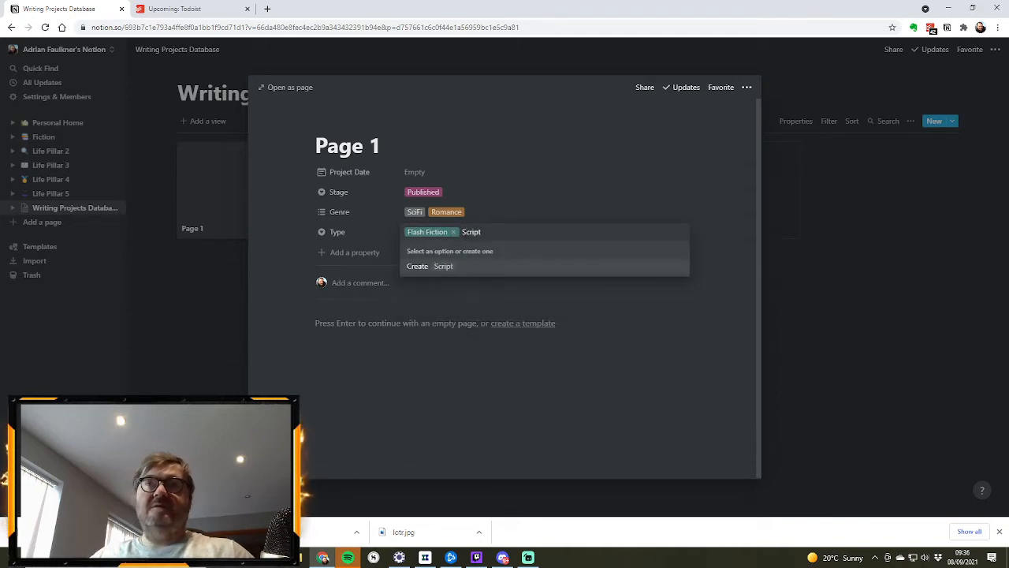
pyautogui.click(442, 266)
pyautogui.click(449, 231)
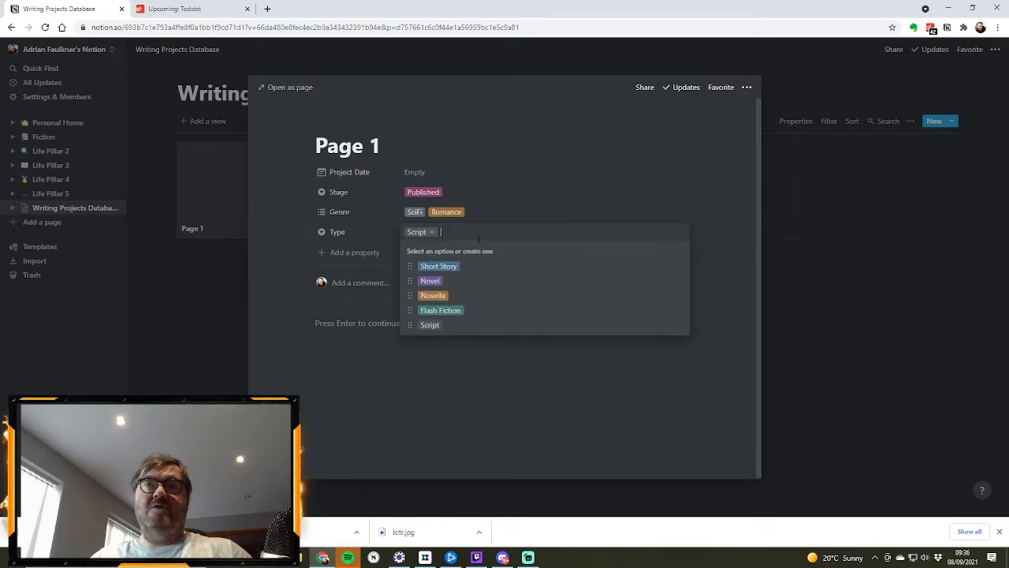
pyautogui.write('Non-')
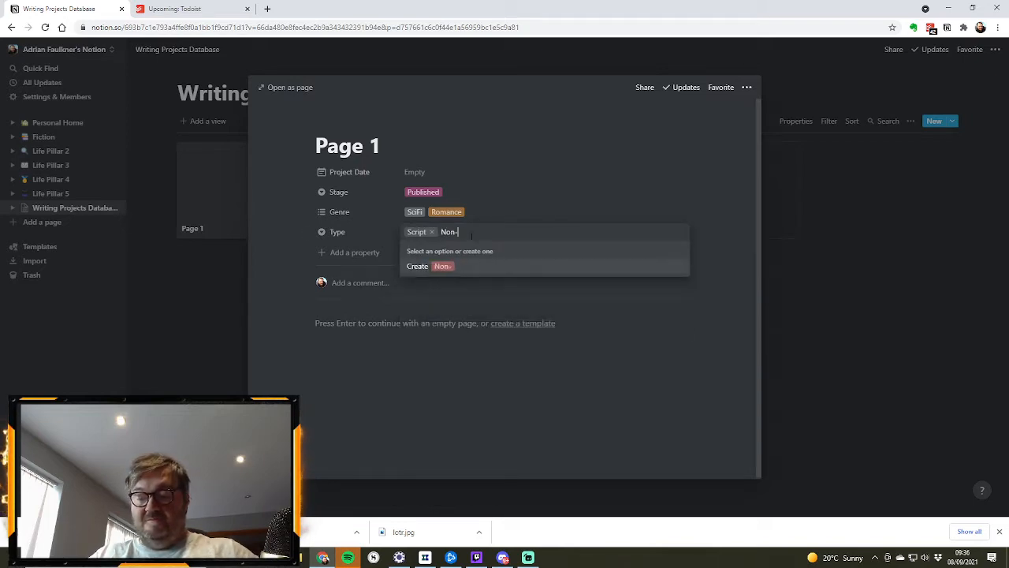
pyautogui.write('Fiction')
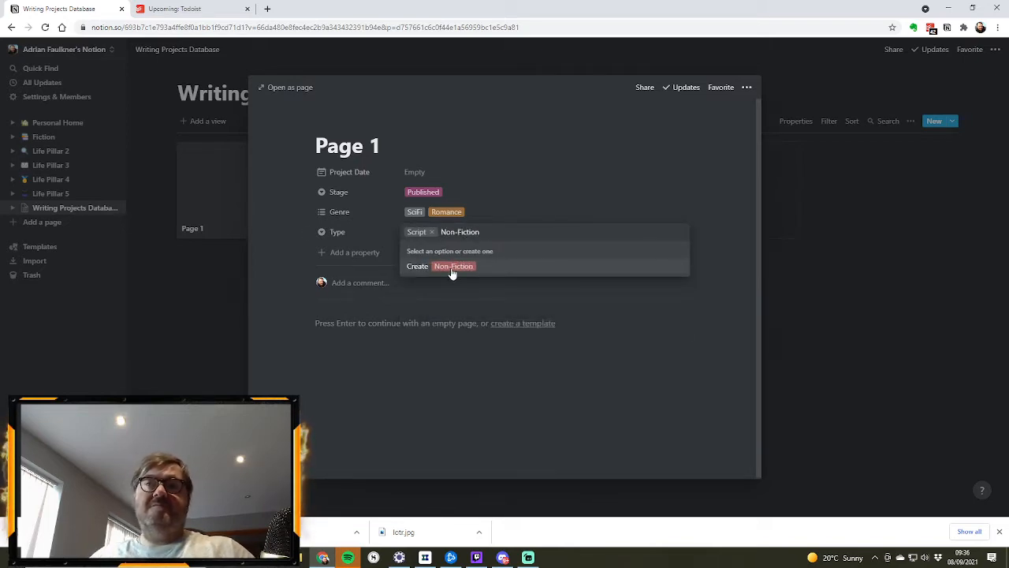
pyautogui.click(453, 273)
# Move the Type property between Project Date and Stage in Page 1's property list
pyautogui.click(583, 172)
pyautogui.click(631, 172)
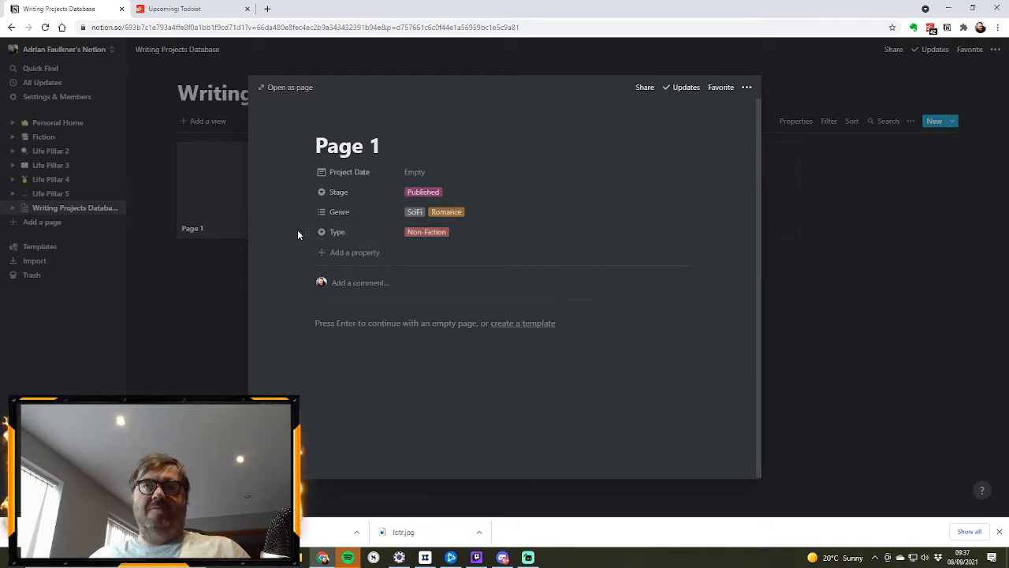
pyautogui.moveTo(306, 231); pyautogui.dragTo(309, 186)
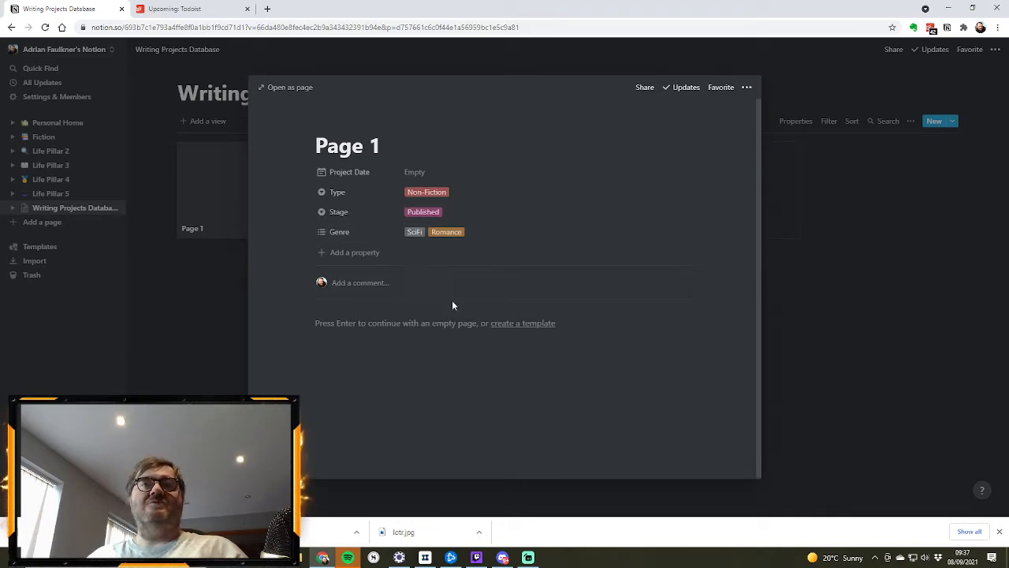
# Create a new untitled page template for the Writing Projects Database and return to Page 1
pyautogui.click(530, 325)
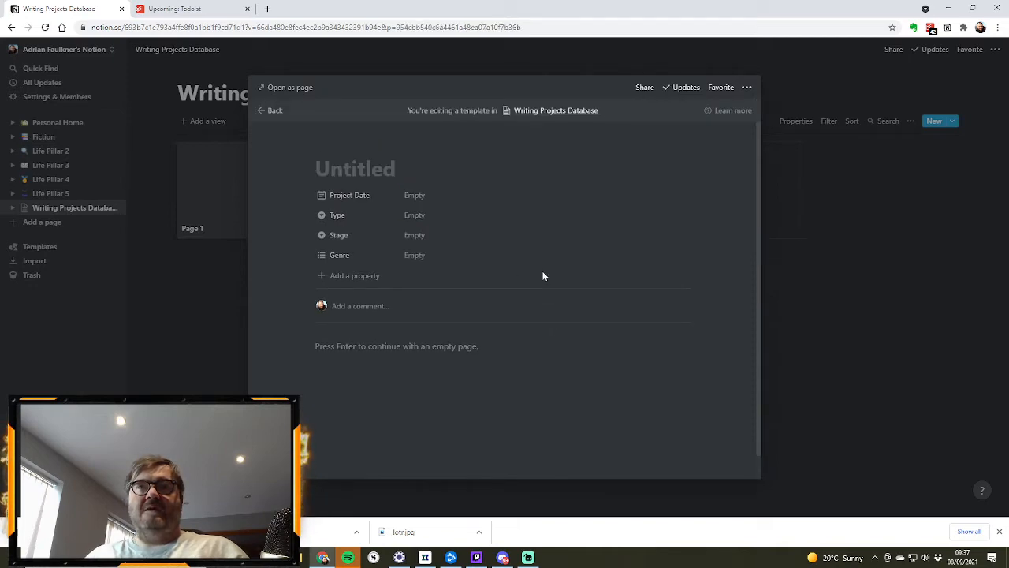
pyautogui.click(378, 351)
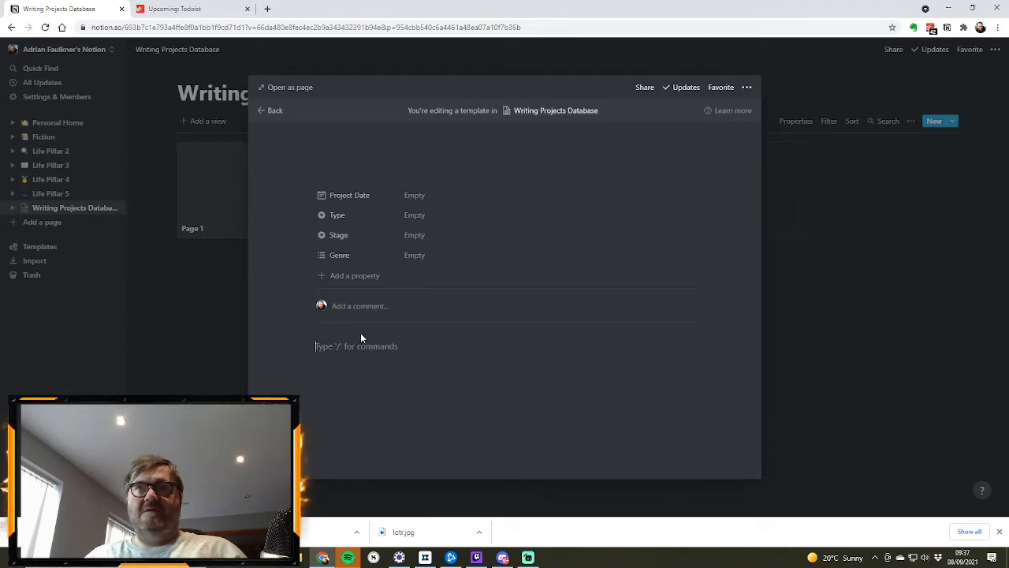
pyautogui.press('Return')
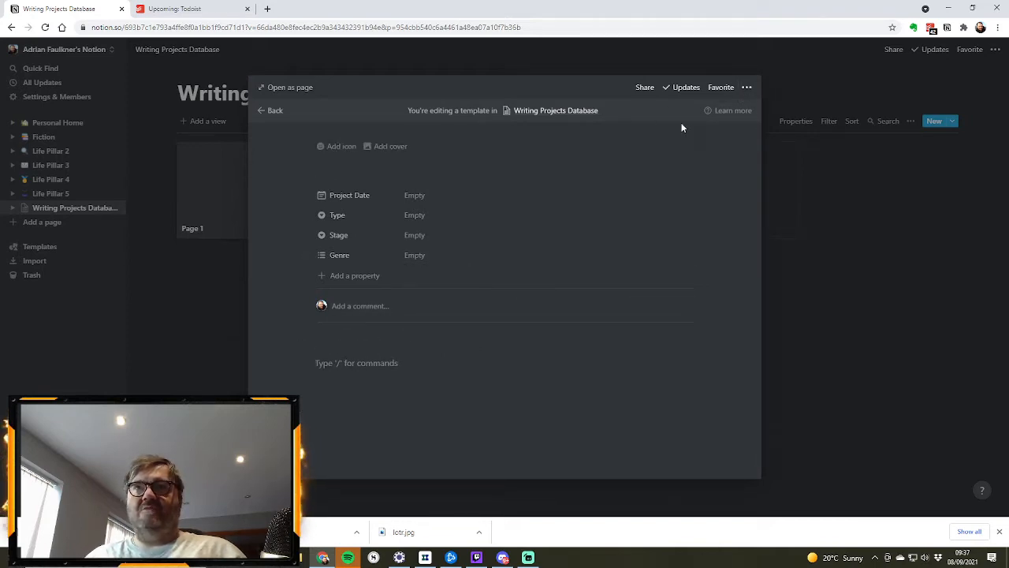
pyautogui.click(449, 48)
pyautogui.click(223, 191)
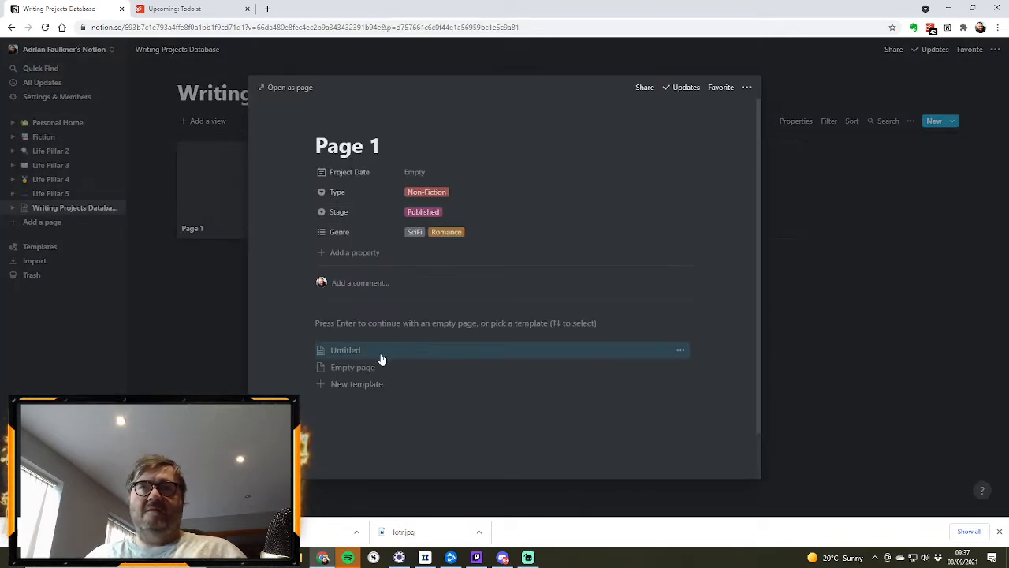
# Edit the Untitled template, adding "Synopsis" to its body as a Heading 1
pyautogui.click(679, 351)
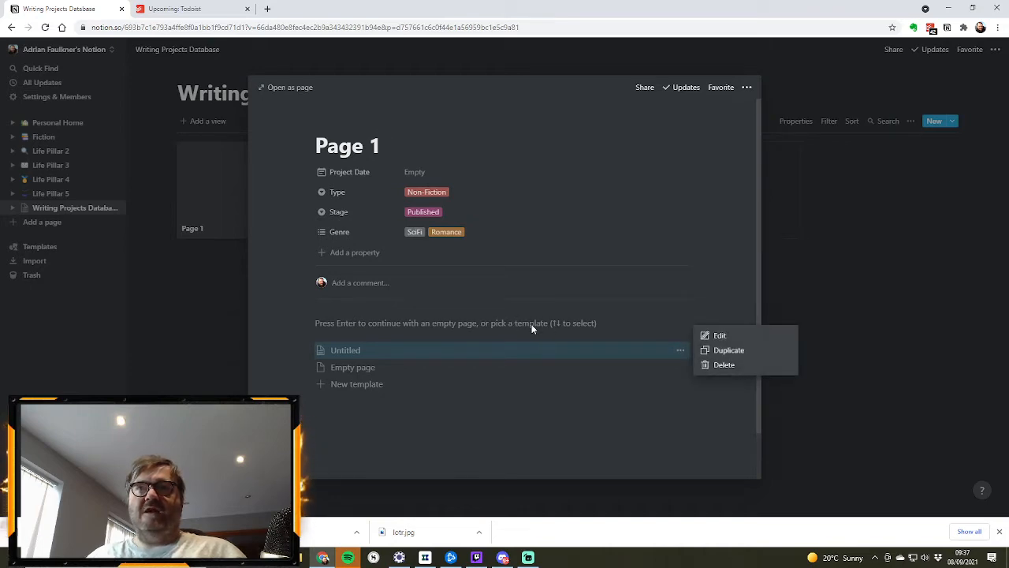
pyautogui.click(725, 336)
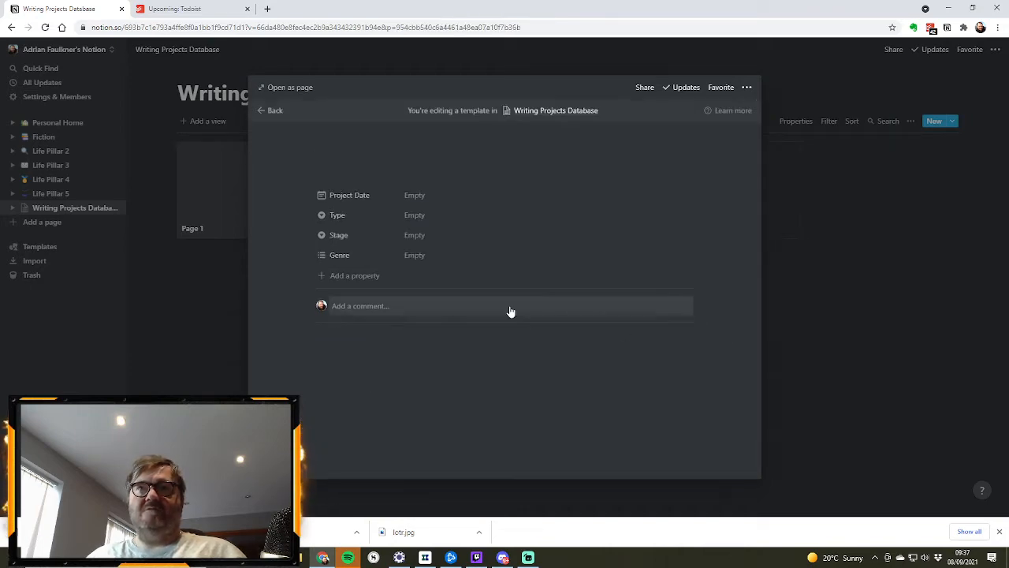
pyautogui.click(354, 344)
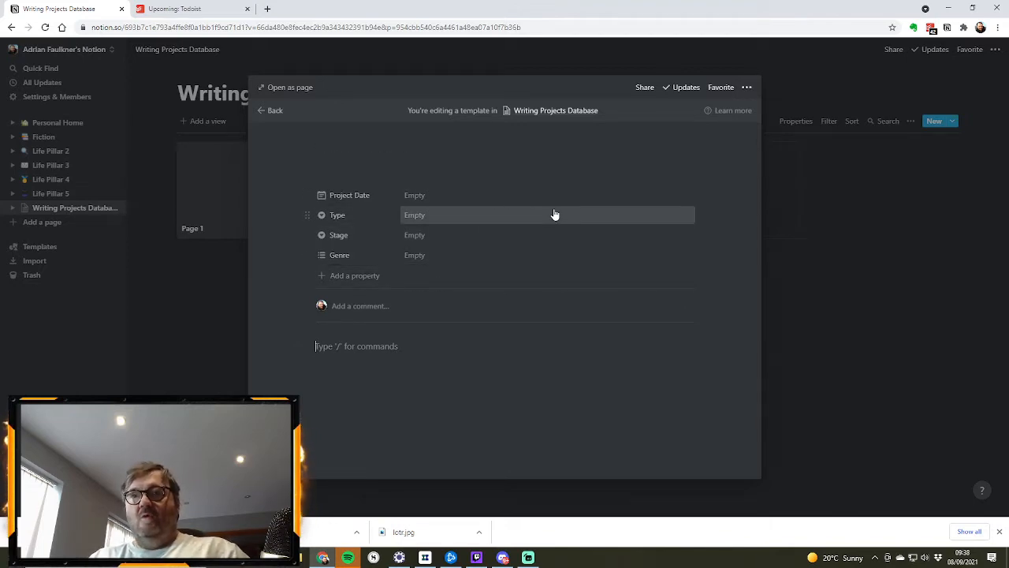
pyautogui.write('Synopsis')
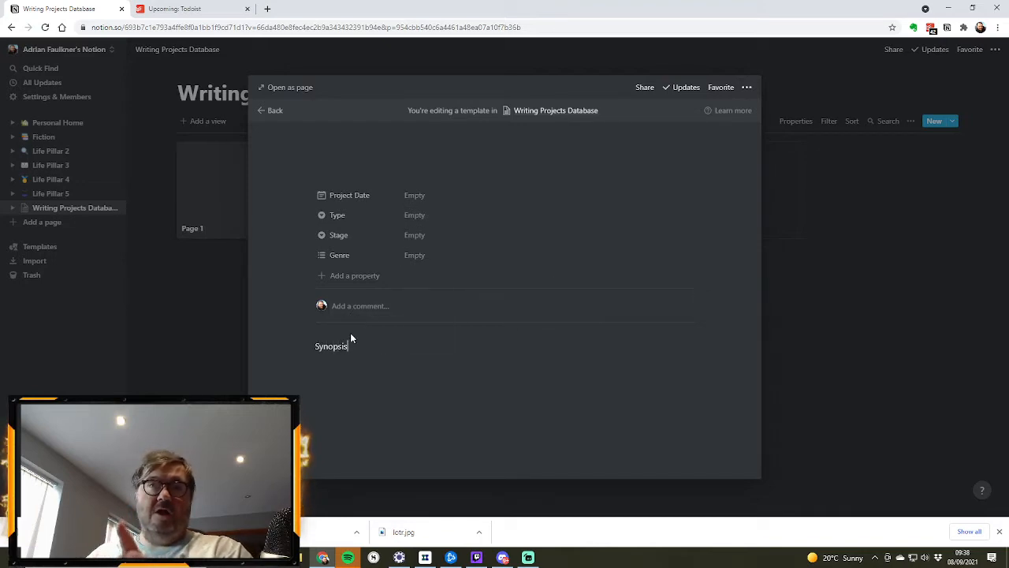
pyautogui.moveTo(362, 345); pyautogui.dragTo(305, 344)
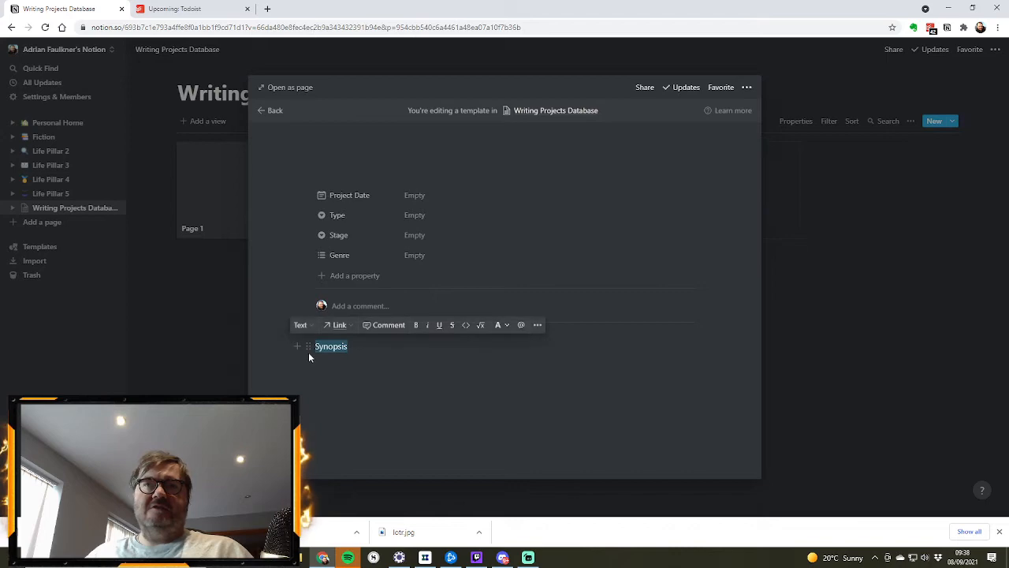
pyautogui.click(308, 349)
pyautogui.moveTo(272, 314)
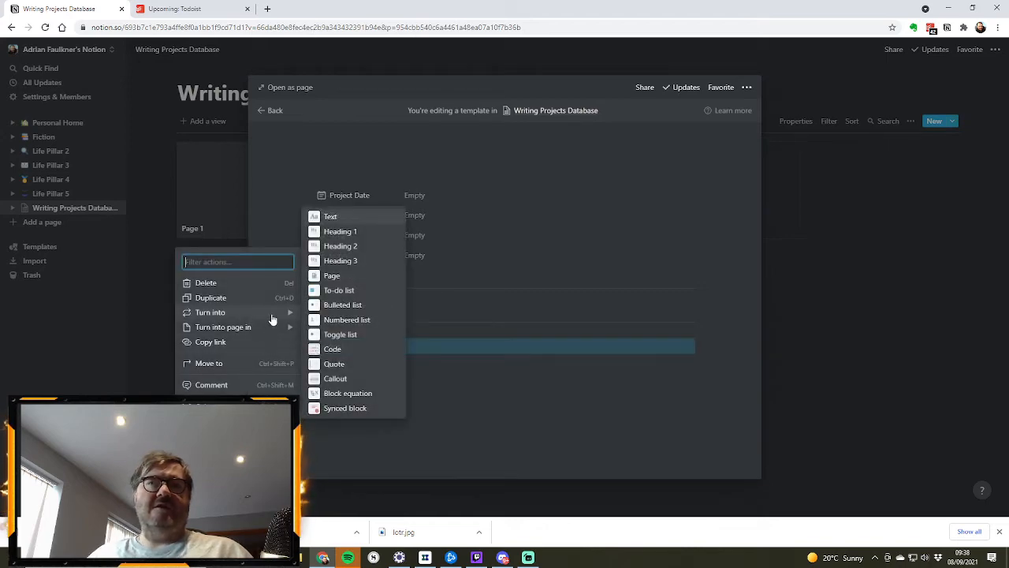
pyautogui.click(348, 232)
# Add "Beta Reader Feedback" as a Heading 1 below Synopsis in the template, leaving a blank line between them
pyautogui.click(382, 378)
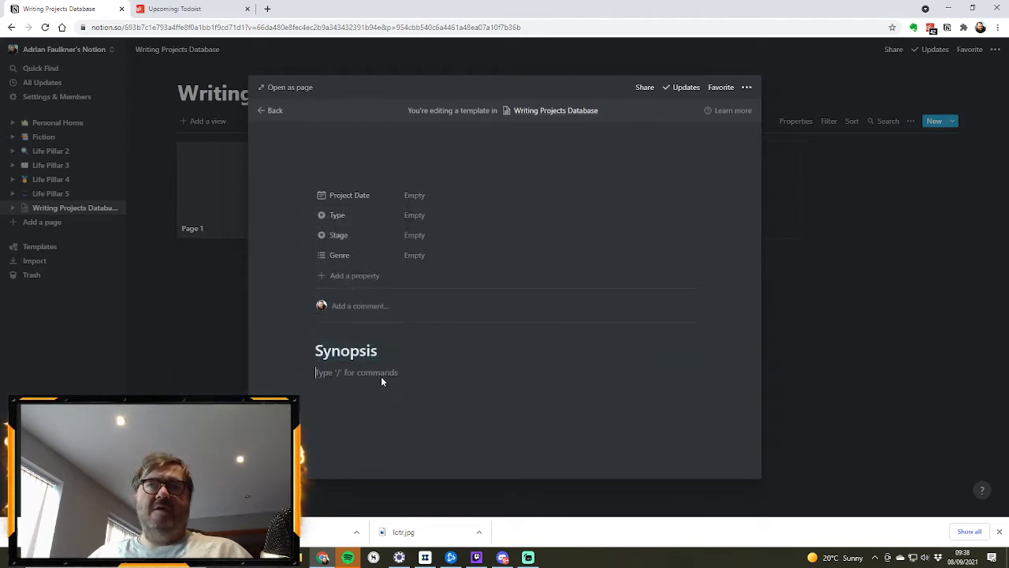
pyautogui.press('Return')
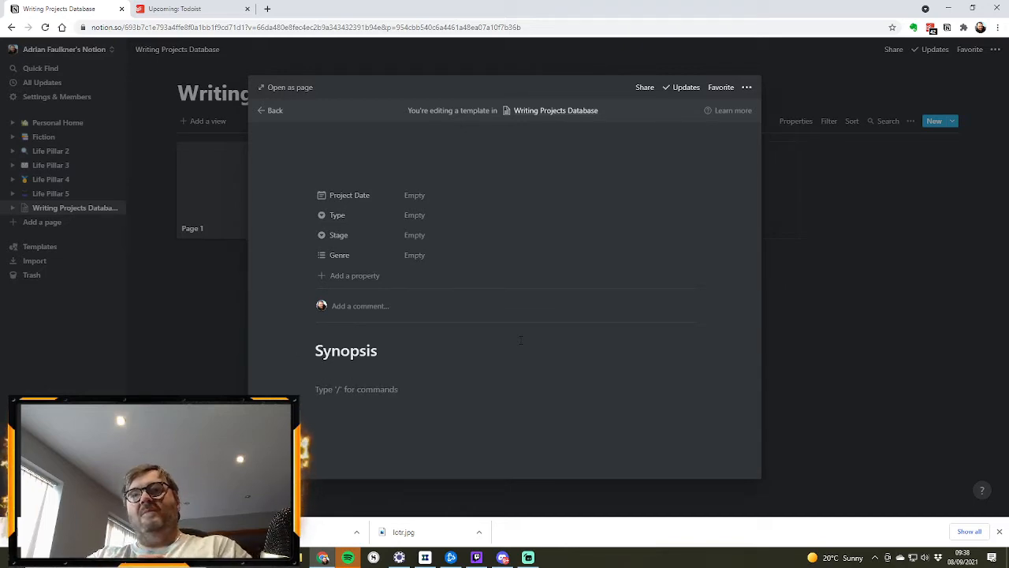
pyautogui.write('Beta')
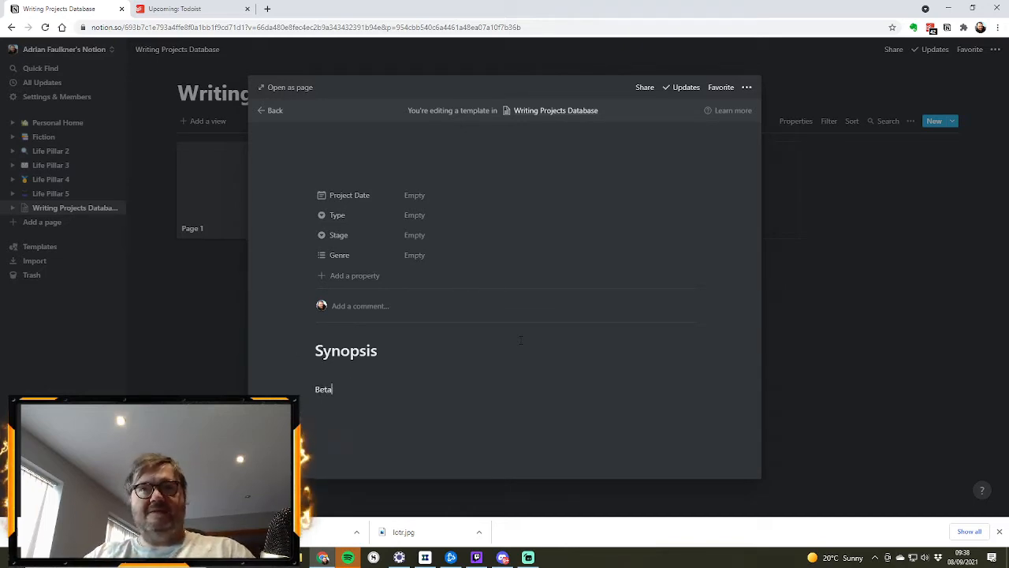
pyautogui.write(' Reader ')
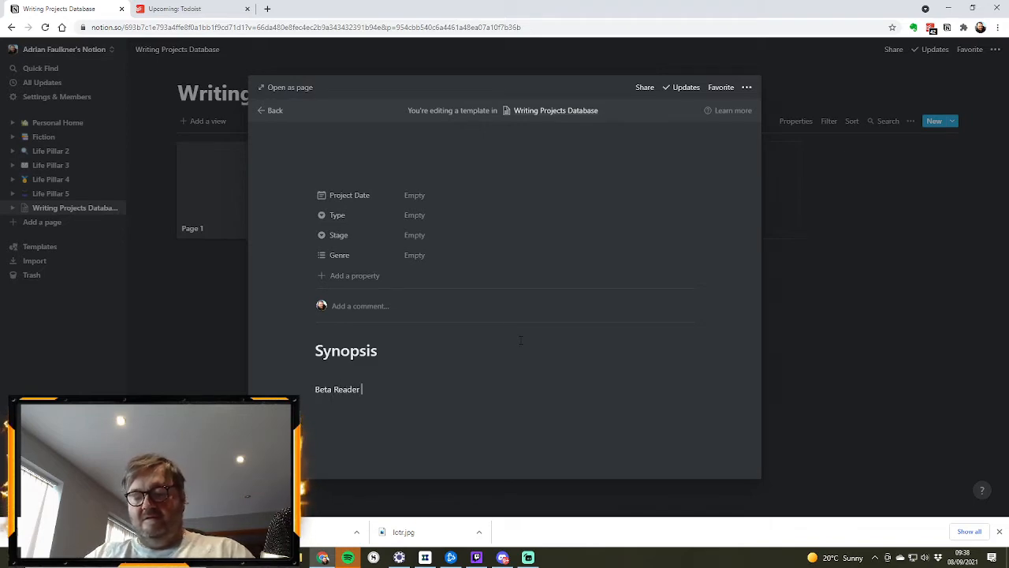
pyautogui.write('Feedback')
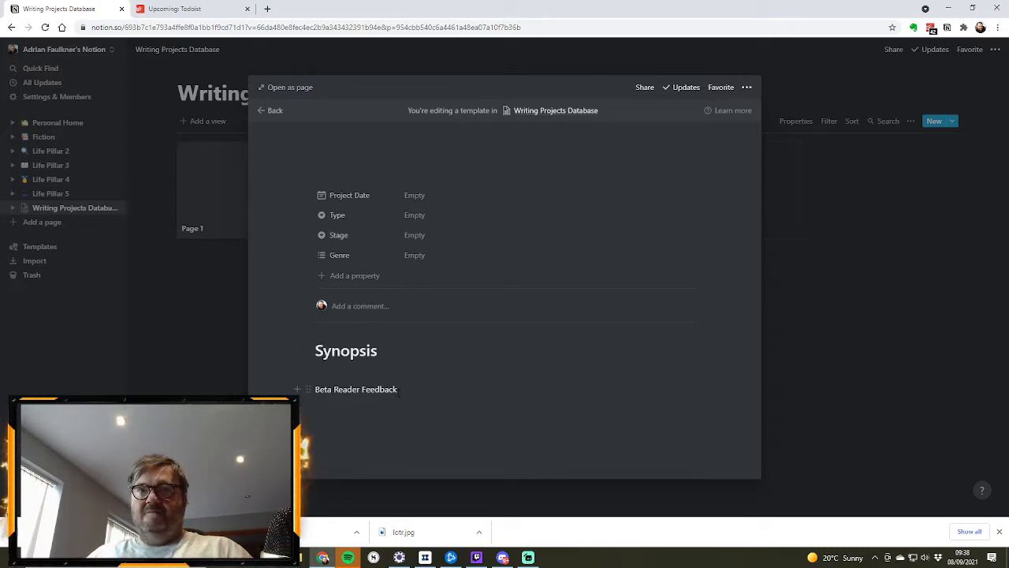
pyautogui.click(308, 389)
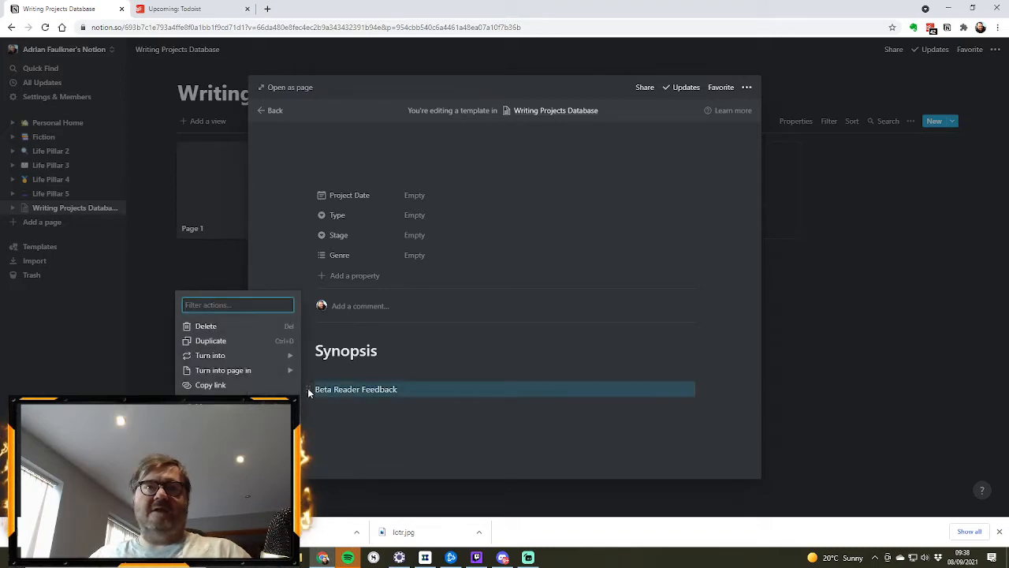
pyautogui.moveTo(247, 355)
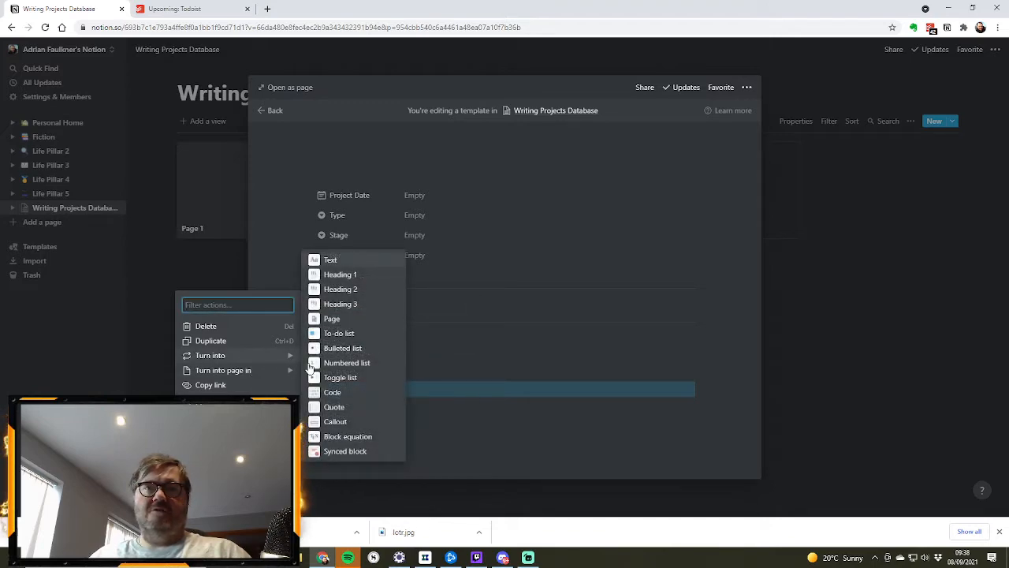
pyautogui.click(353, 275)
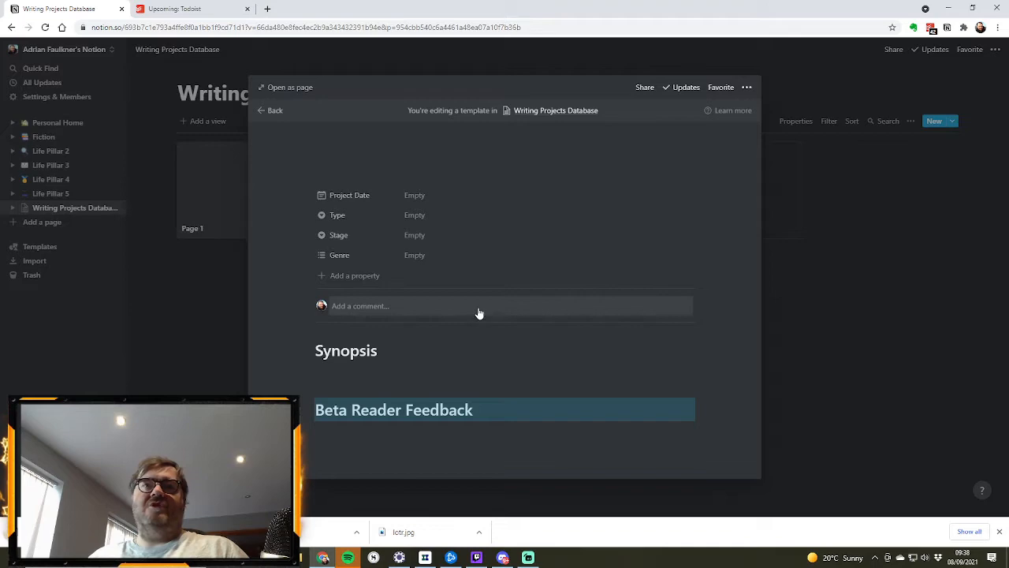
# Add "Agent Feedback" as a Heading 1 below the Beta Reader Feedback section, leaving a blank line between them
pyautogui.click(517, 439)
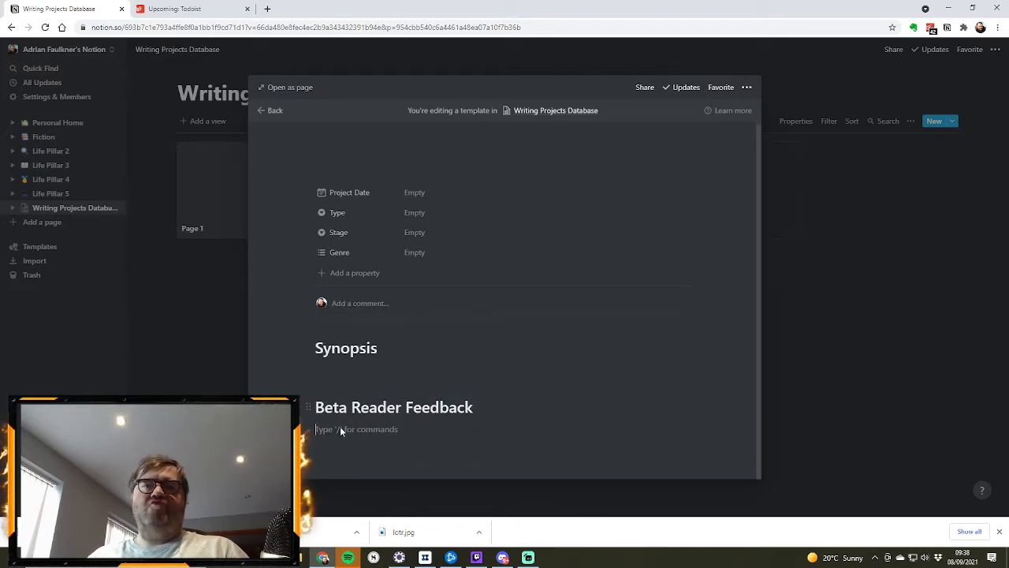
pyautogui.press('Return')
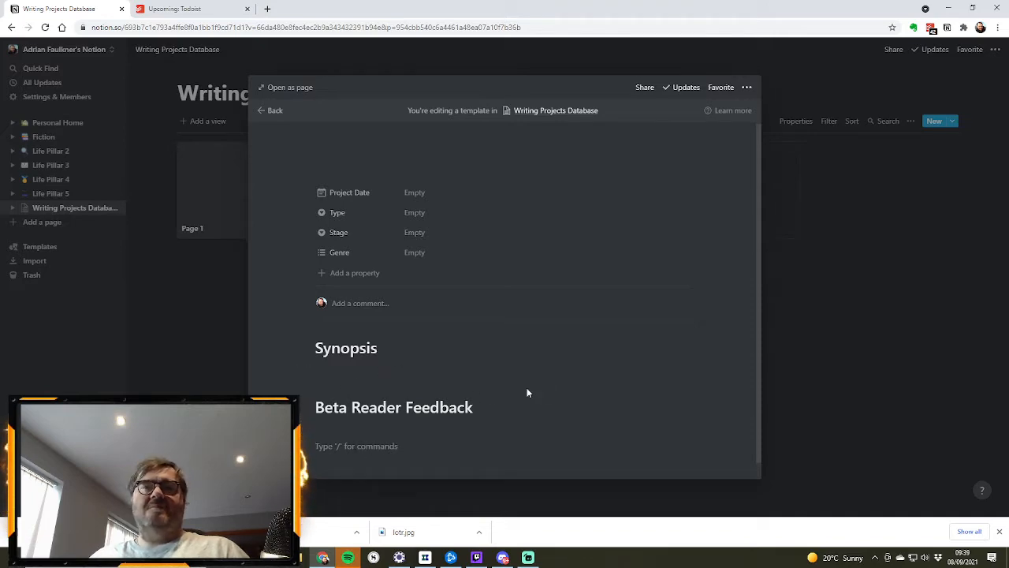
pyautogui.write('A')
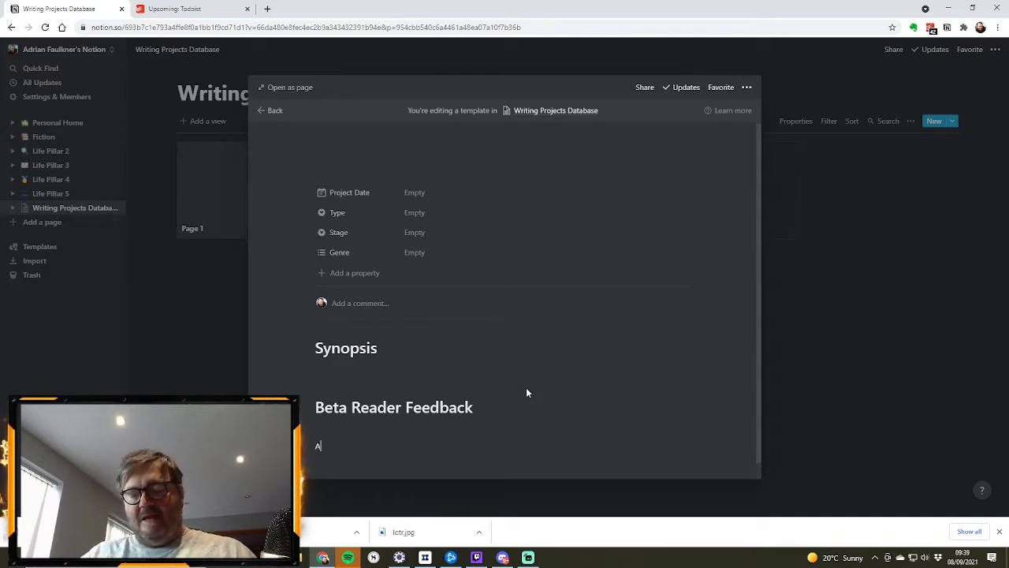
pyautogui.write('gent Feeback')
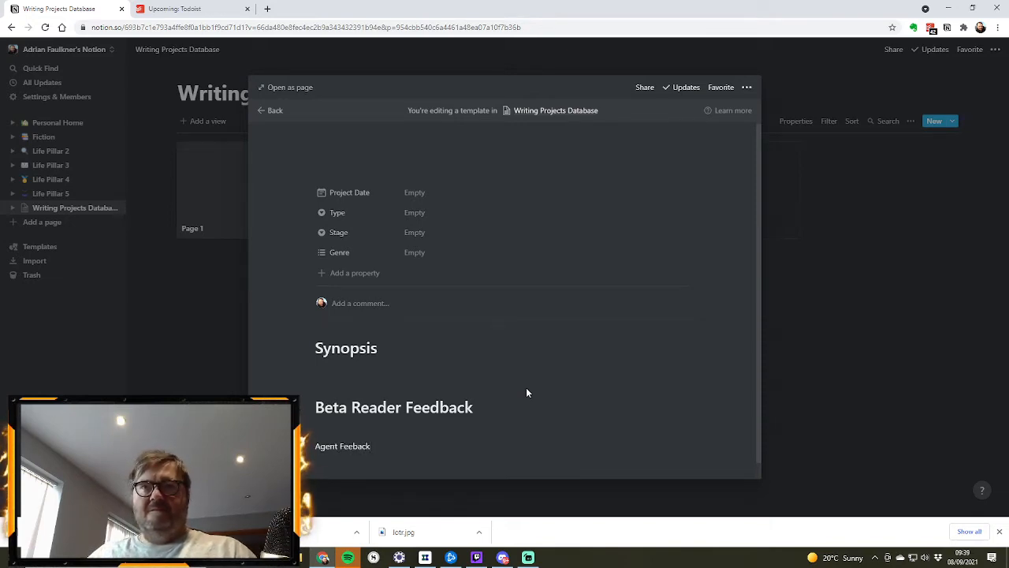
pyautogui.click(355, 446)
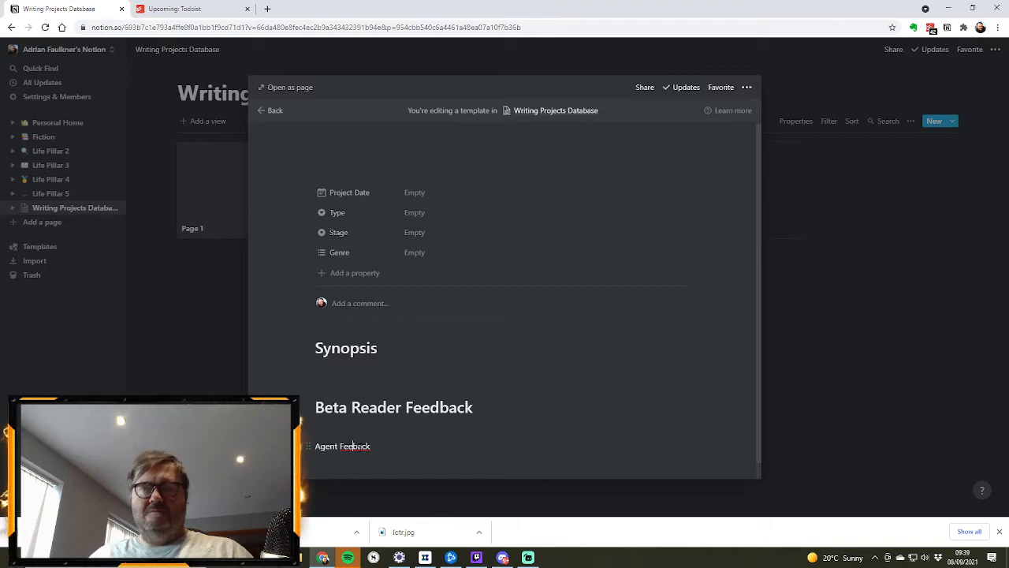
pyautogui.write('d')
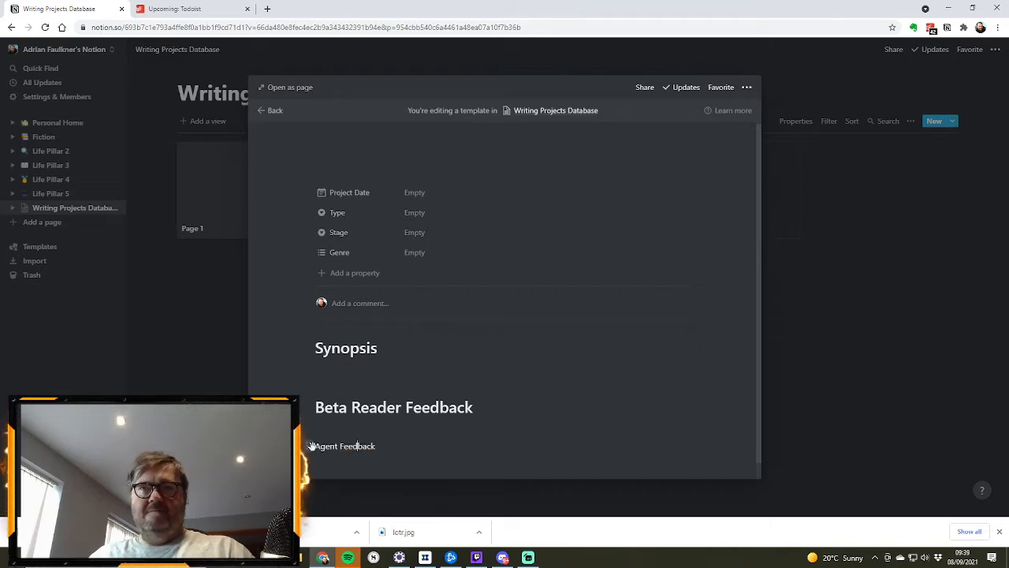
pyautogui.click(309, 446)
pyautogui.moveTo(231, 382)
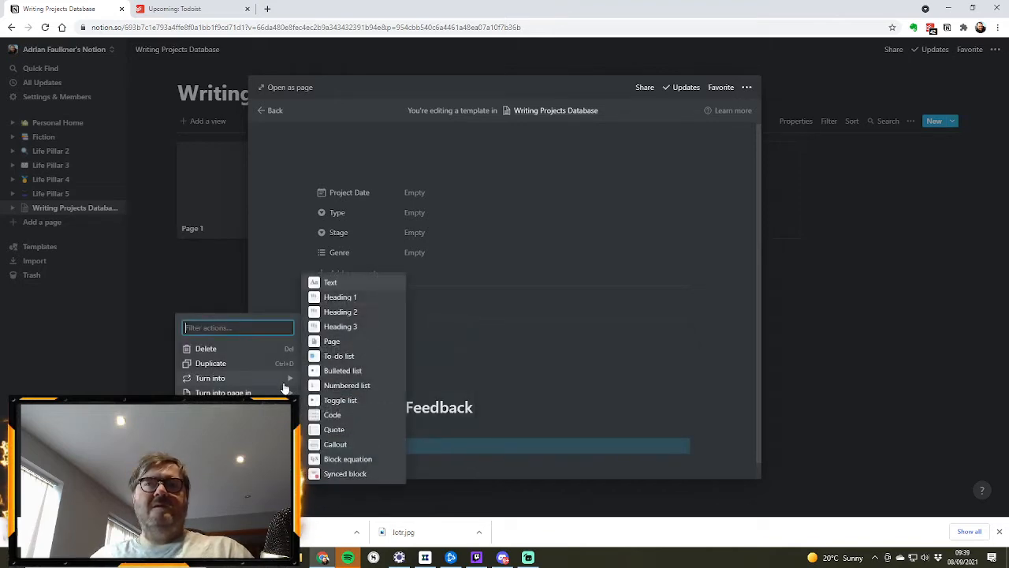
pyautogui.click(340, 295)
pyautogui.click(602, 336)
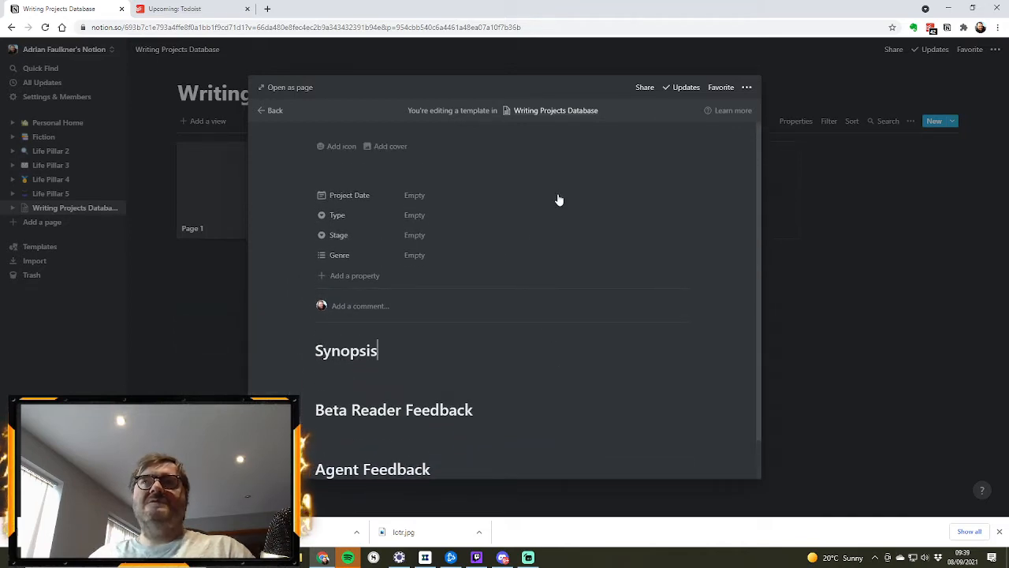
# Give the template the stack-of-books emoji as its icon, review its sections and return to the database gallery
pyautogui.click(334, 150)
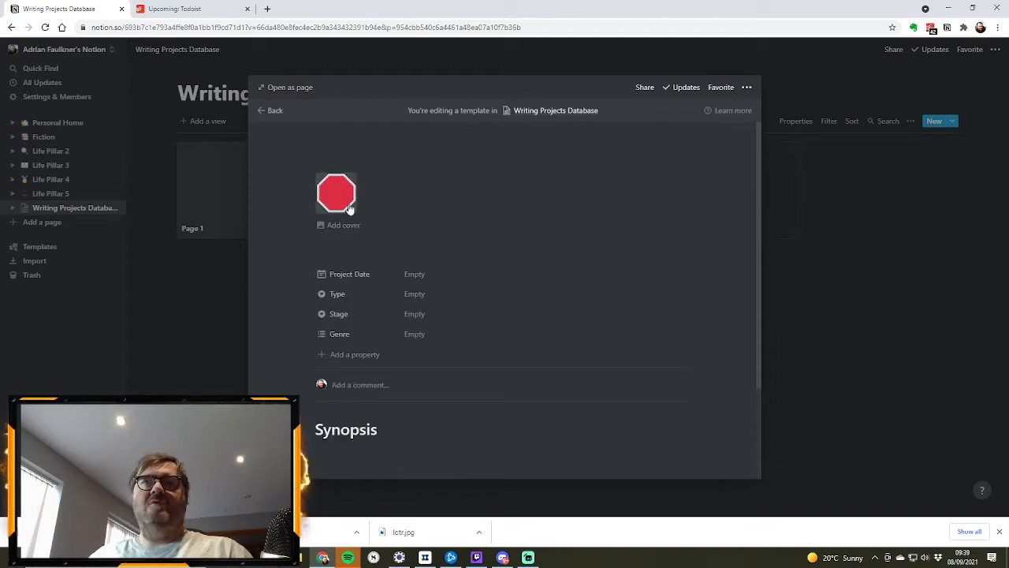
pyautogui.click(347, 205)
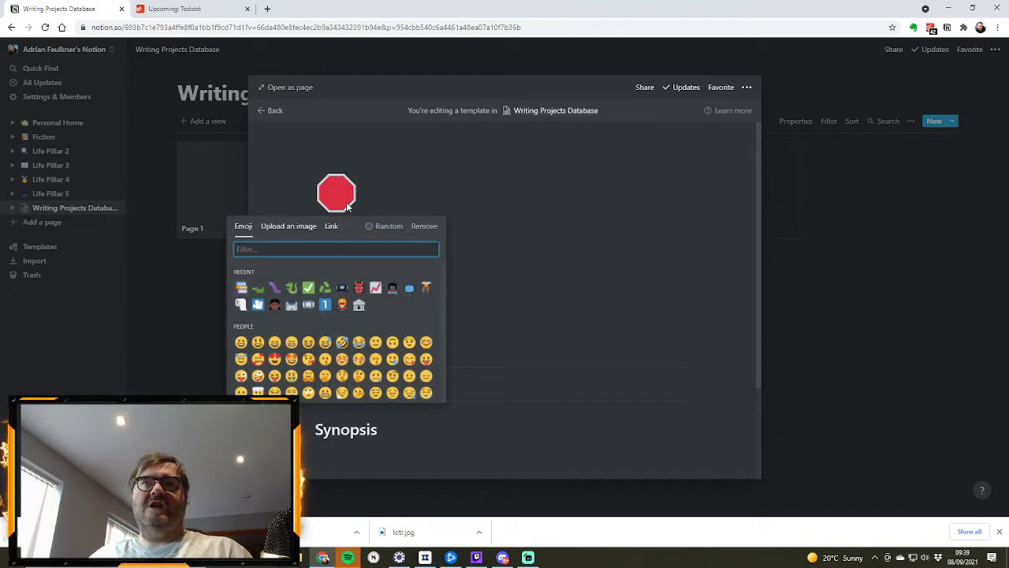
pyautogui.click(470, 225)
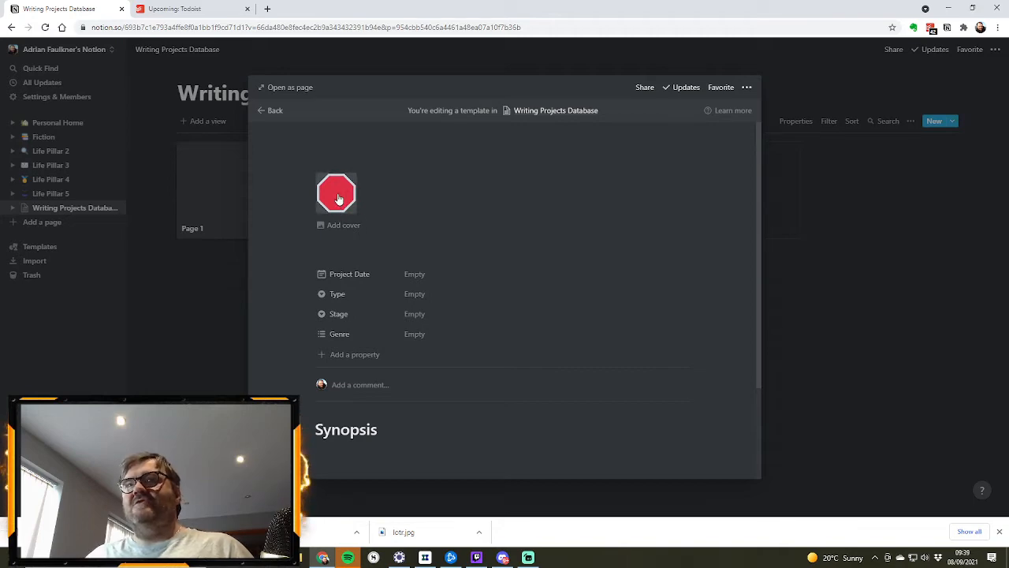
pyautogui.click(337, 197)
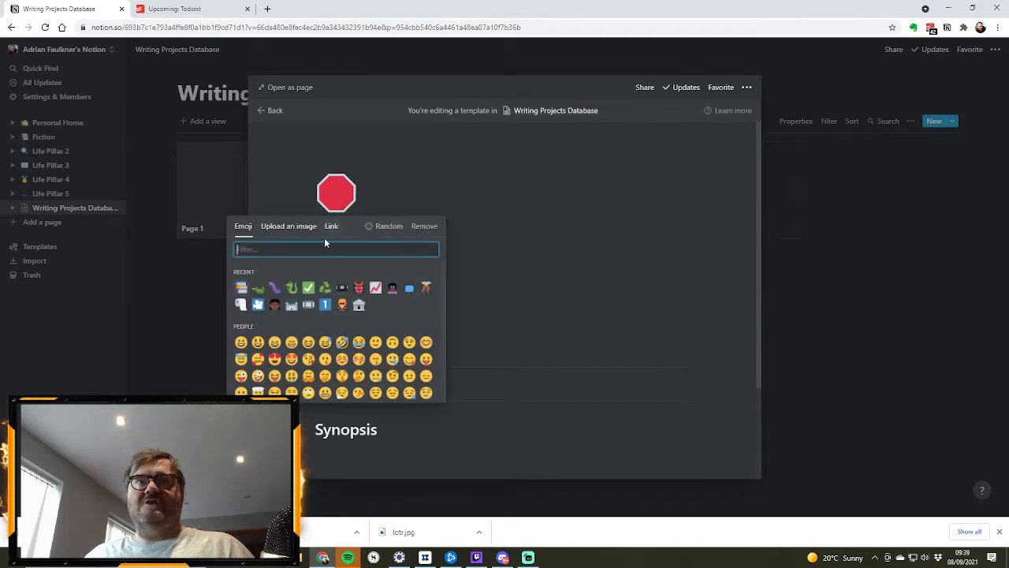
pyautogui.click(241, 288)
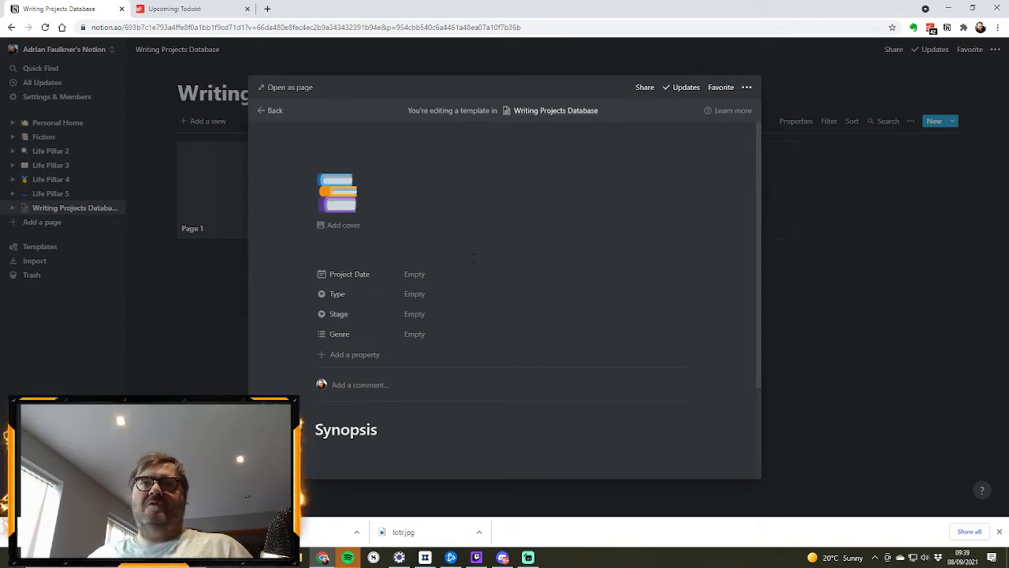
pyautogui.scroll(-2, 525, 270)
pyautogui.scroll(-1, 525, 267)
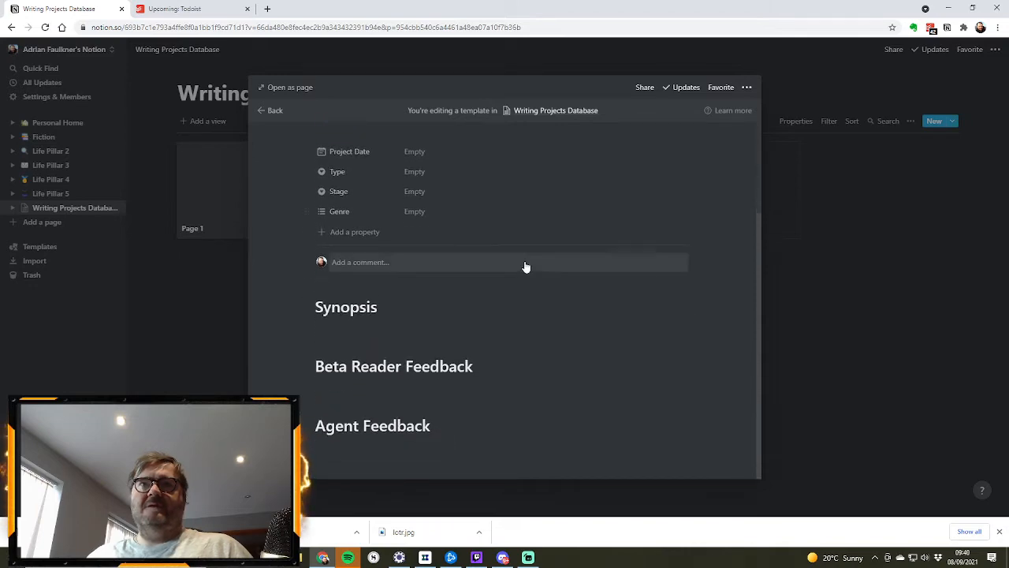
pyautogui.scroll(2, 525, 267)
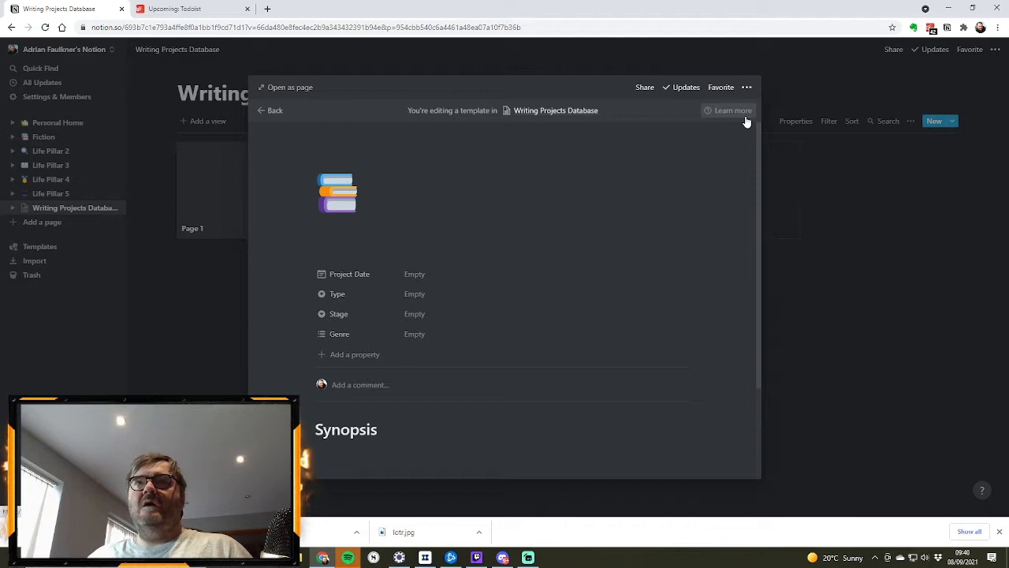
pyautogui.scroll(-3, 604, 214)
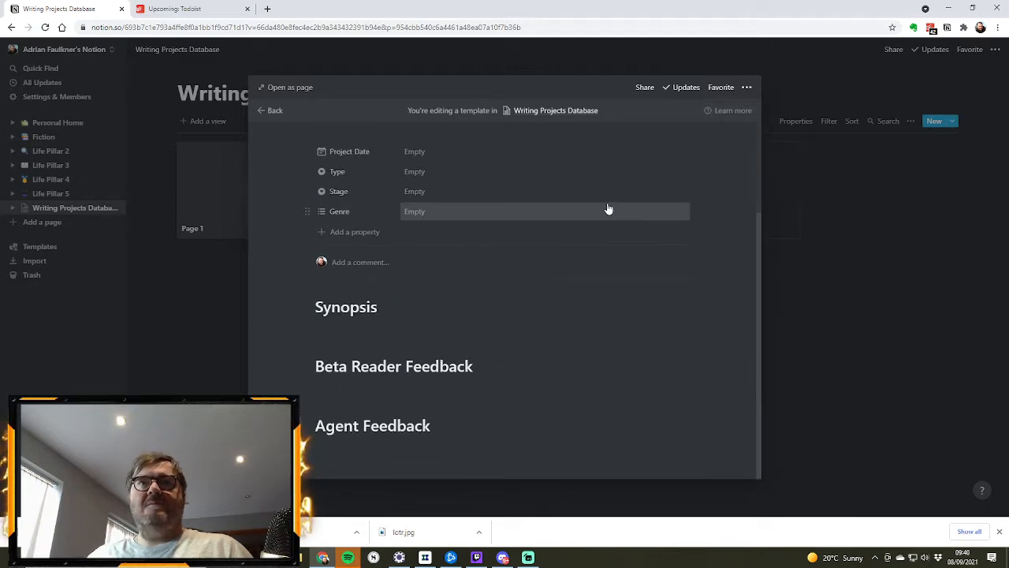
pyautogui.scroll(3, 607, 208)
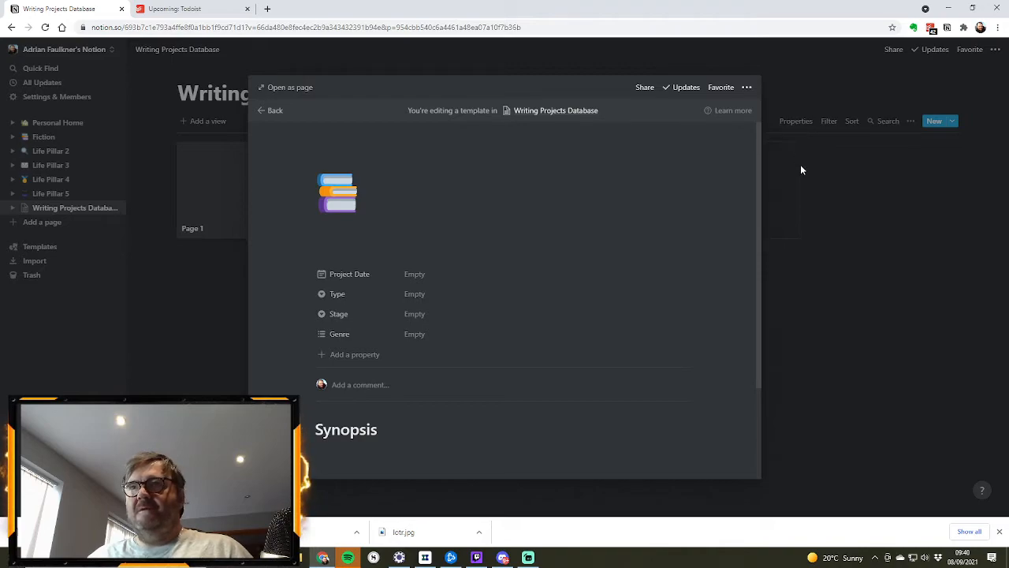
pyautogui.click(907, 197)
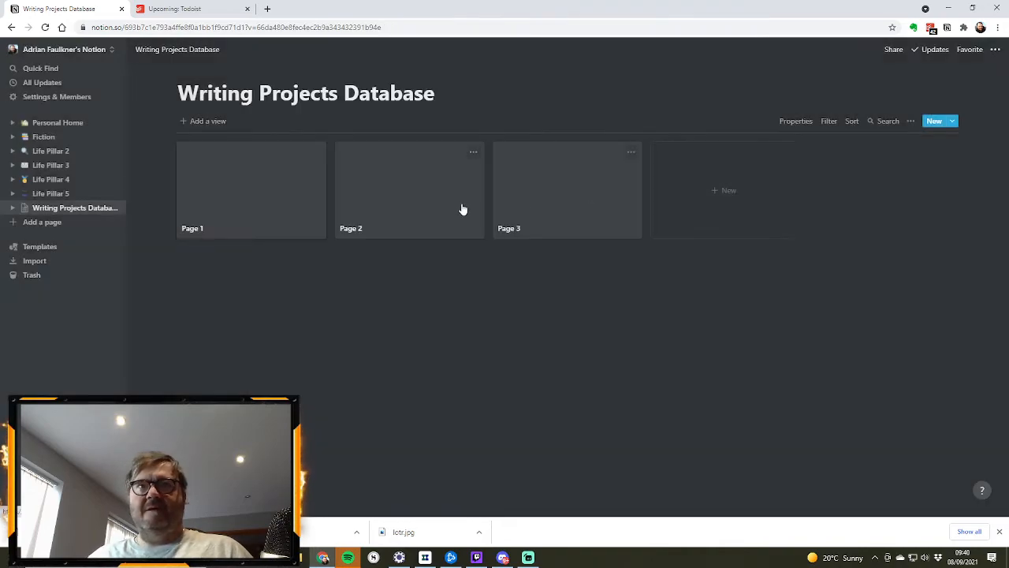
# Edit the Untitled template from Page 1, title it "Template" and return to the database gallery
pyautogui.click(240, 203)
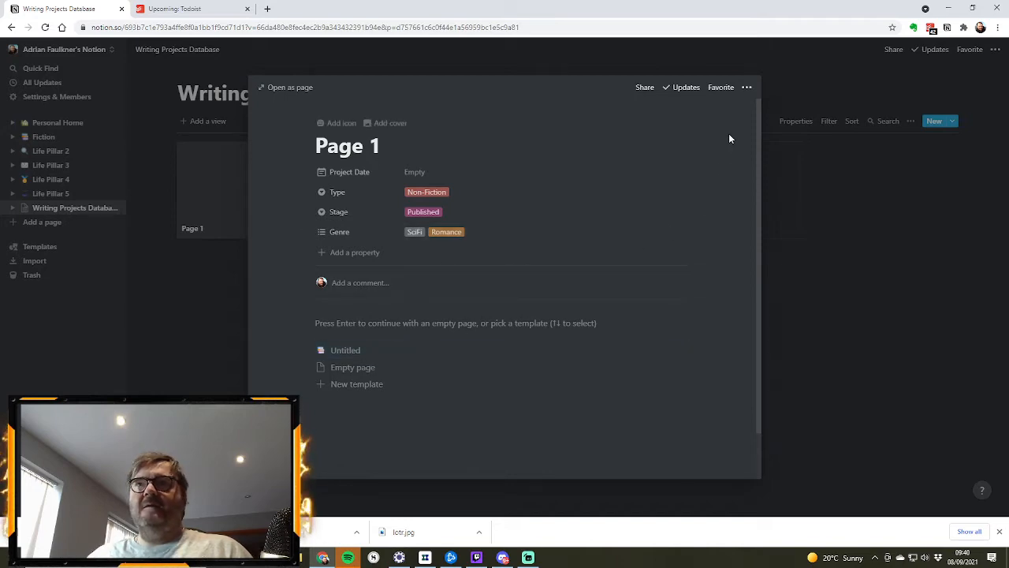
pyautogui.click(679, 352)
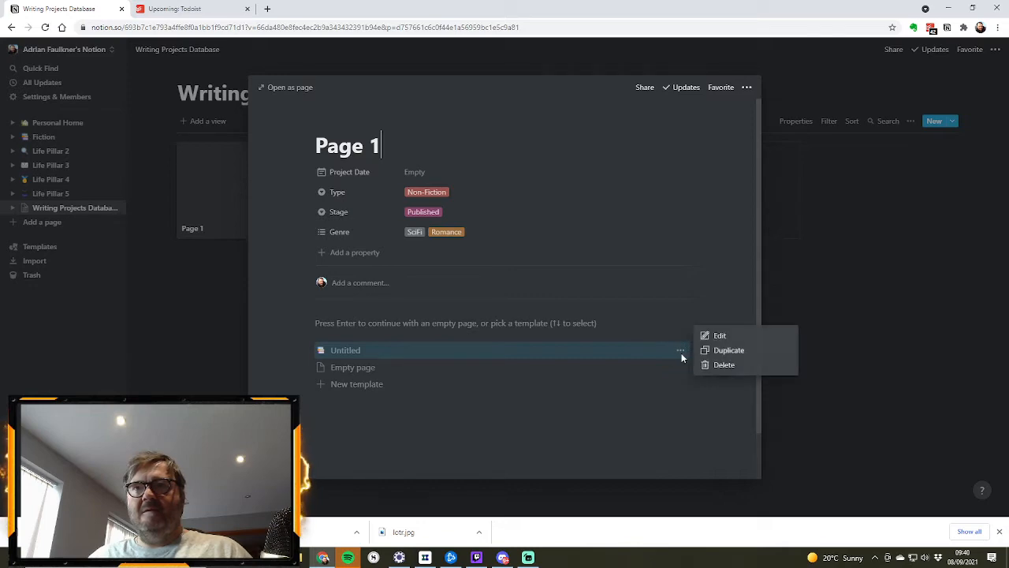
pyautogui.click(723, 336)
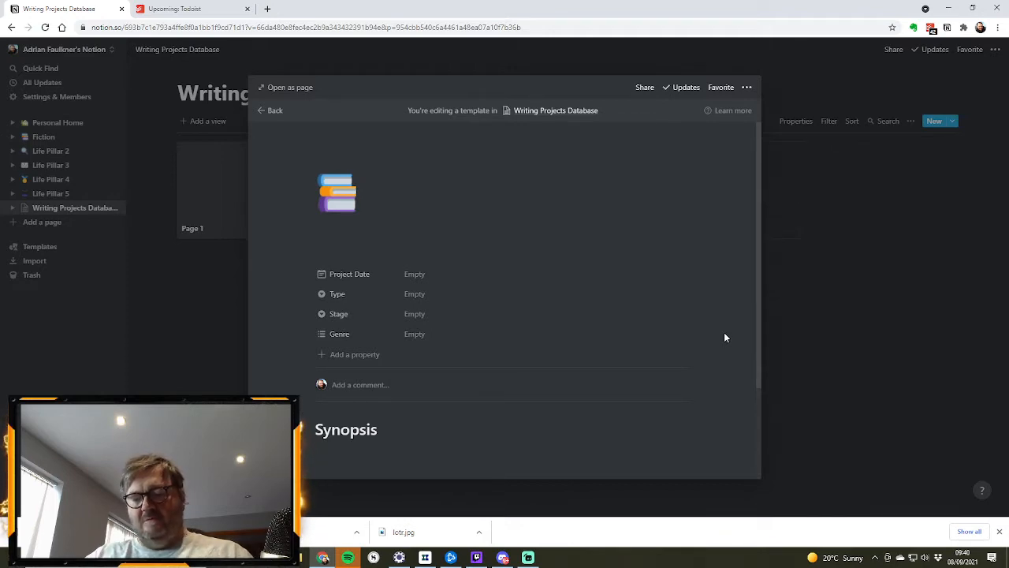
pyautogui.write('Template')
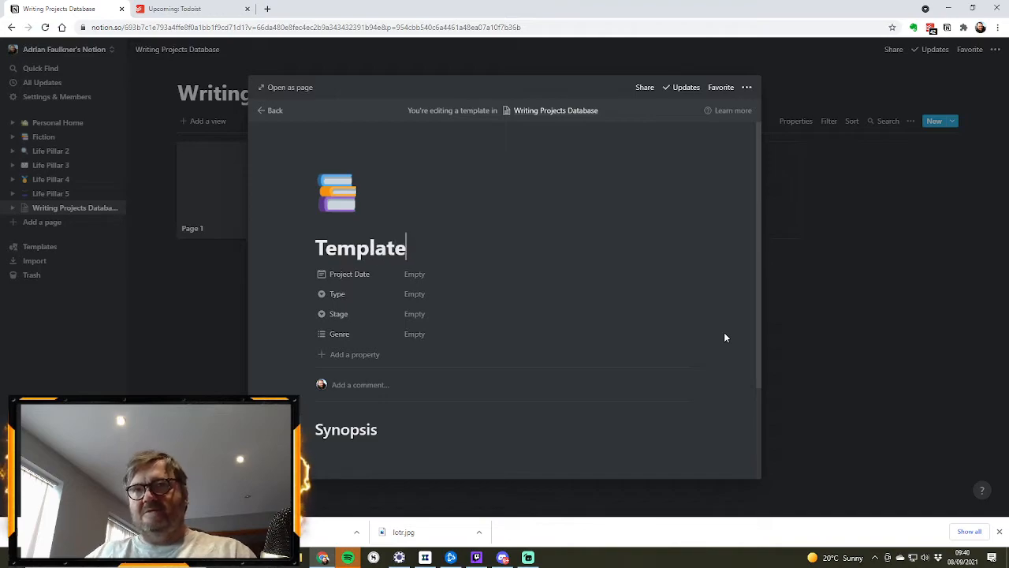
pyautogui.click(810, 283)
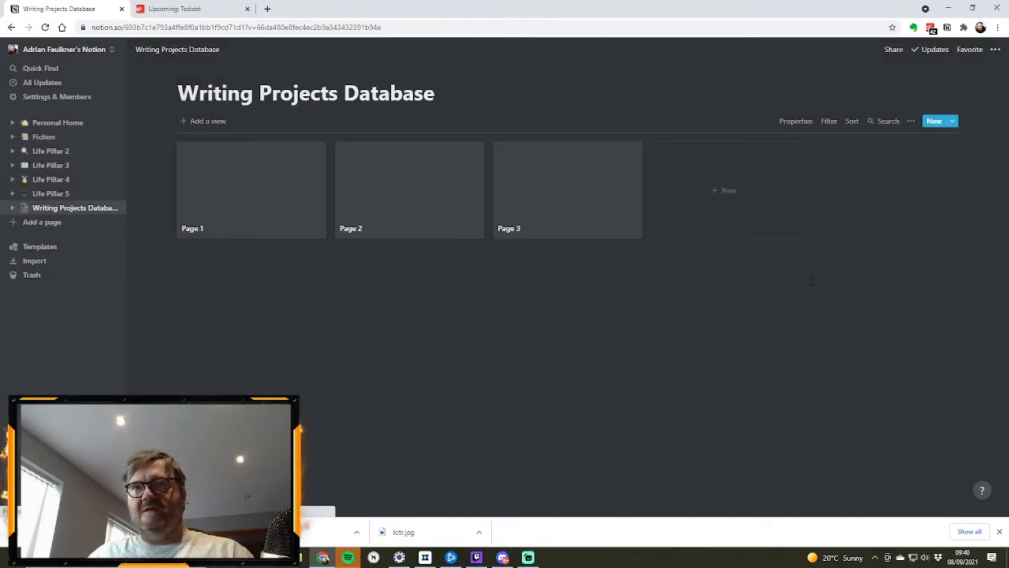
# Check the template choices offered in Page 1 and return to the gallery without applying one
pyautogui.click(275, 193)
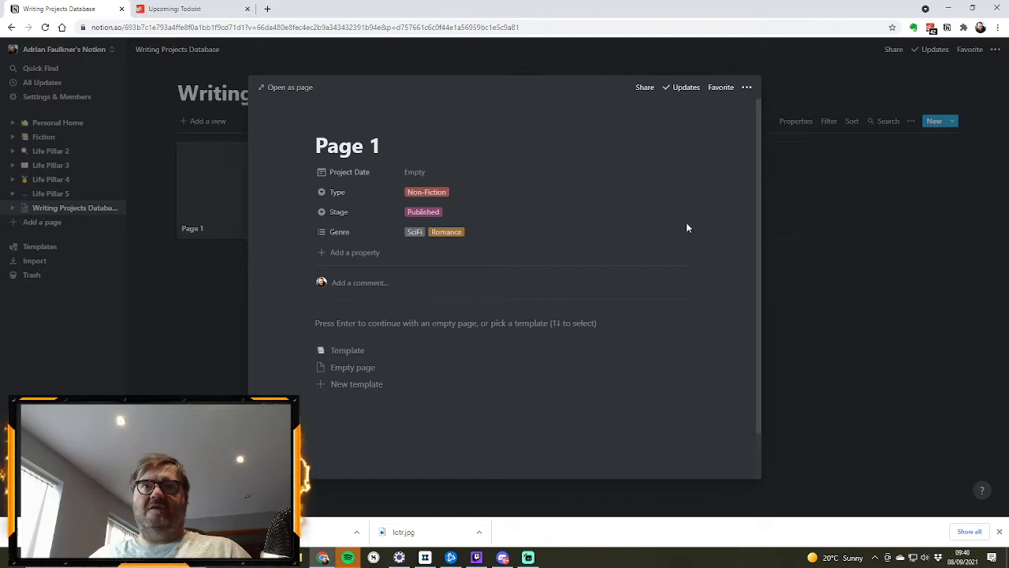
pyautogui.click(808, 255)
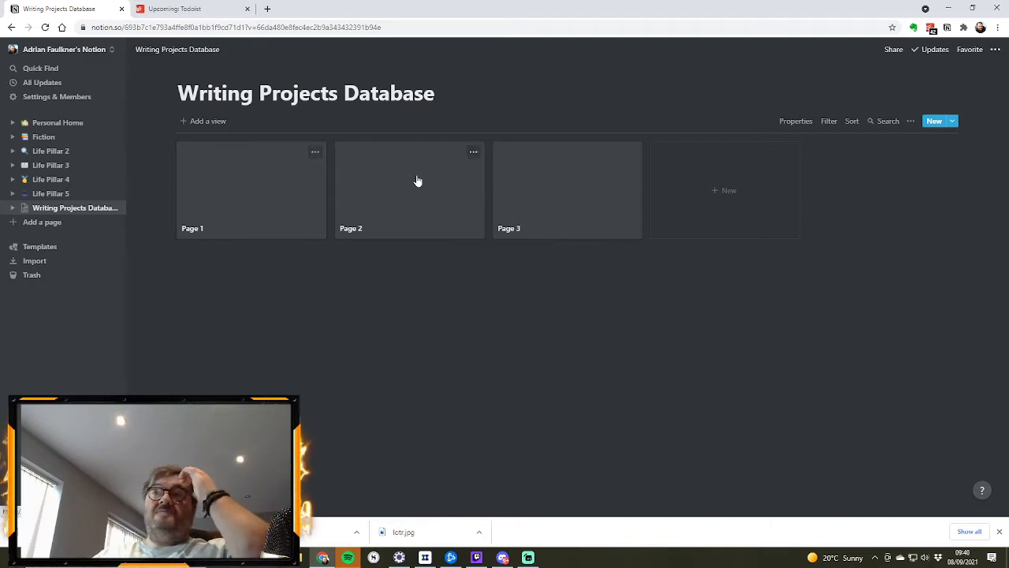
pyautogui.click(236, 227)
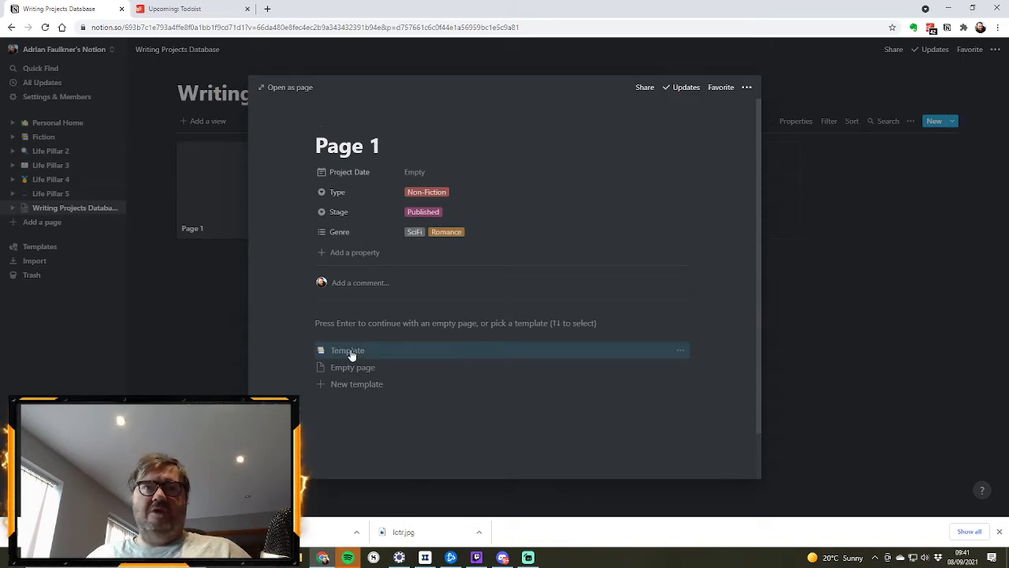
pyautogui.click(909, 270)
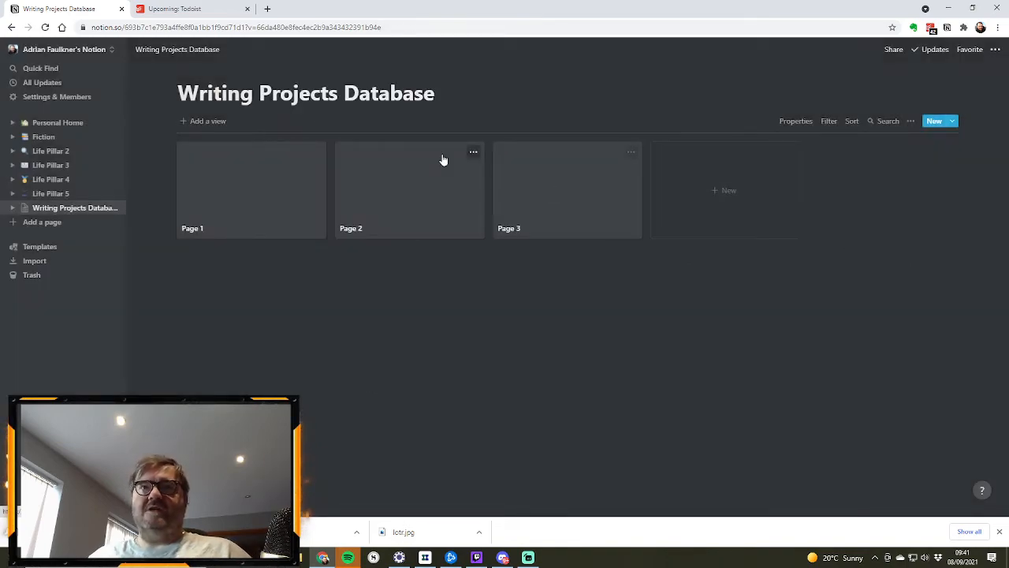
# Apply the "Template" template to Page 1 and look over the sections it adds
pyautogui.click(270, 200)
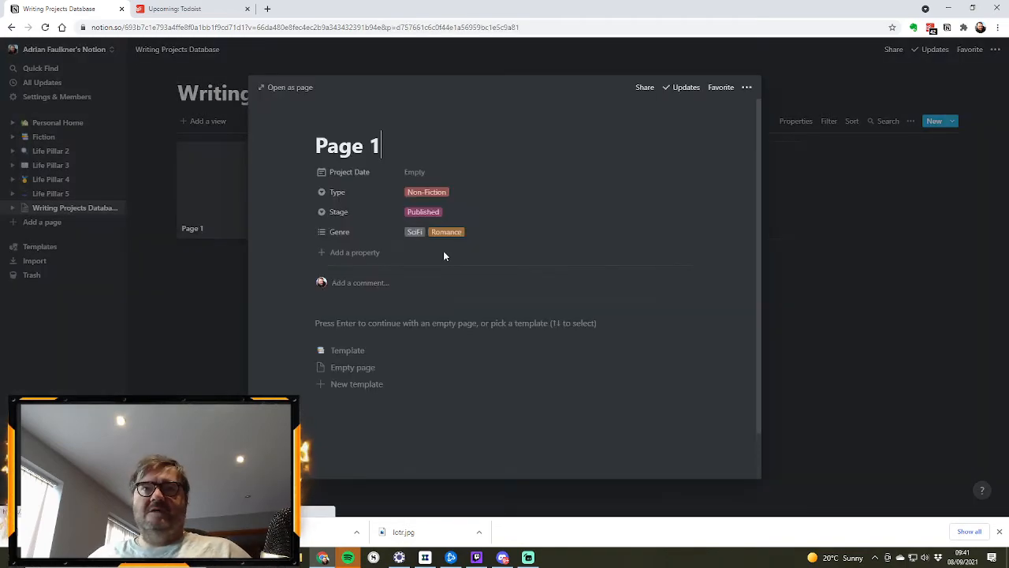
pyautogui.click(357, 350)
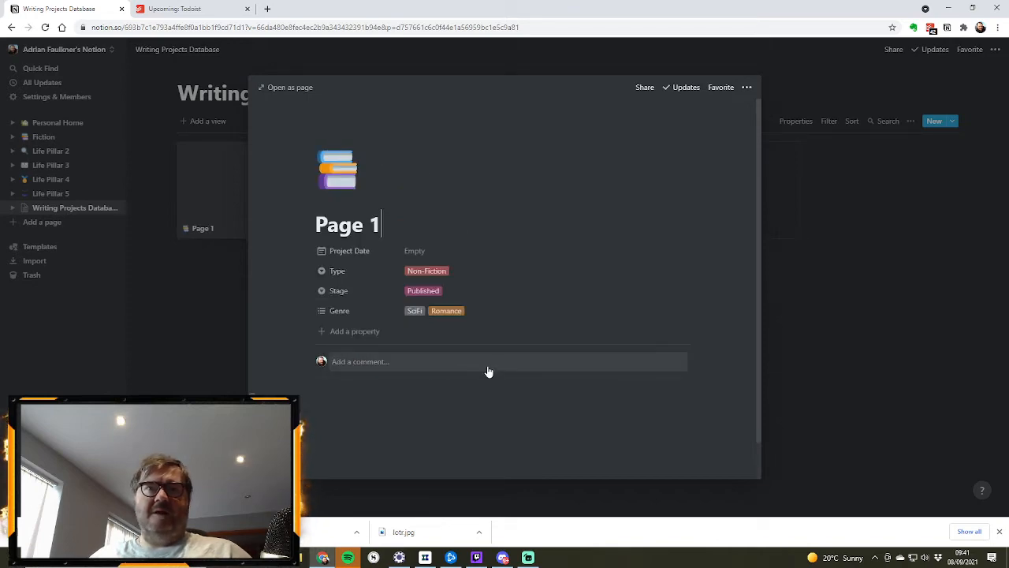
pyautogui.scroll(-2, 400, 367)
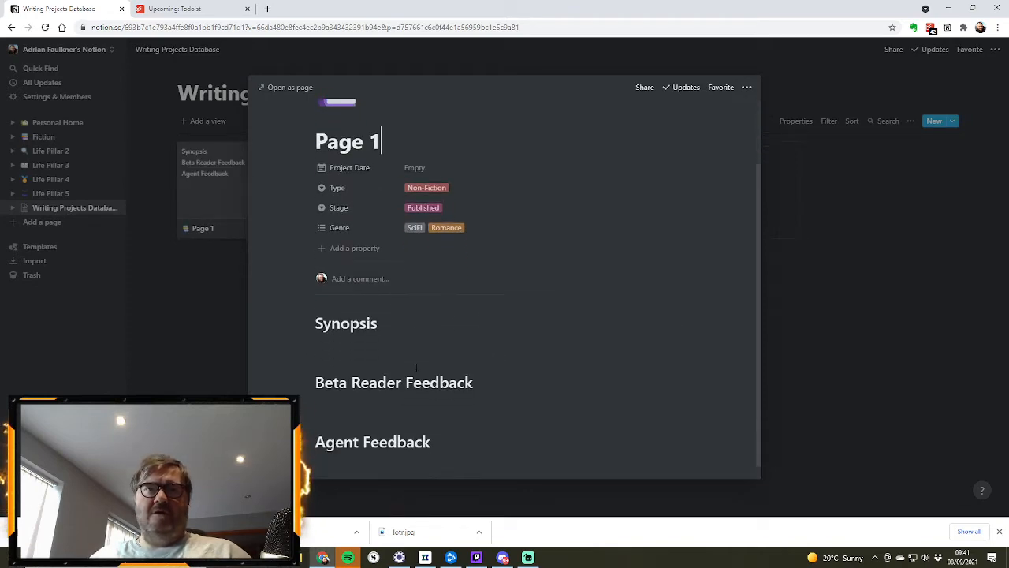
pyautogui.scroll(2, 401, 366)
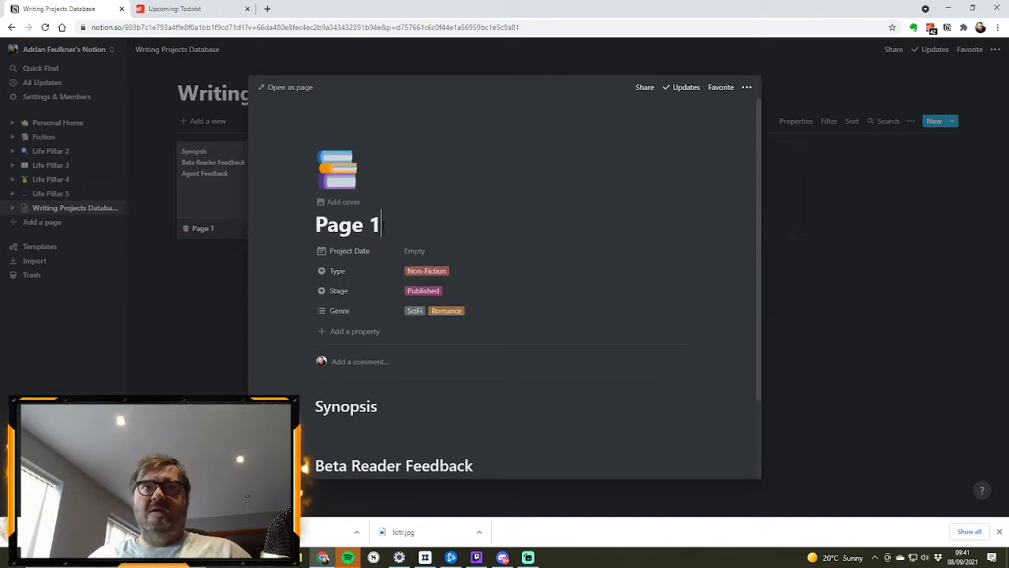
# Rename Page 1 as "Lord of the Rings"
pyautogui.moveTo(382, 225); pyautogui.dragTo(326, 224)
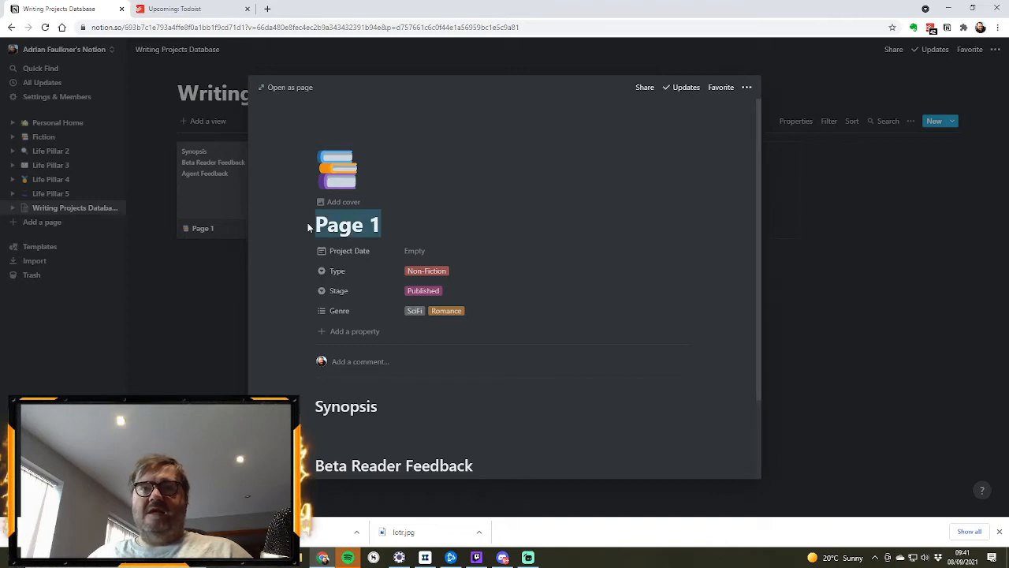
pyautogui.write('Lo')
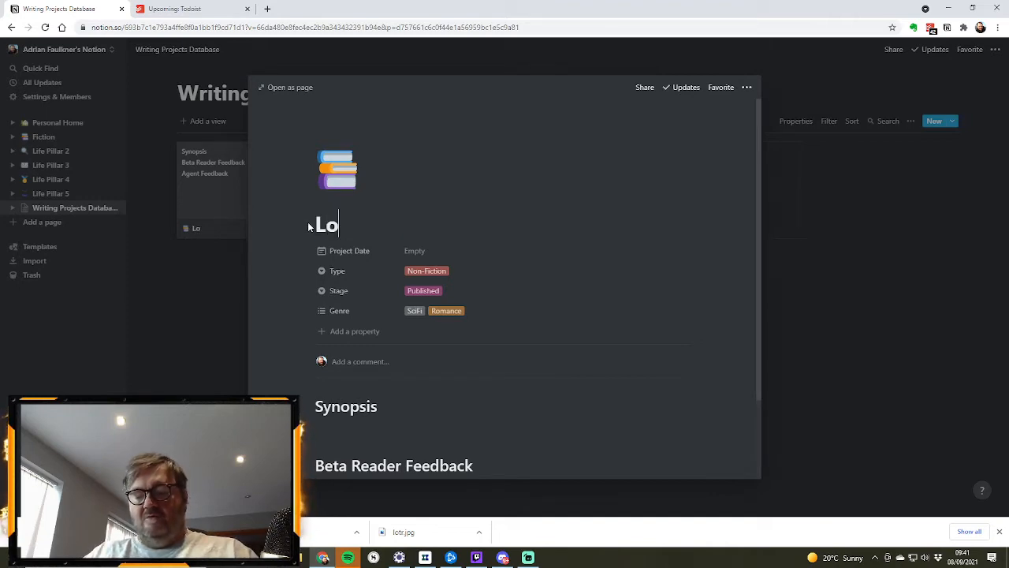
pyautogui.write('rd of the ')
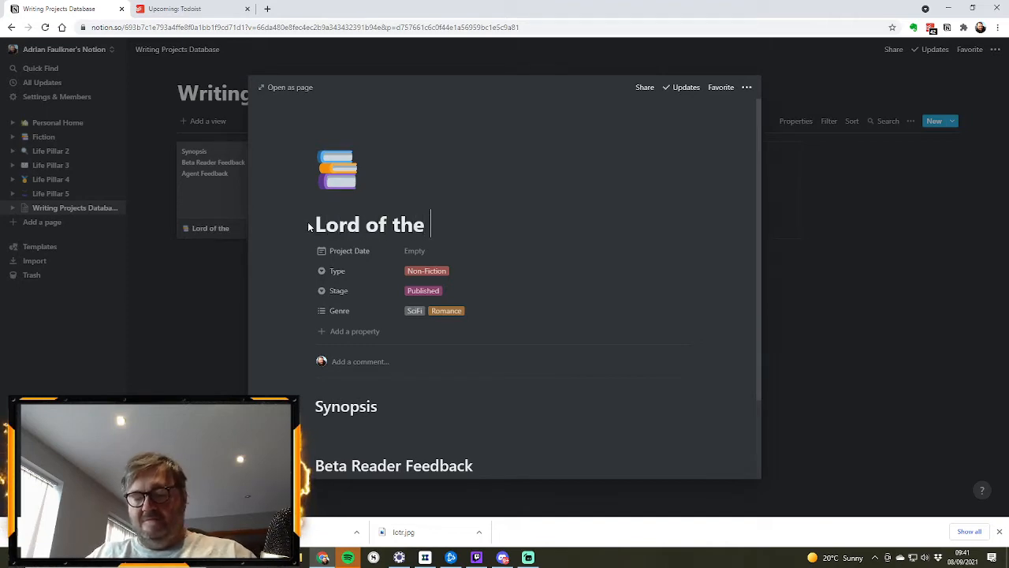
pyautogui.write('Rings')
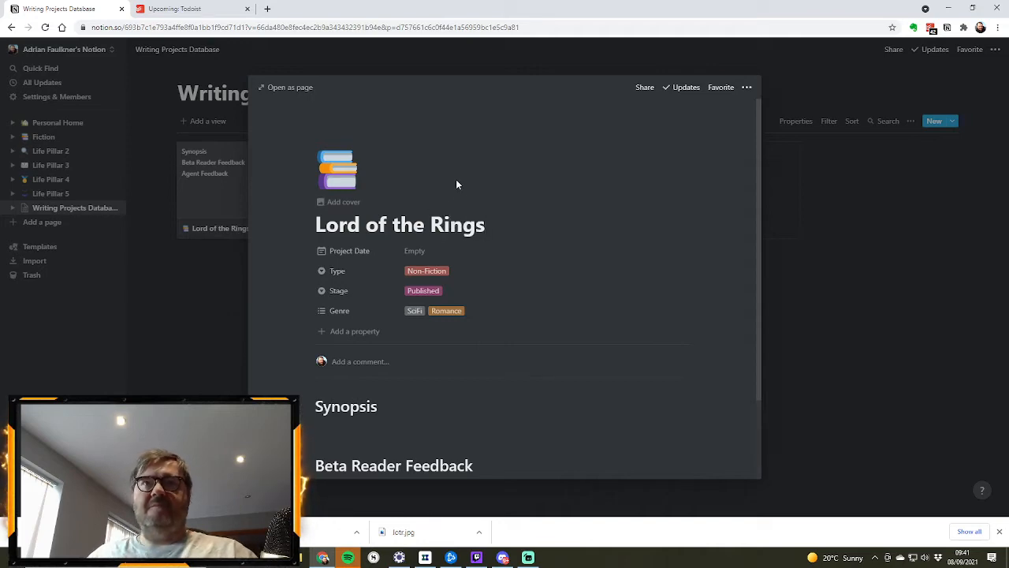
# Add a cover to the Lord of the Rings page and replace the default picture with the uploaded lotr image
pyautogui.click(347, 202)
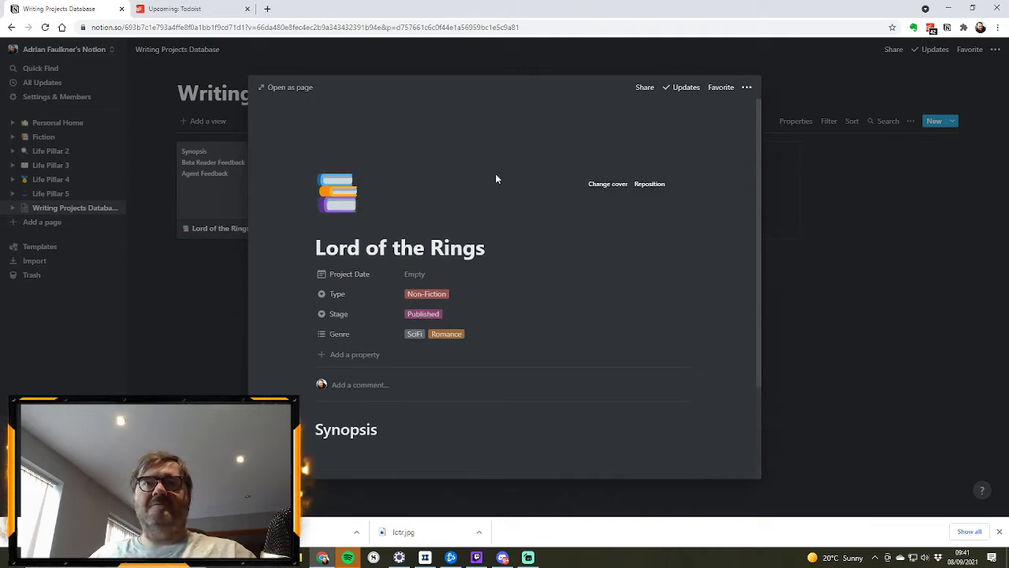
pyautogui.click(612, 184)
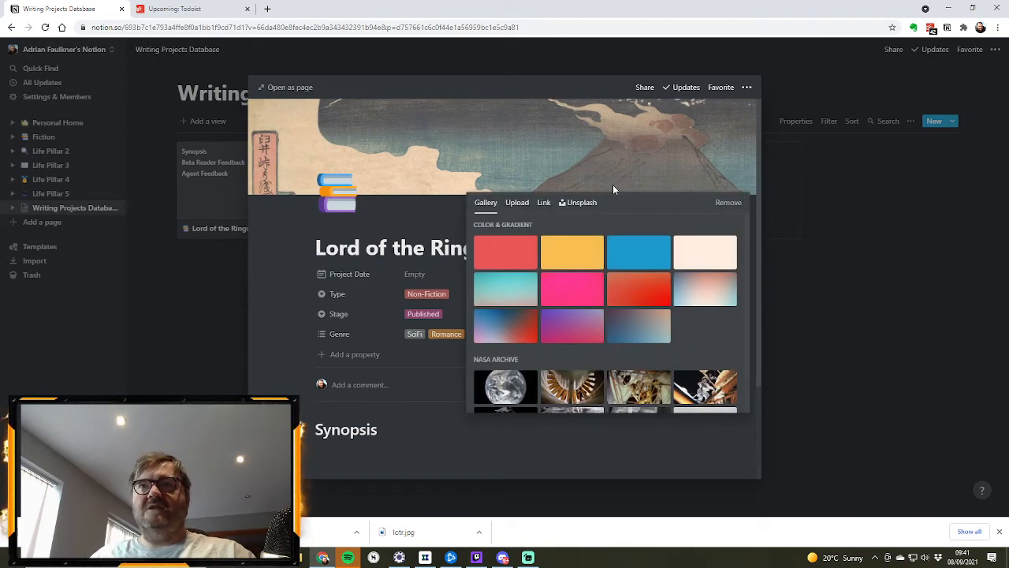
pyautogui.click(518, 204)
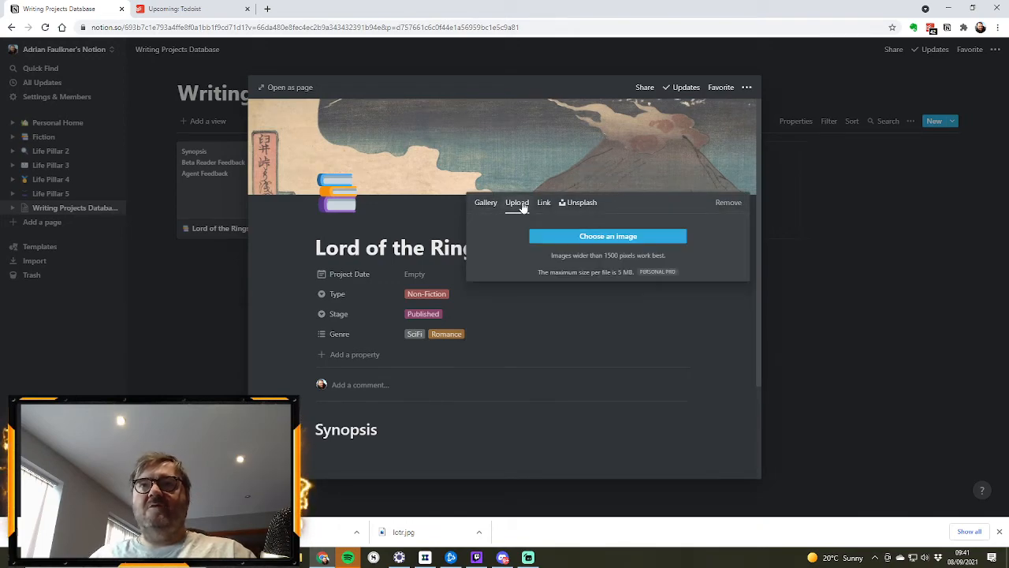
pyautogui.click(597, 239)
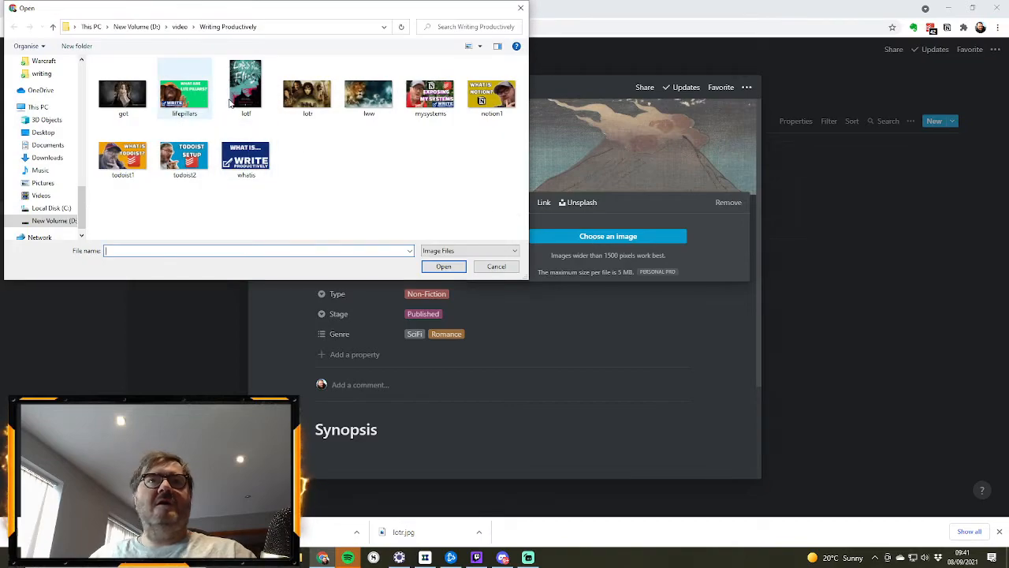
pyautogui.click(303, 98)
pyautogui.click(437, 266)
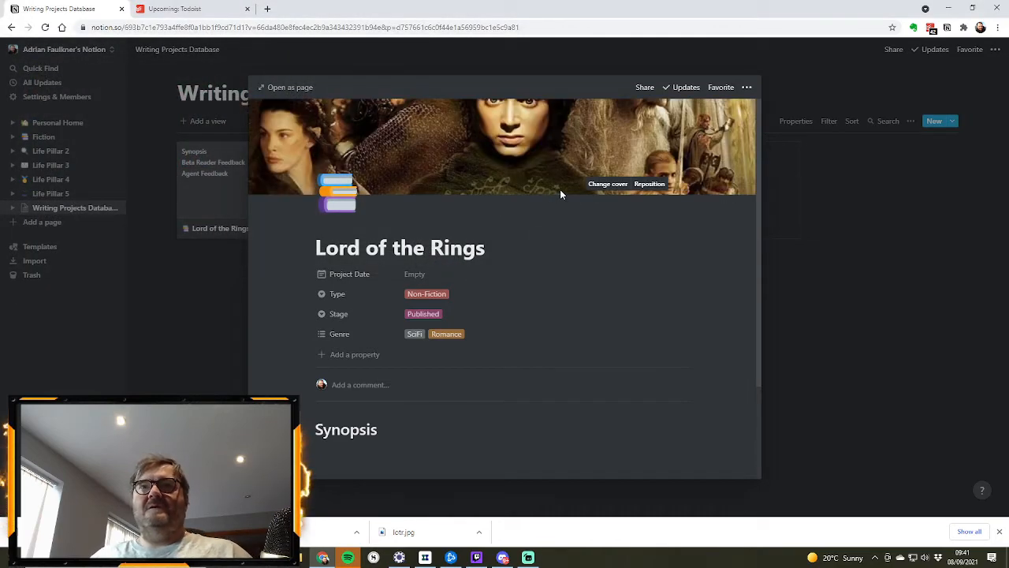
# Reposition the cover so the characters' faces show, save the position and return to the database gallery
pyautogui.click(650, 191)
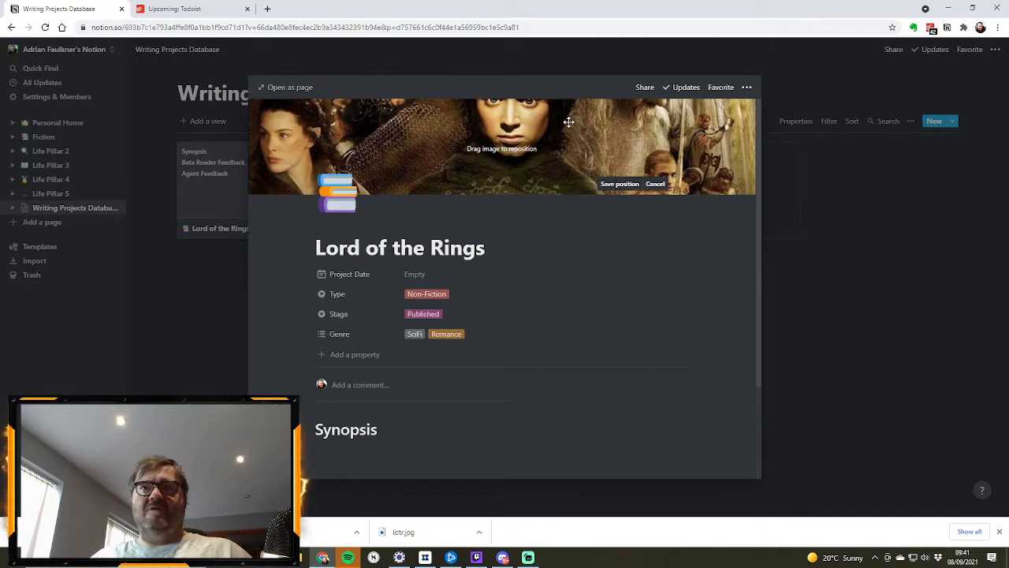
pyautogui.moveTo(566, 120); pyautogui.dragTo(564, 186)
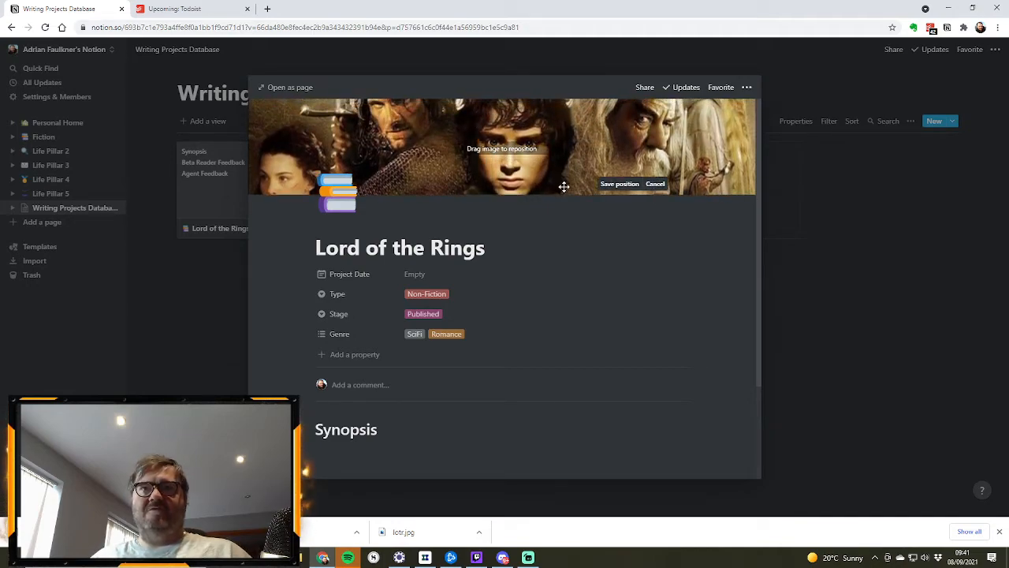
pyautogui.click(626, 186)
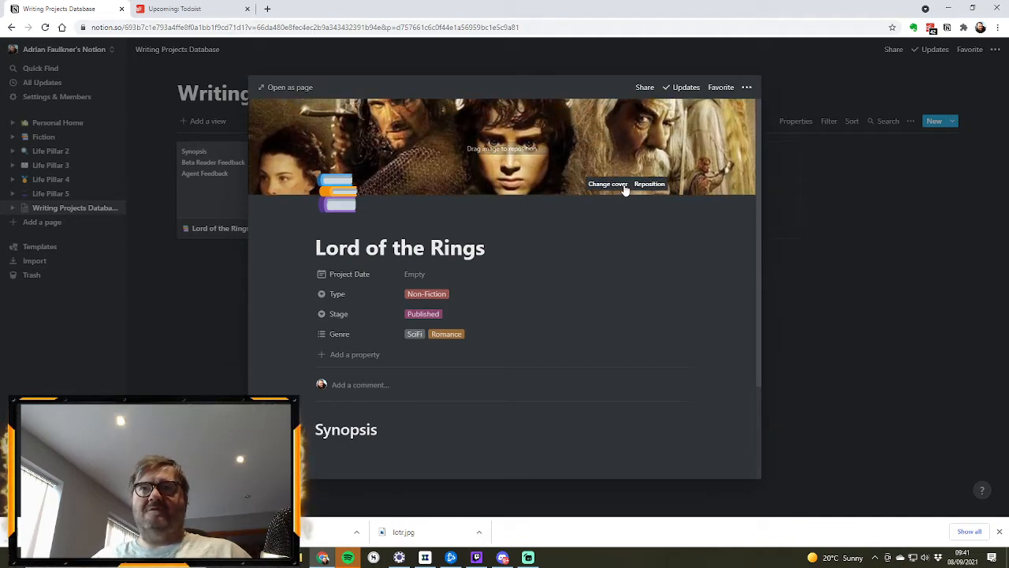
pyautogui.click(841, 253)
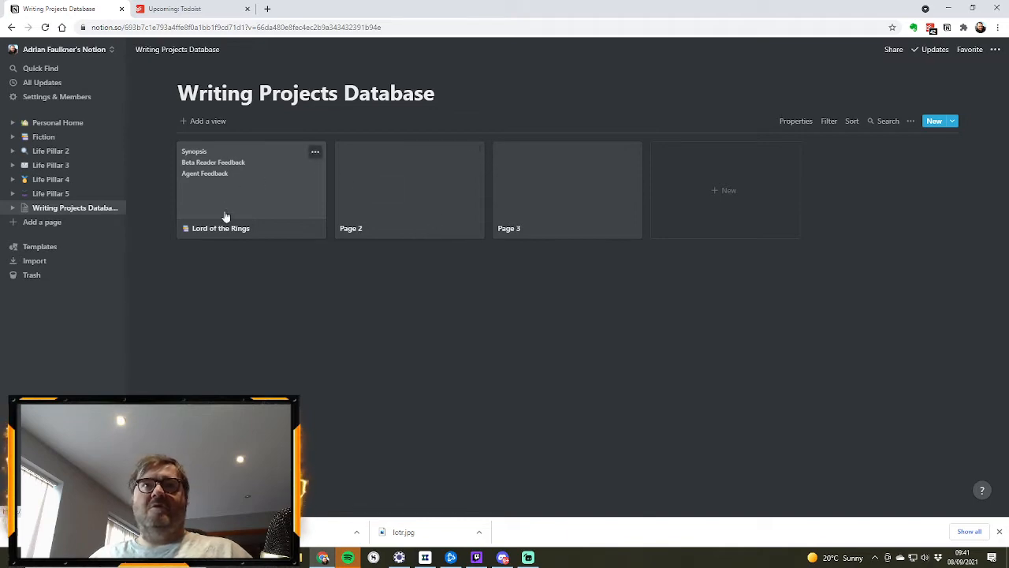
# Set the gallery view's card preview to Page cover
pyautogui.click(911, 122)
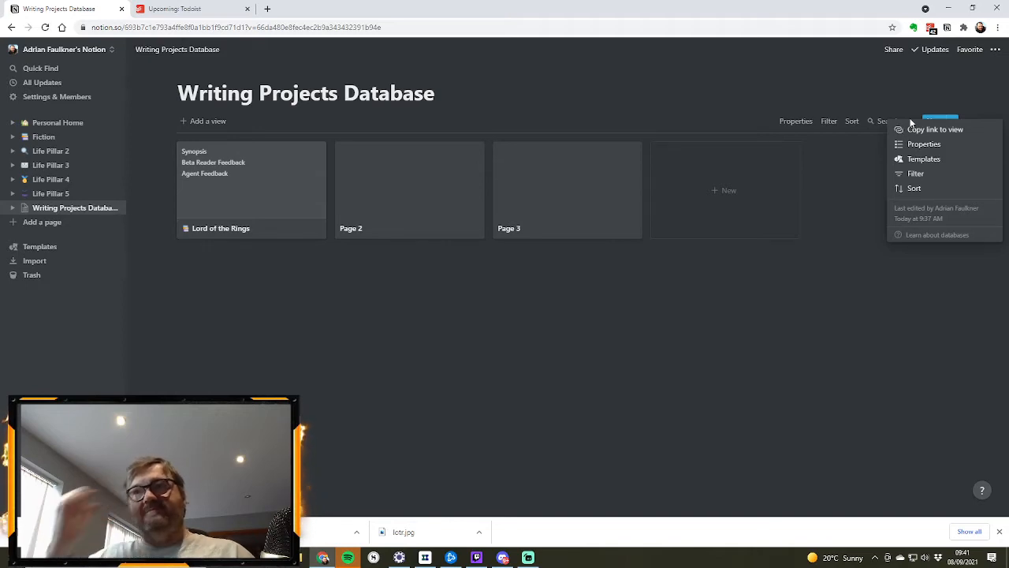
pyautogui.click(634, 72)
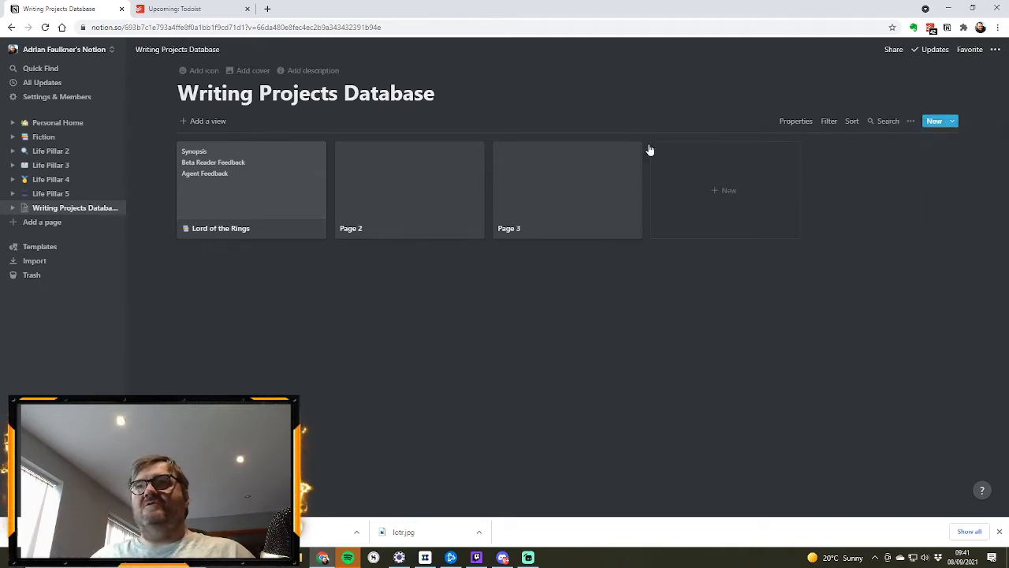
pyautogui.click(912, 123)
pyautogui.click(914, 148)
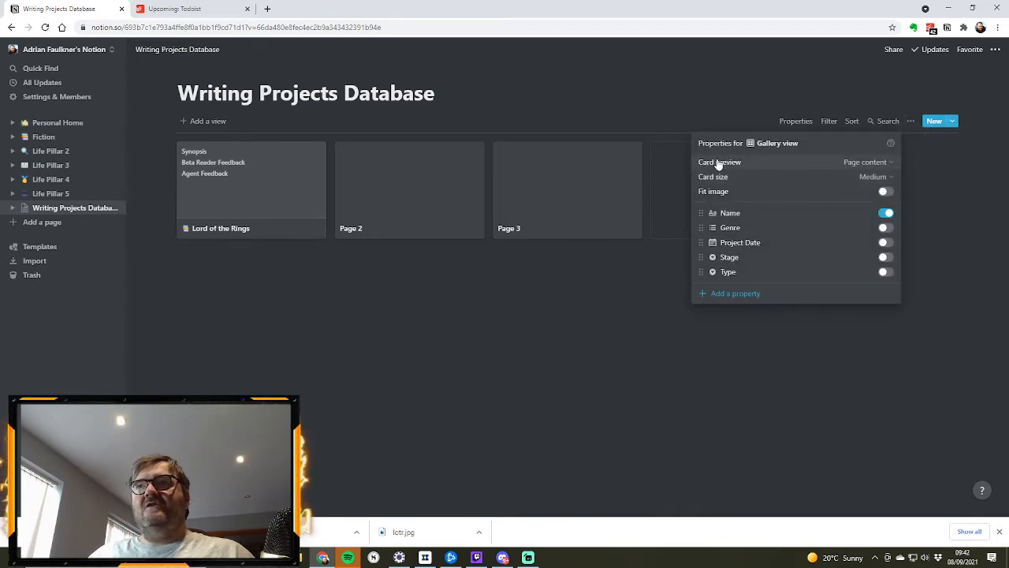
pyautogui.click(890, 163)
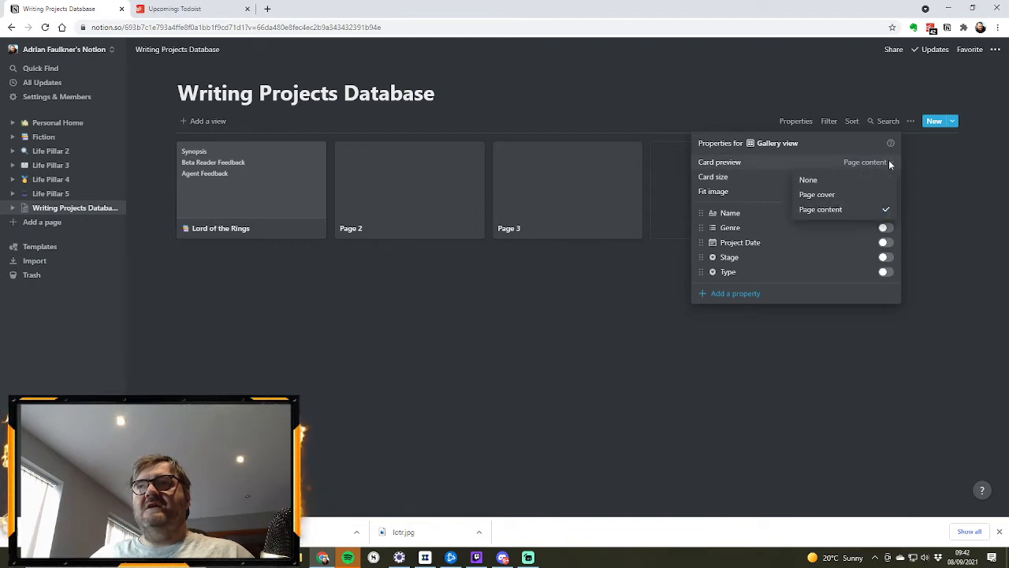
pyautogui.click(818, 195)
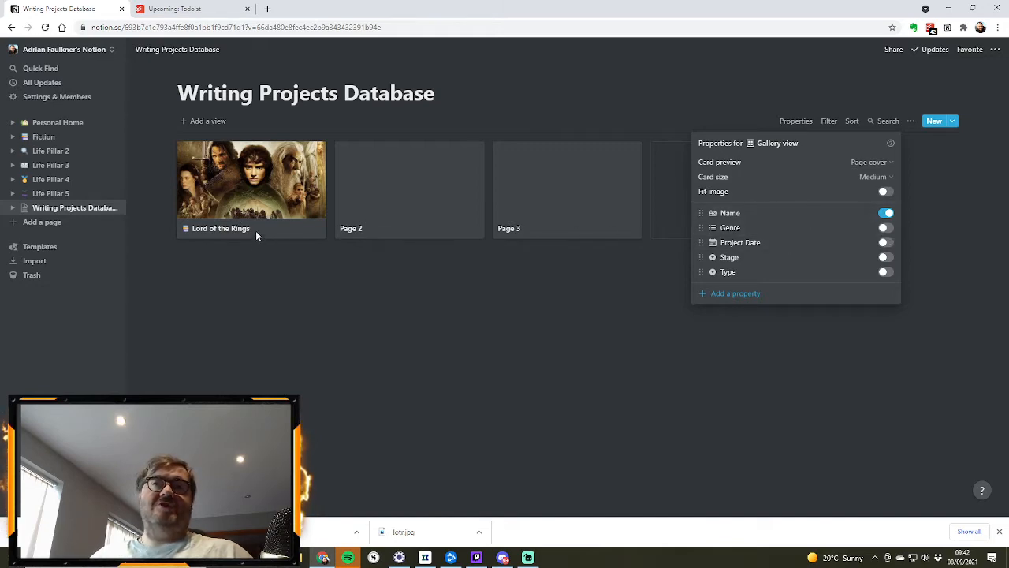
# Show the Project Date property on the gallery cards and leave the view settings
pyautogui.click(886, 243)
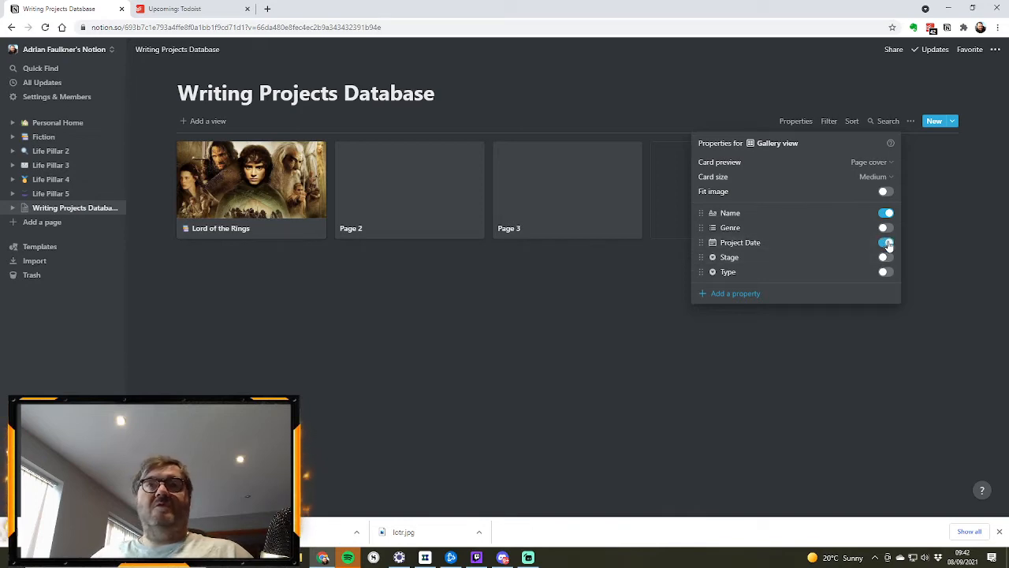
pyautogui.click(915, 246)
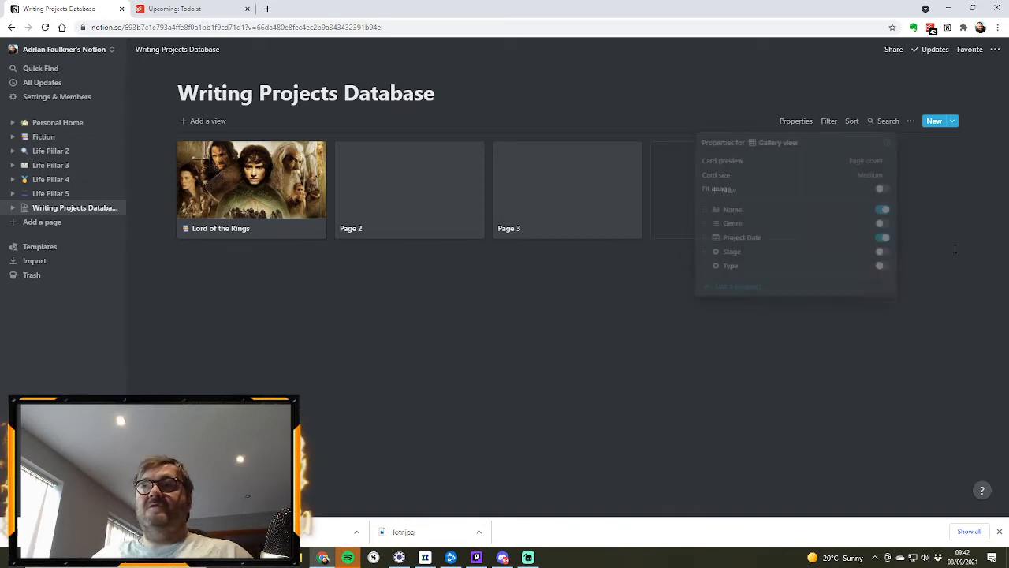
pyautogui.click(910, 121)
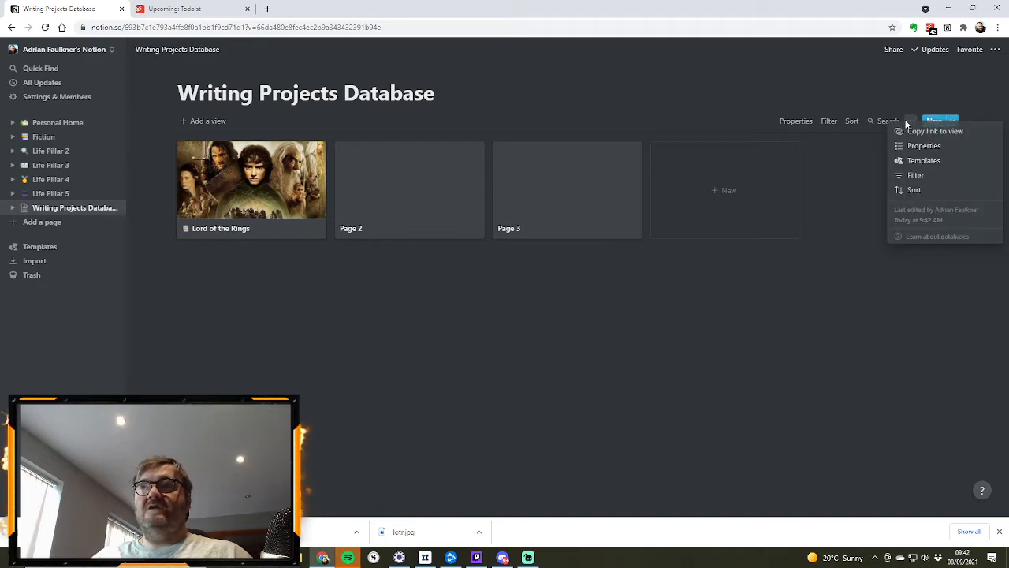
pyautogui.click(850, 204)
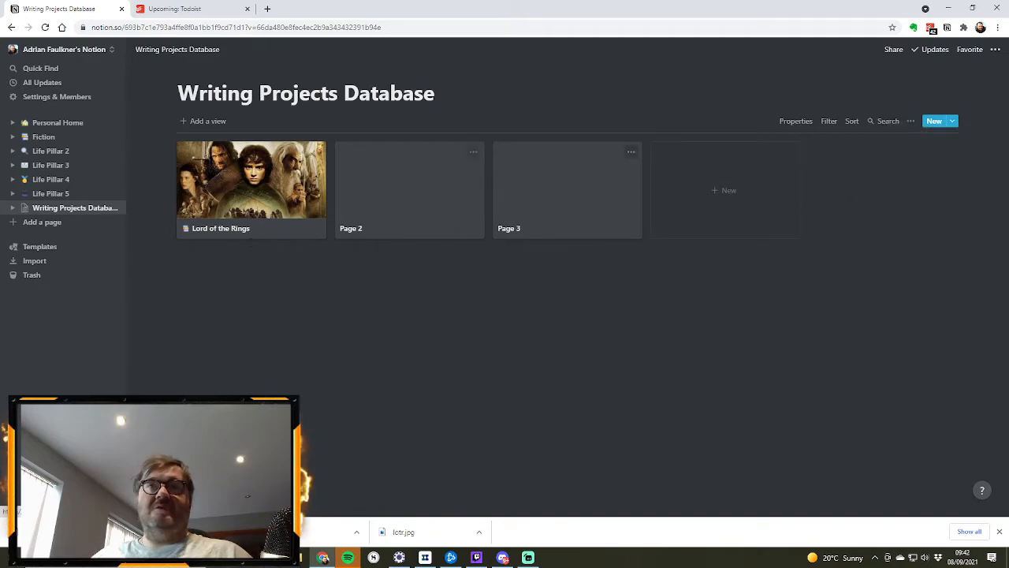
# Set the Project Date of the Lord of the Rings page to September 1, 2021
pyautogui.click(240, 228)
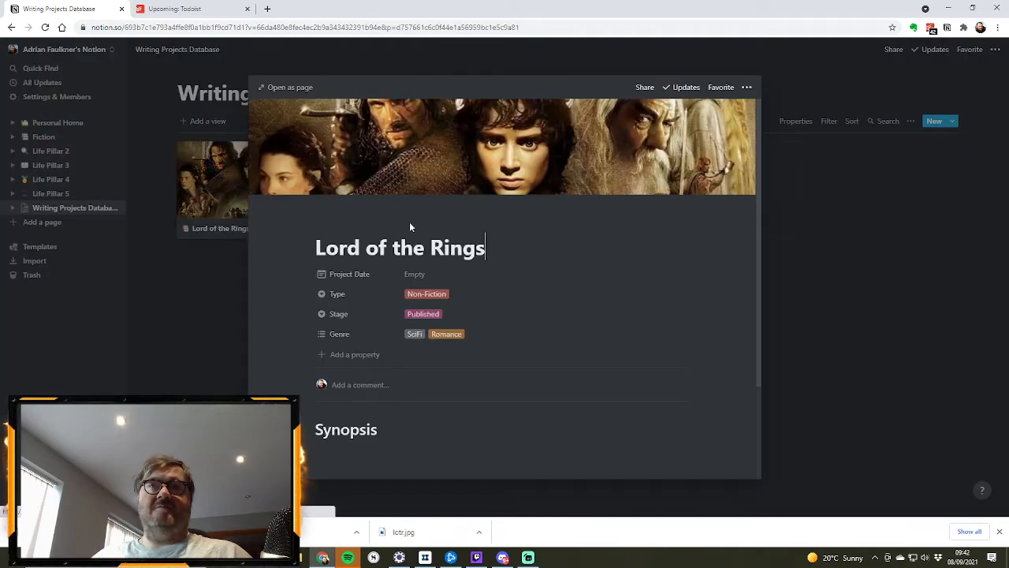
pyautogui.click(412, 274)
pyautogui.click(606, 244)
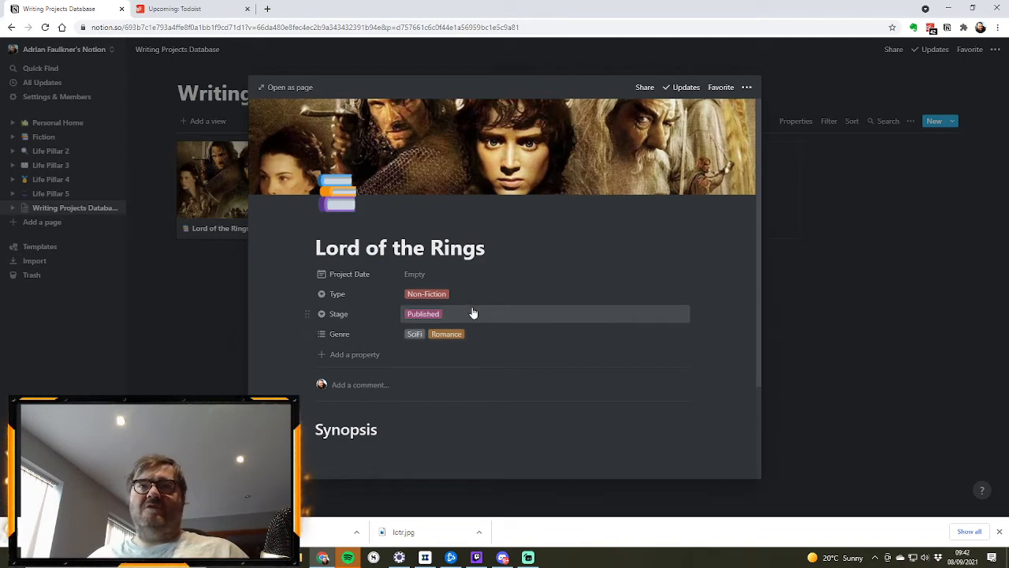
pyautogui.click(410, 273)
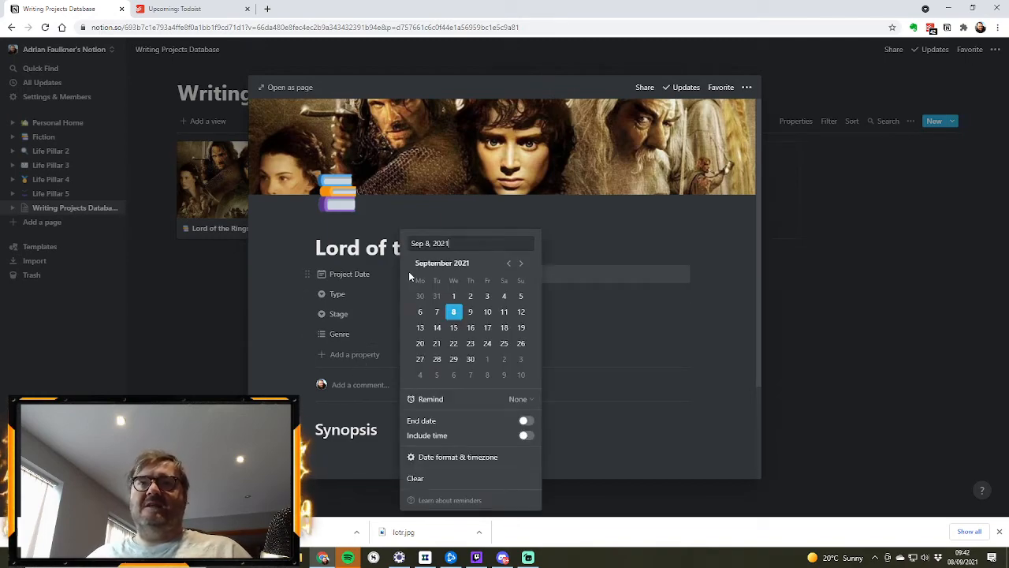
pyautogui.click(454, 296)
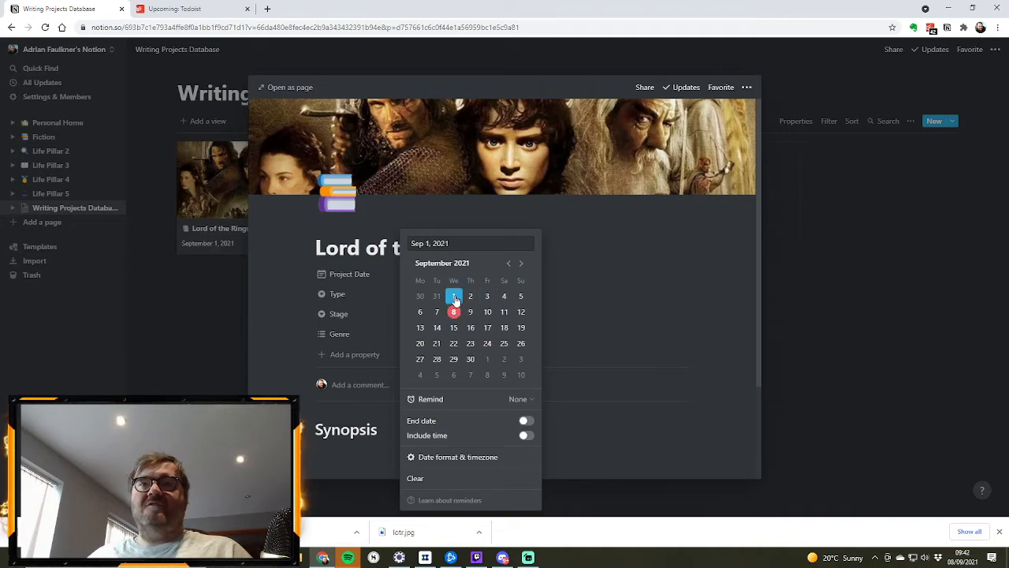
# Add an end date of December 31, 2021 to the Lord of the Rings page's Project Date
pyautogui.click(526, 422)
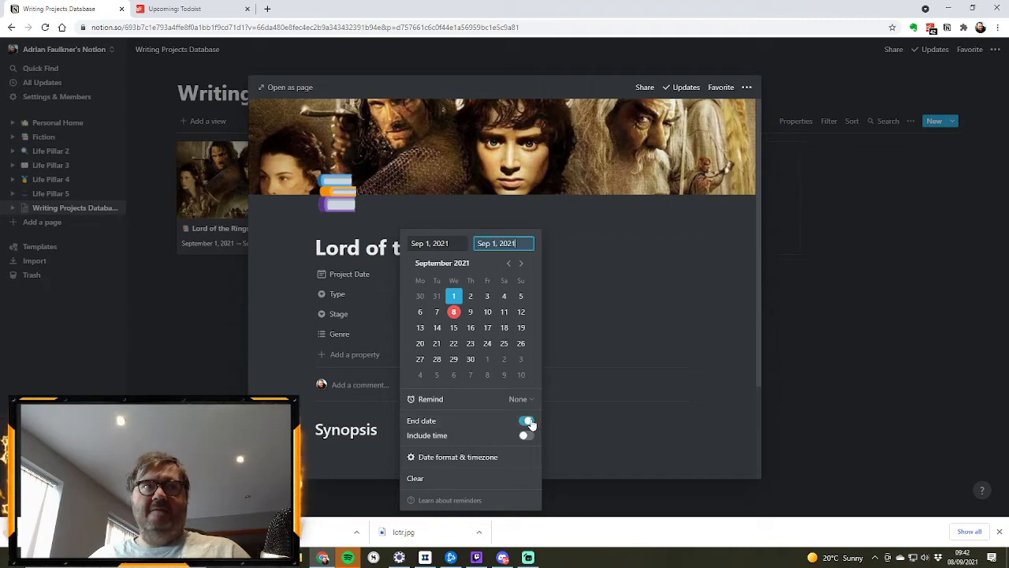
pyautogui.click(520, 265)
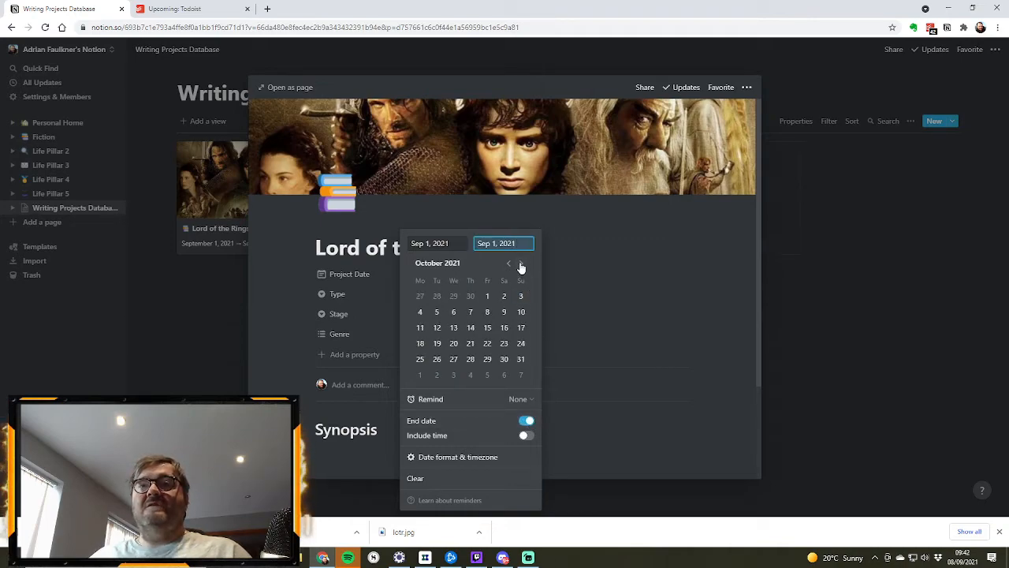
pyautogui.click(520, 265)
pyautogui.click(520, 265)
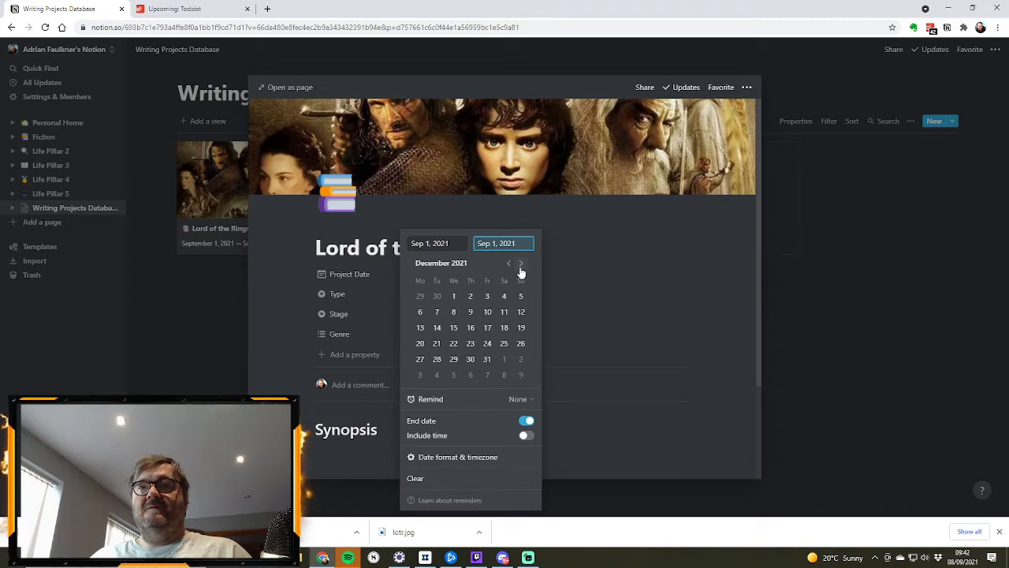
pyautogui.click(487, 362)
pyautogui.click(614, 300)
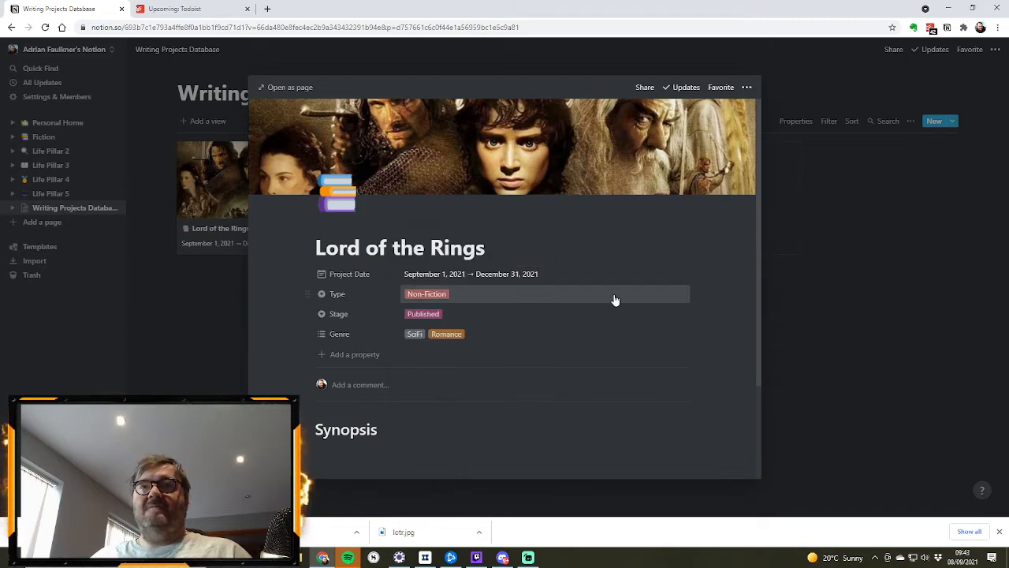
# Set the Lord of the Rings page's Type to Novel and its Stage to First Draft
pyautogui.click(436, 292)
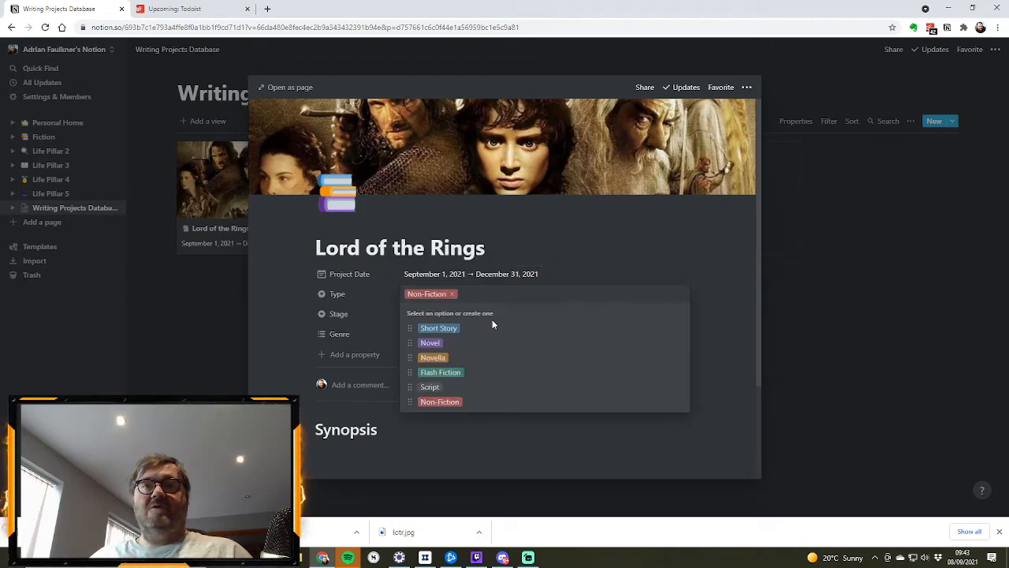
pyautogui.click(450, 344)
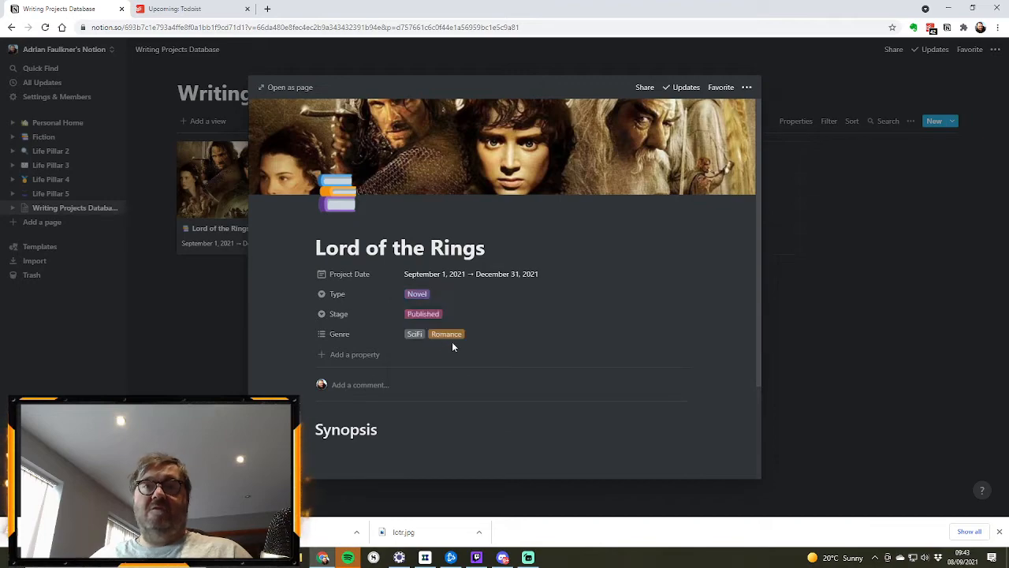
pyautogui.click(459, 320)
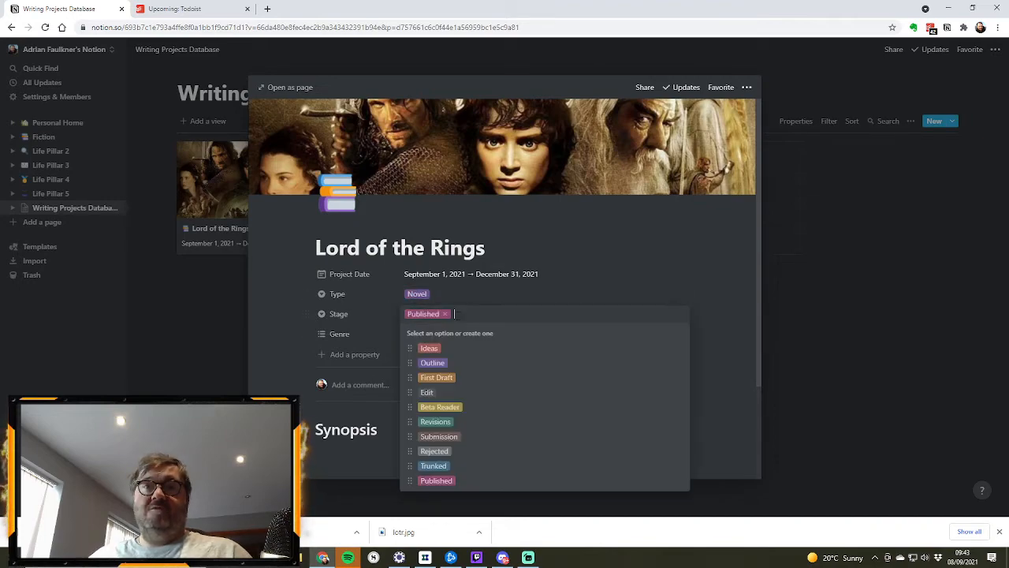
pyautogui.click(455, 378)
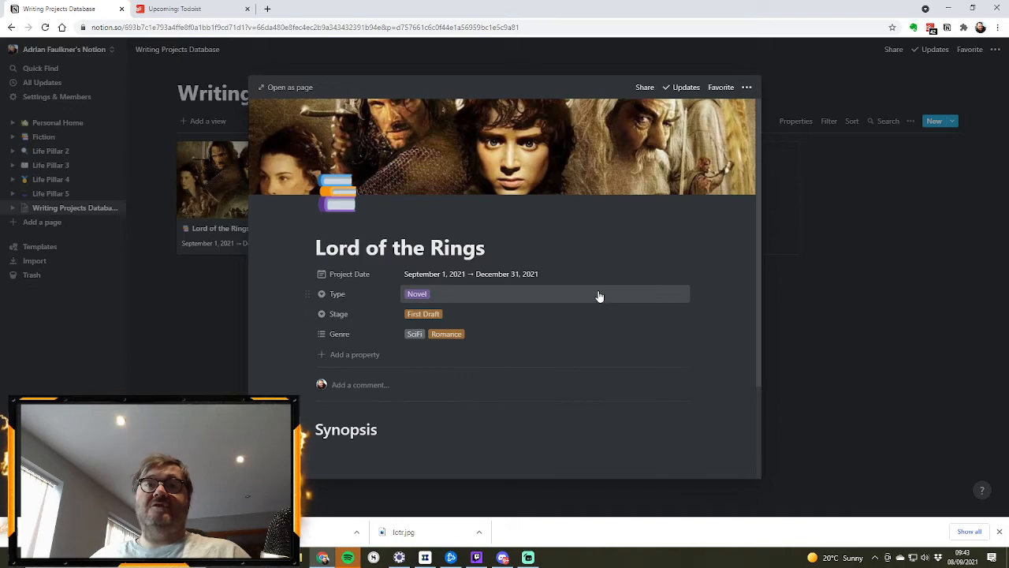
# Replace the SciFi and Romance genres of the Lord of the Rings page with Fantasy
pyautogui.click(461, 338)
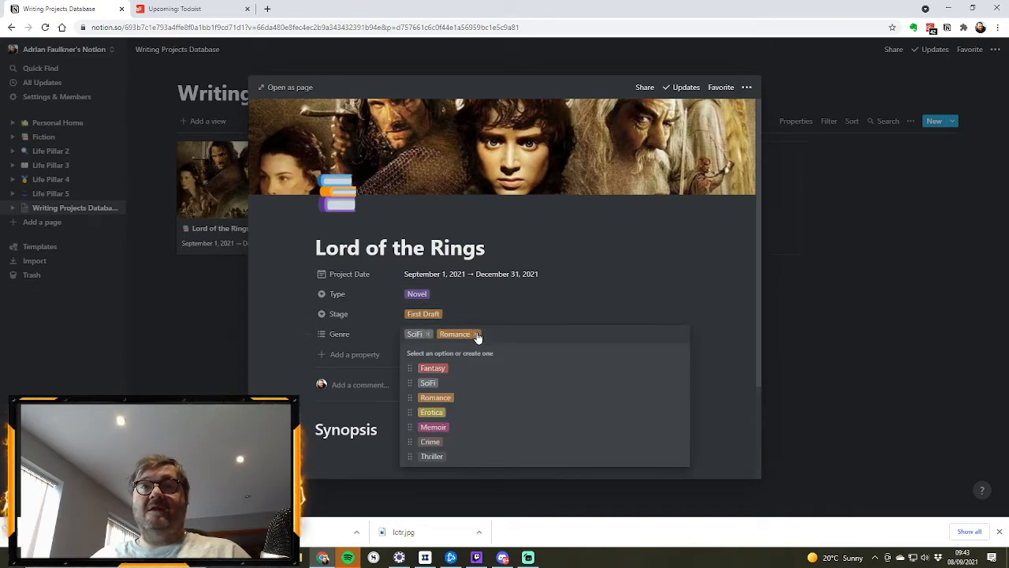
pyautogui.click(476, 334)
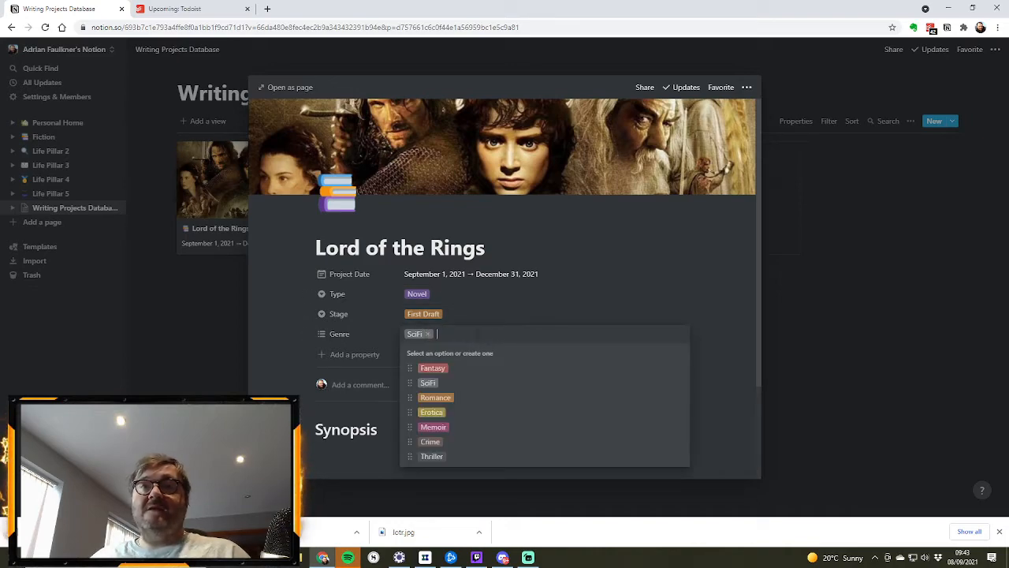
pyautogui.click(430, 334)
pyautogui.click(432, 368)
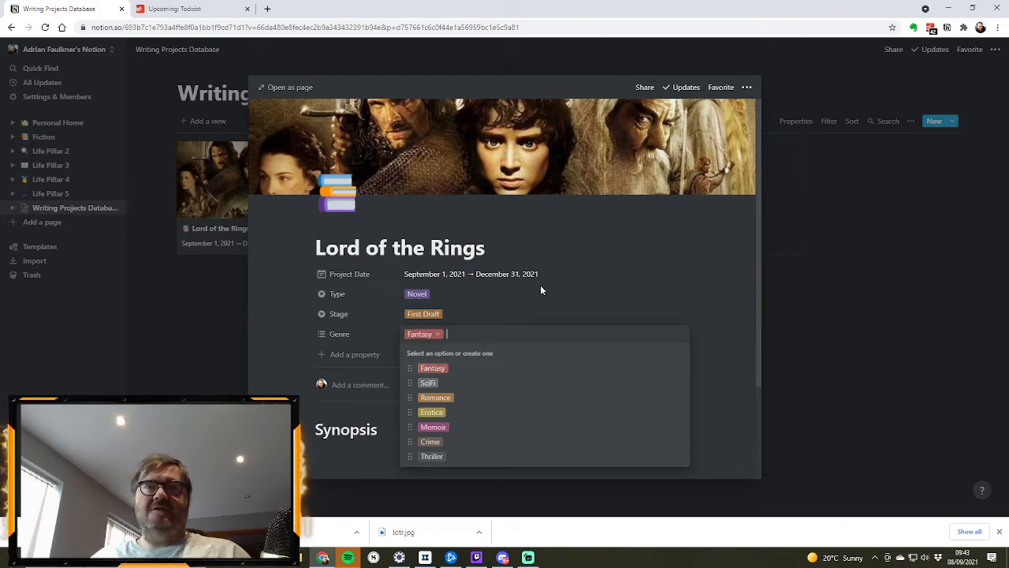
pyautogui.click(601, 289)
# Enter "There's a ring" under the Synopsis heading of the Lord of the Rings page
pyautogui.scroll(-1, 542, 322)
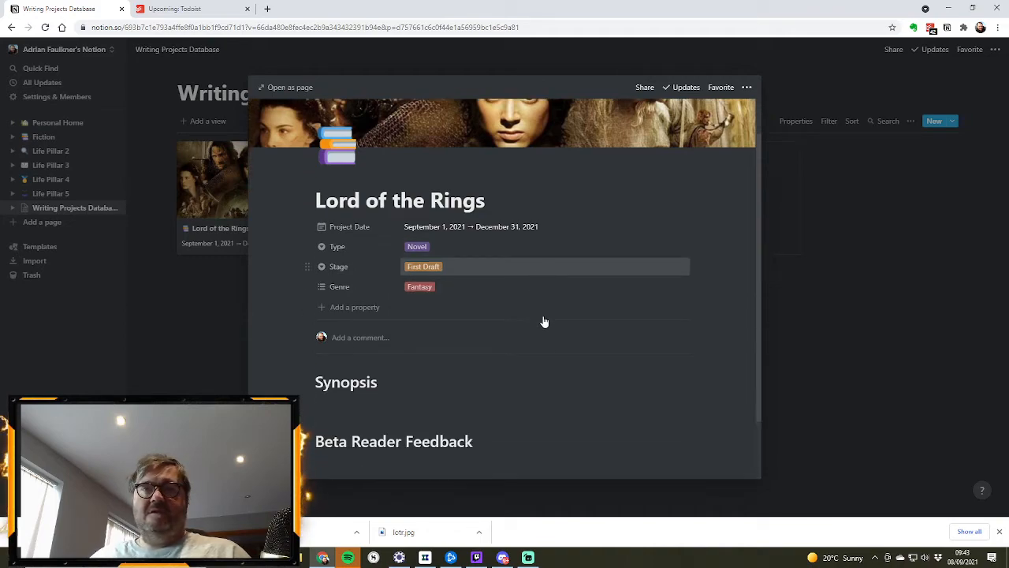
pyautogui.scroll(-1, 544, 322)
pyautogui.click(393, 345)
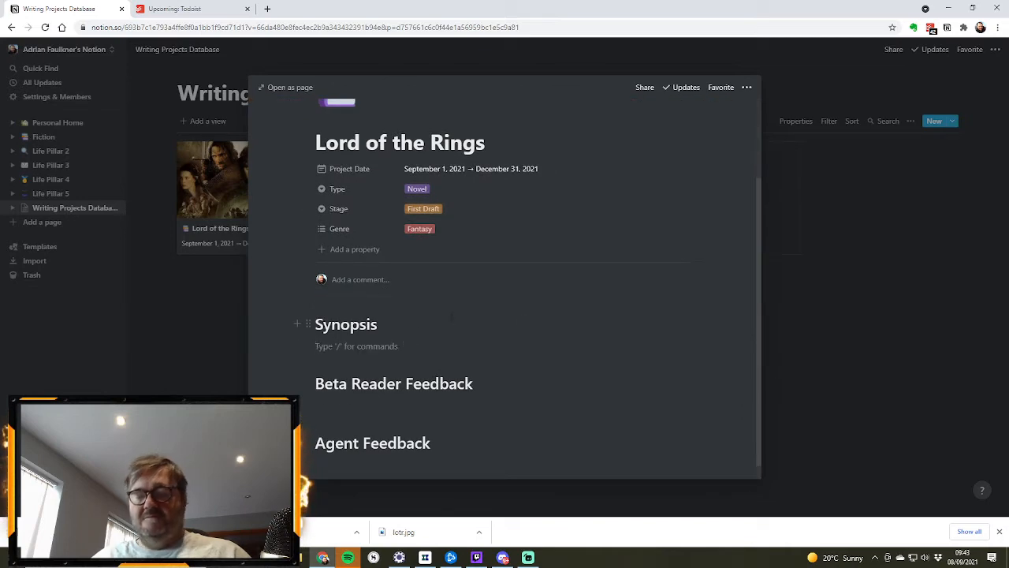
pyautogui.write("There's a ring")
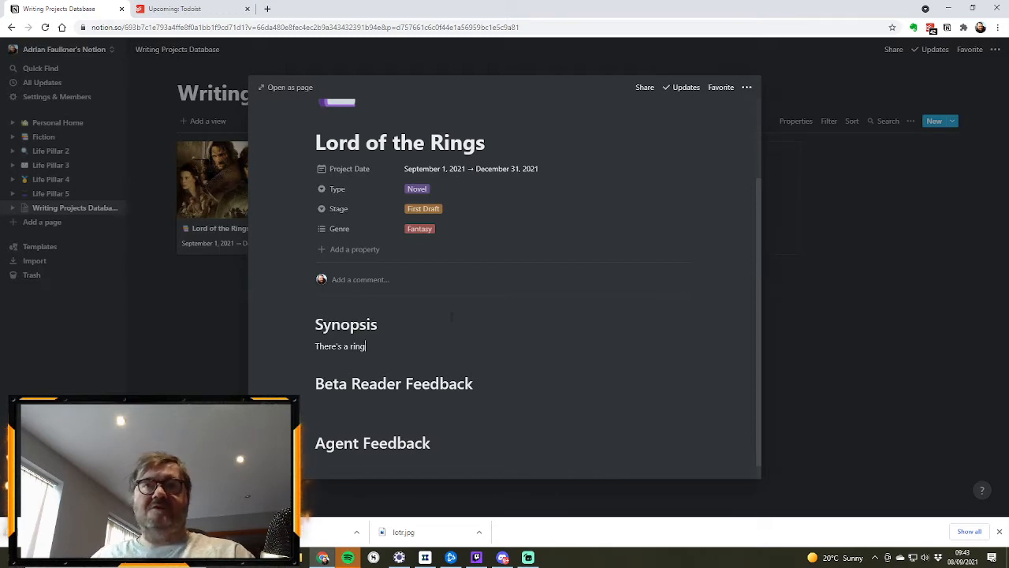
# Under Beta Reader Feedback, enter the quote "Gollum is great" in quotation marks, followed by a dash and the reader's name
pyautogui.click(375, 404)
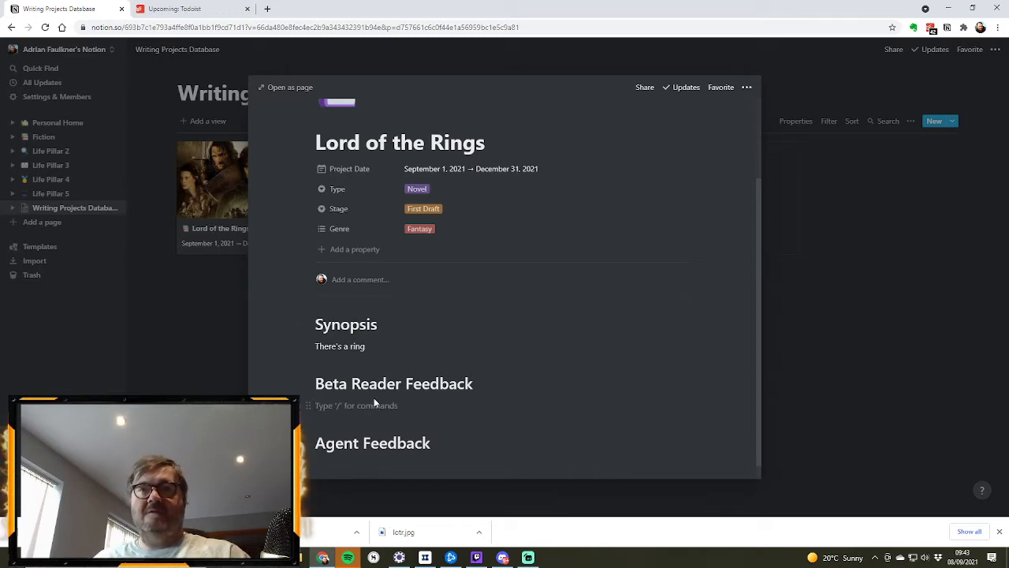
pyautogui.write('Go')
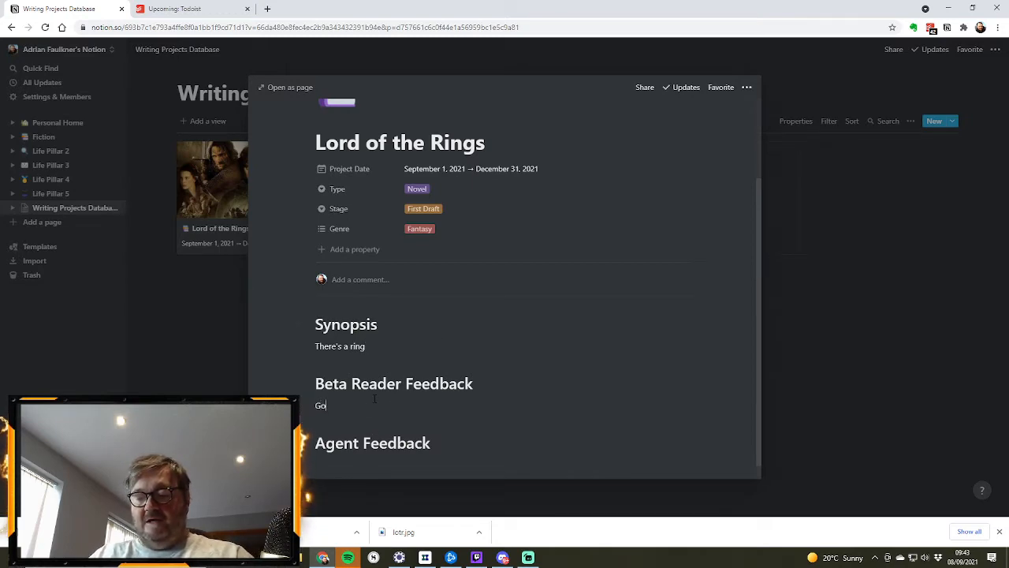
pyautogui.write('llum i')
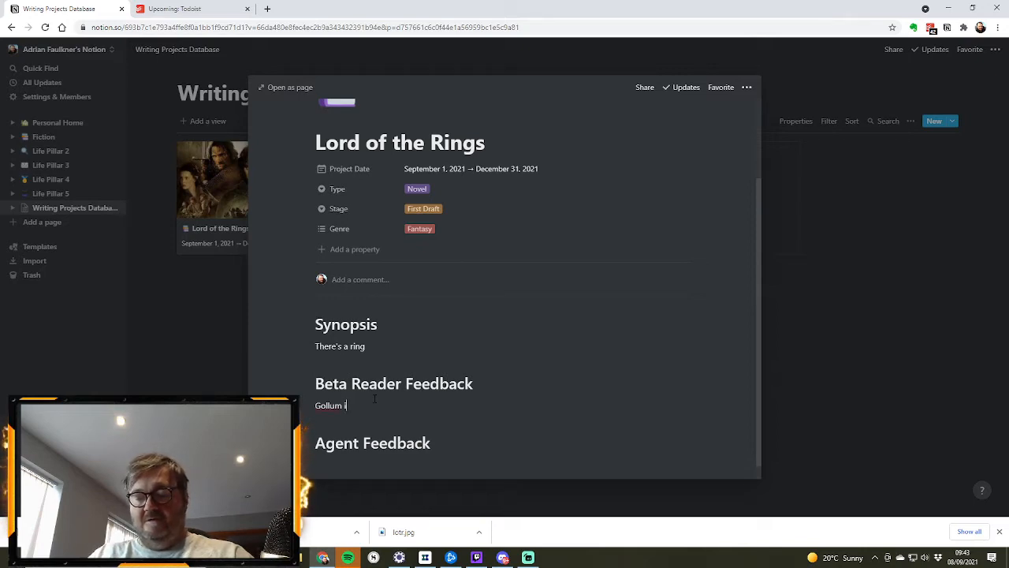
pyautogui.write('s great - ')
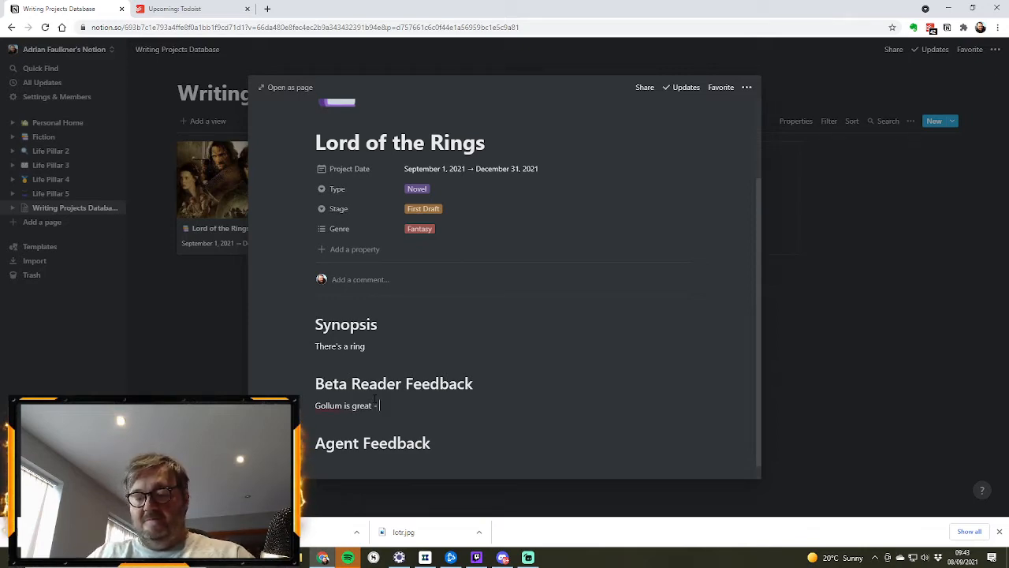
pyautogui.write('B')
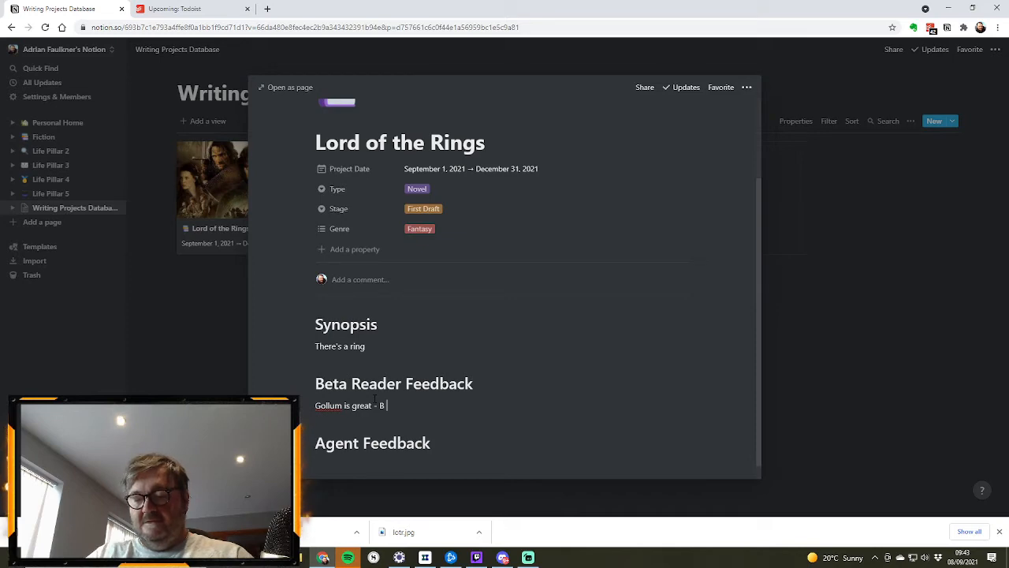
pyautogui.write(' Ta')
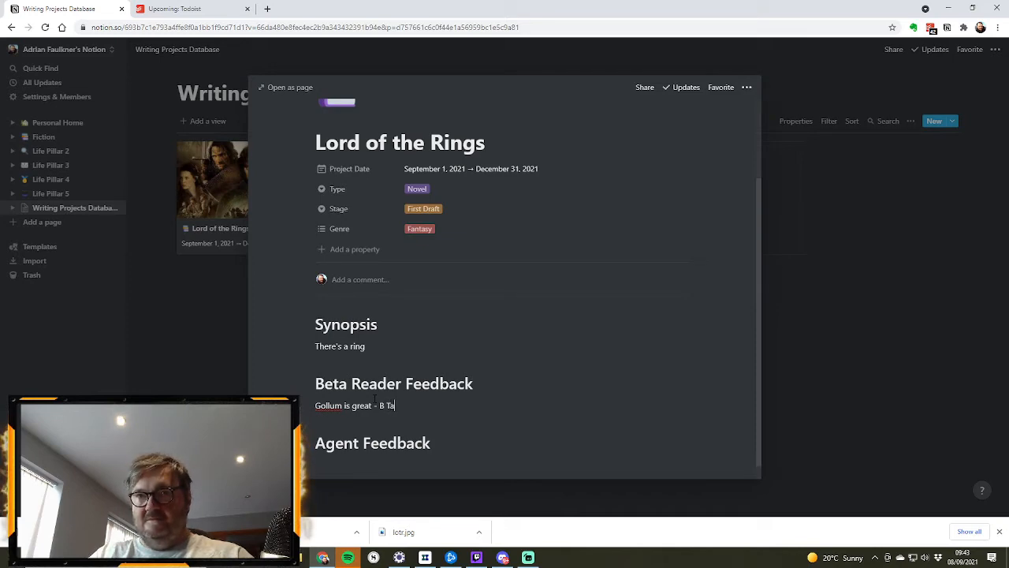
pyautogui.write(' R')
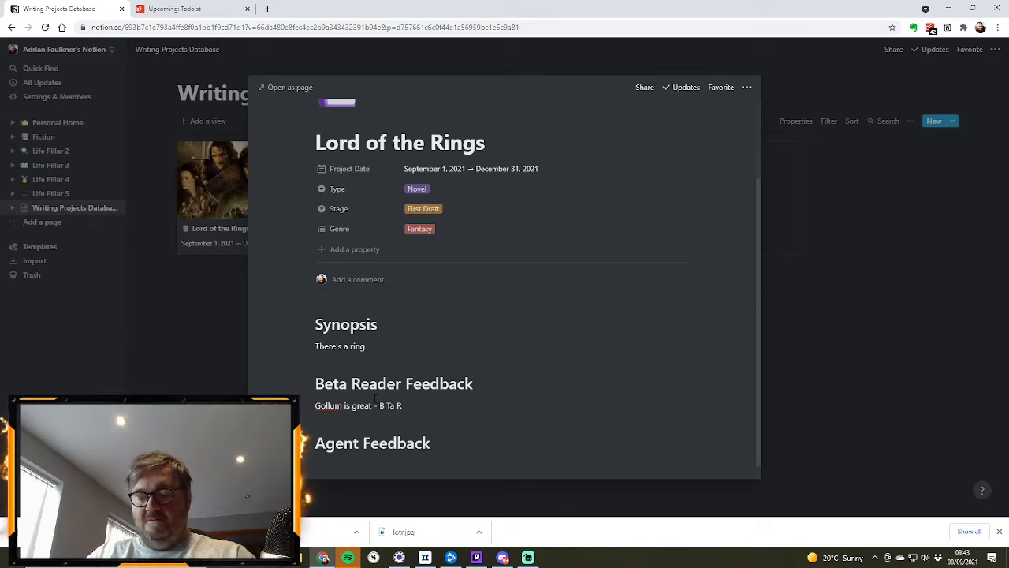
pyautogui.write('eada')
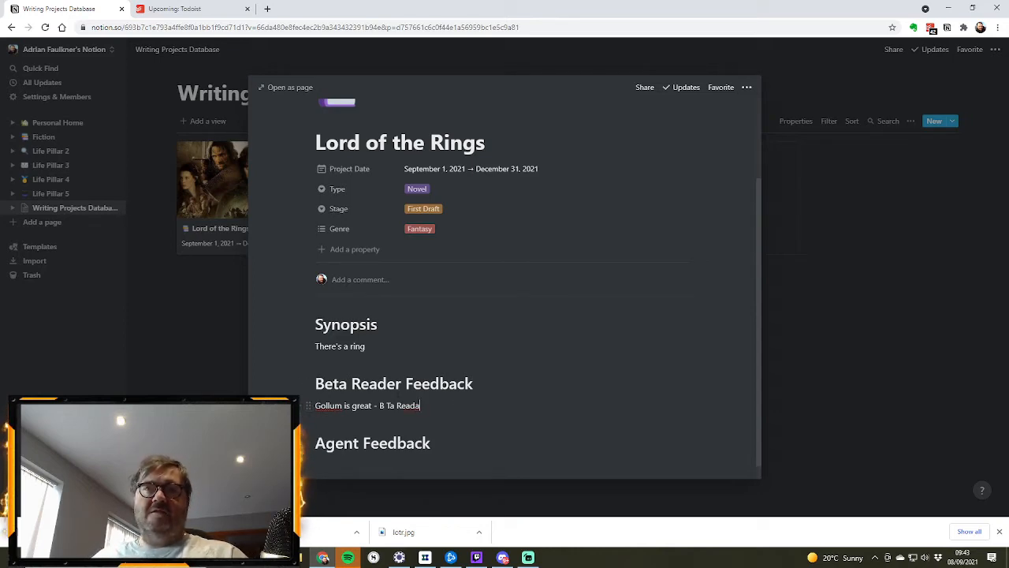
pyautogui.click(316, 405)
pyautogui.write('"')
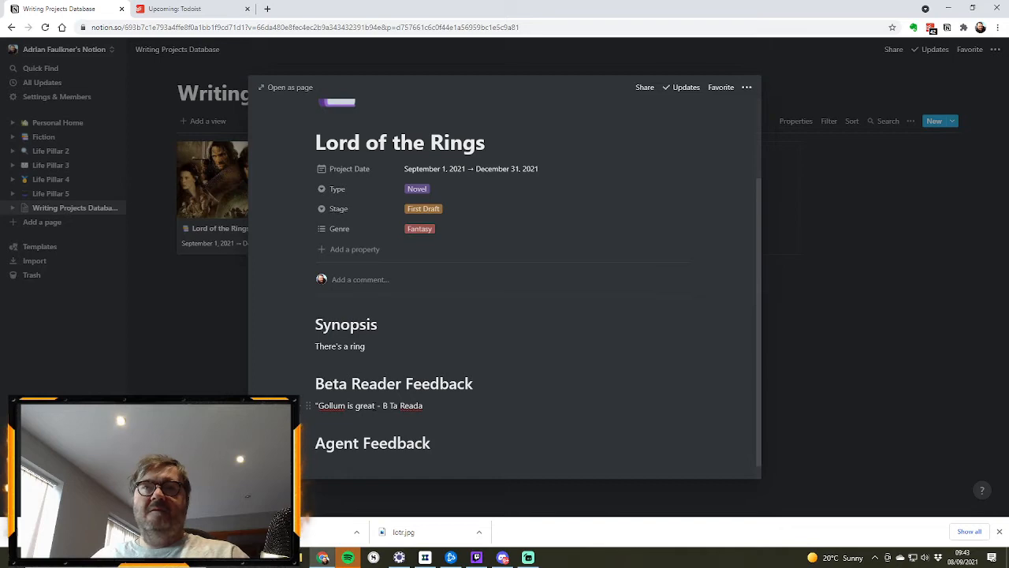
pyautogui.click(375, 406)
pyautogui.write('"')
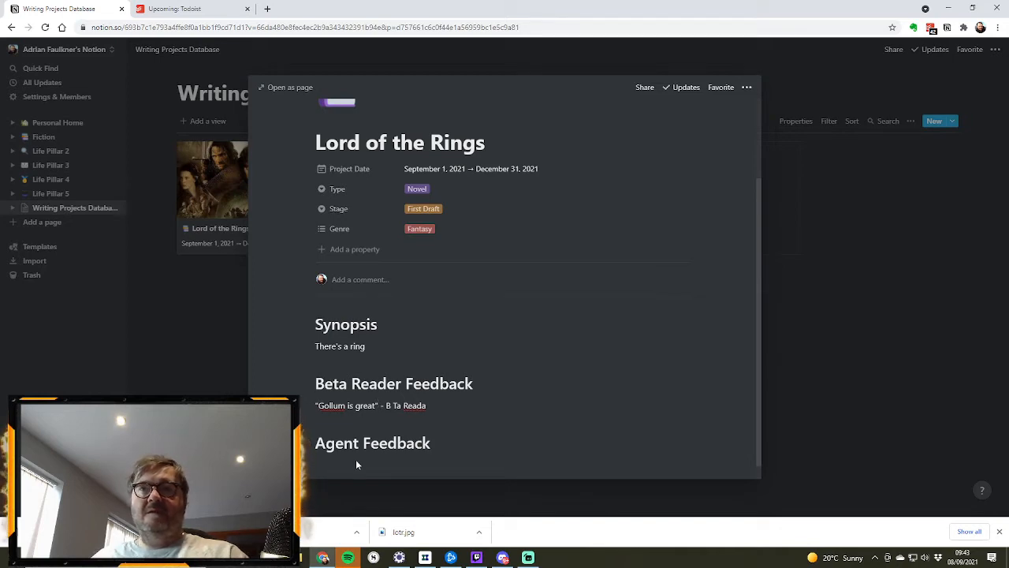
# Enter "This will never sell" under Agent Feedback and close the Lord of the Rings page
pyautogui.click(356, 459)
pyautogui.write('"')
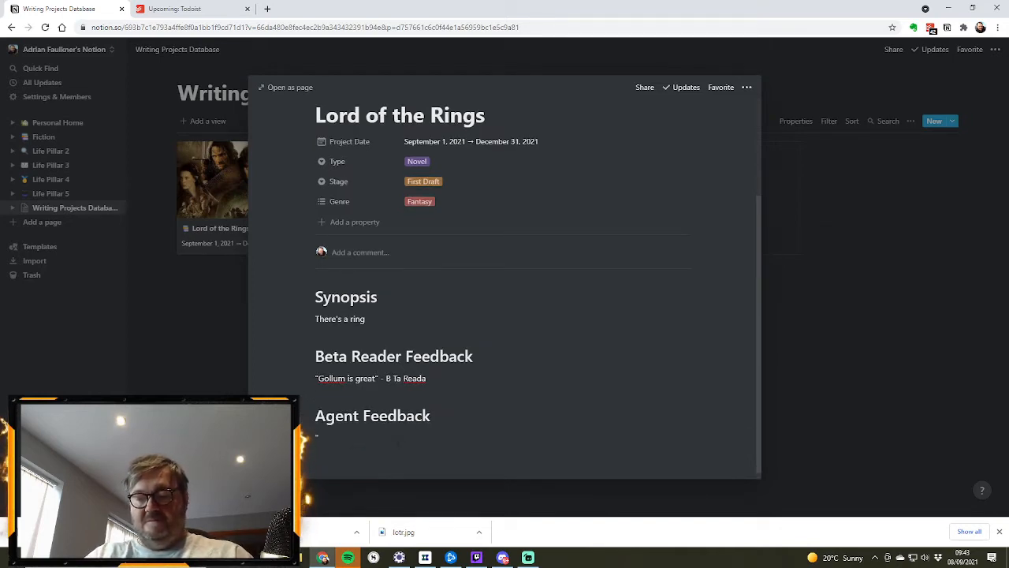
pyautogui.press('BackSpace')
pyautogui.write('This wil')
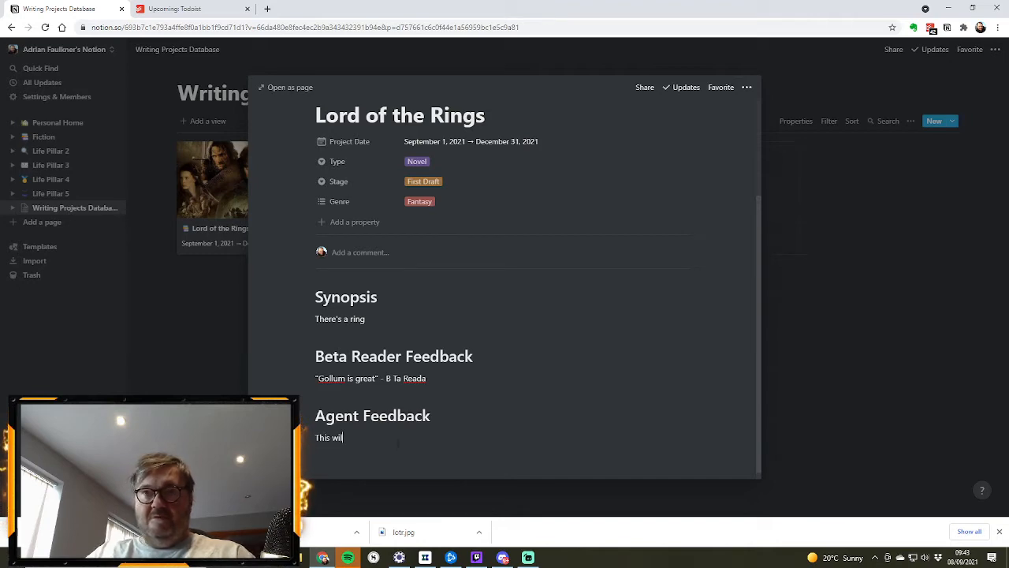
pyautogui.write('l never sell')
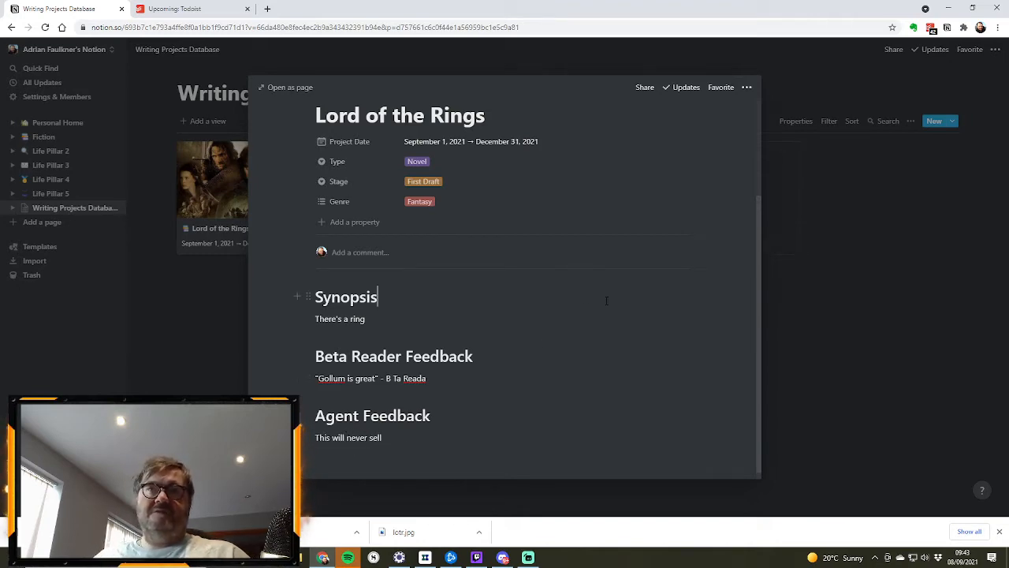
pyautogui.scroll(3, 574, 324)
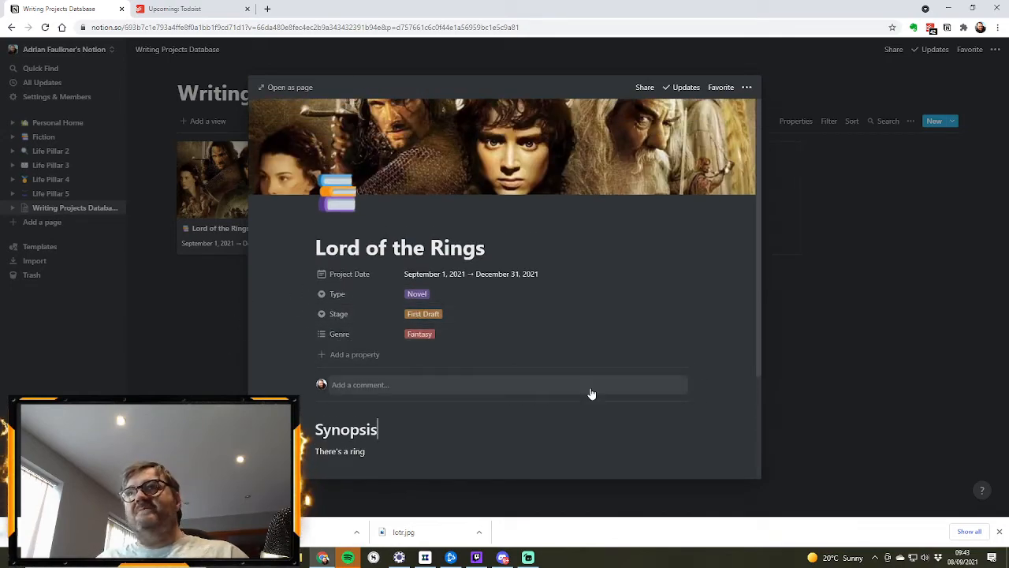
pyautogui.click(858, 347)
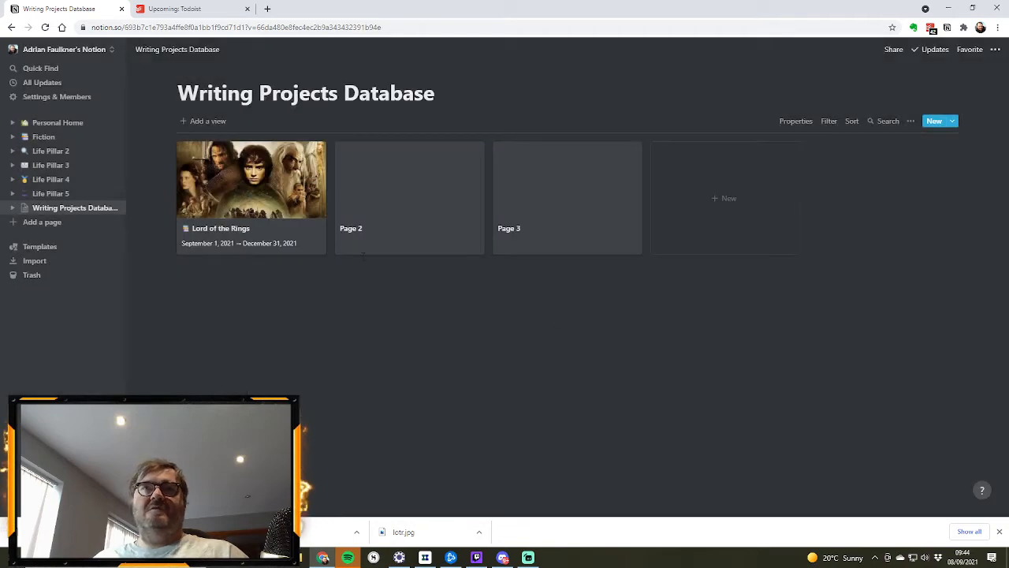
# Delete the empty Page 3 and Page 2 cards from the Writing Projects Database gallery
pyautogui.click(383, 231)
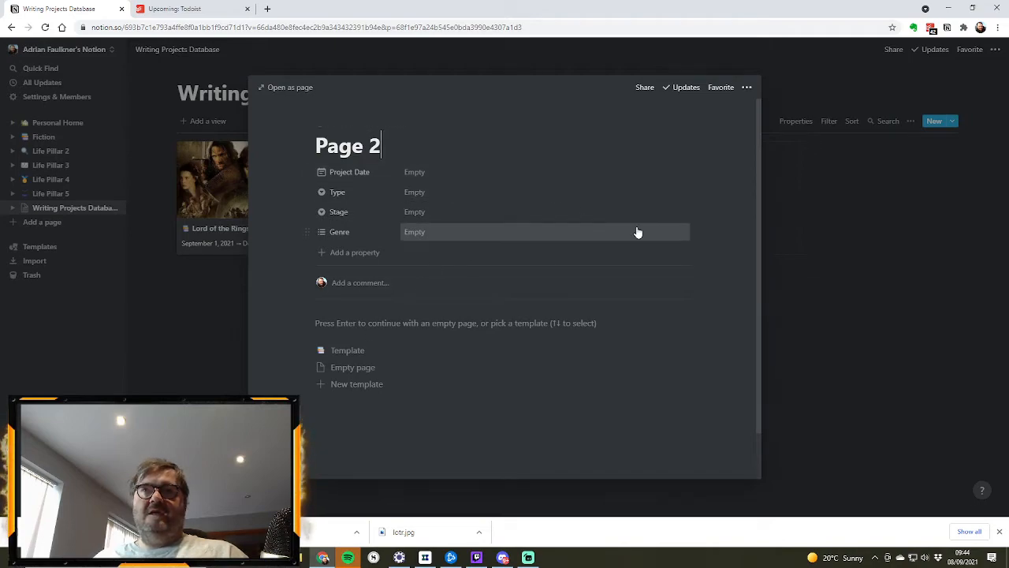
pyautogui.click(935, 275)
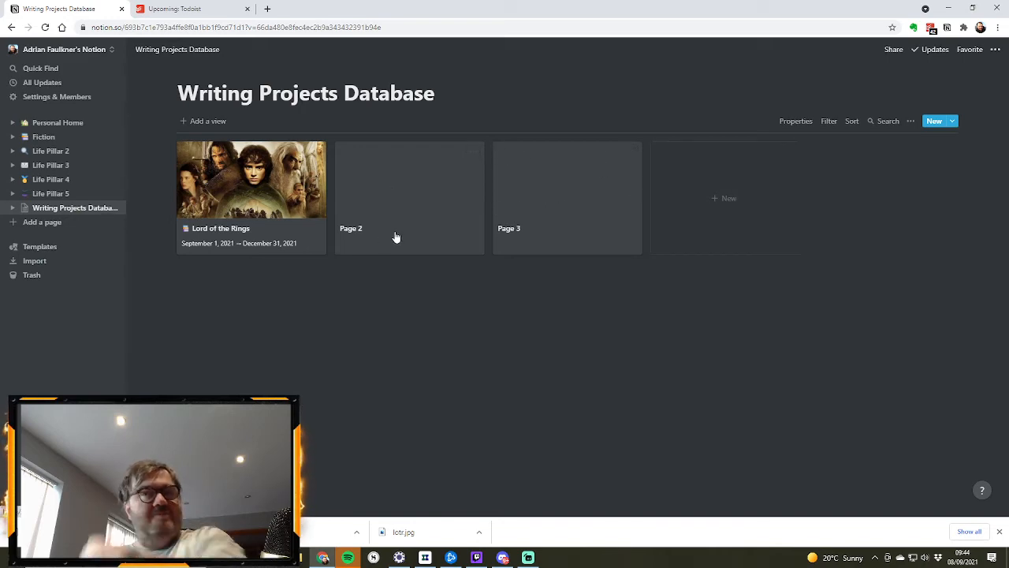
pyautogui.click(630, 151)
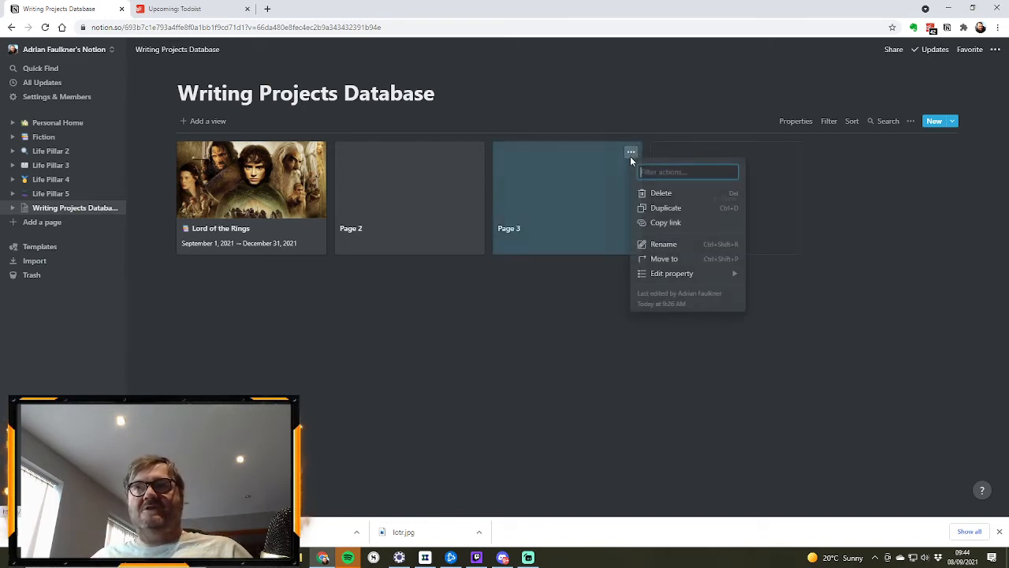
pyautogui.click(666, 194)
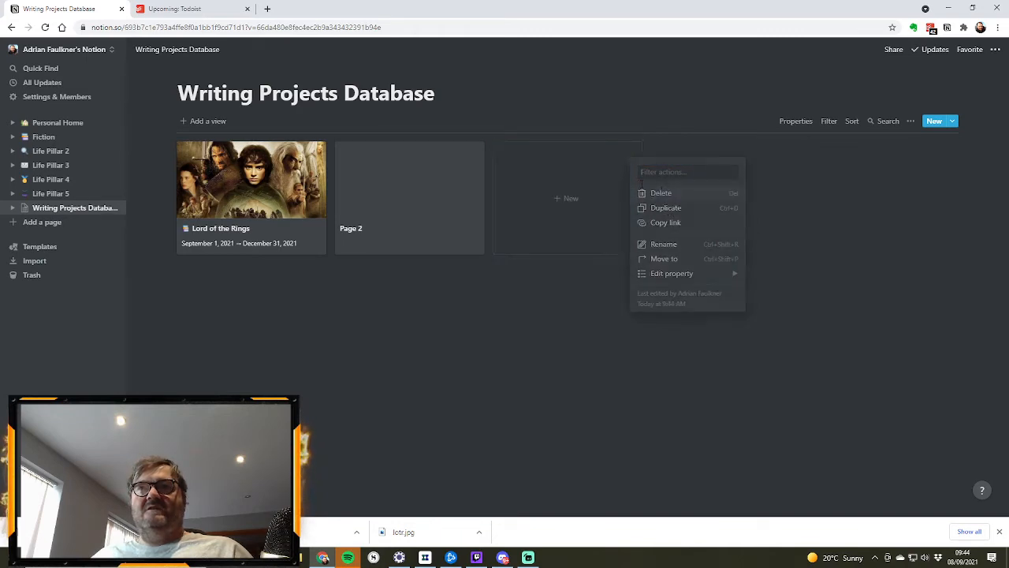
pyautogui.click(474, 153)
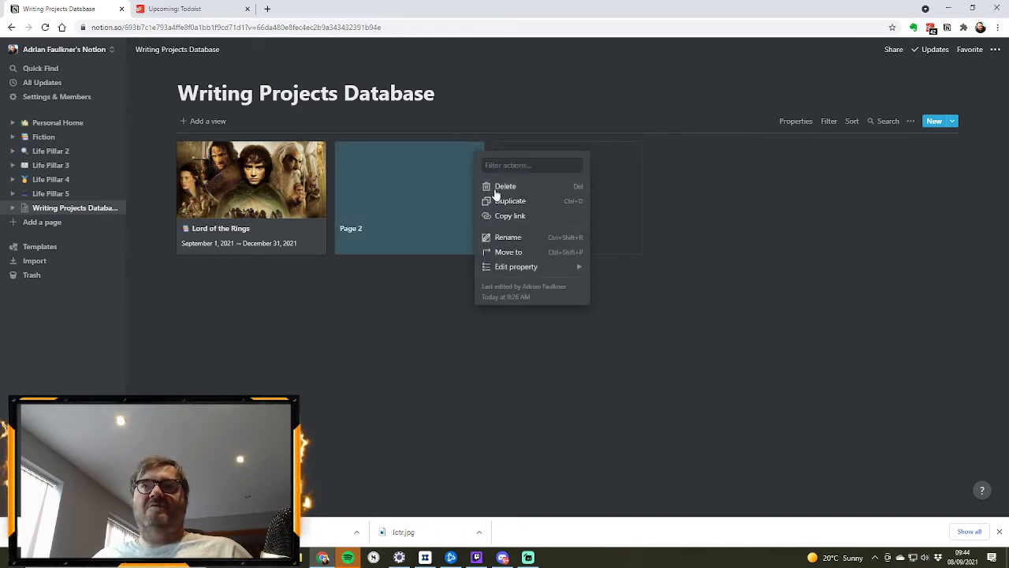
pyautogui.click(495, 186)
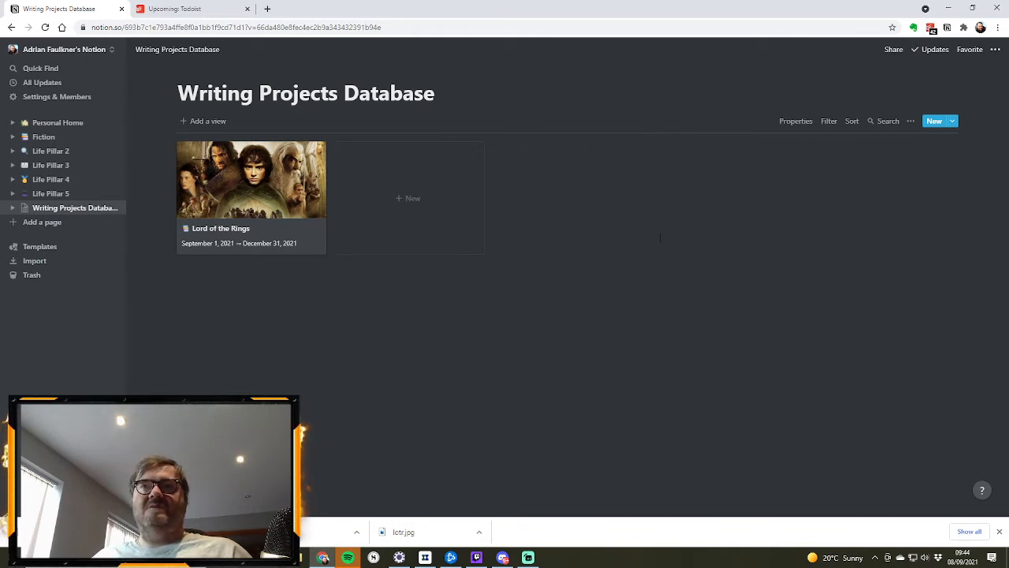
# Add a new page to the gallery from the saved Template, leave it untitled and return to the gallery
pyautogui.click(400, 206)
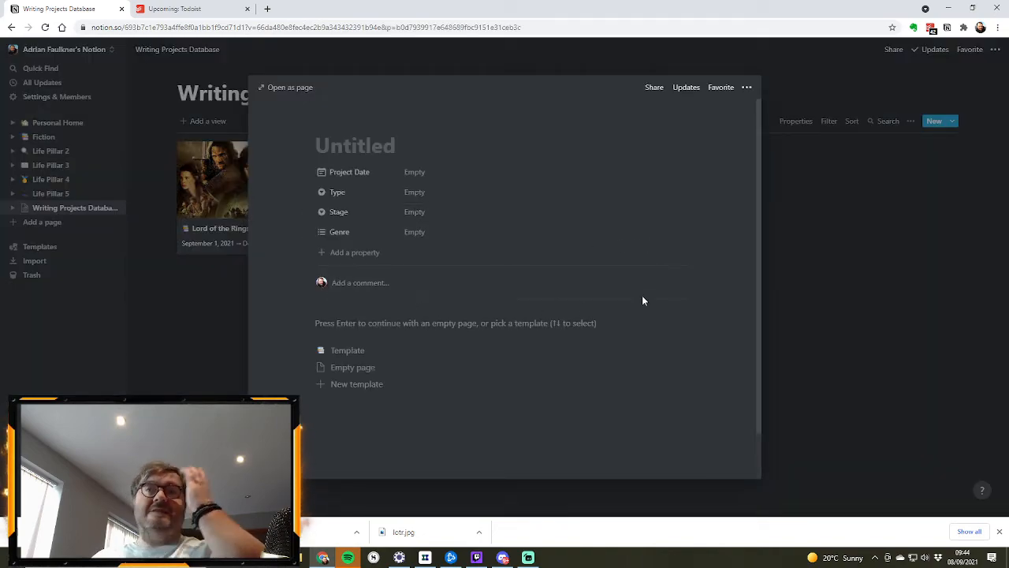
pyautogui.click(357, 354)
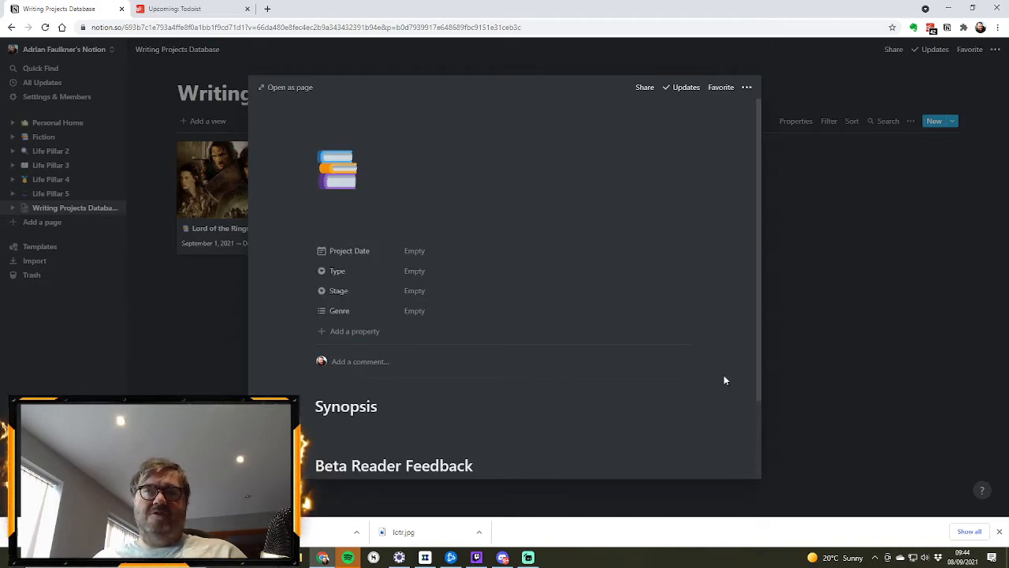
pyautogui.click(880, 336)
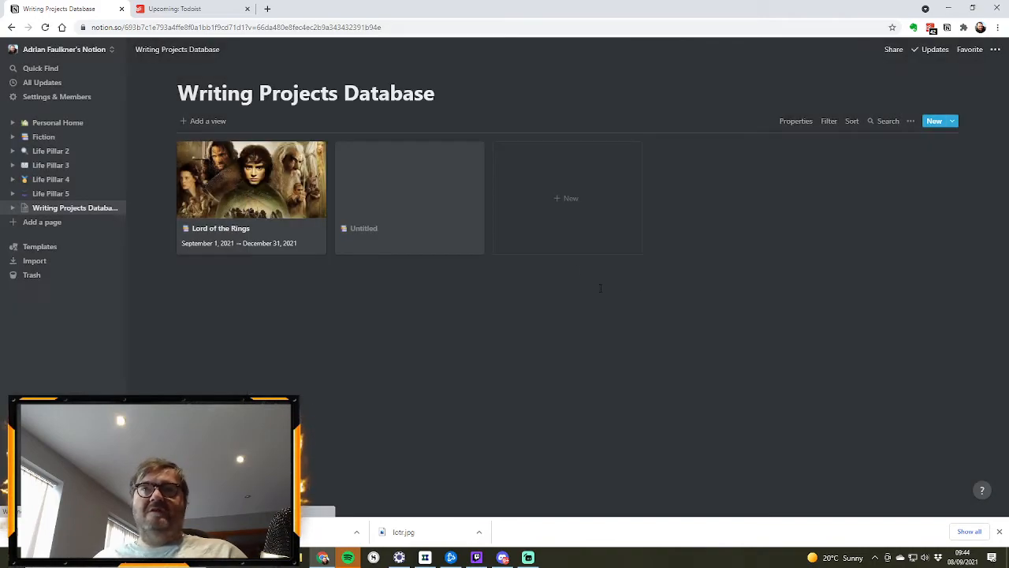
# Add another untitled page to the gallery without applying a template and return to the gallery
pyautogui.click(556, 226)
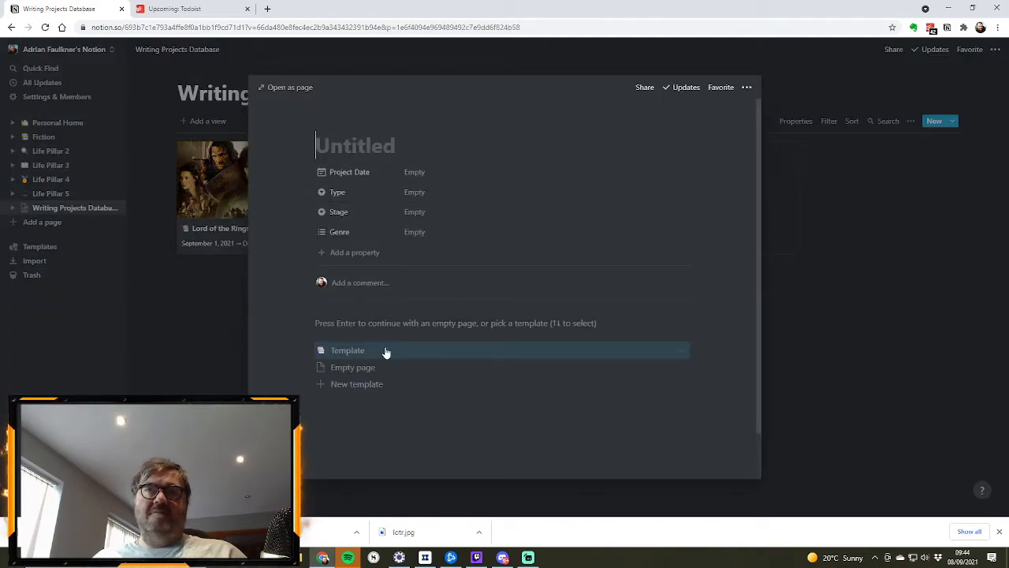
pyautogui.click(906, 291)
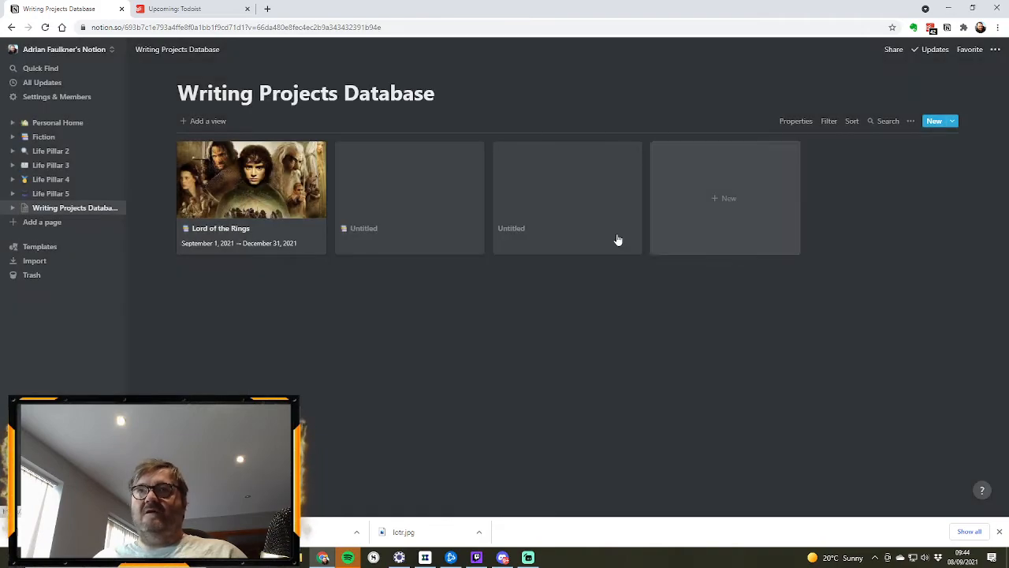
# Open the untitled page made from the template and title it "Lord of the Flies"
pyautogui.click(393, 235)
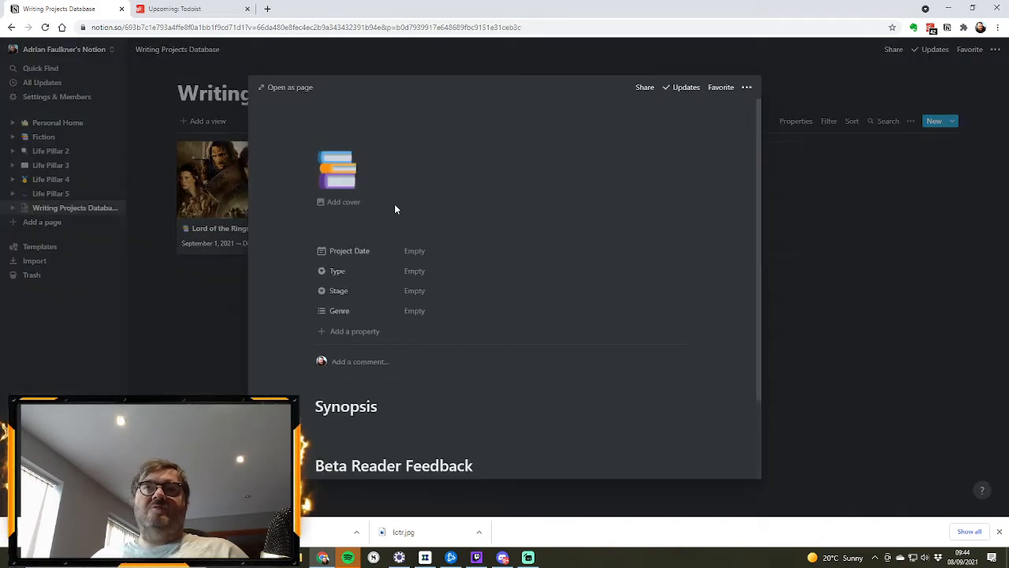
pyautogui.write('Lord ')
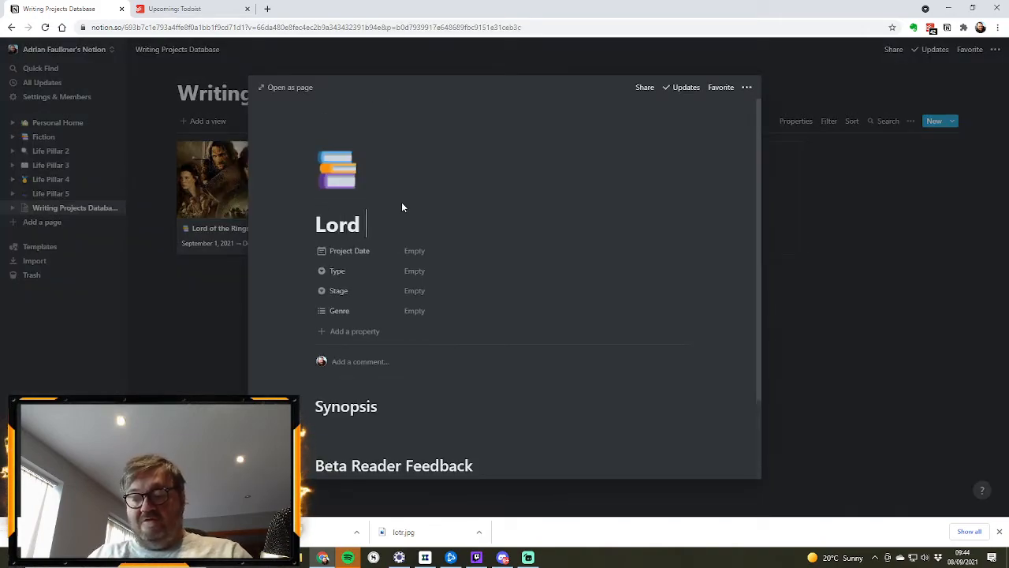
pyautogui.write('of the Flie')
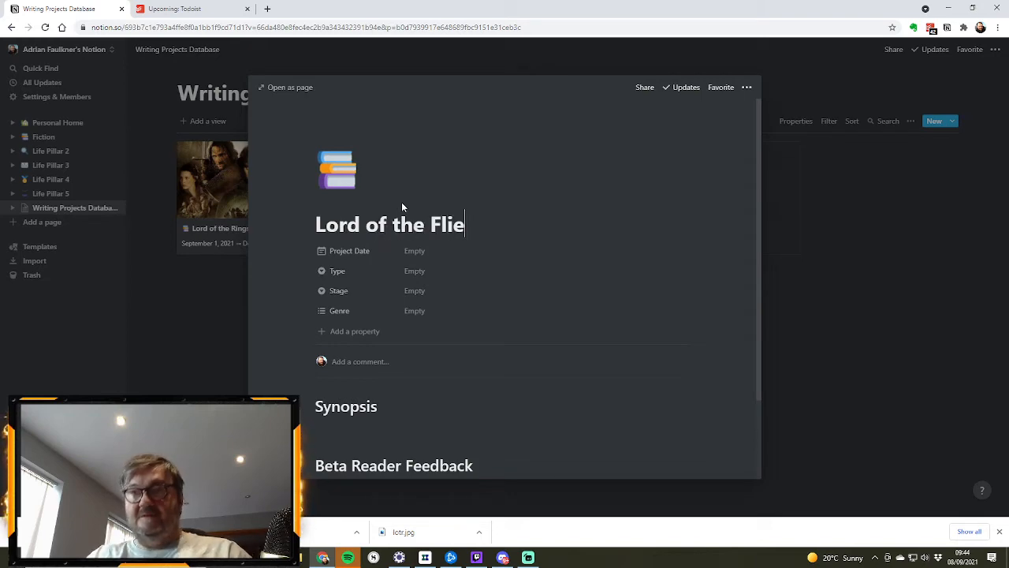
pyautogui.write('s')
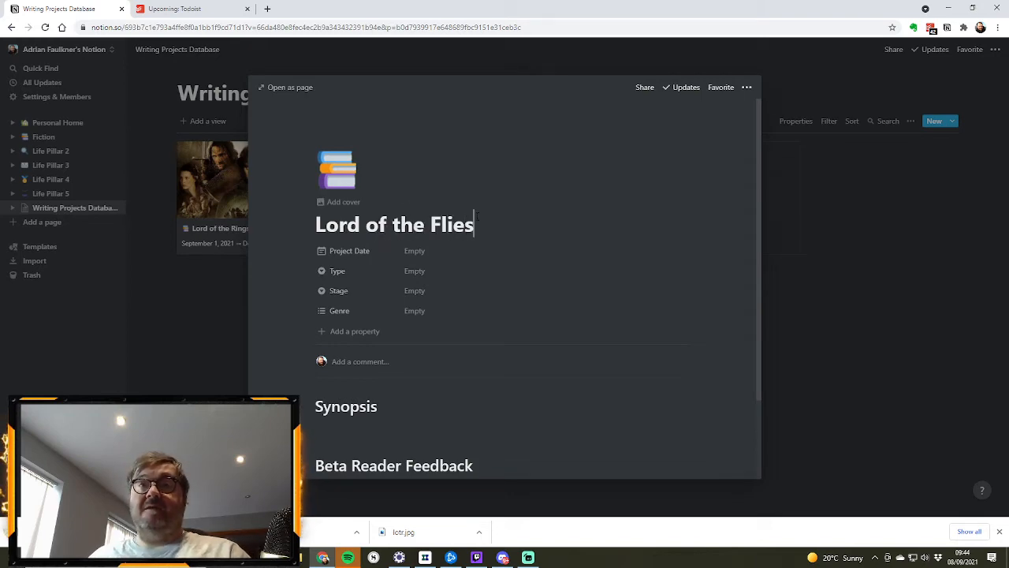
# Set the Project Date of Lord of the Flies to run from January 1, 2022 to January 31, 2022
pyautogui.click(434, 252)
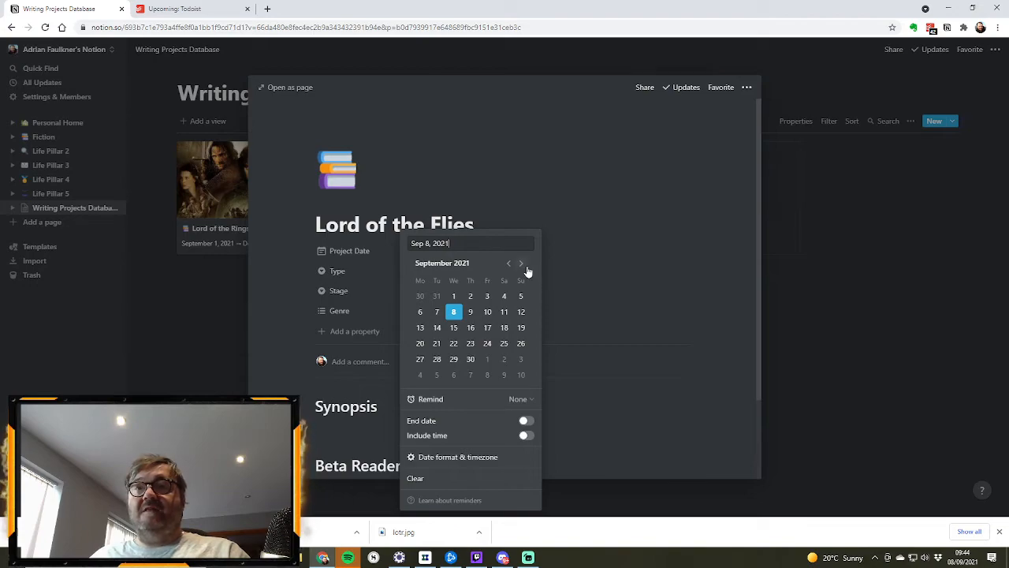
pyautogui.click(524, 266)
pyautogui.click(524, 265)
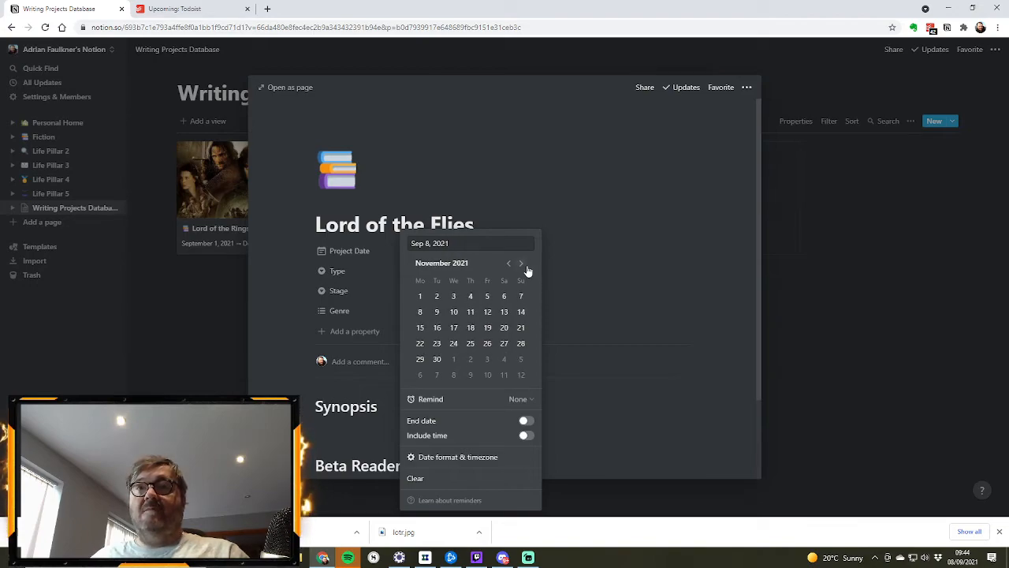
pyautogui.click(524, 265)
pyautogui.click(504, 375)
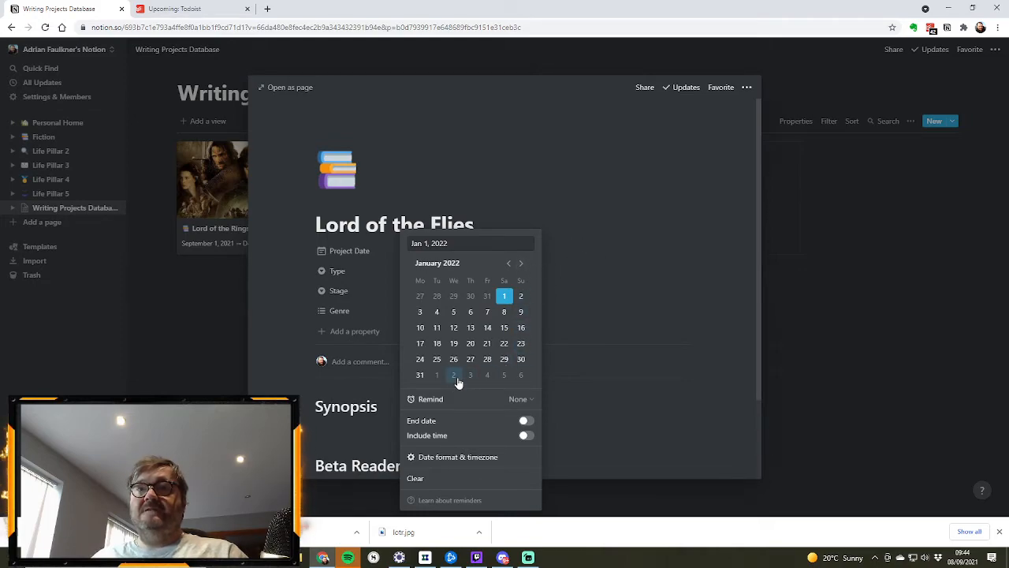
pyautogui.click(527, 423)
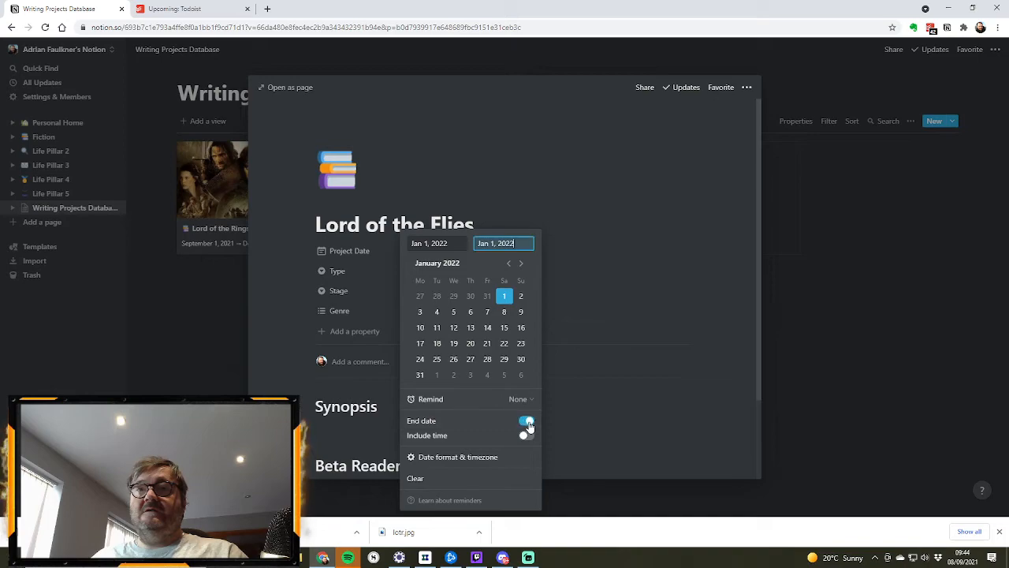
pyautogui.click(420, 375)
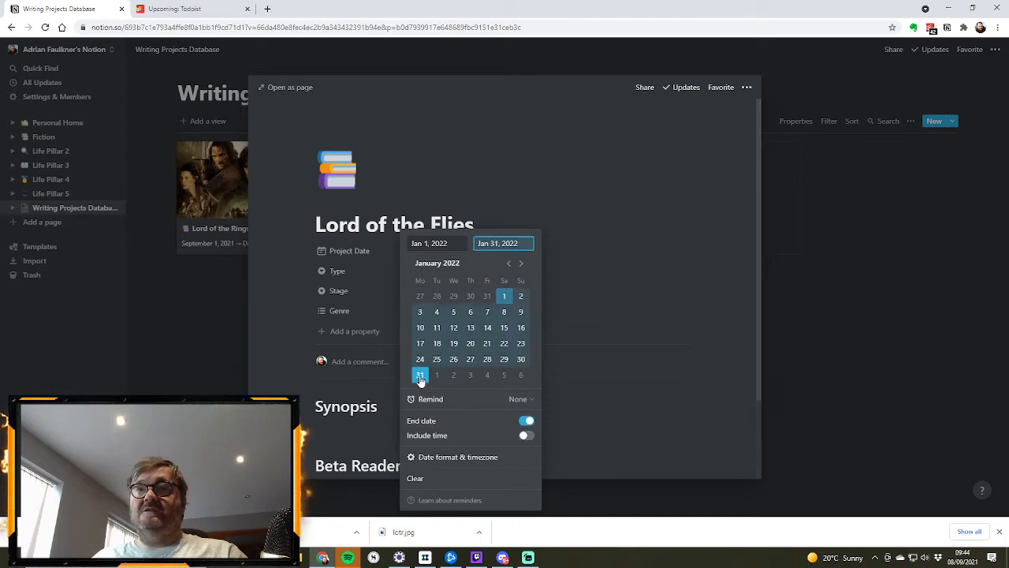
pyautogui.click(641, 260)
# Set the Type of Lord of the Flies to Short Story and its Stage to Ideas
pyautogui.click(411, 270)
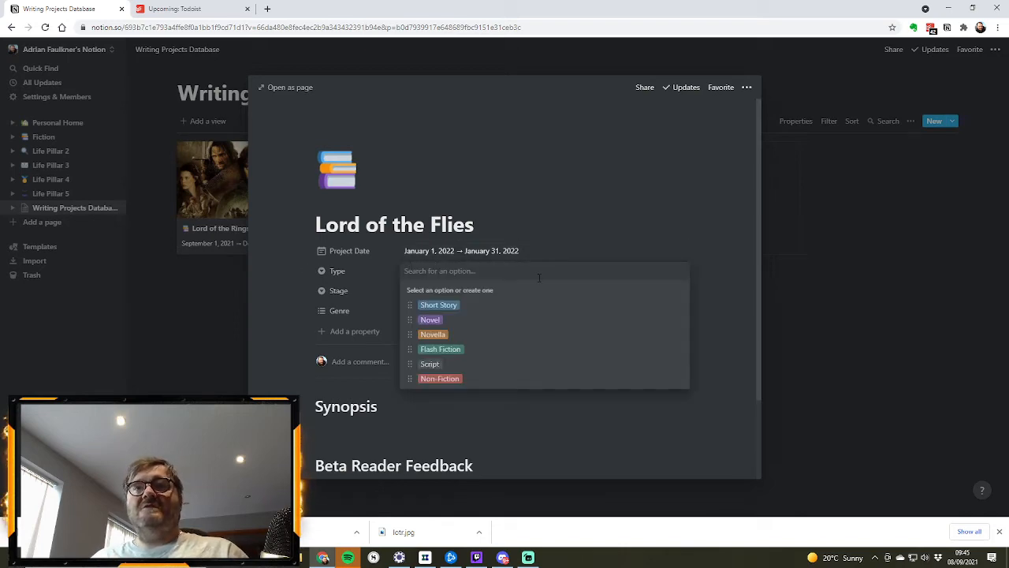
pyautogui.click(443, 320)
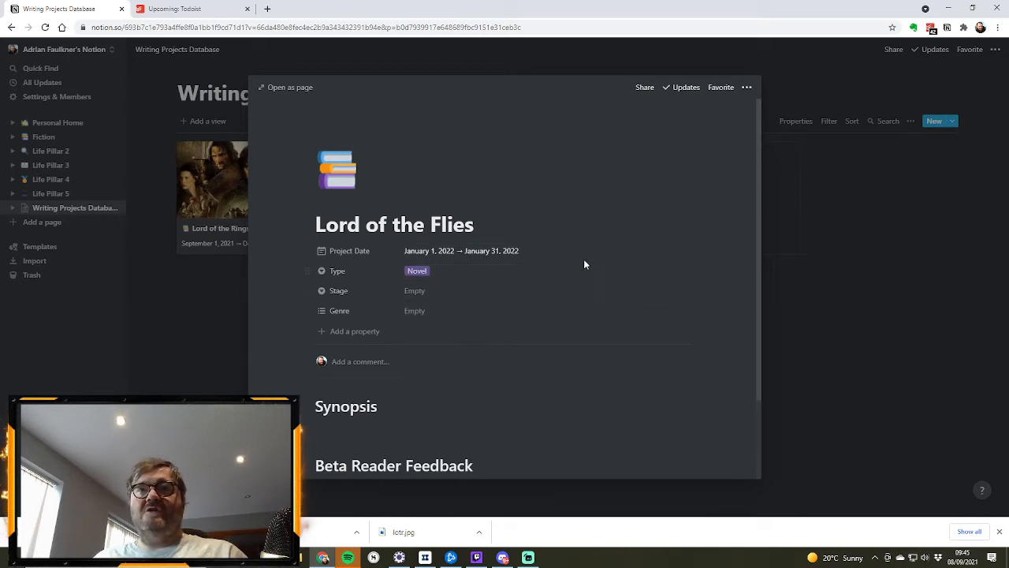
pyautogui.click(434, 270)
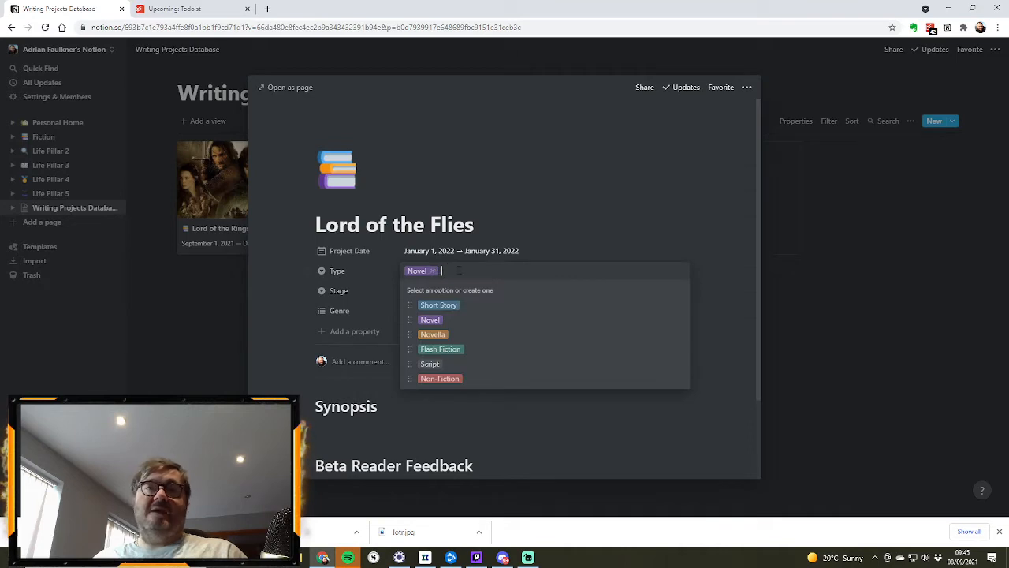
pyautogui.click(446, 306)
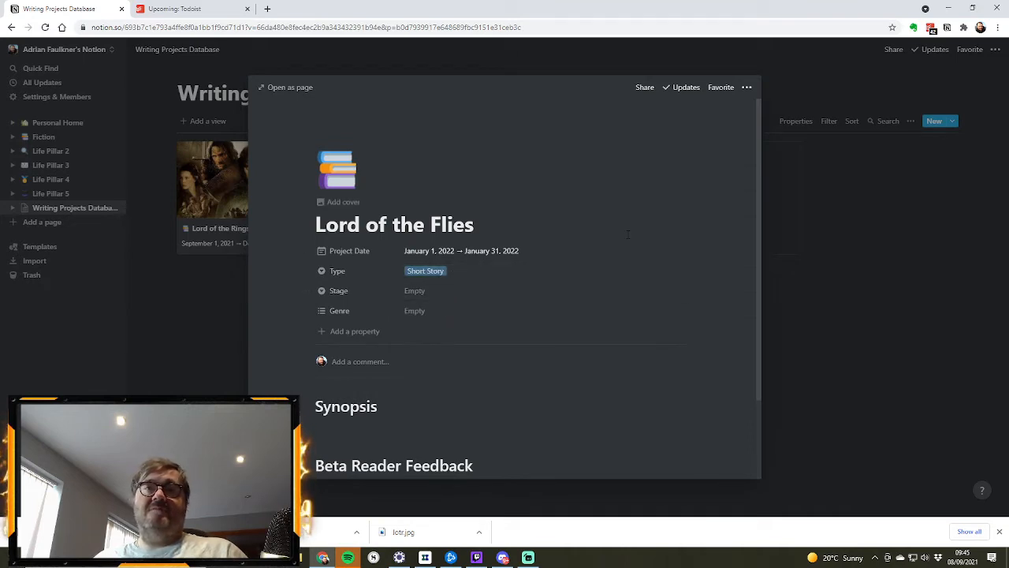
pyautogui.click(434, 293)
pyautogui.click(442, 328)
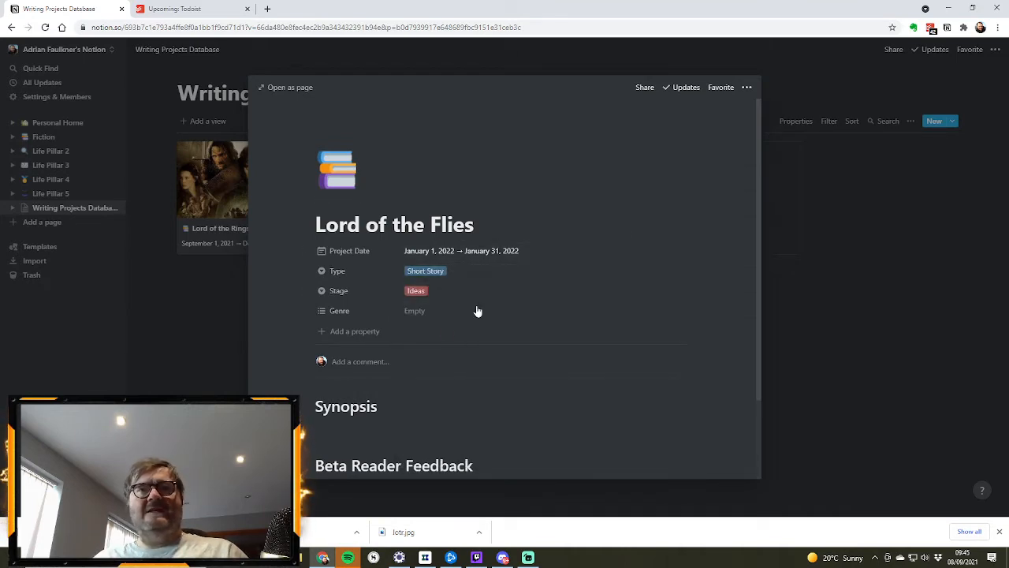
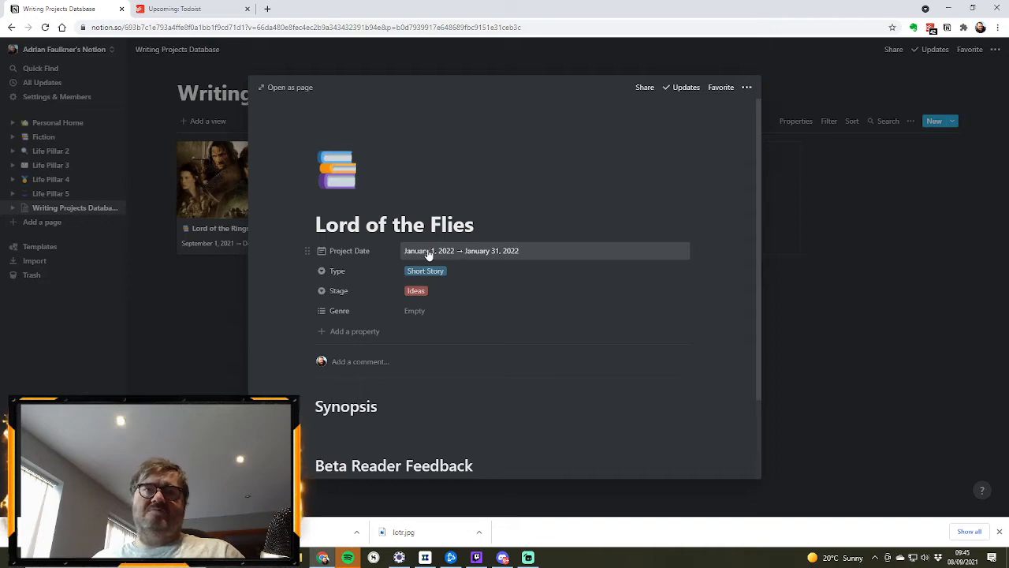
# Set the Genre to Thriller and enter "Shipwrecked" under the Synopsis heading of Lord of the Flies
pyautogui.click(428, 316)
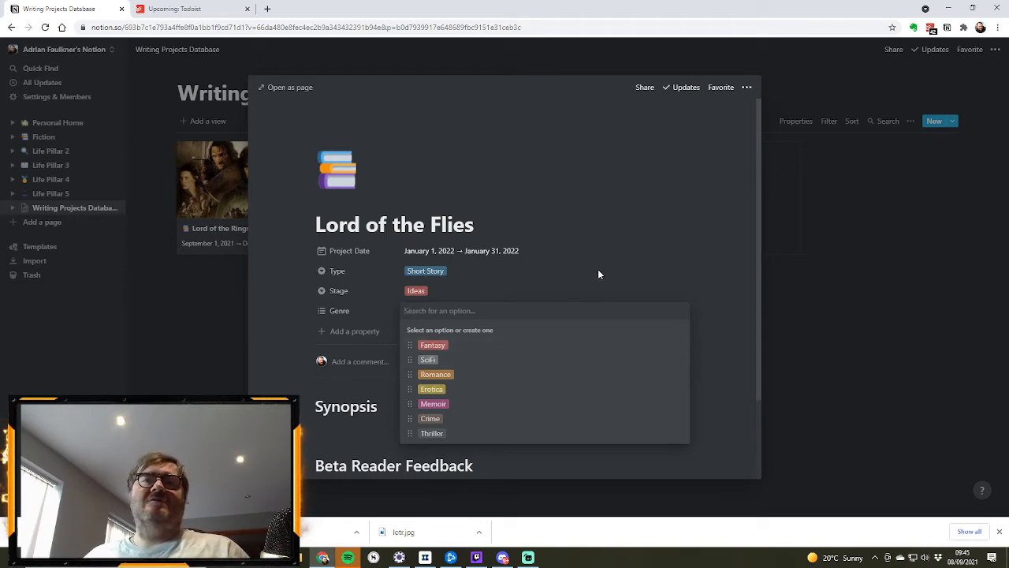
pyautogui.click(439, 435)
pyautogui.click(652, 260)
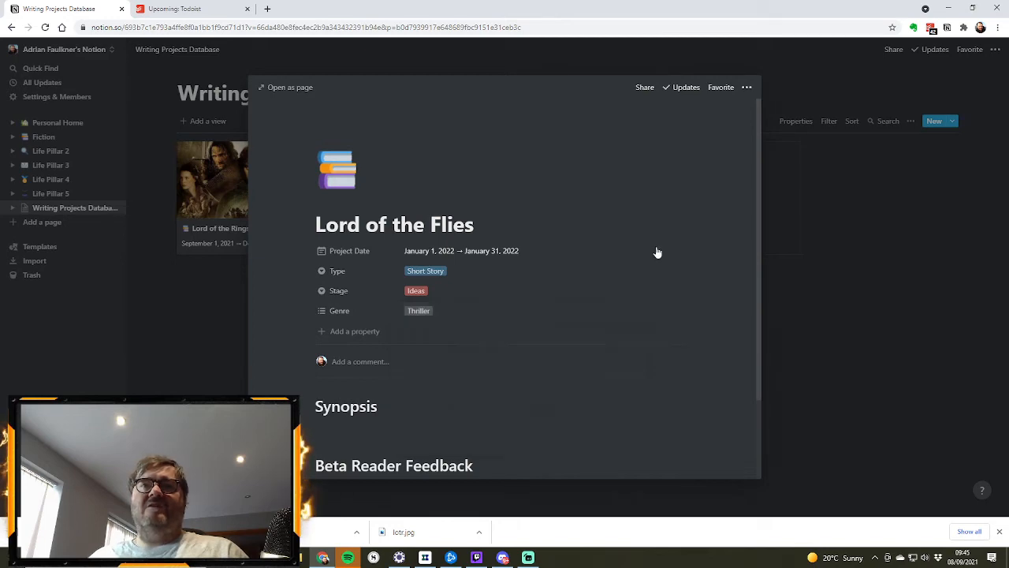
pyautogui.scroll(-1, 410, 368)
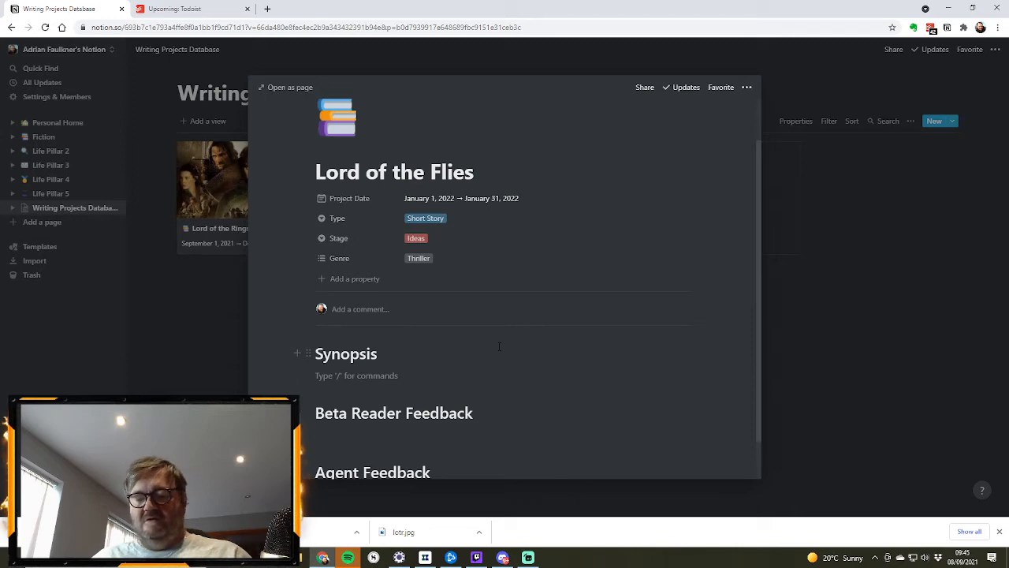
pyautogui.write('Shipwrec')
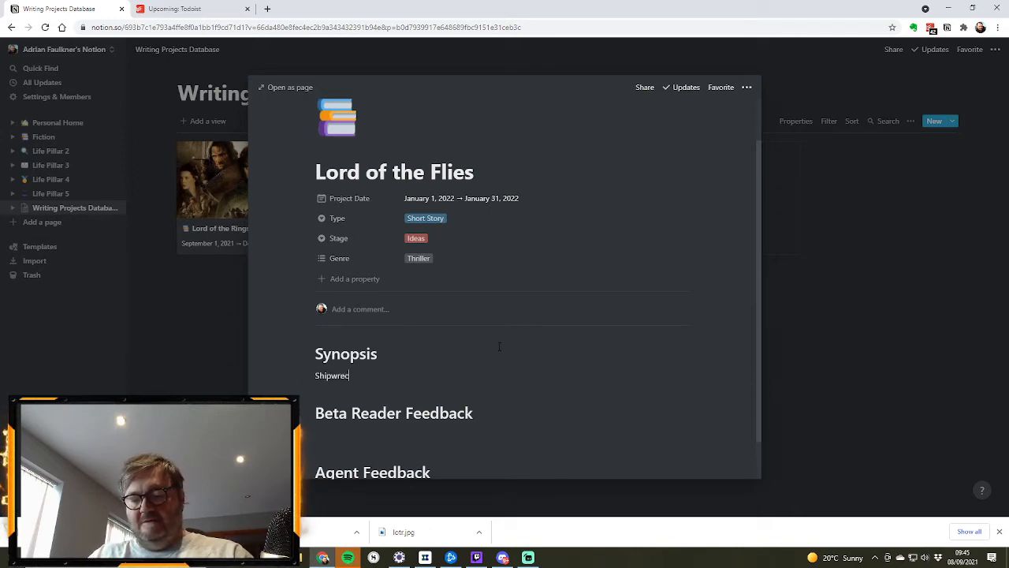
pyautogui.write('ked')
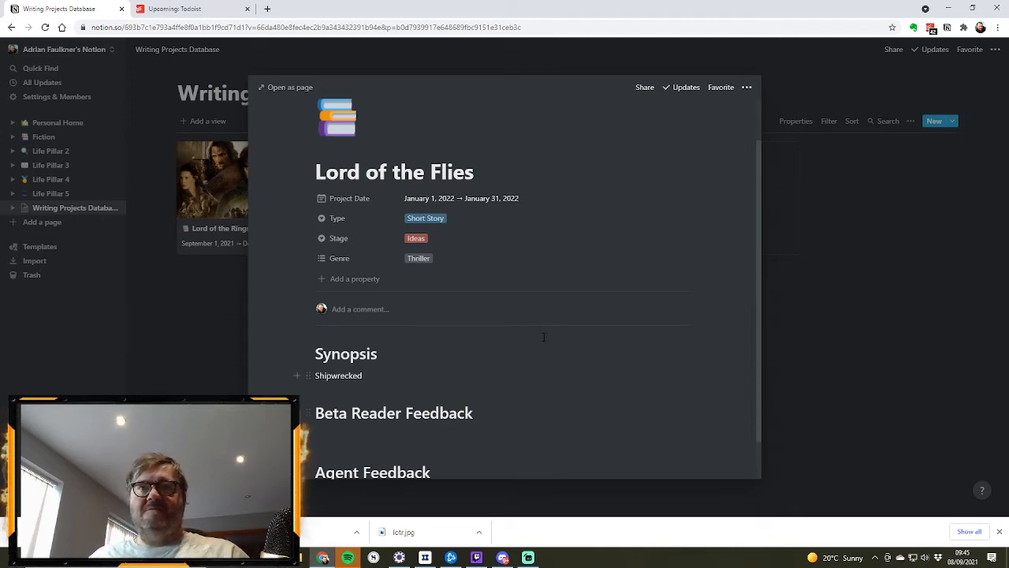
# Add a cover to the Lord of the Flies page and replace it with the uploaded image lotf
pyautogui.scroll(1, 557, 311)
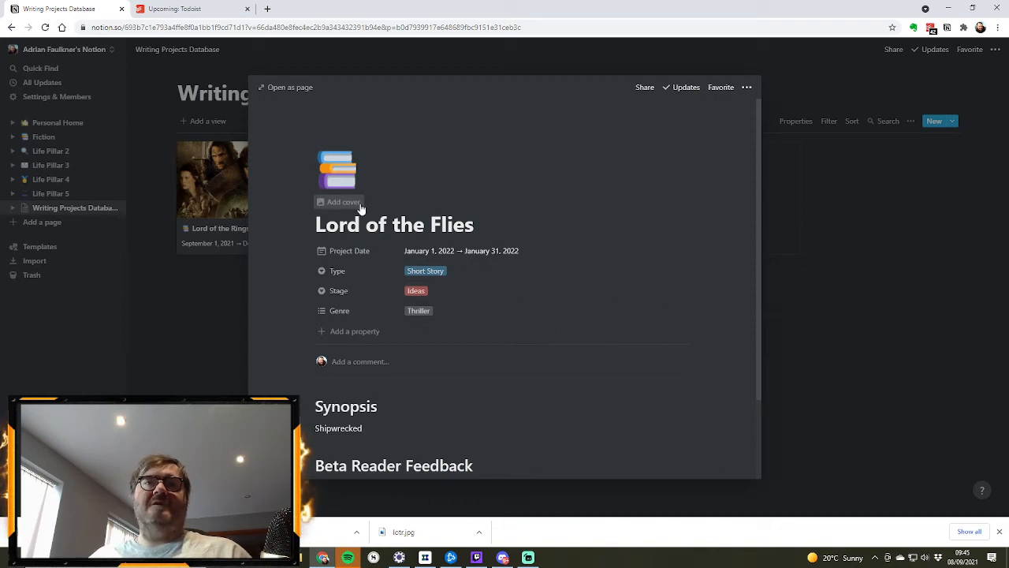
pyautogui.scroll(1, 515, 200)
pyautogui.click(331, 223)
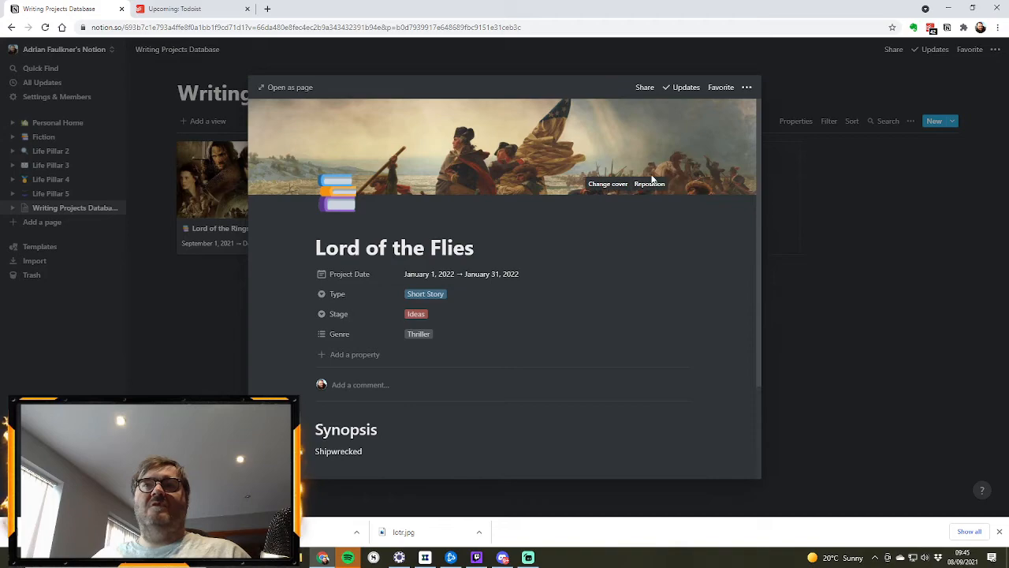
pyautogui.click(607, 184)
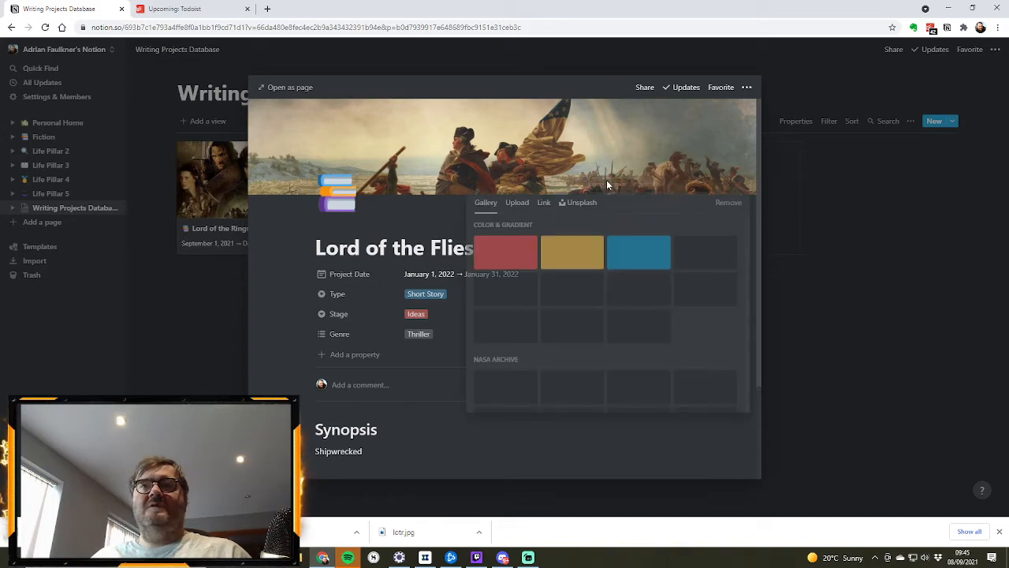
pyautogui.click(517, 203)
pyautogui.click(566, 238)
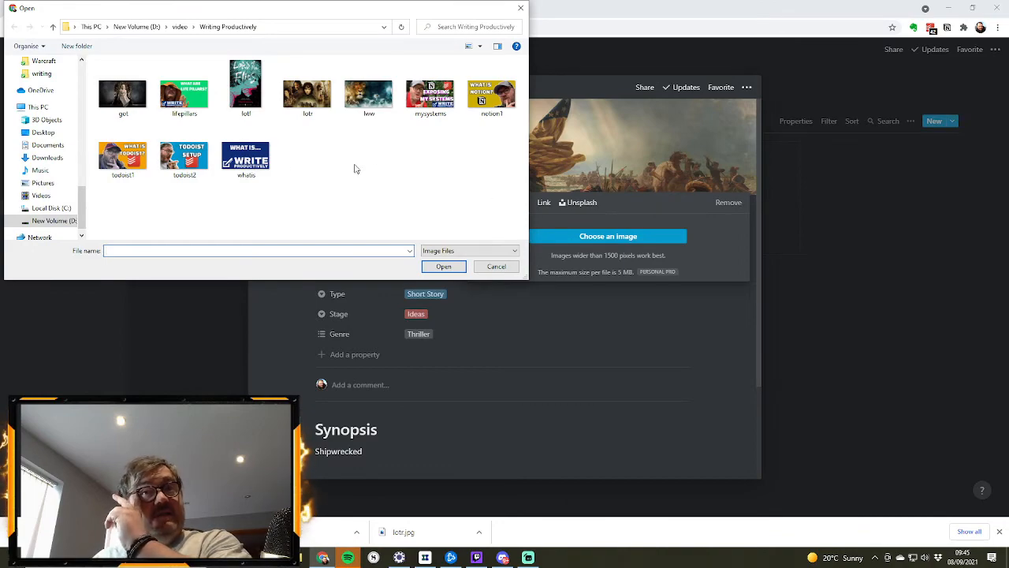
pyautogui.click(245, 86)
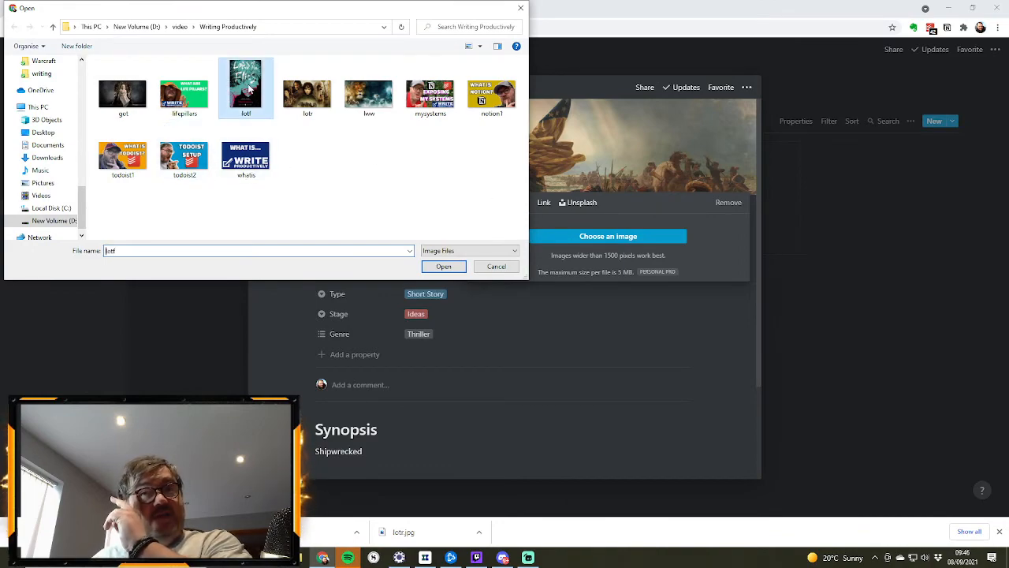
pyautogui.click(444, 267)
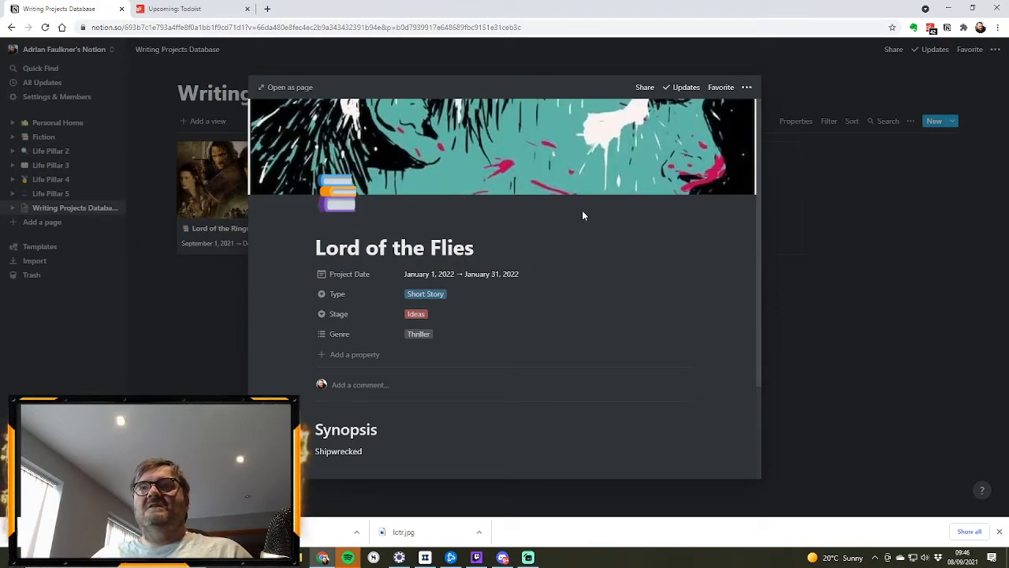
# Reposition the Lord of the Flies cover to show the face's eyes, save the position and close the page
pyautogui.moveTo(653, 186)
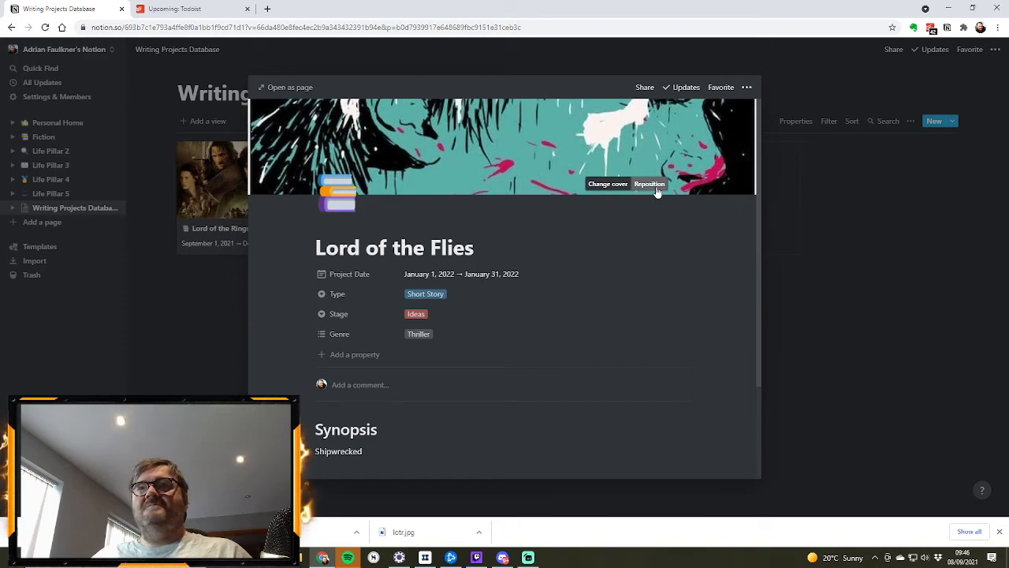
pyautogui.click(654, 186)
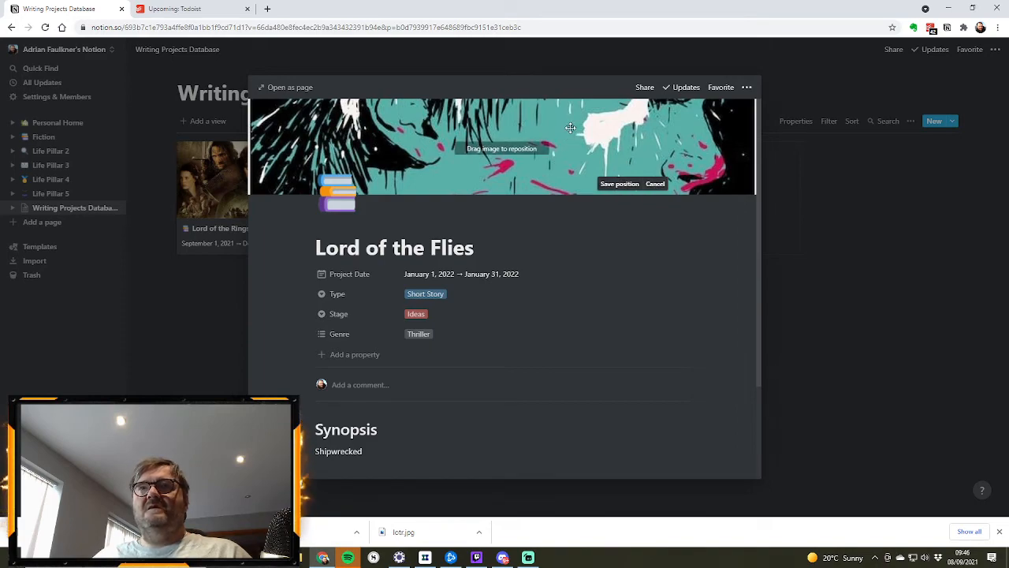
pyautogui.moveTo(570, 127); pyautogui.dragTo(559, 165)
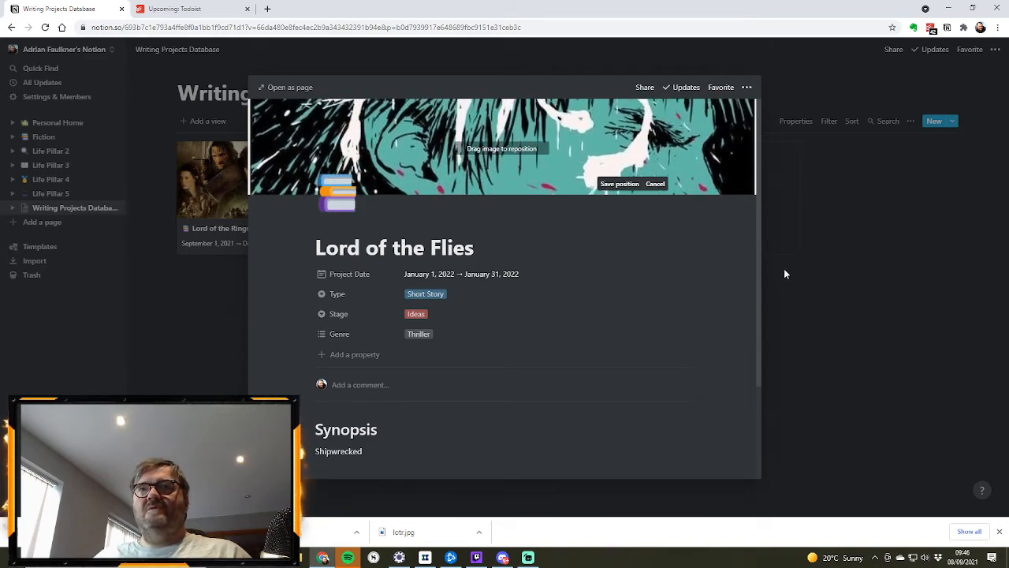
pyautogui.click(614, 187)
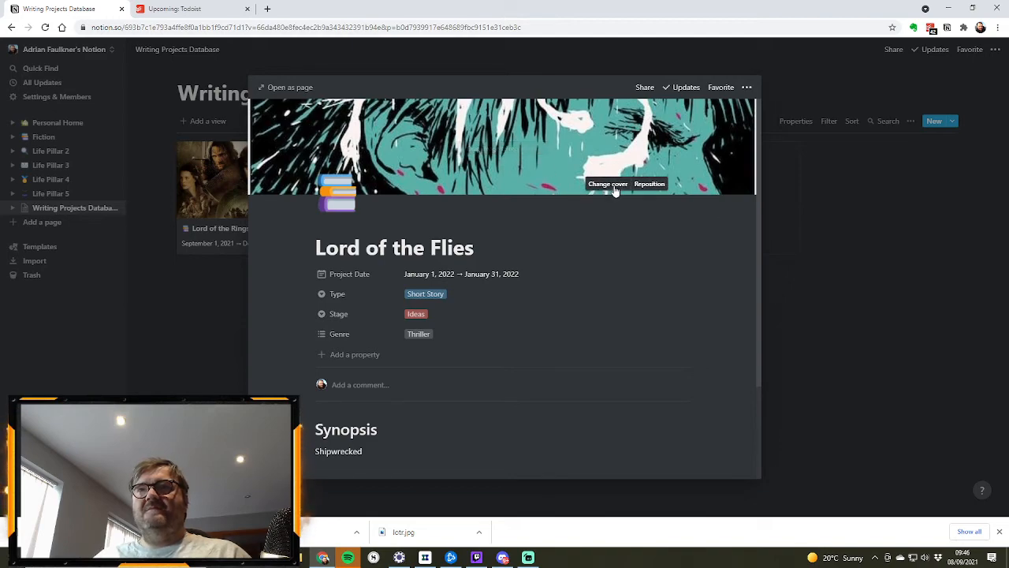
pyautogui.click(815, 223)
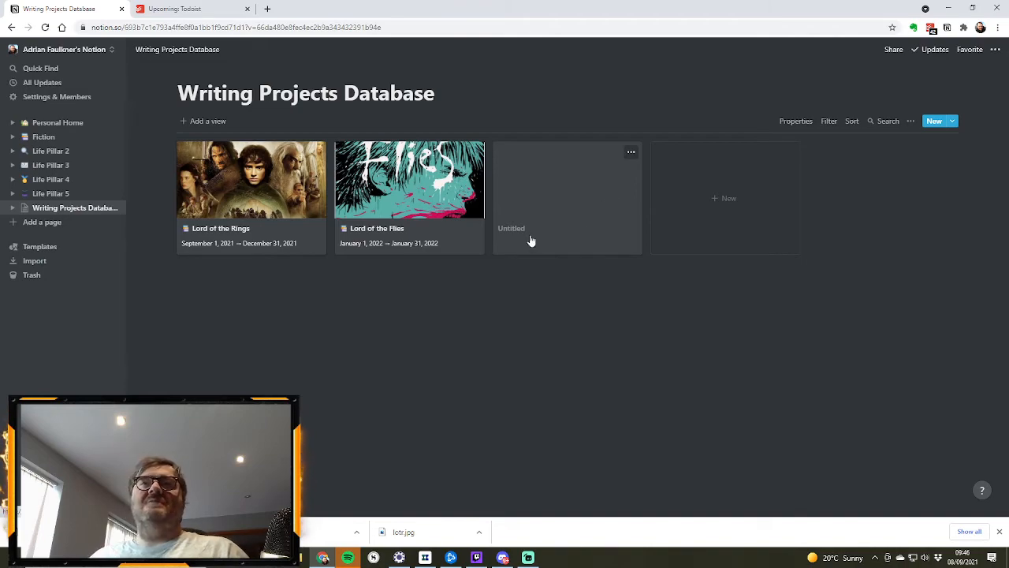
# Open the untitled project card and title it "The Lion, The Witch And The Wardrobe"
pyautogui.click(545, 207)
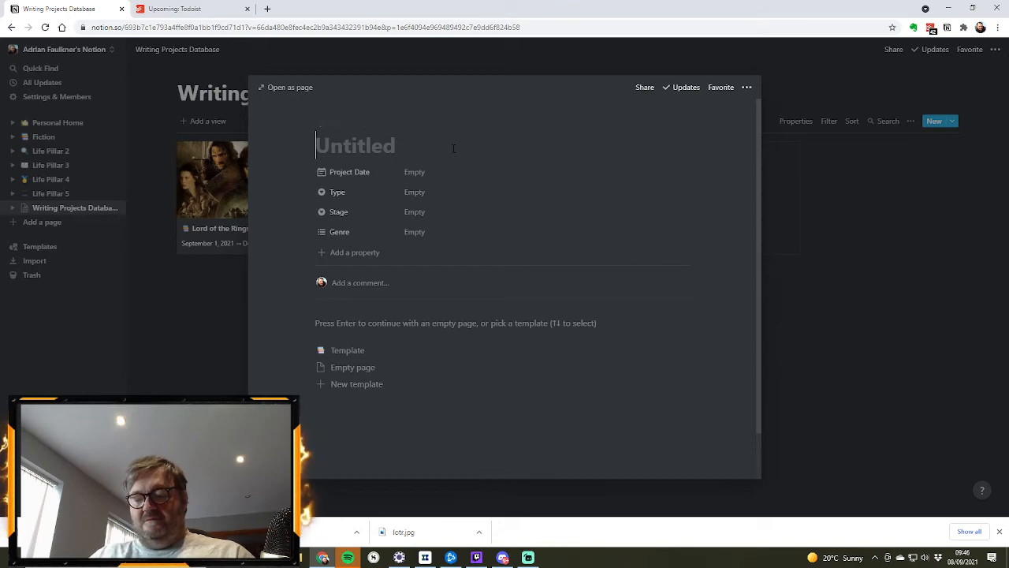
pyautogui.write('The Lion,')
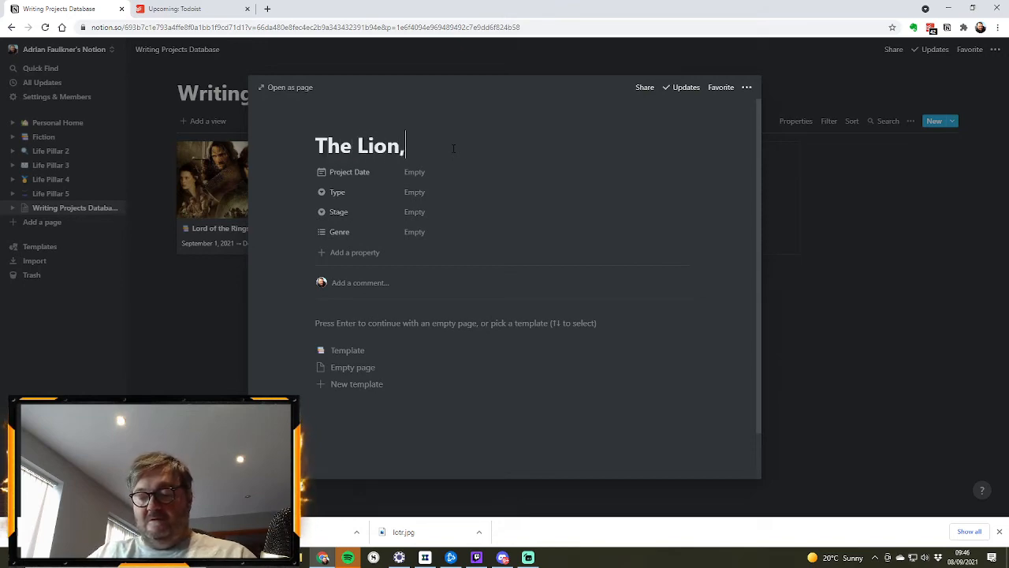
pyautogui.write(' The Witch')
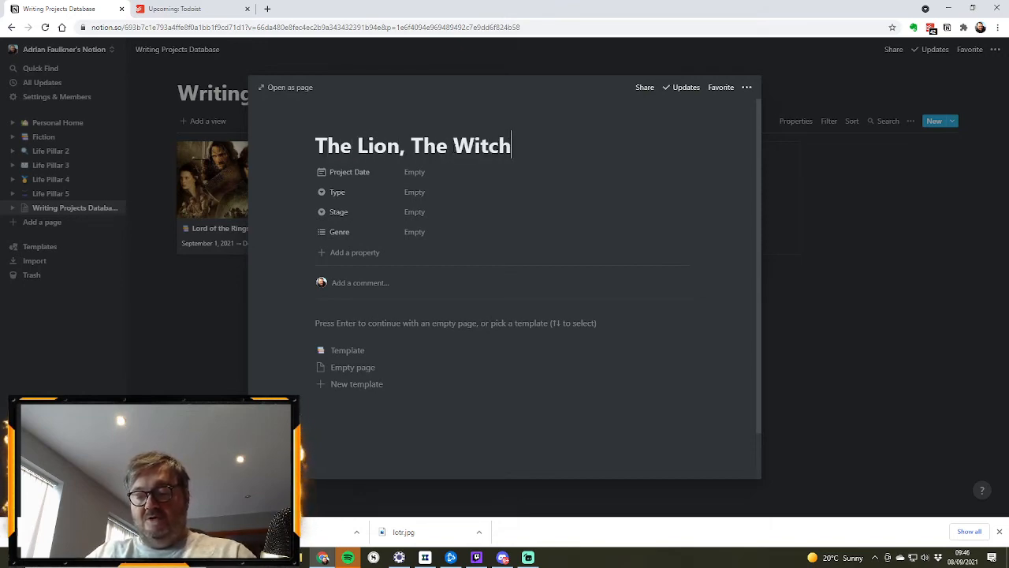
pyautogui.write(' And T')
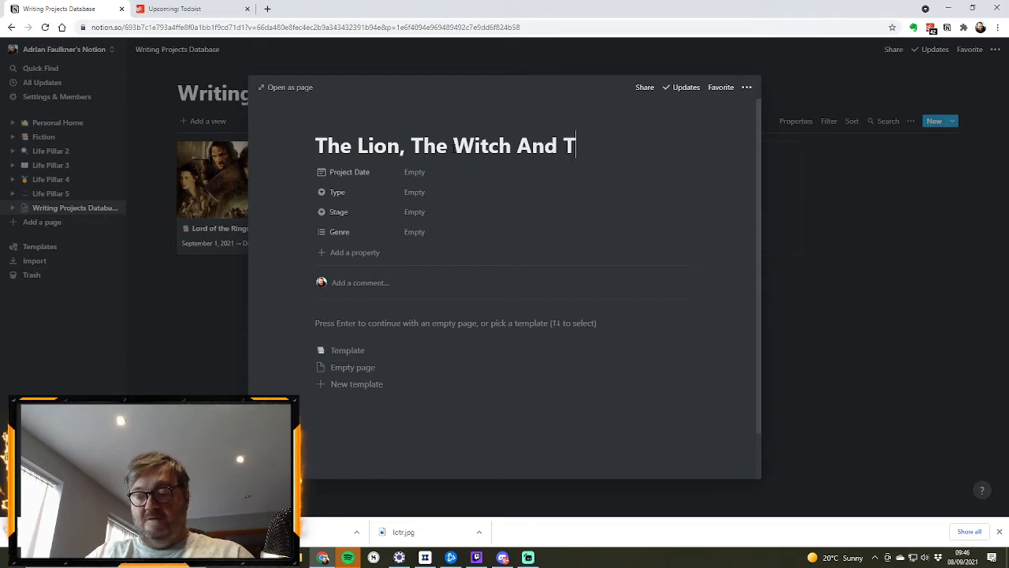
pyautogui.write('h Wardrobe')
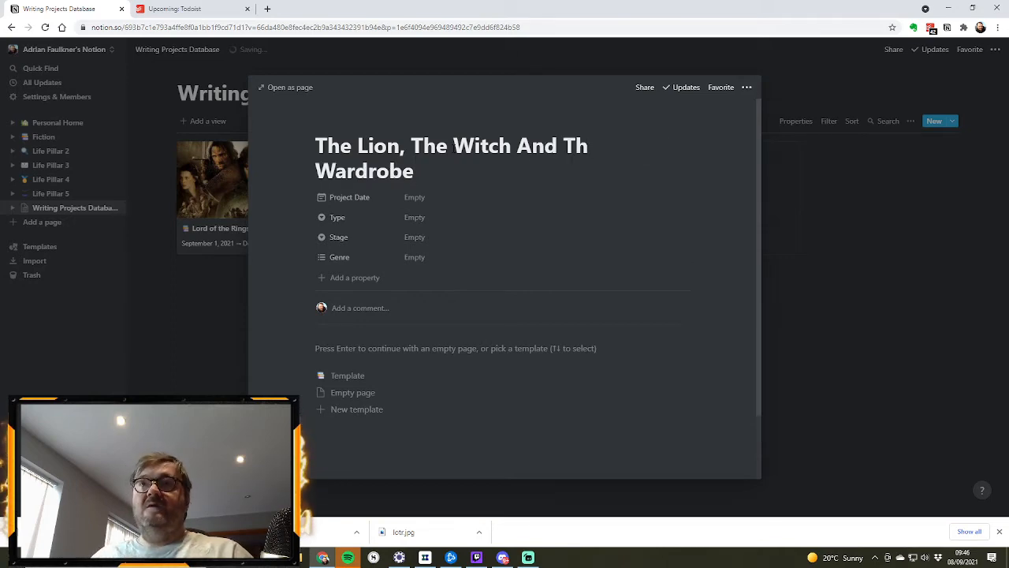
pyautogui.click(576, 146)
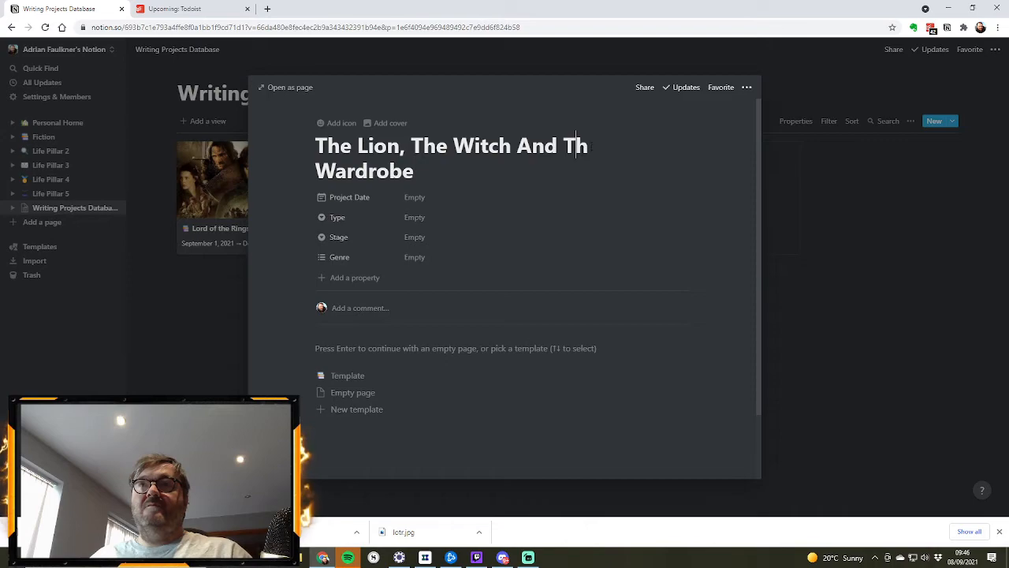
pyautogui.press('Right')
pyautogui.press('Right')
pyautogui.press('Left')
pyautogui.write('e')
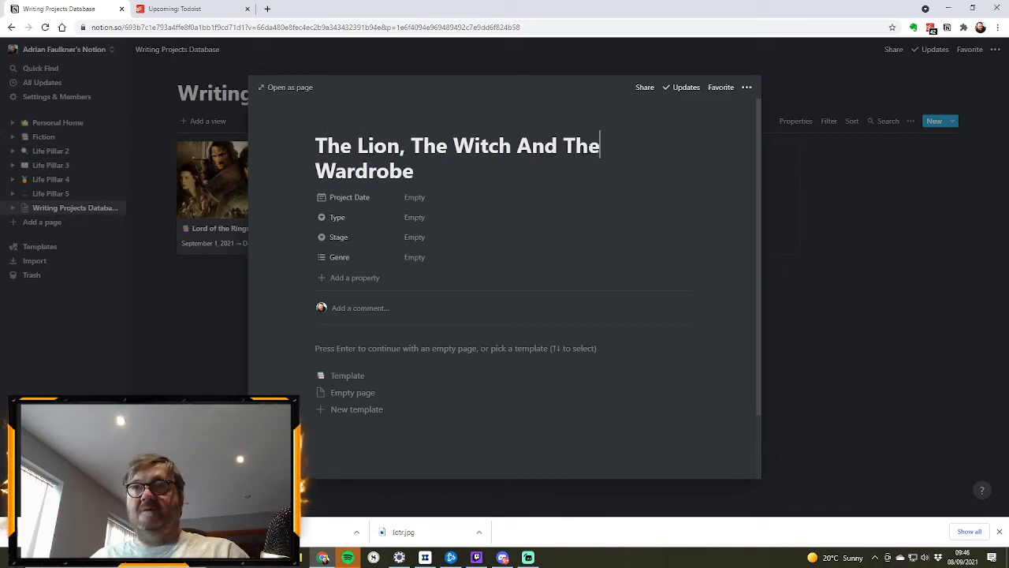
# Set the Project Date of The Lion, The Witch And The Wardrobe to September 1, 2021 through October 31, 2021
pyautogui.click(419, 202)
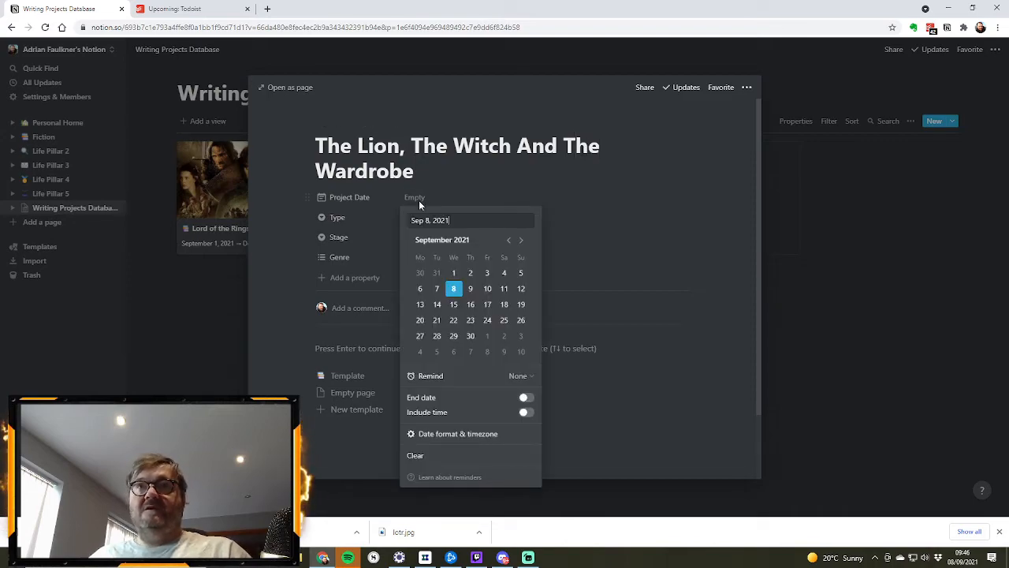
pyautogui.click(453, 272)
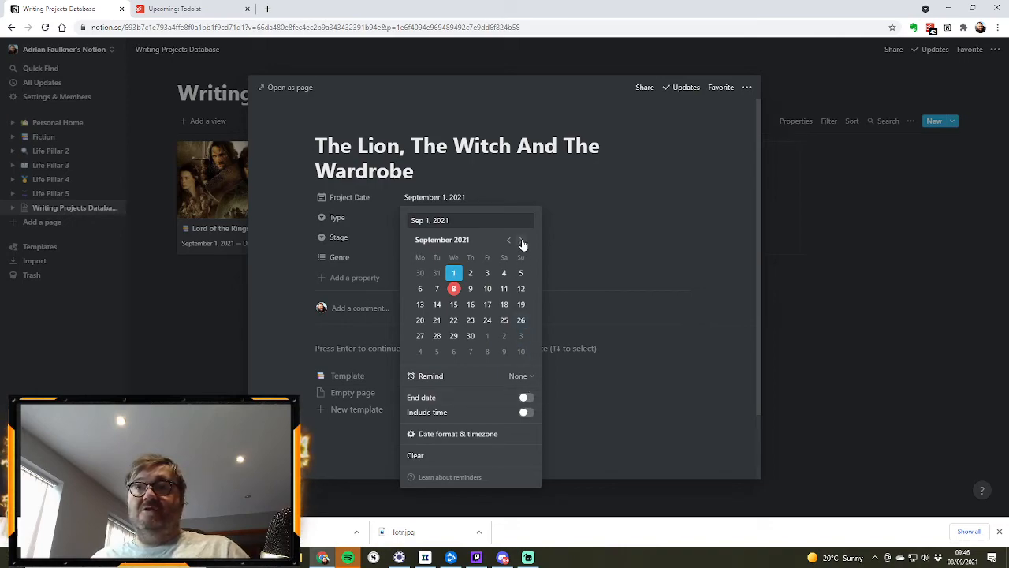
pyautogui.click(526, 398)
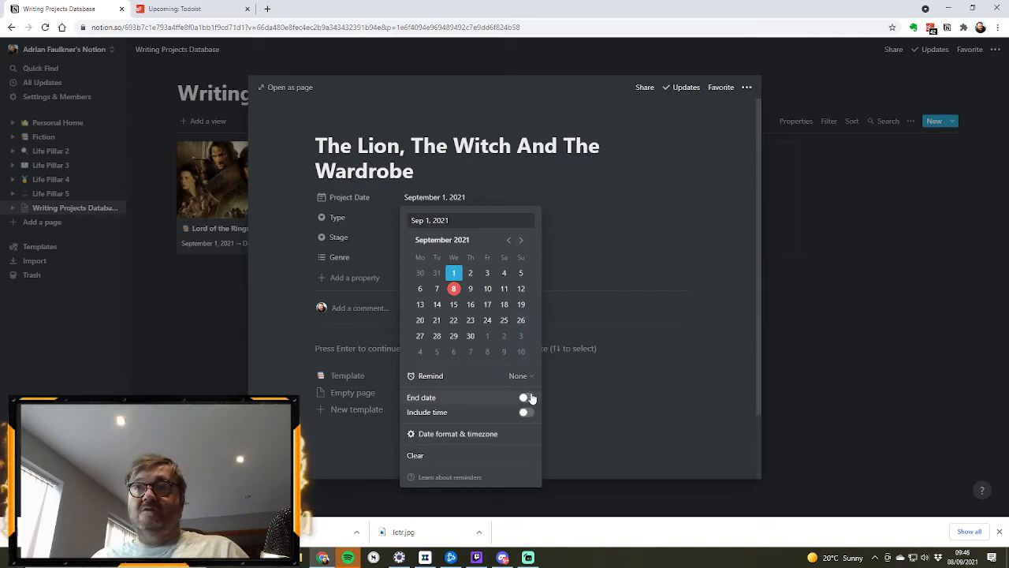
pyautogui.click(521, 241)
pyautogui.click(520, 336)
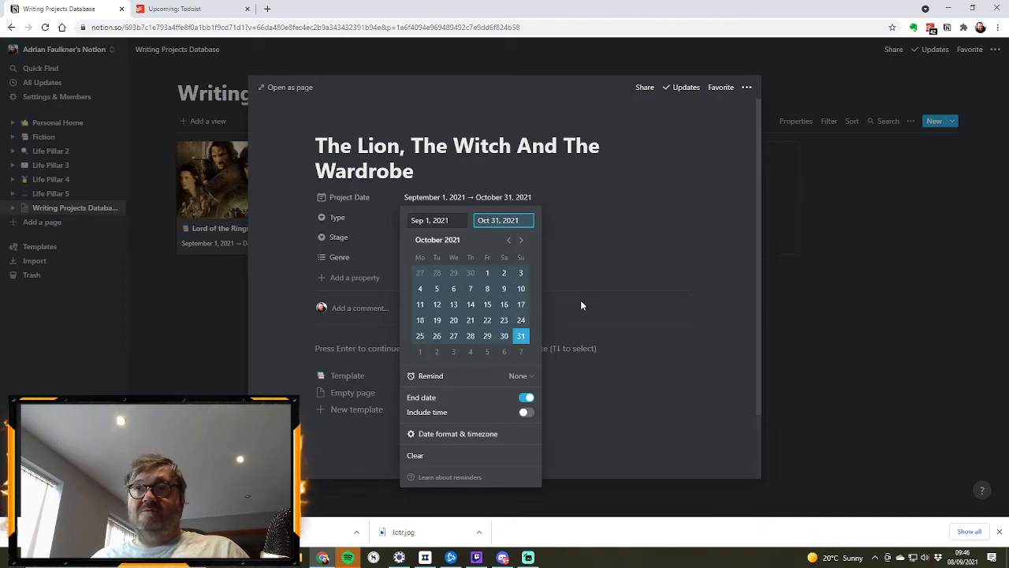
pyautogui.click(666, 230)
# Set the Type of The Lion, The Witch And The Wardrobe to Script and its Stage to Revisions
pyautogui.click(444, 219)
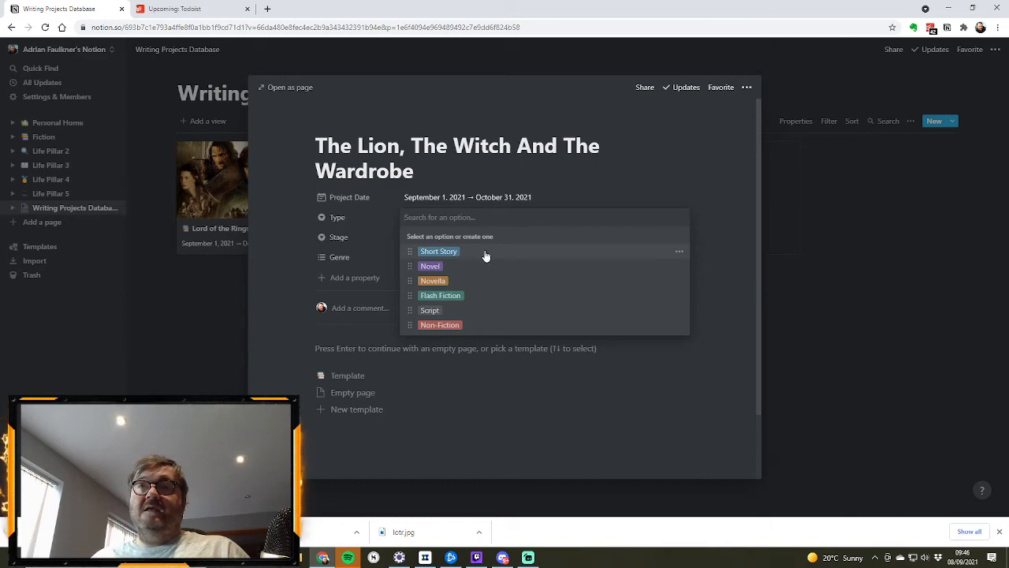
pyautogui.click(459, 310)
pyautogui.click(629, 206)
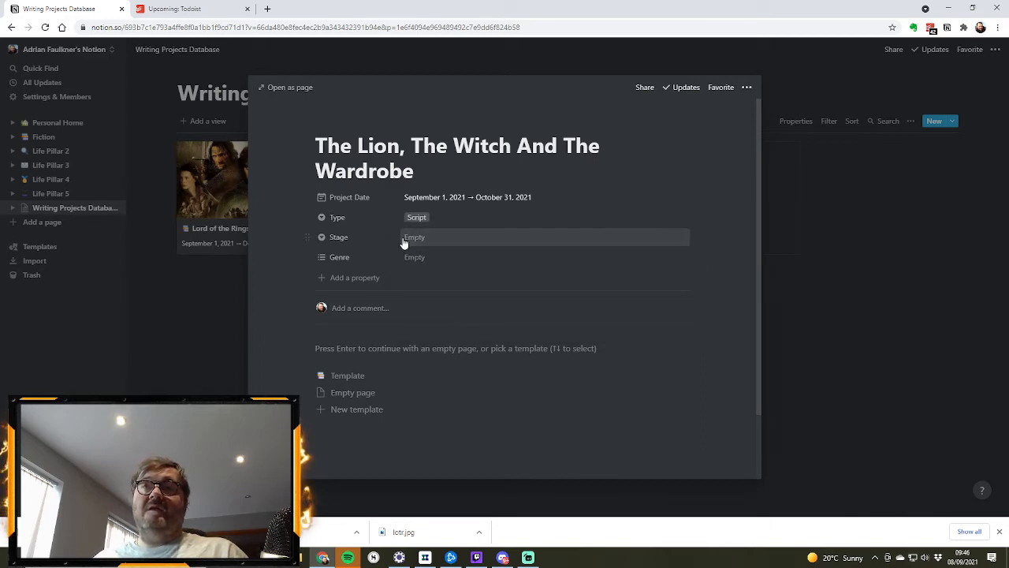
pyautogui.click(465, 238)
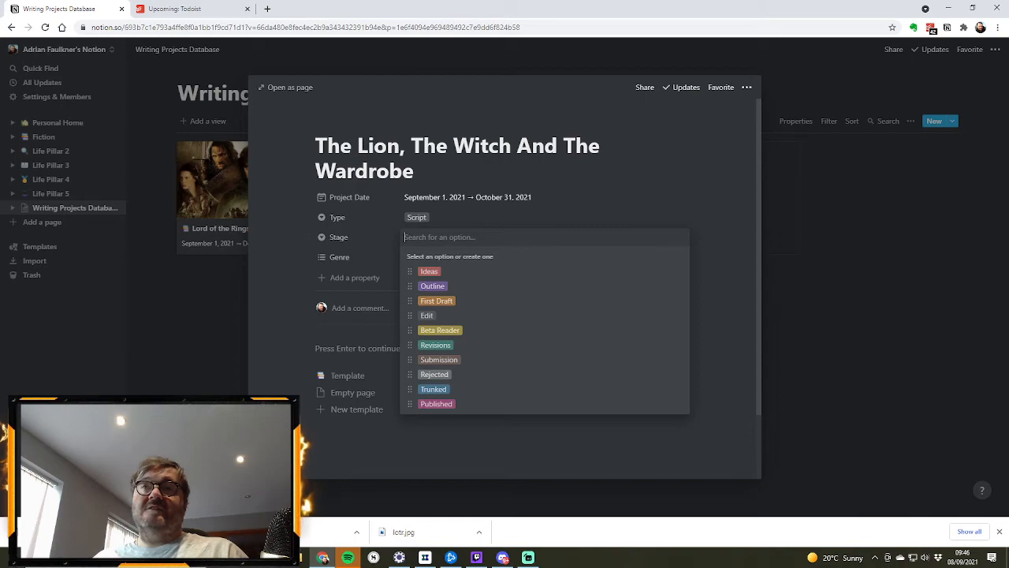
pyautogui.click(459, 346)
# Set the Genre to Fantasy and Memoir, and apply the existing Template to the page body
pyautogui.click(419, 266)
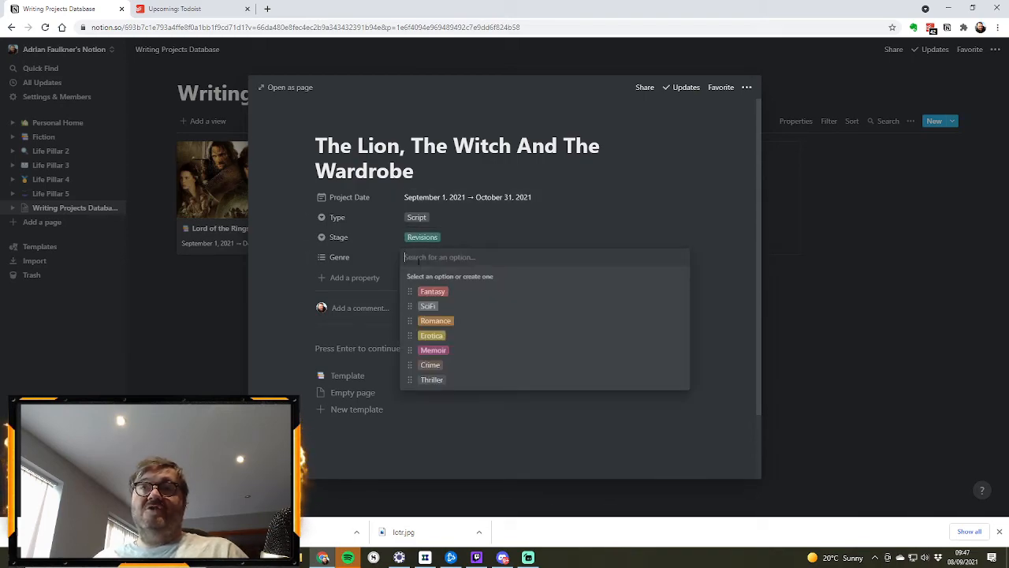
pyautogui.click(441, 292)
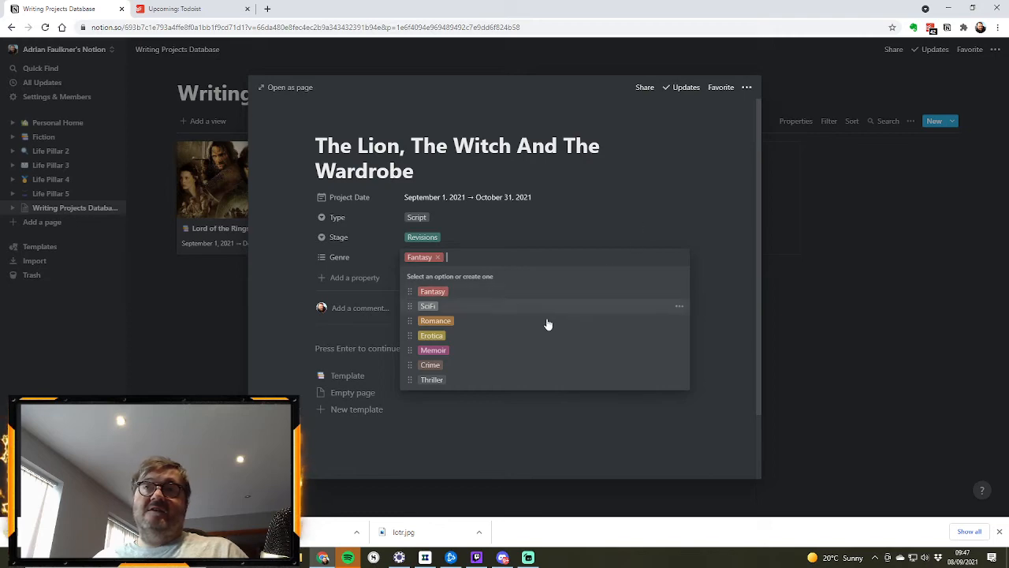
pyautogui.click(450, 350)
pyautogui.click(650, 211)
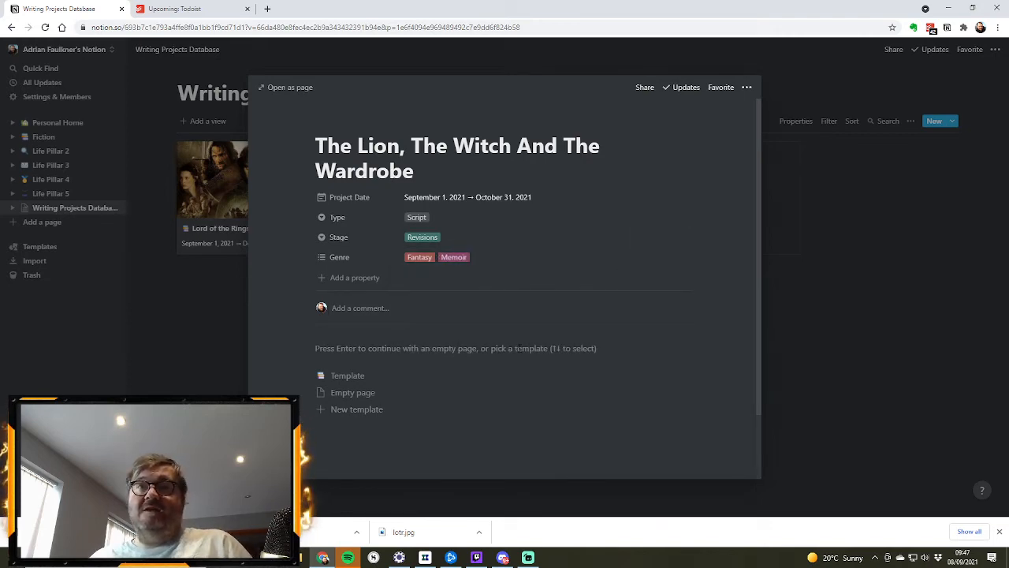
pyautogui.click(354, 384)
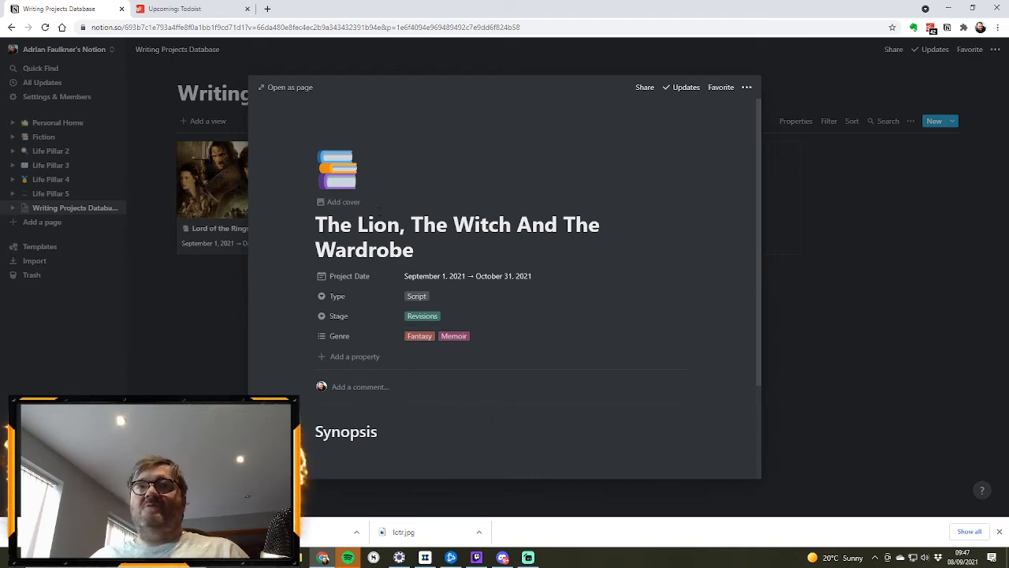
# Add a cover to the page, replace it with the uploaded image lww, and return to the gallery
pyautogui.click(352, 203)
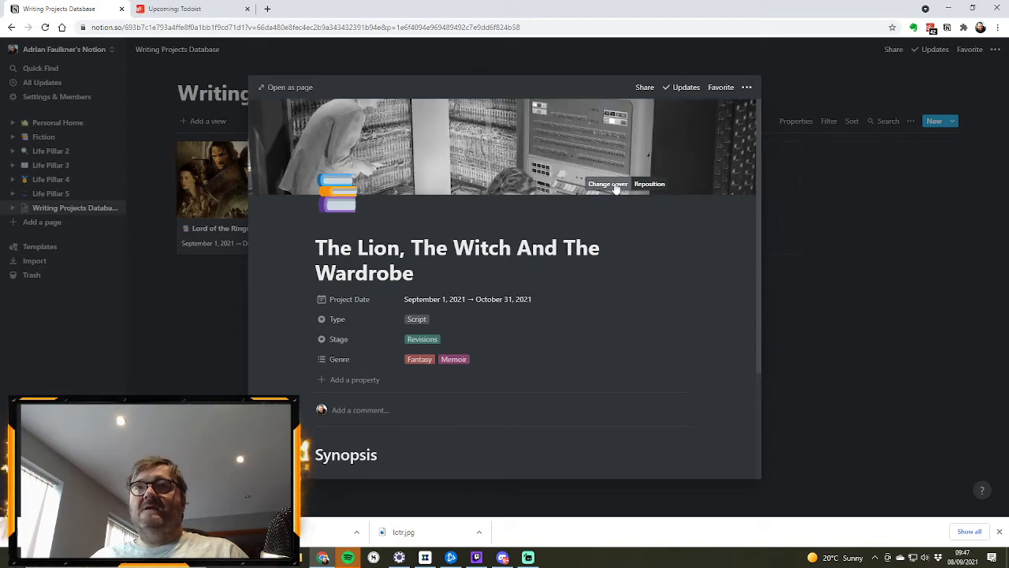
pyautogui.click(617, 186)
pyautogui.click(523, 203)
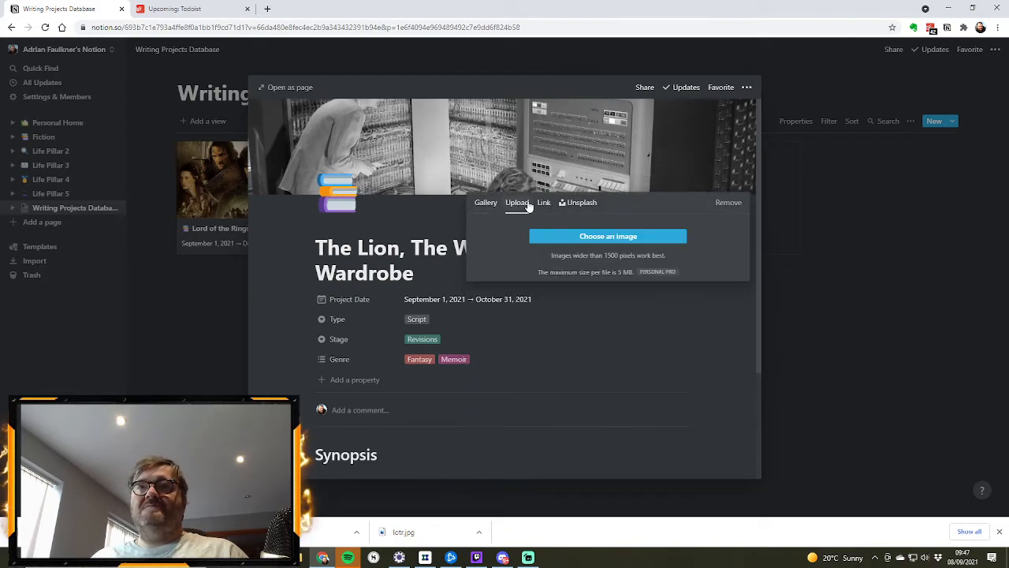
pyautogui.click(605, 237)
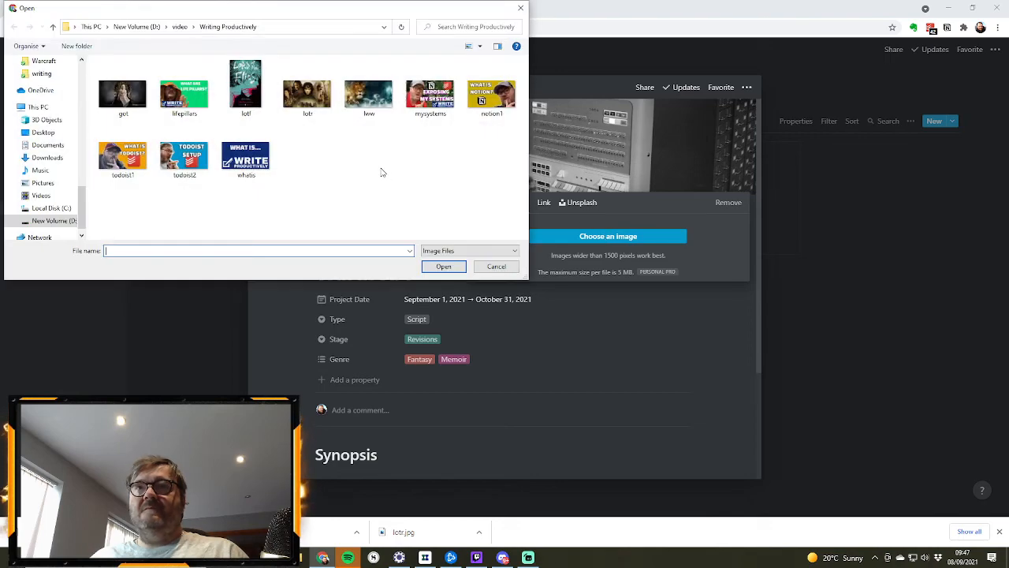
pyautogui.click(368, 93)
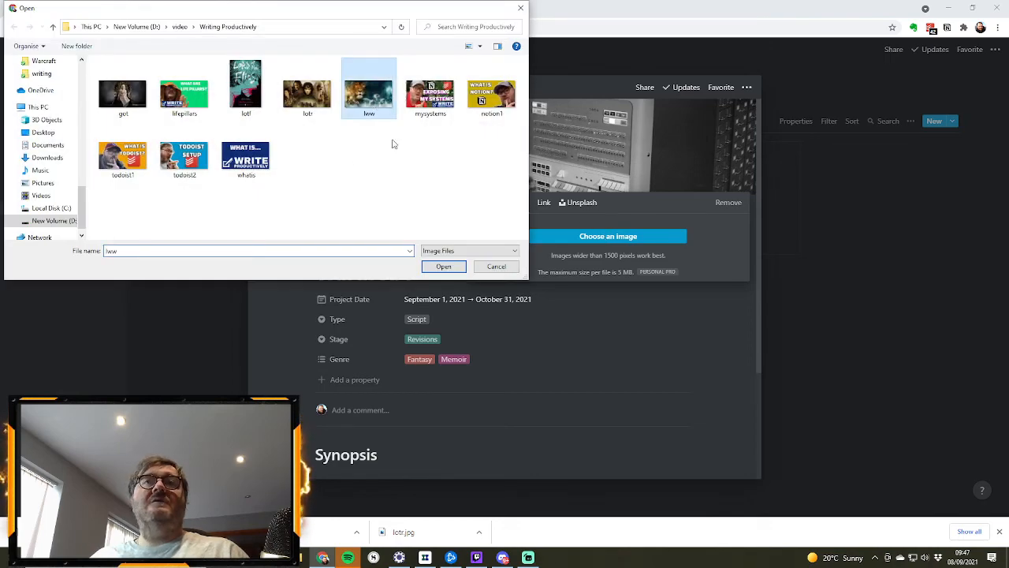
pyautogui.click(444, 266)
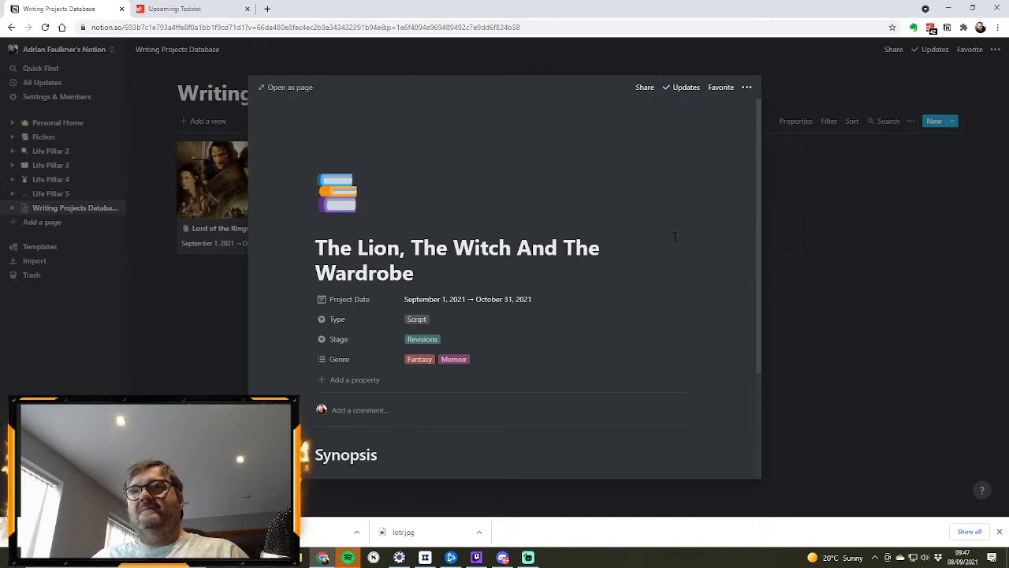
pyautogui.click(840, 248)
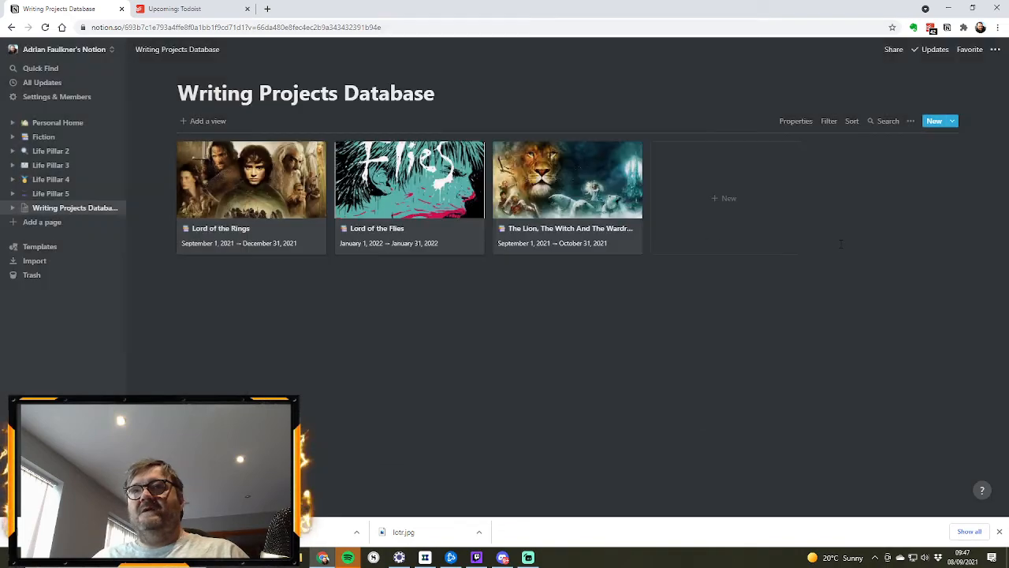
pyautogui.click(849, 126)
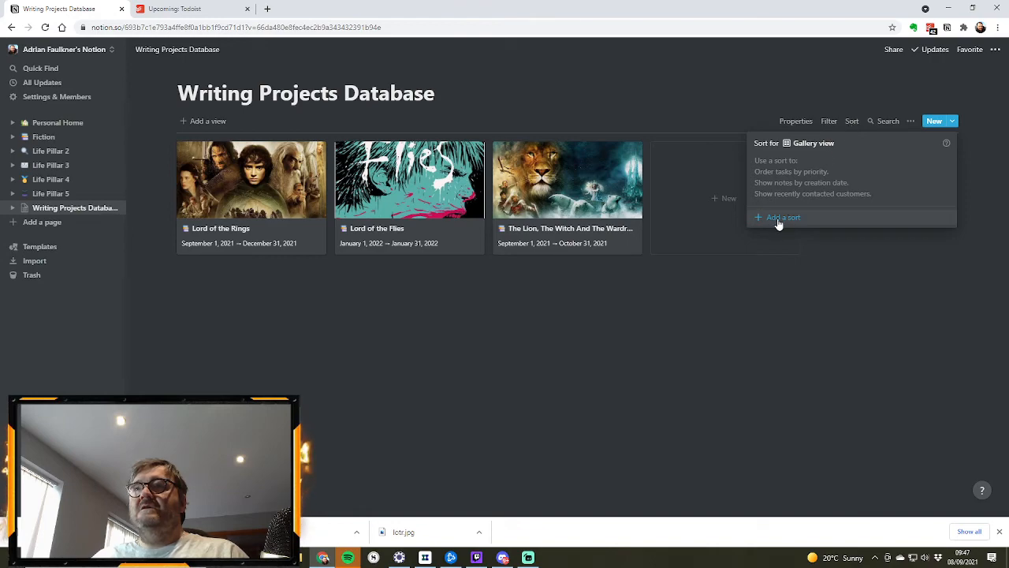
pyautogui.click(737, 85)
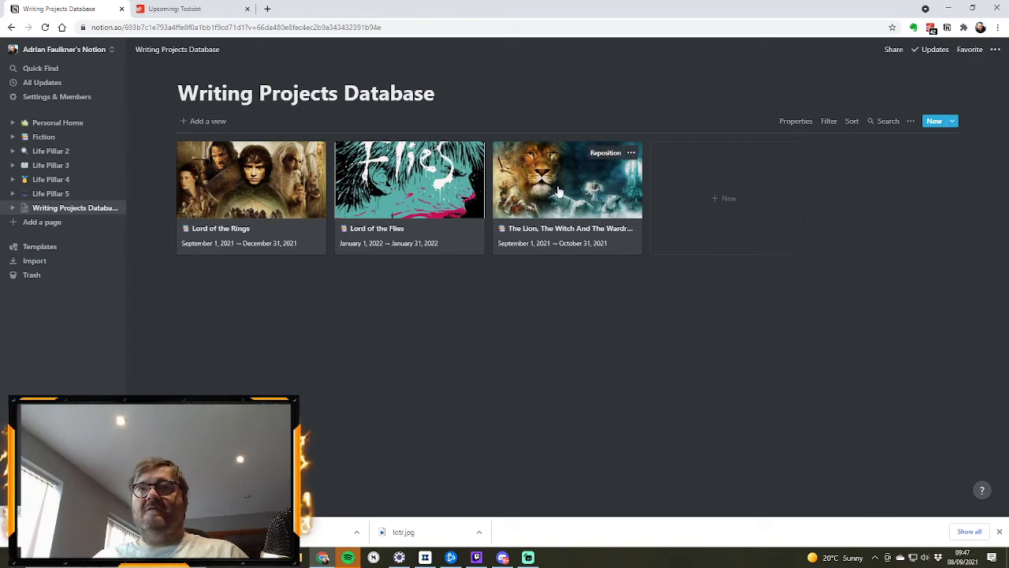
pyautogui.click(526, 200)
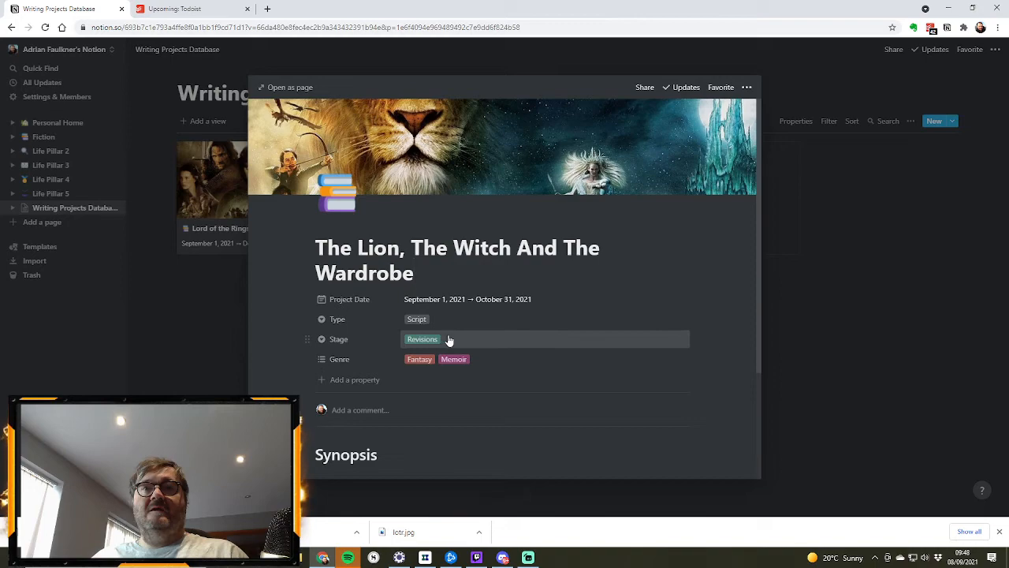
pyautogui.click(885, 304)
# Add a filter to the gallery view so that only projects whose Stage is not Trunked are shown
pyautogui.click(833, 122)
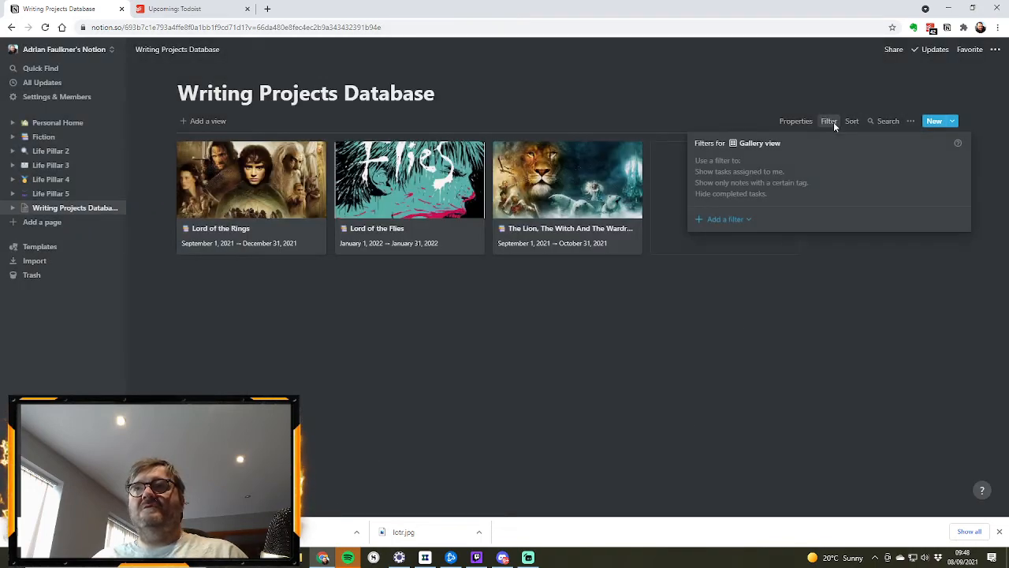
pyautogui.click(731, 221)
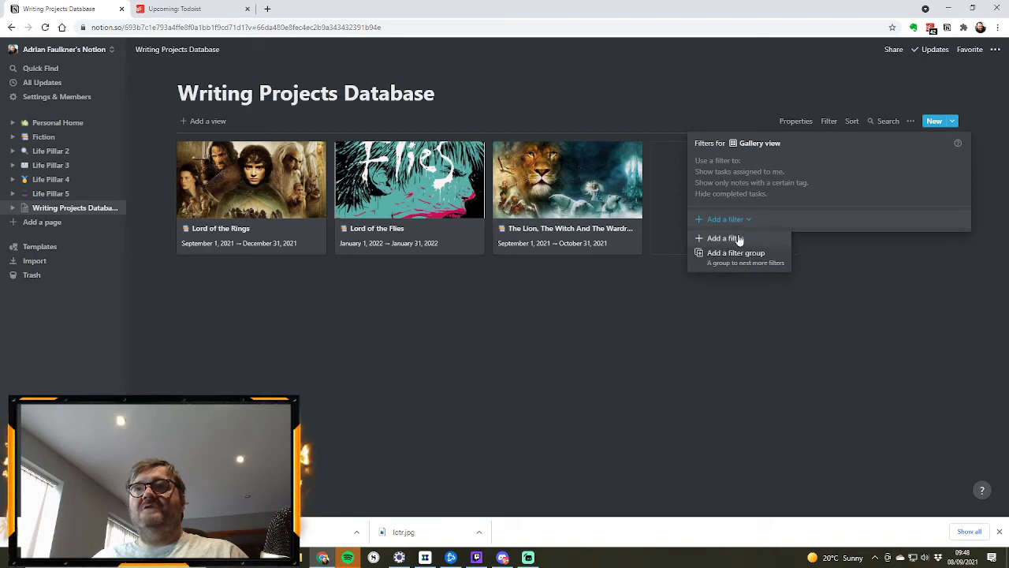
pyautogui.click(738, 240)
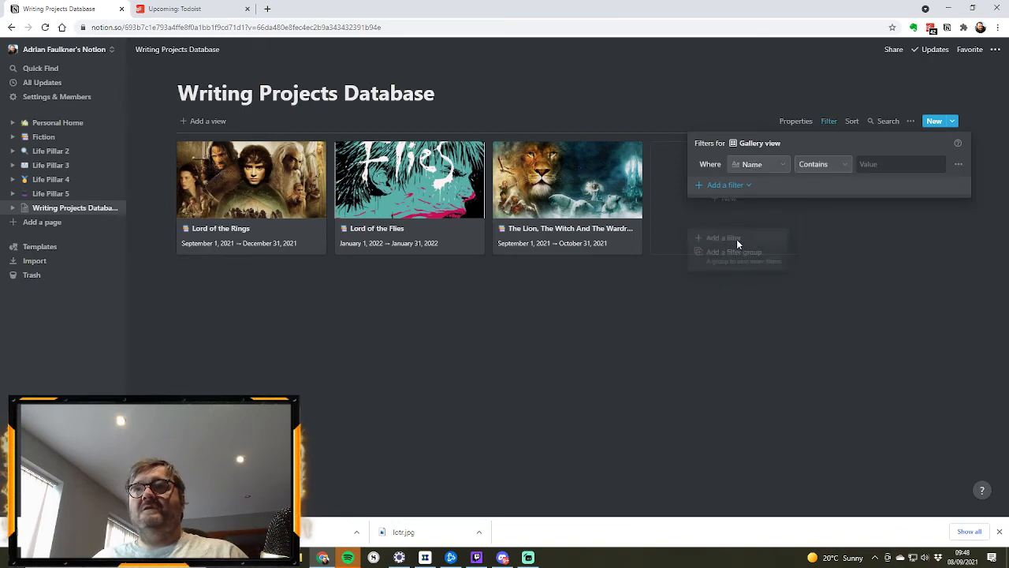
pyautogui.click(772, 163)
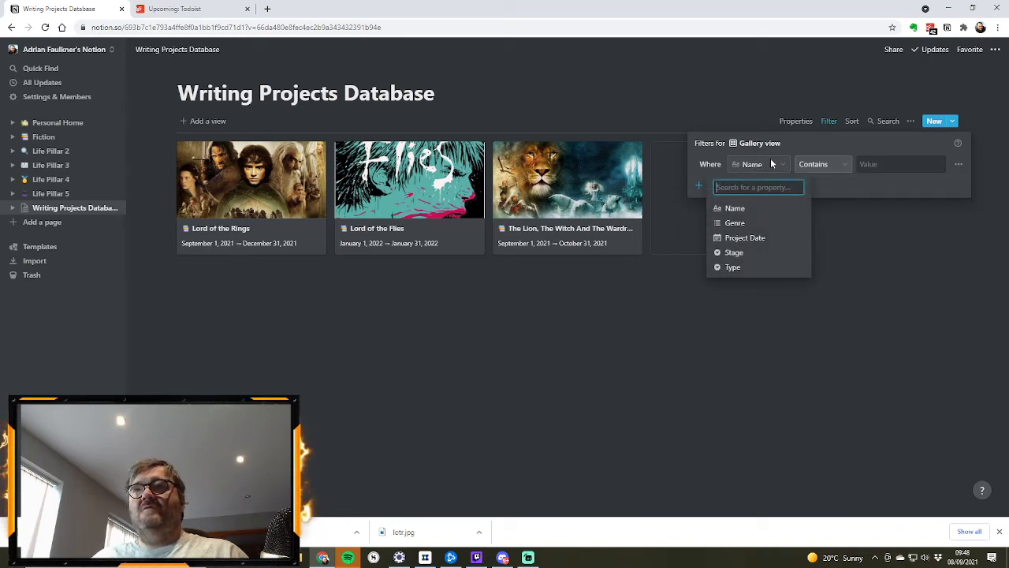
pyautogui.click(751, 254)
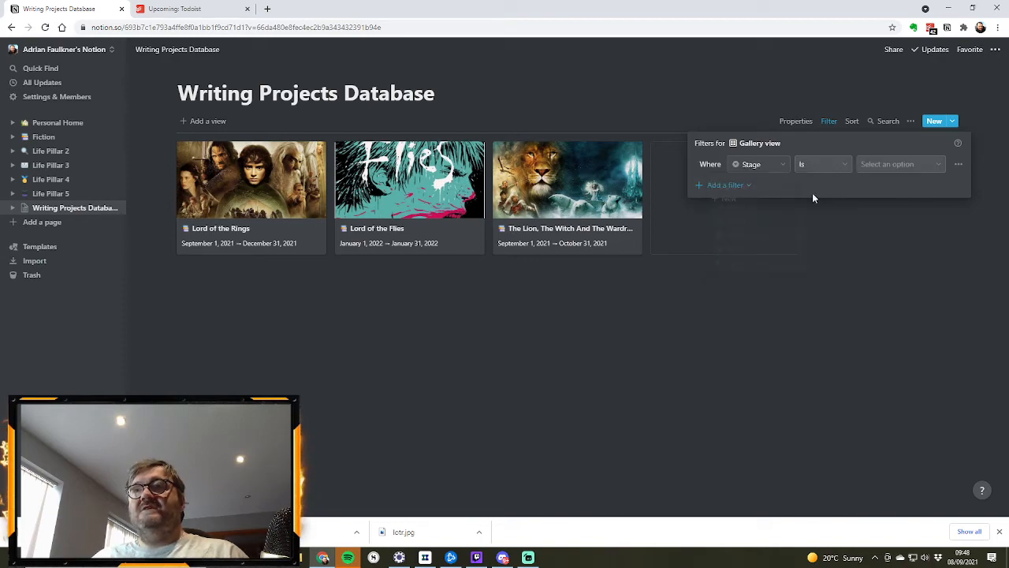
pyautogui.click(841, 164)
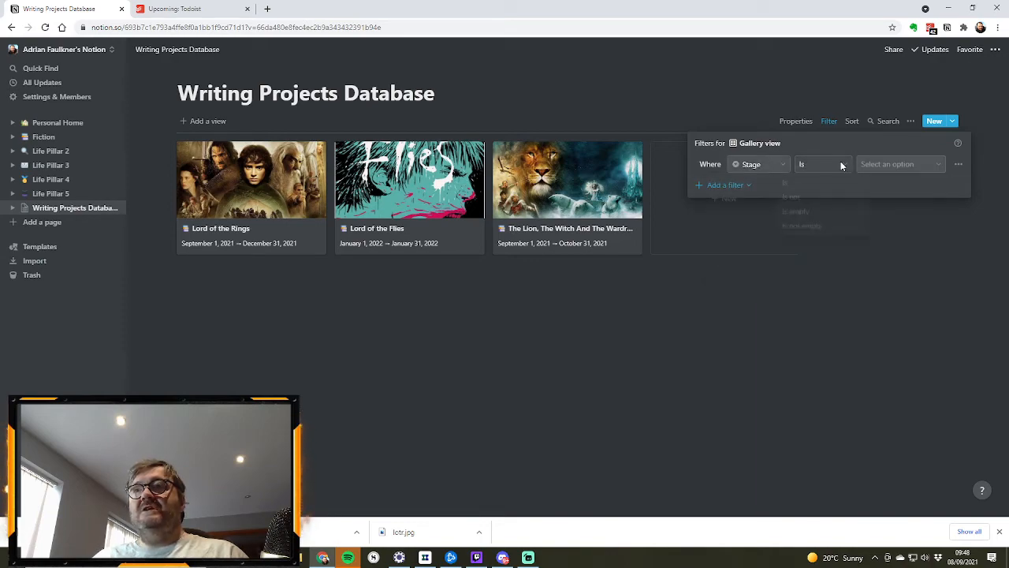
pyautogui.click(790, 198)
pyautogui.click(909, 166)
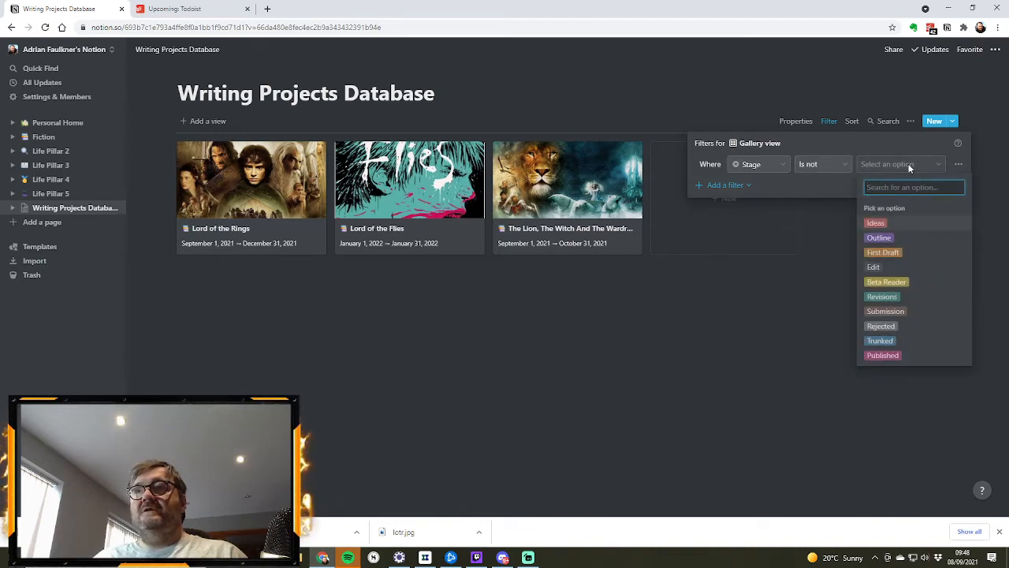
pyautogui.click(896, 343)
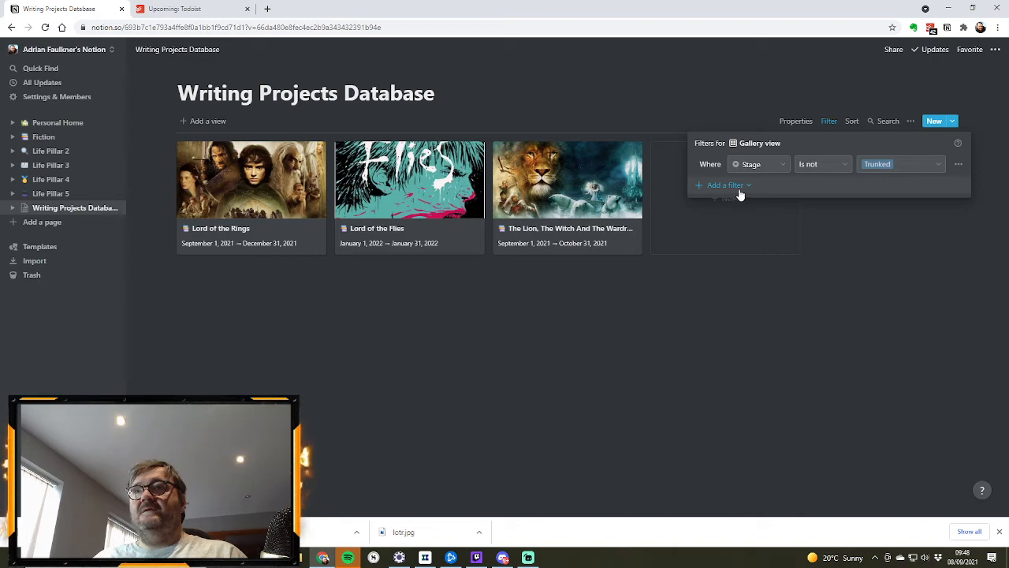
# Change the Stage of The Lion, The Witch And The Wardrobe to Trunked and return to the gallery
pyautogui.click(920, 269)
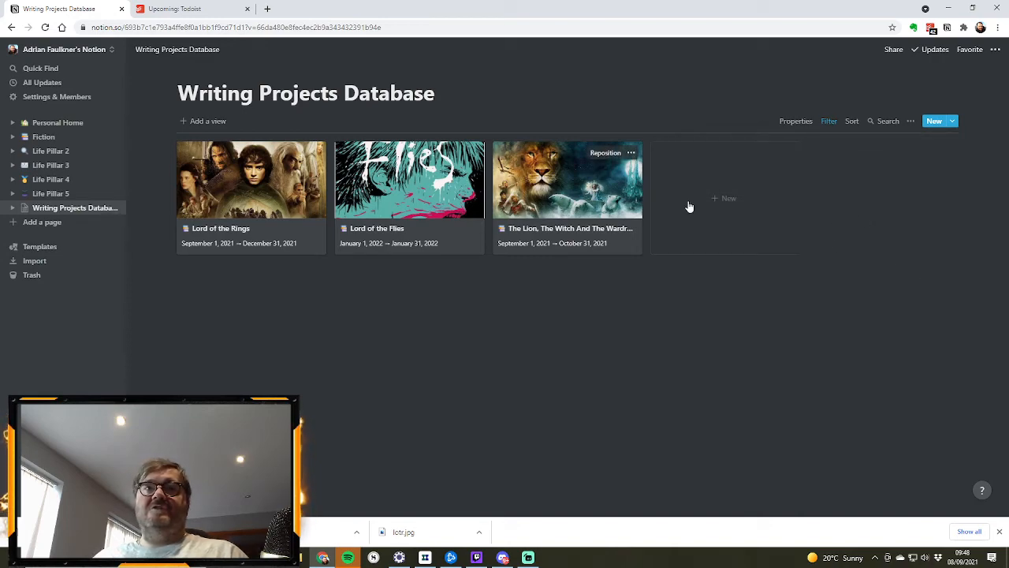
pyautogui.click(568, 202)
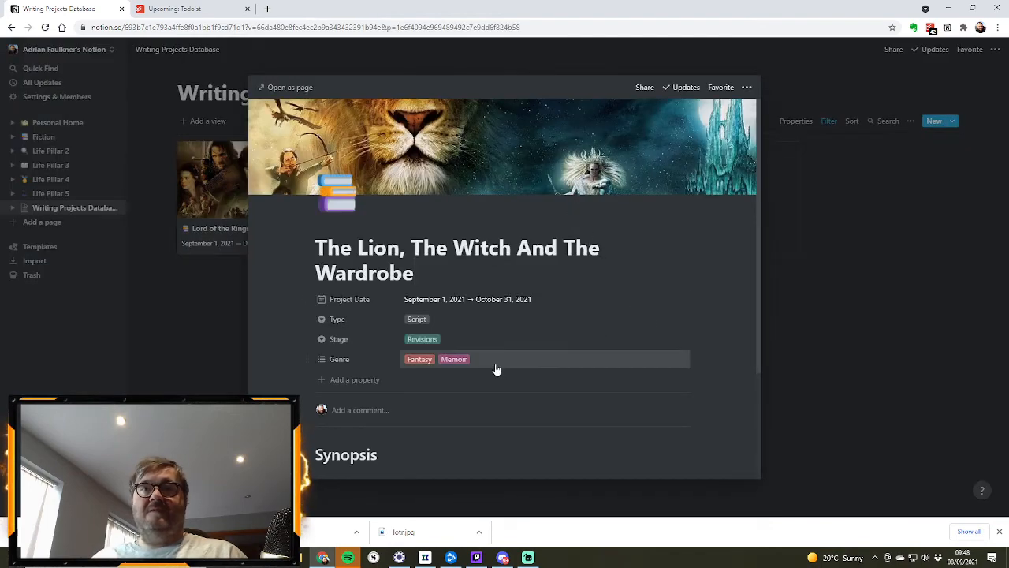
pyautogui.click(436, 342)
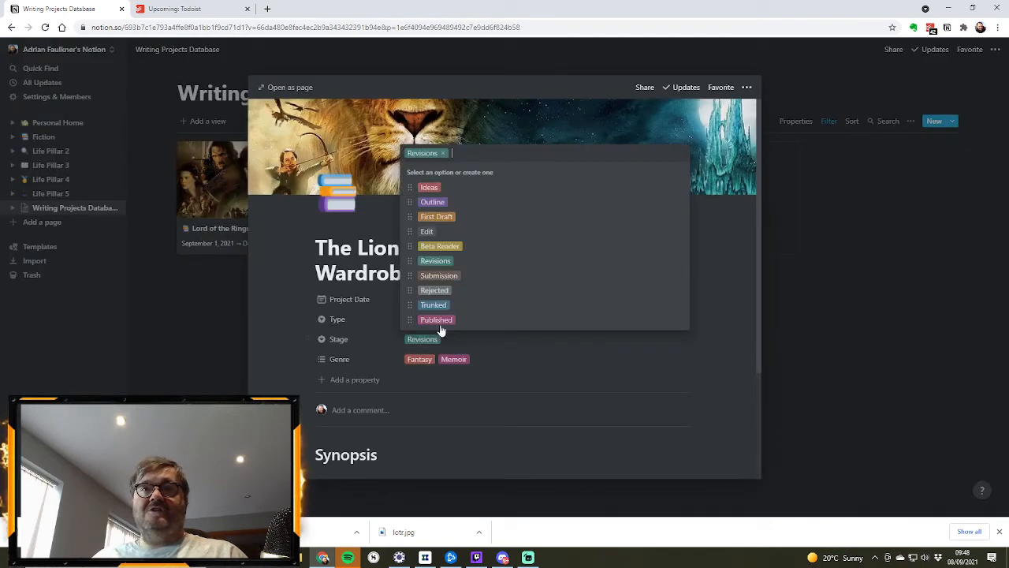
pyautogui.click(444, 307)
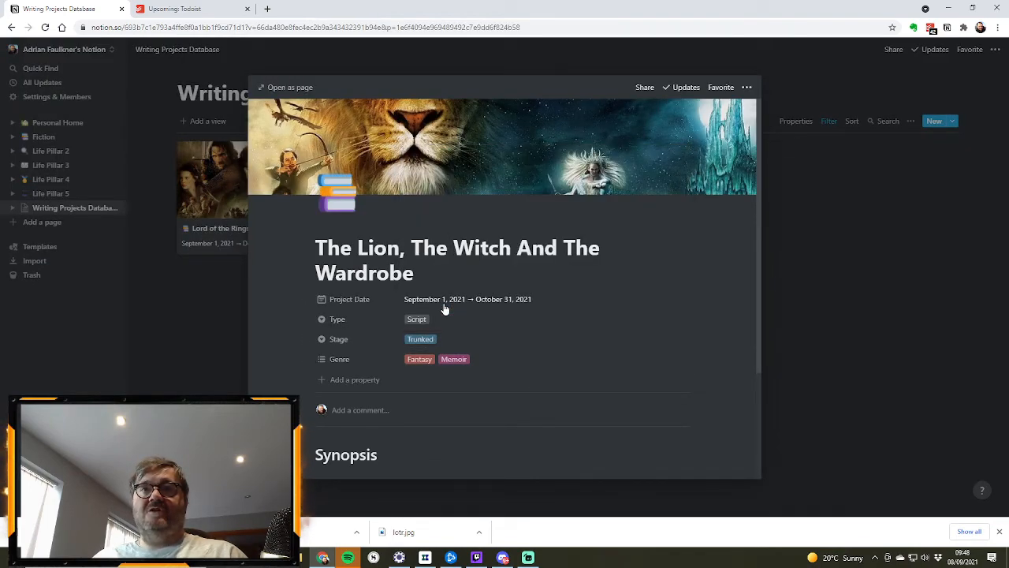
pyautogui.click(863, 309)
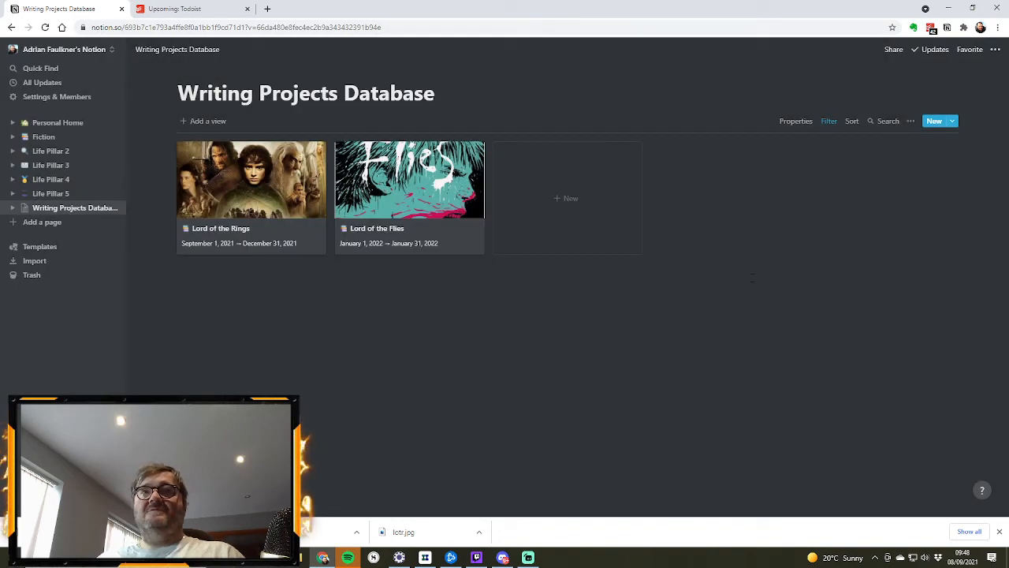
# Add a Table view named All Novels to the Writing Projects Database
pyautogui.click(13, 208)
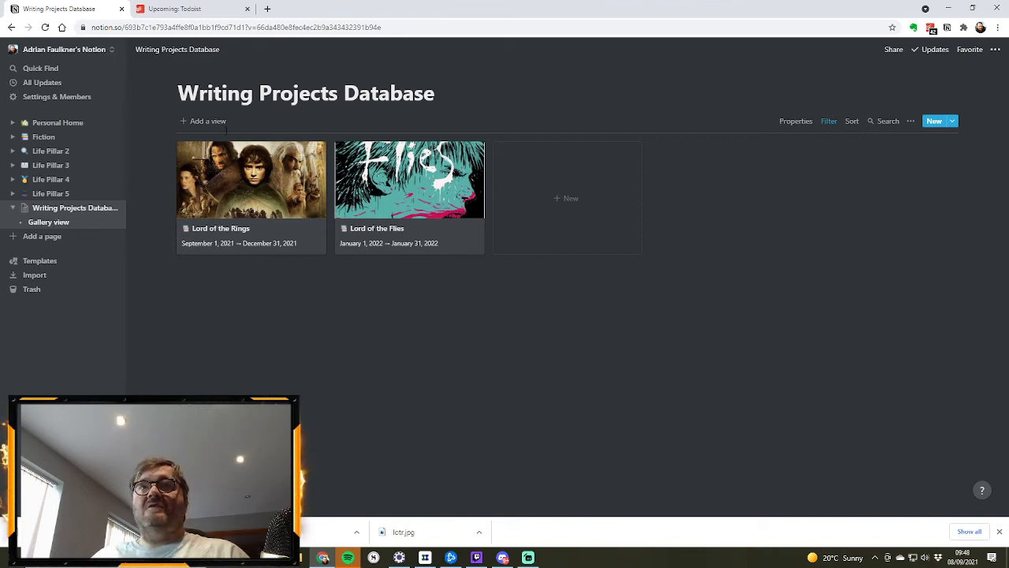
pyautogui.click(227, 124)
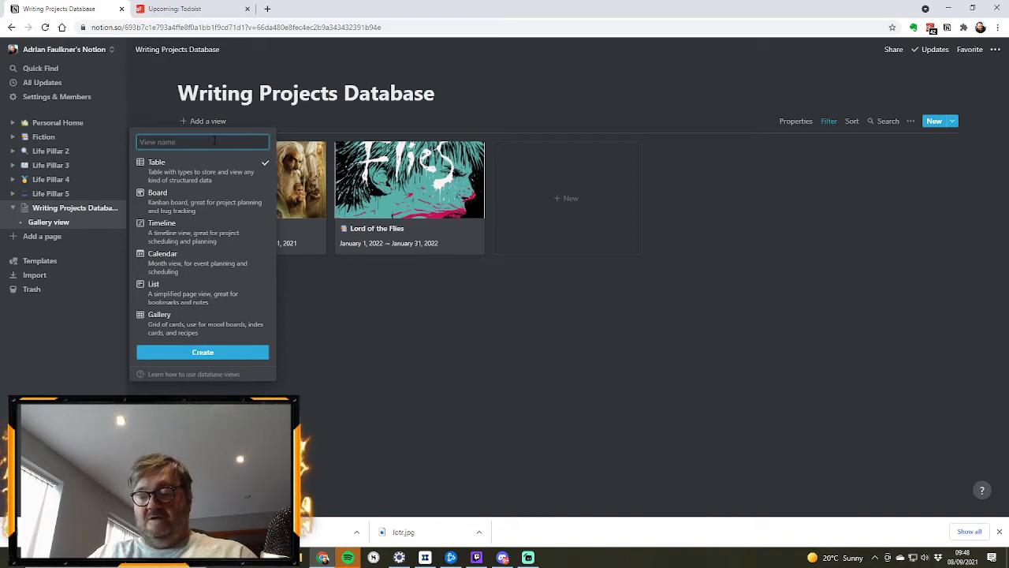
pyautogui.write('All Novels')
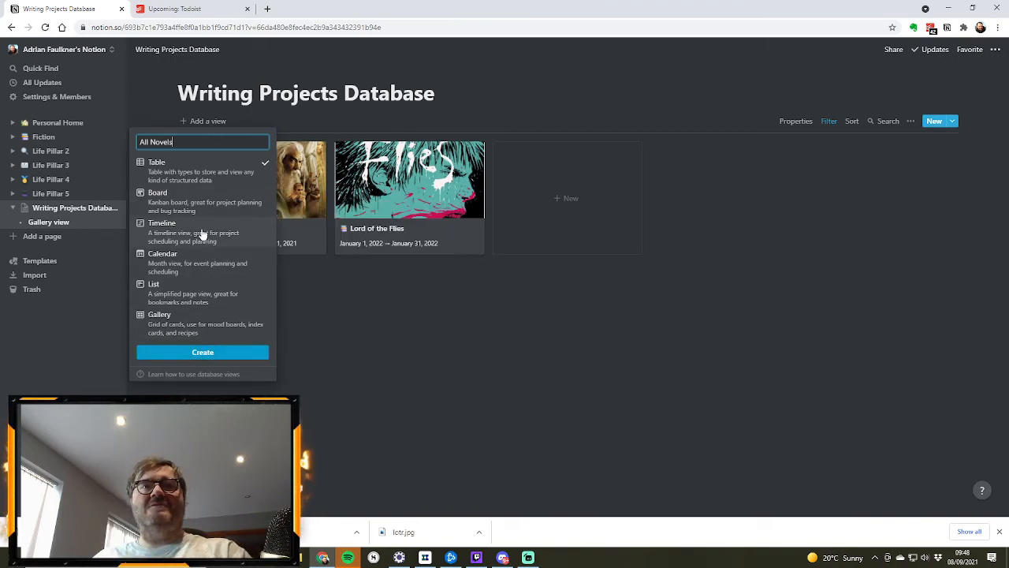
pyautogui.click(201, 352)
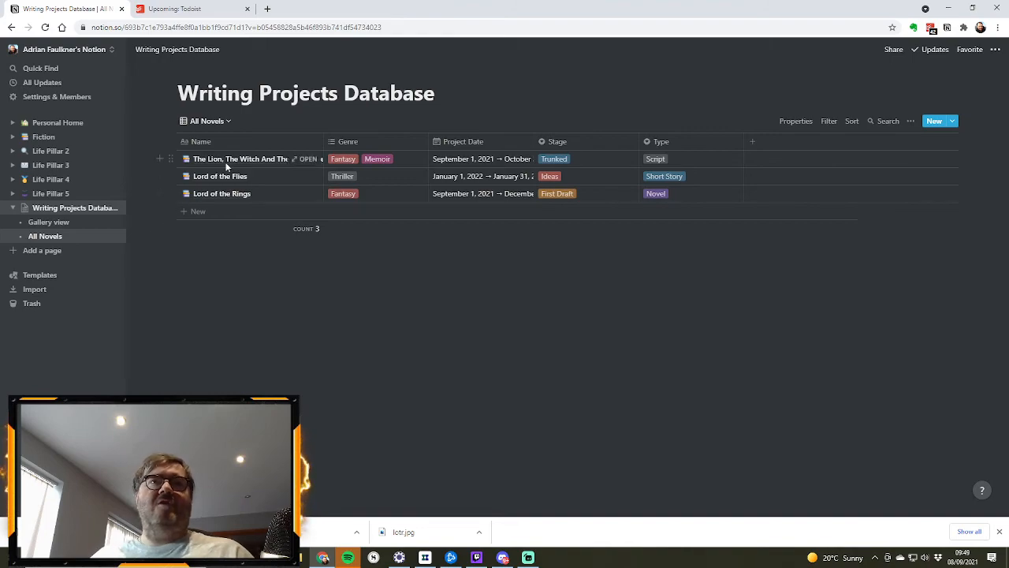
# Go back to the gallery view and add another Gallery view named Everything to the database
pyautogui.click(49, 222)
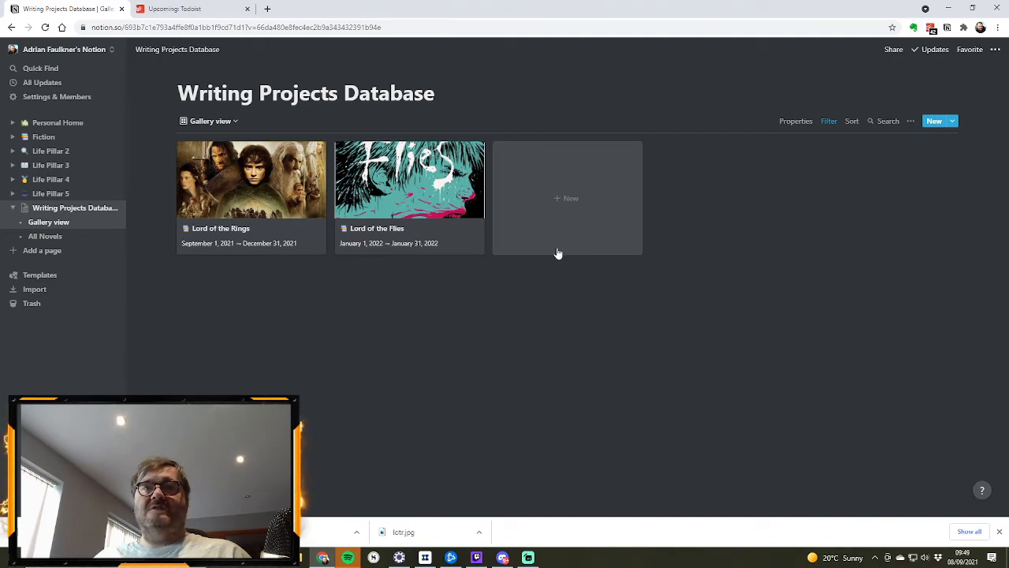
pyautogui.click(235, 122)
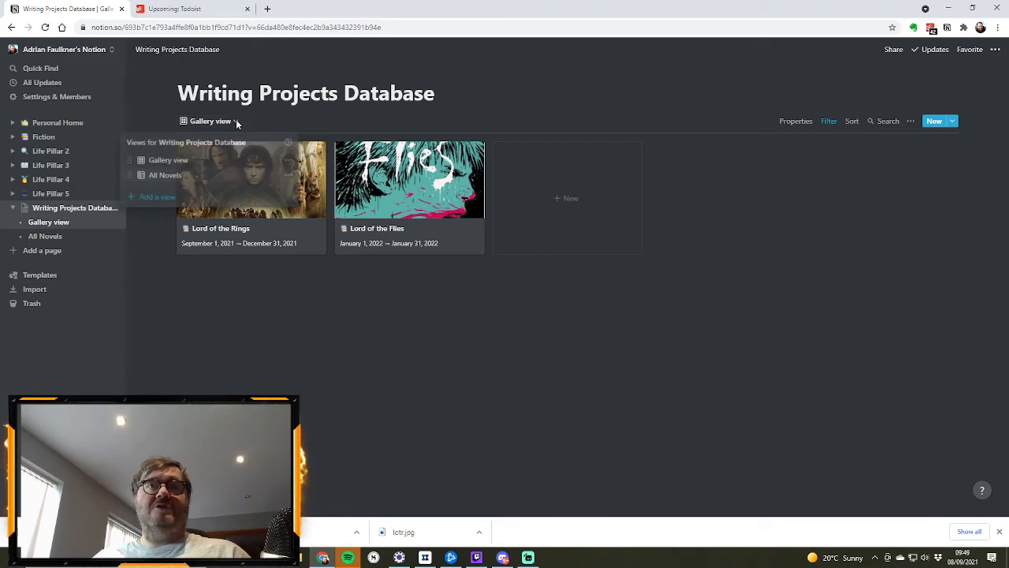
pyautogui.click(158, 198)
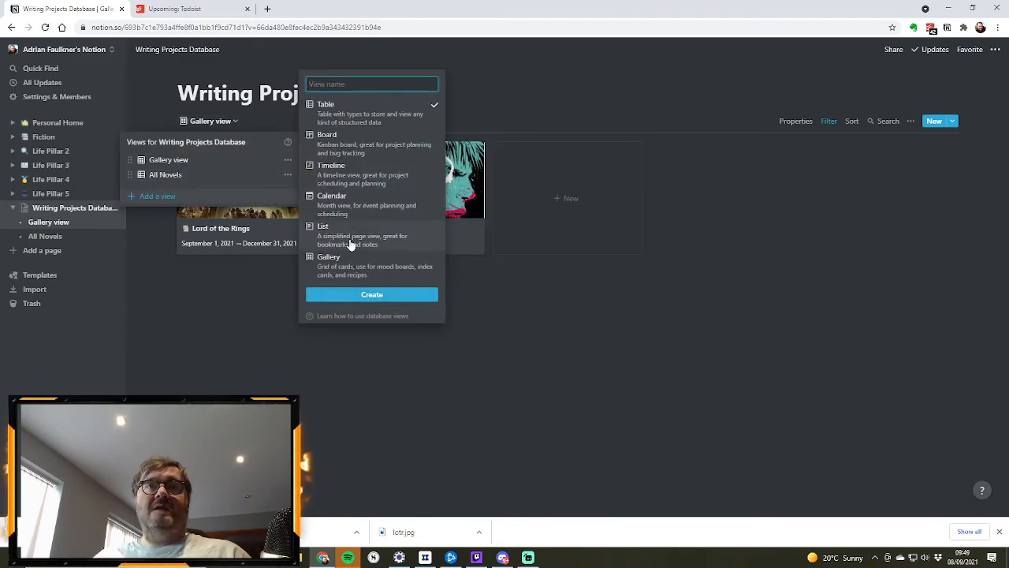
pyautogui.click(351, 264)
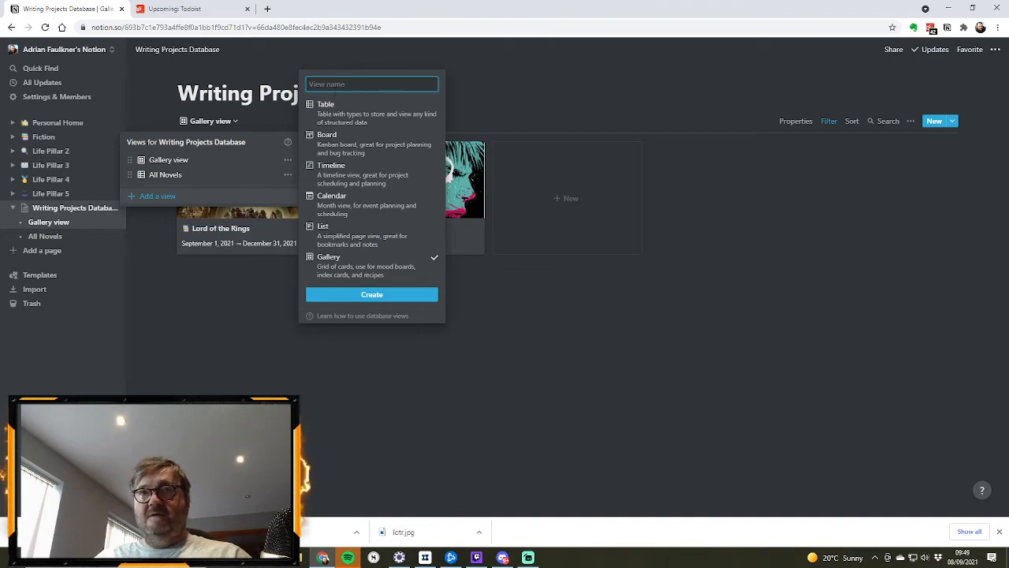
pyautogui.write('Everything')
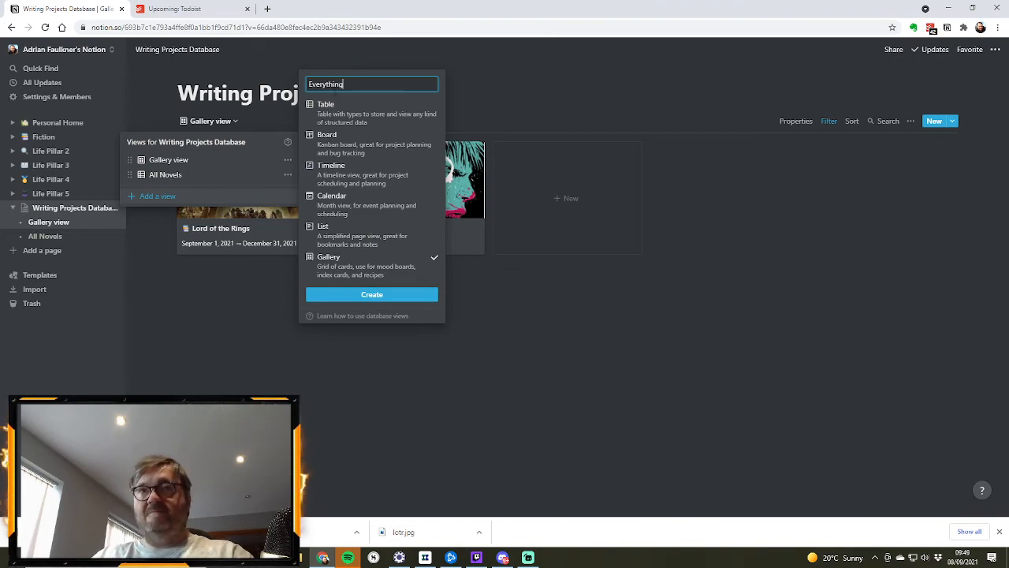
pyautogui.click(372, 296)
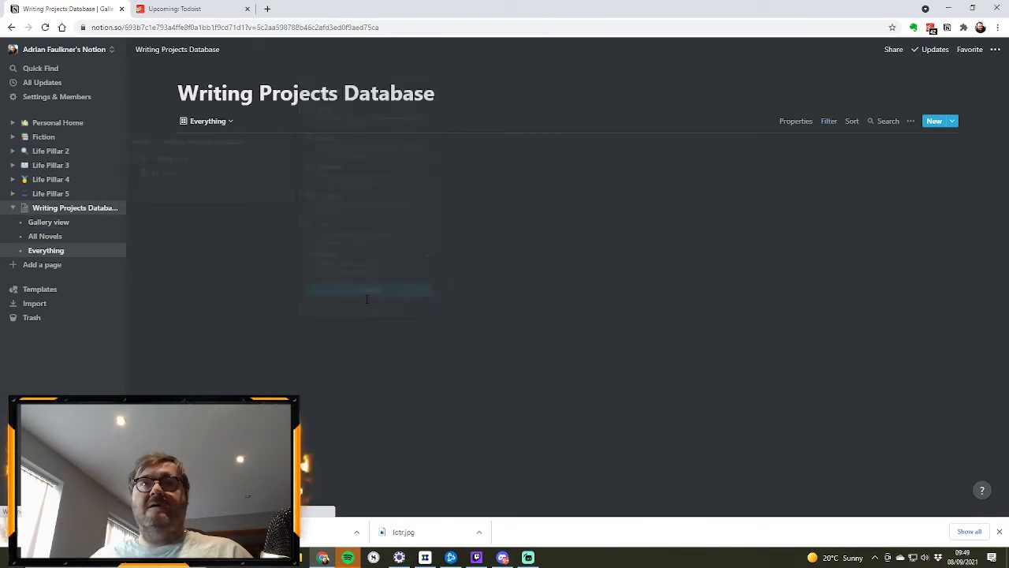
# Rename the original filtered gallery view to Active Projects
pyautogui.click(68, 224)
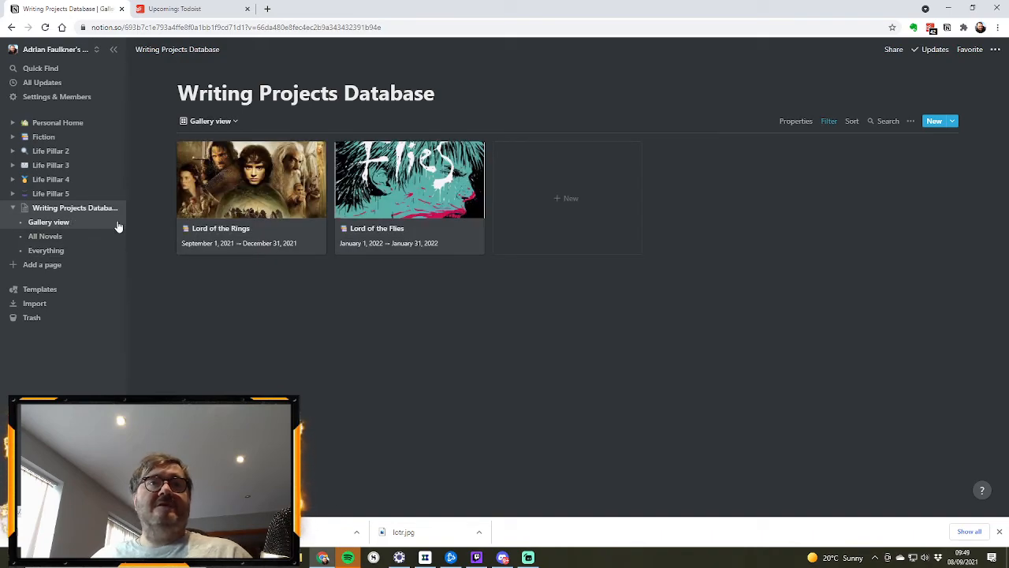
pyautogui.click(236, 122)
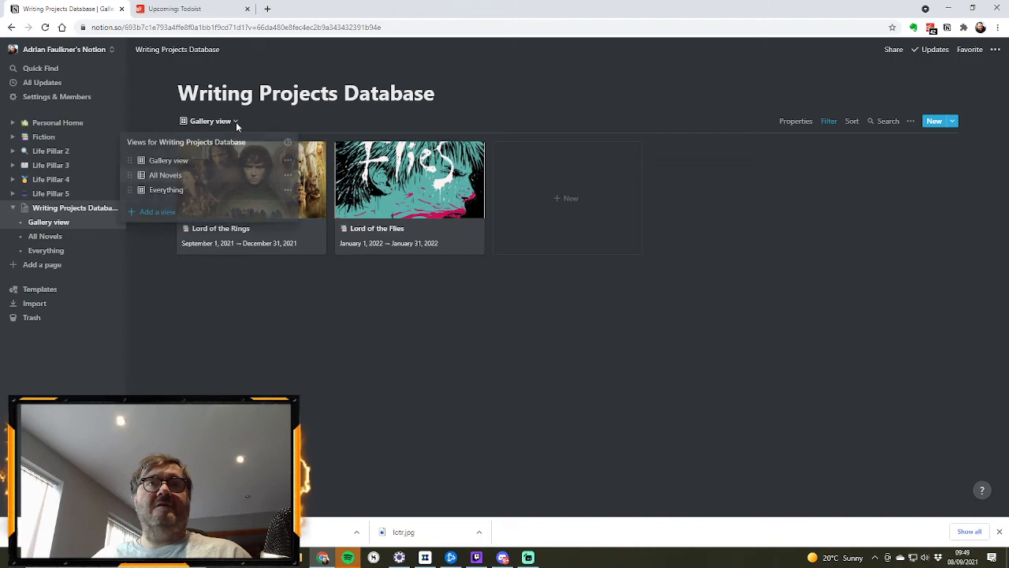
pyautogui.click(290, 159)
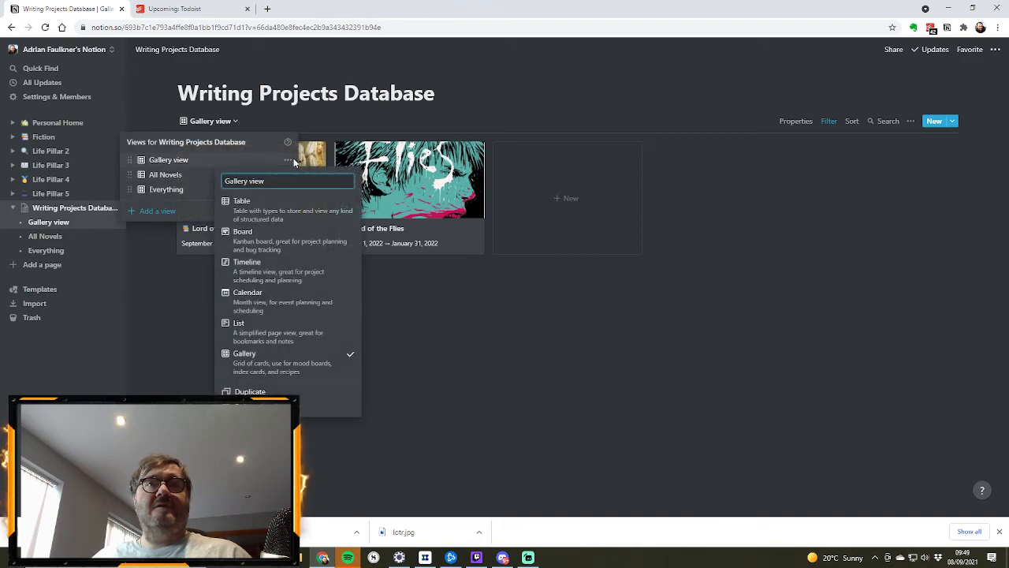
pyautogui.moveTo(281, 180); pyautogui.dragTo(222, 183)
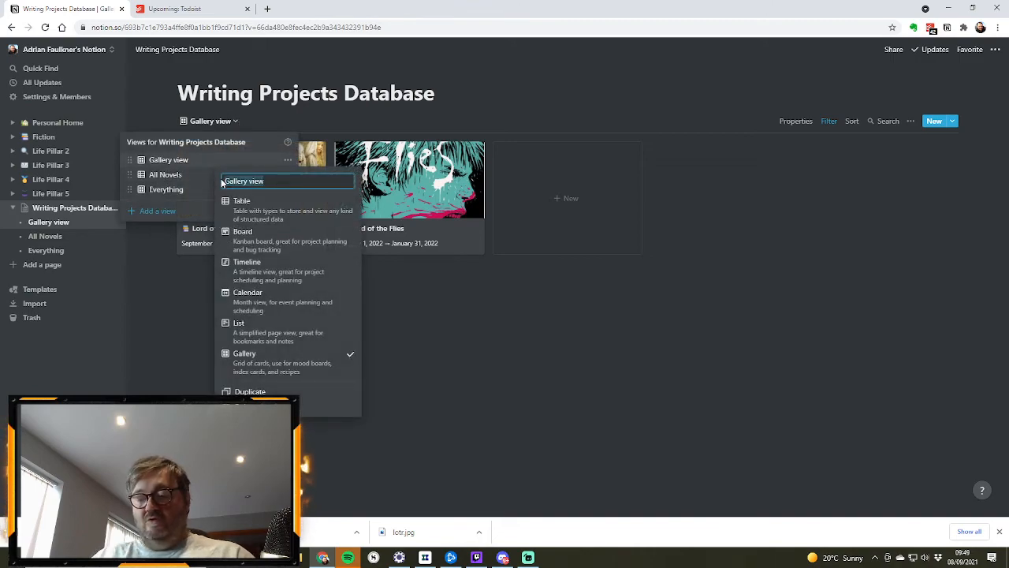
pyautogui.write('Activ')
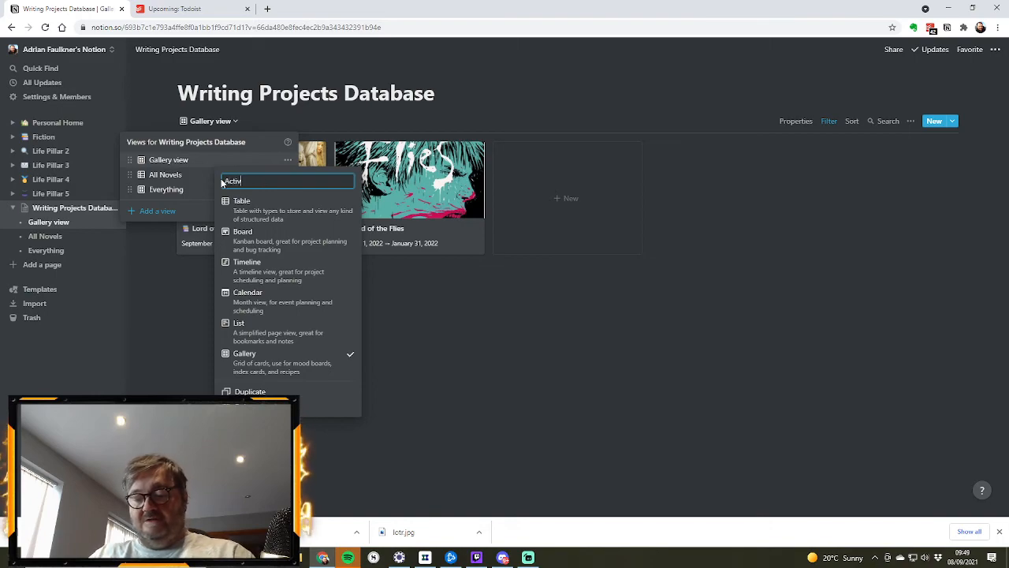
pyautogui.write('e Projects')
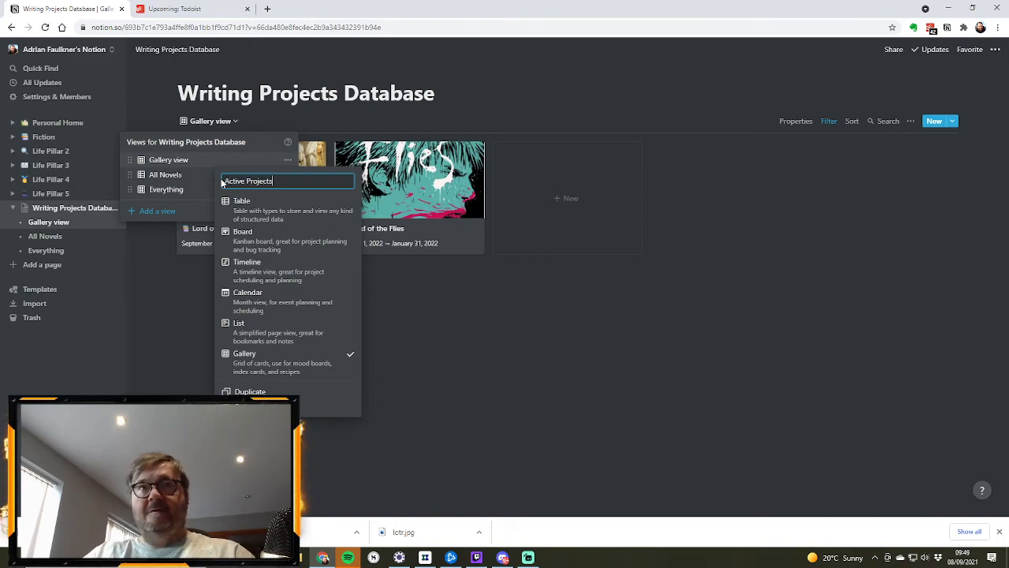
pyautogui.click(463, 297)
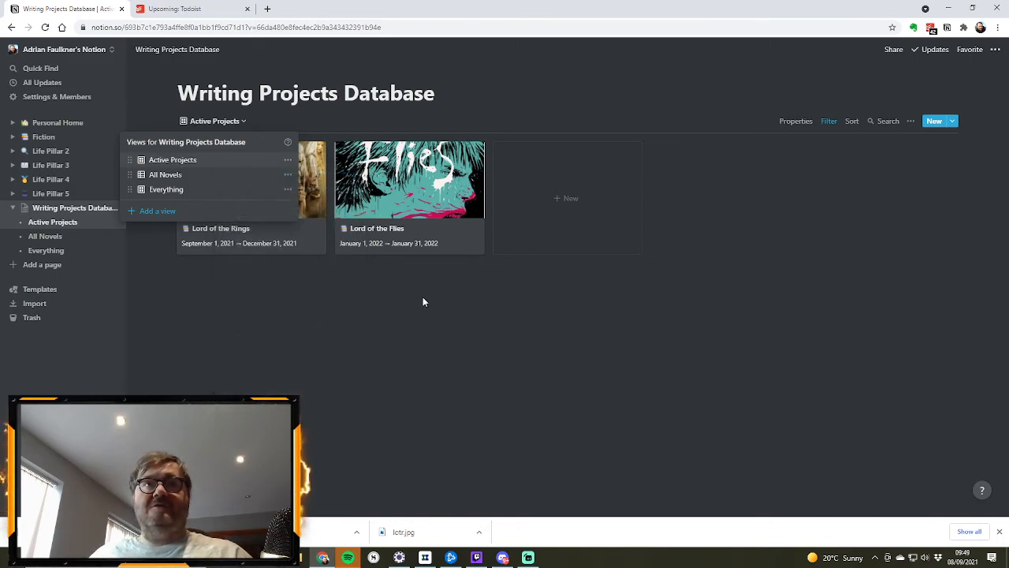
pyautogui.click(361, 298)
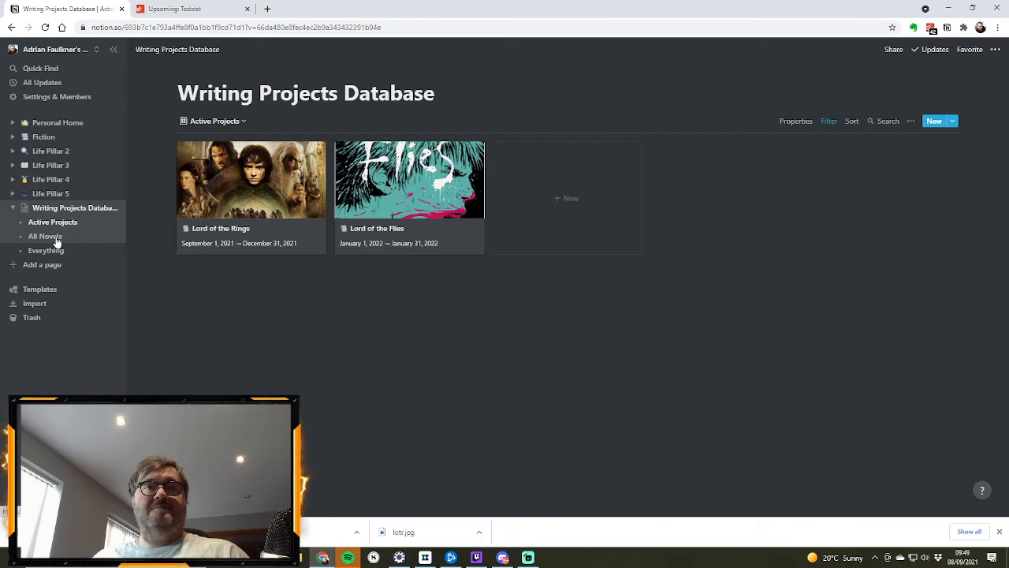
# Add a second filter to the Active Projects view requiring that Stage is not Published
pyautogui.click(825, 121)
pyautogui.click(723, 185)
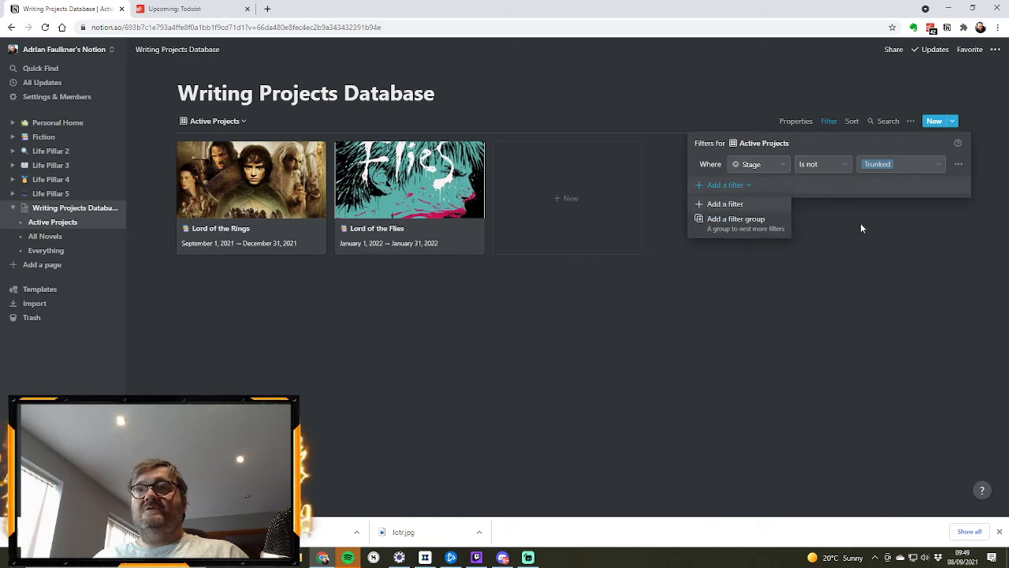
pyautogui.click(738, 205)
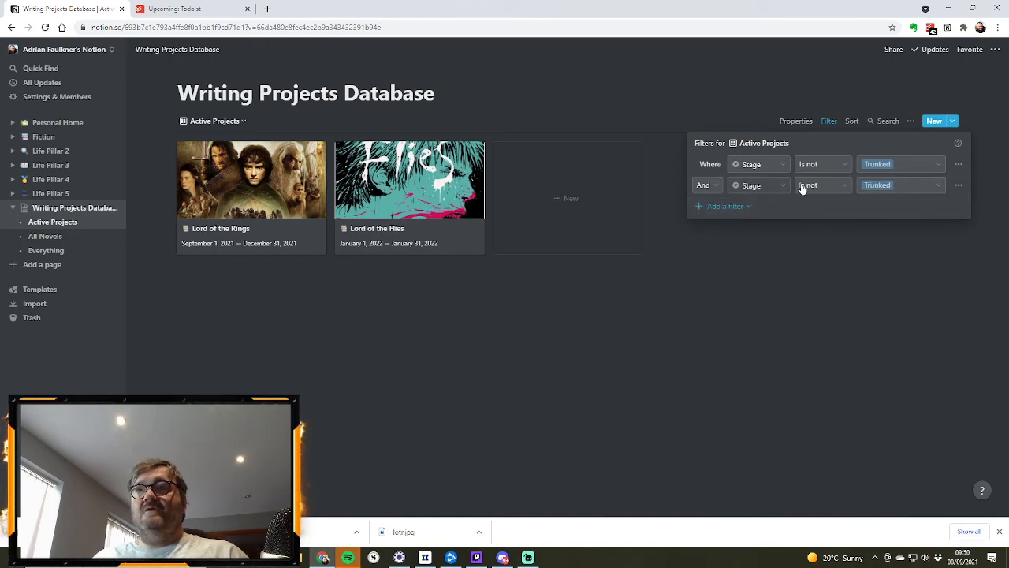
pyautogui.click(940, 183)
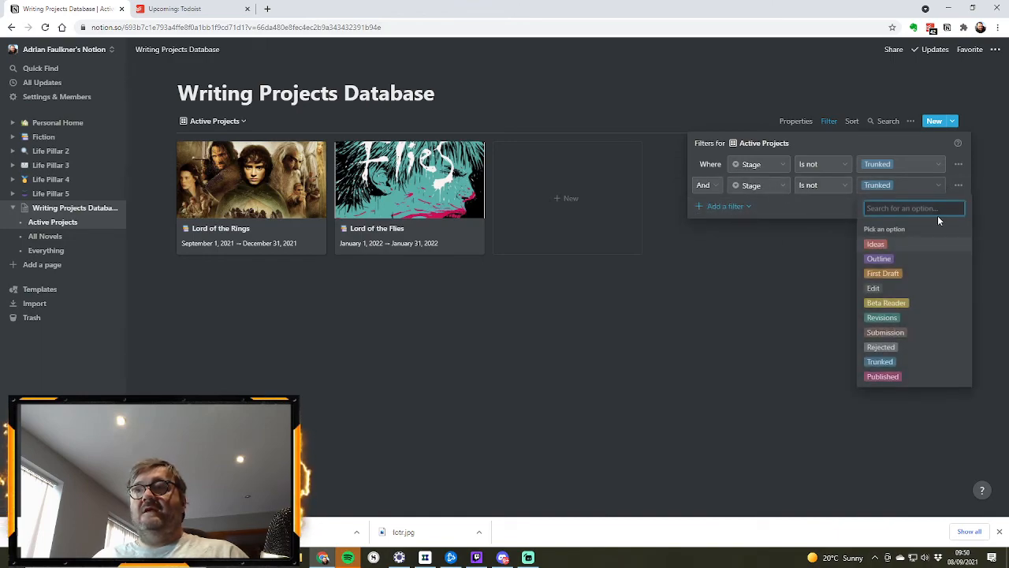
pyautogui.click(883, 377)
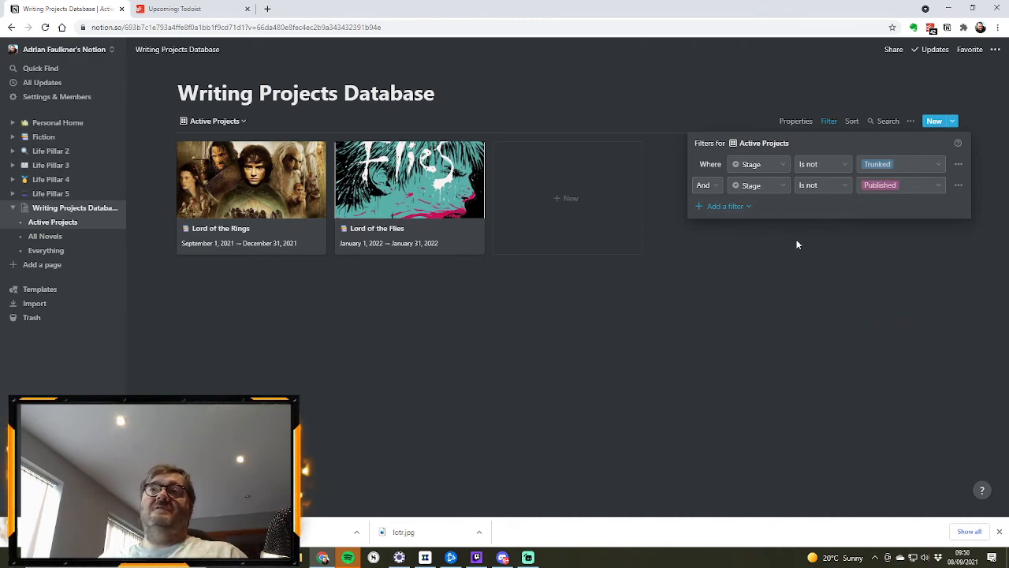
pyautogui.click(777, 299)
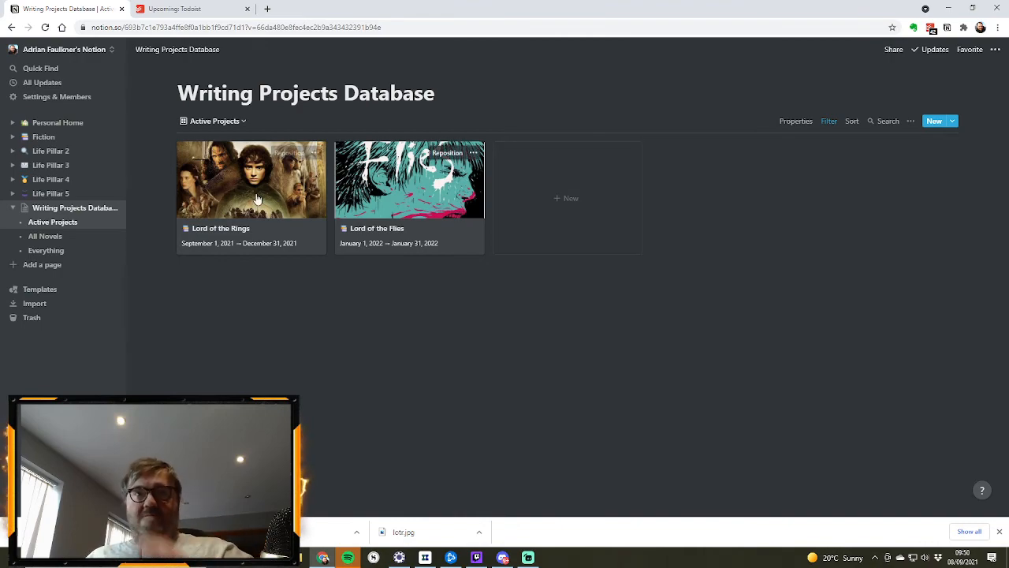
# Open the Lord of the Rings project and add a Text property with the default name to it
pyautogui.click(270, 230)
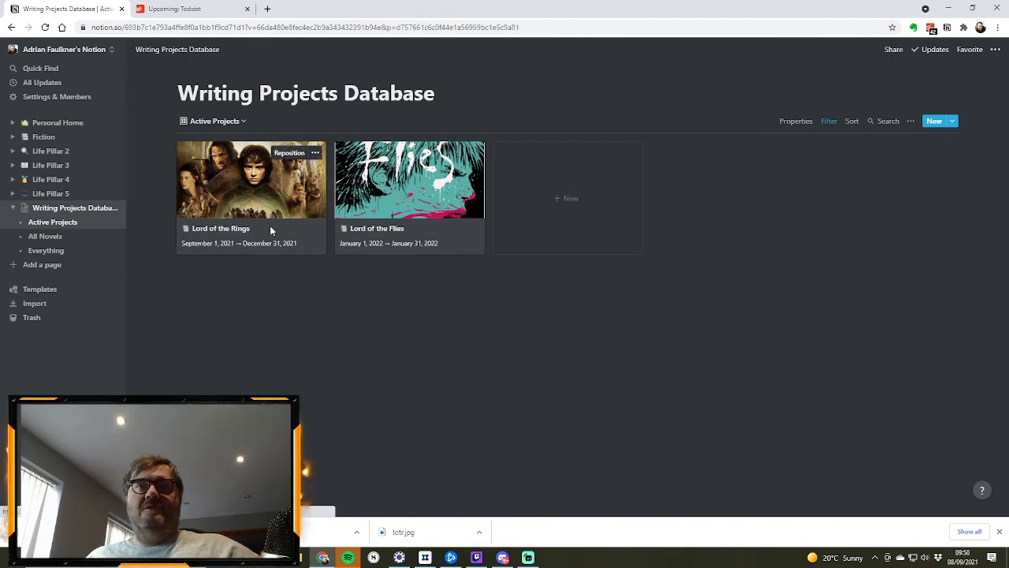
pyautogui.scroll(-3, 655, 227)
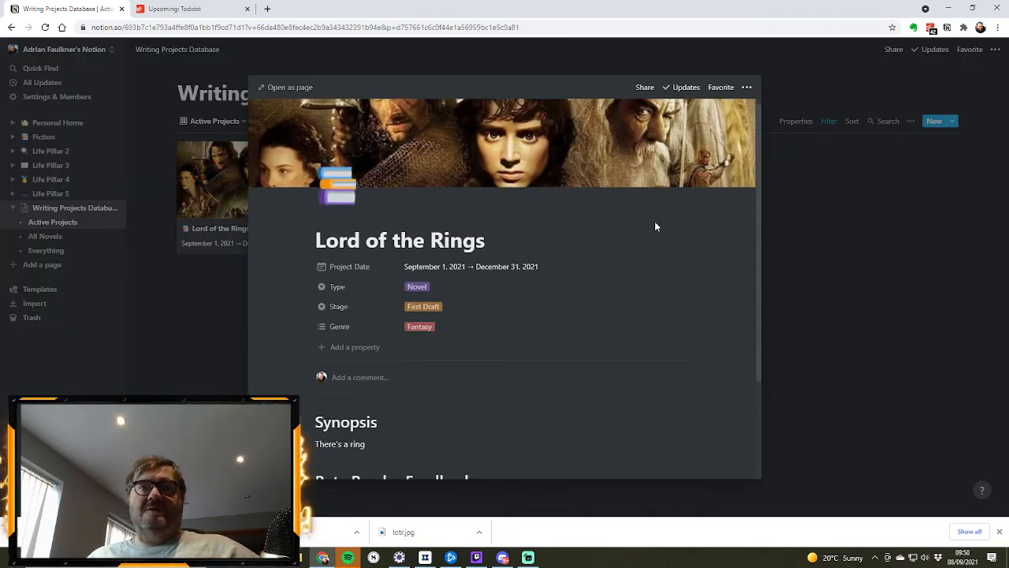
pyautogui.scroll(3, 655, 227)
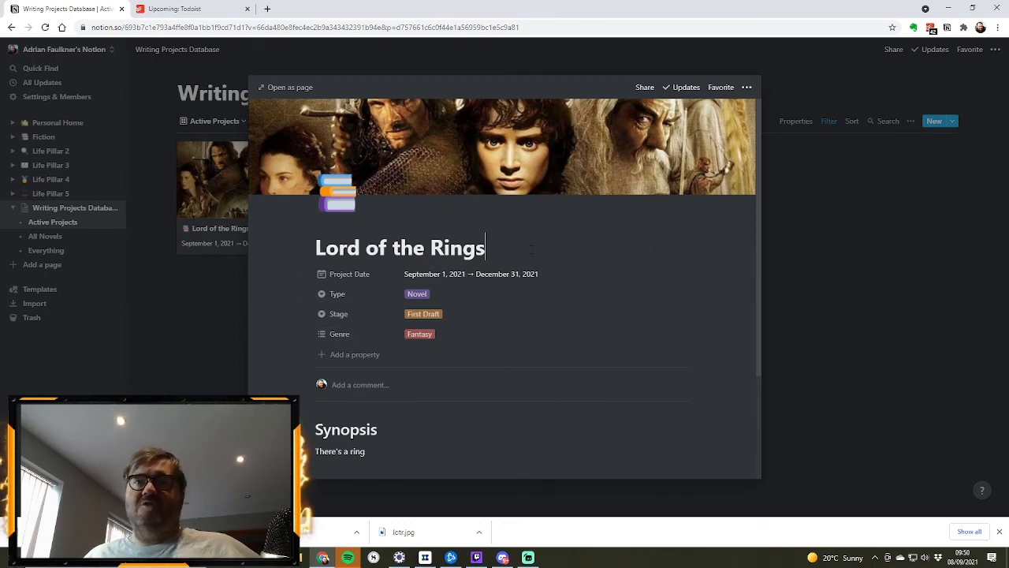
pyautogui.click(352, 356)
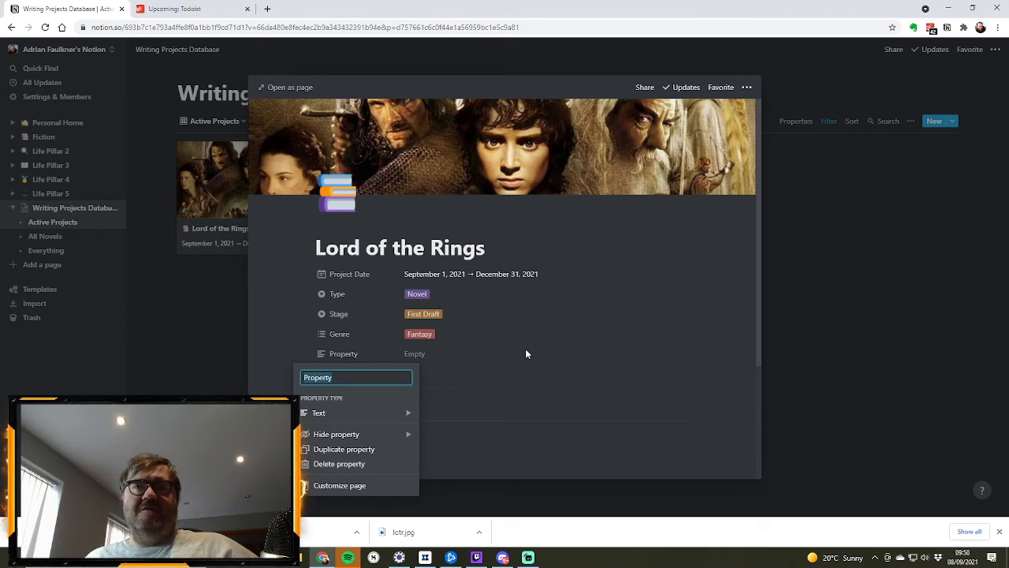
pyautogui.moveTo(386, 417)
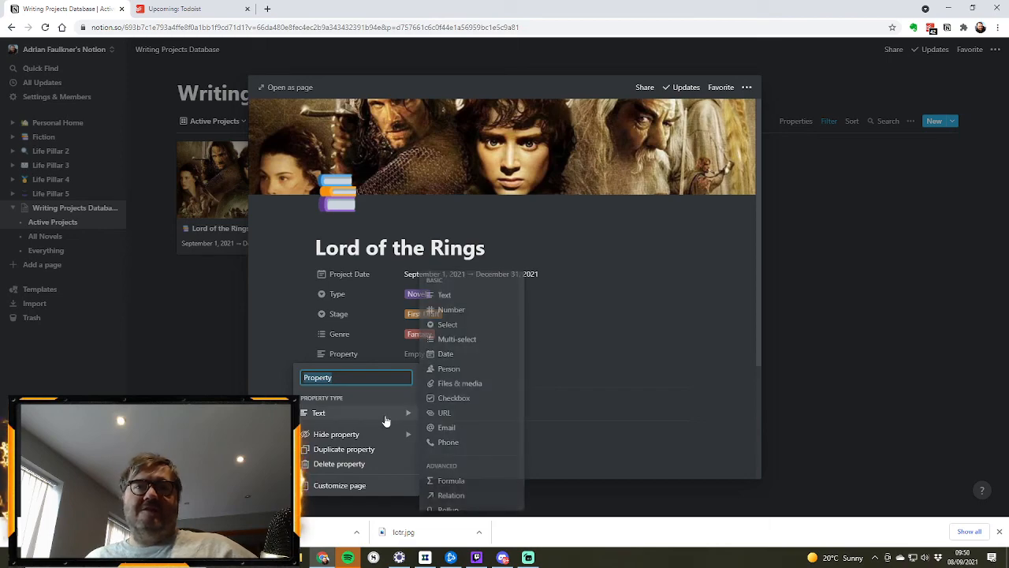
pyautogui.click(461, 297)
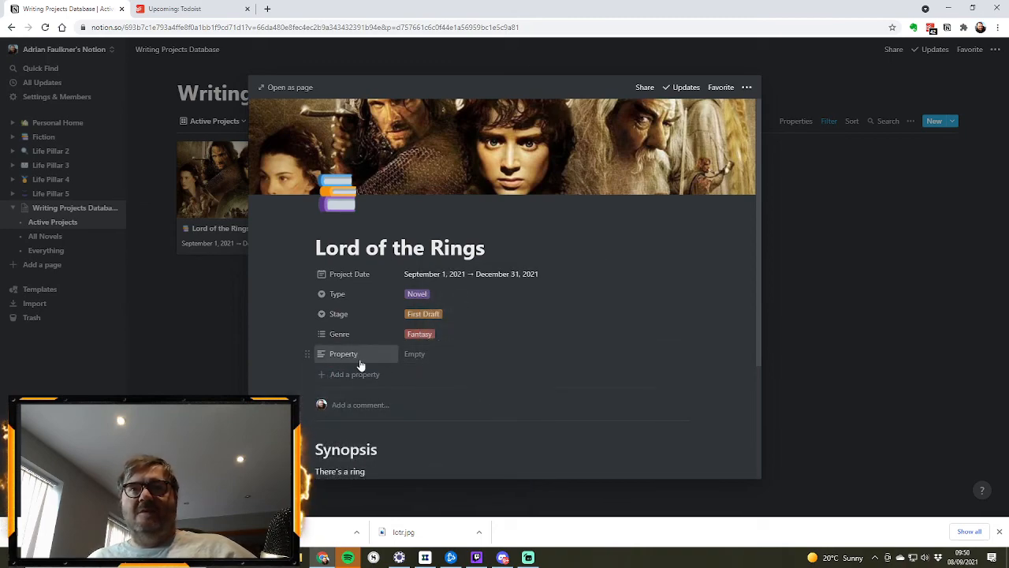
pyautogui.scroll(-2, 450, 422)
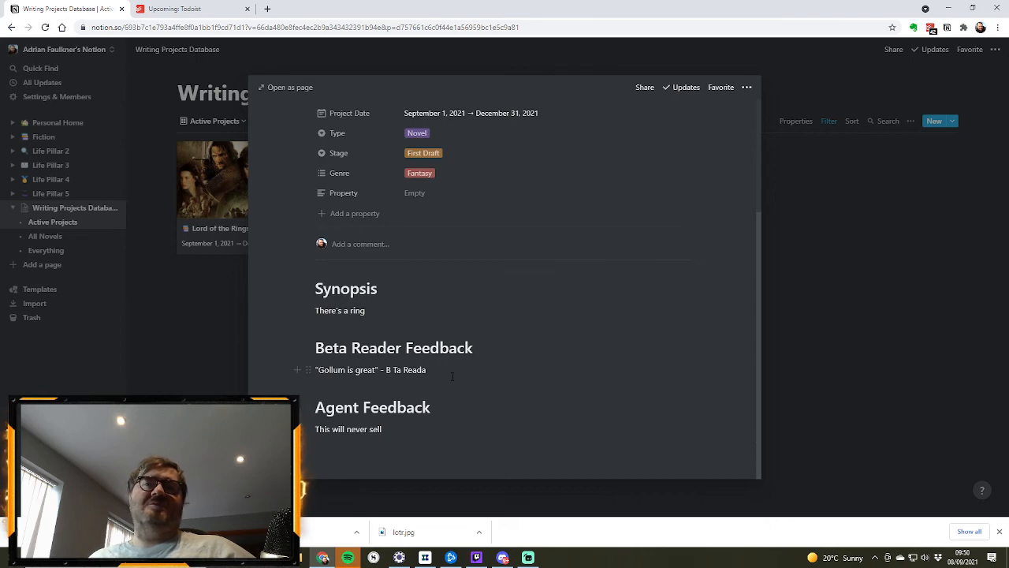
# Review the basic and advanced types available for the new property in the Lord of the Rings project, and return to the Active Projects gallery
pyautogui.scroll(2, 452, 376)
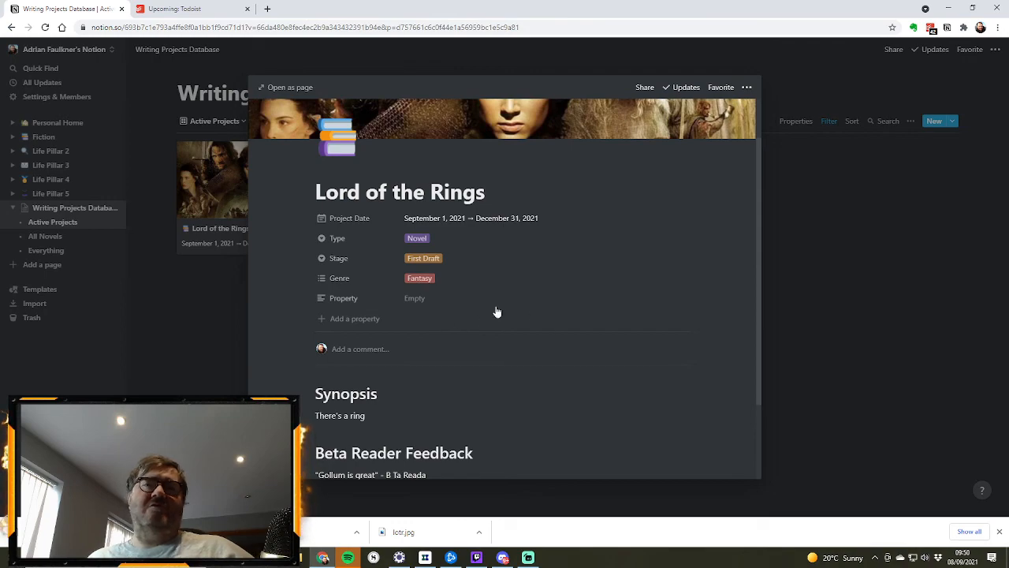
pyautogui.click(434, 308)
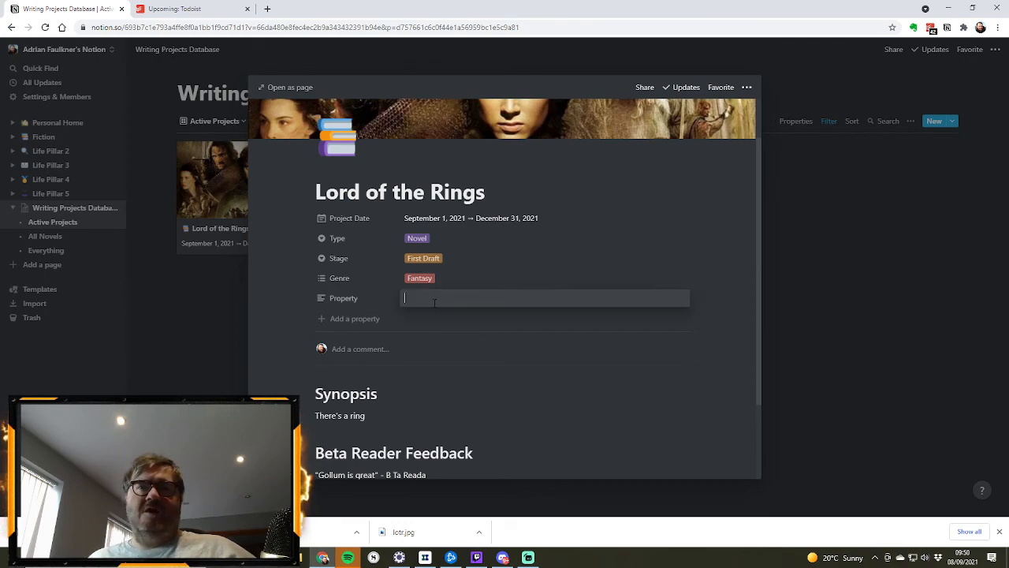
pyautogui.click(352, 305)
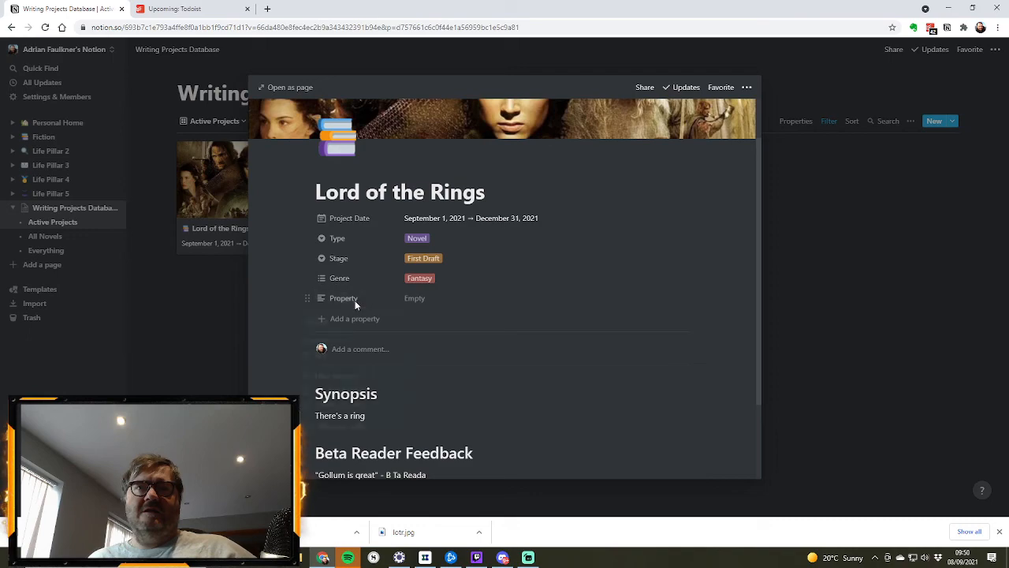
pyautogui.click(355, 301)
pyautogui.click(368, 363)
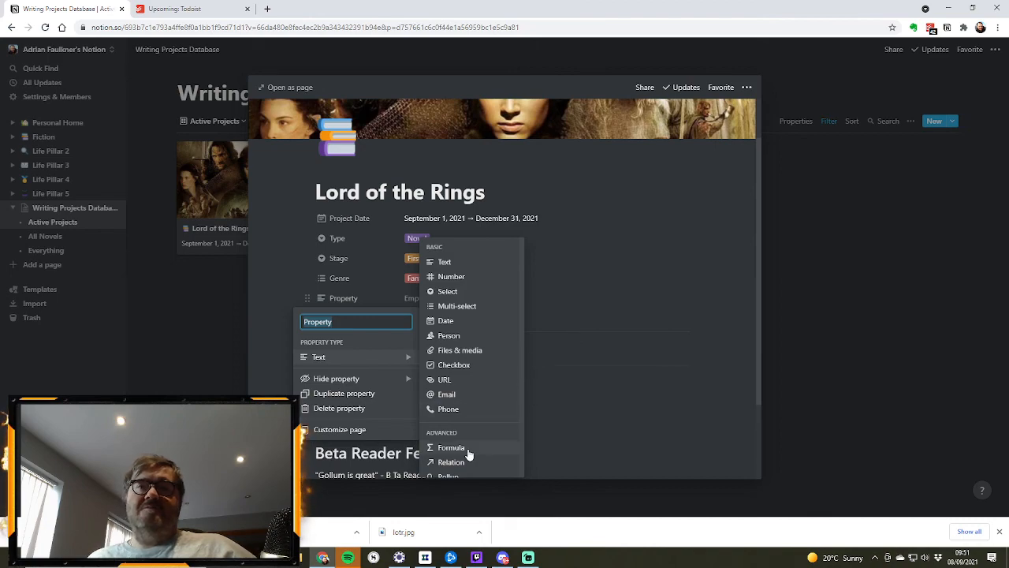
pyautogui.scroll(-1, 479, 428)
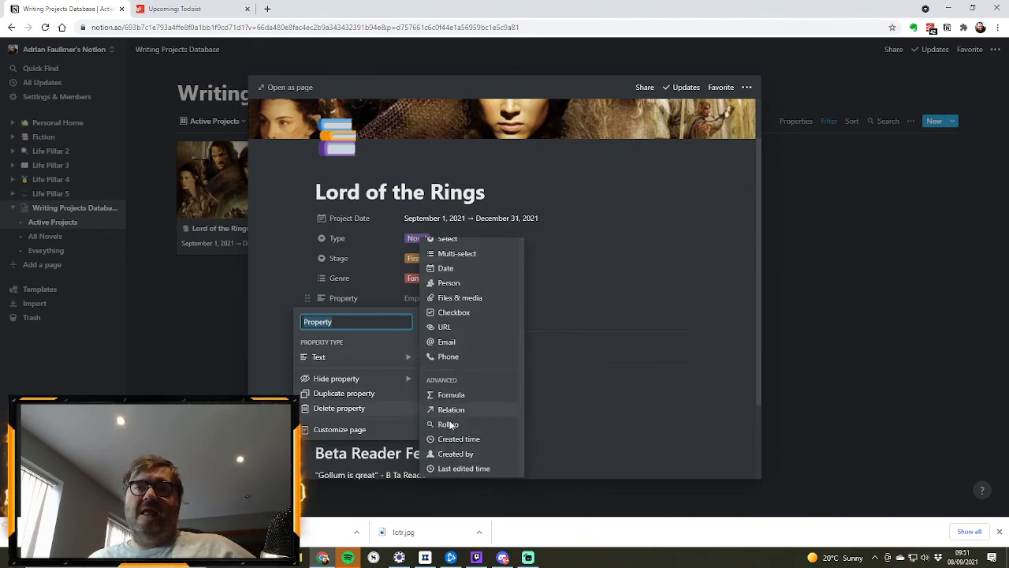
pyautogui.moveTo(403, 356)
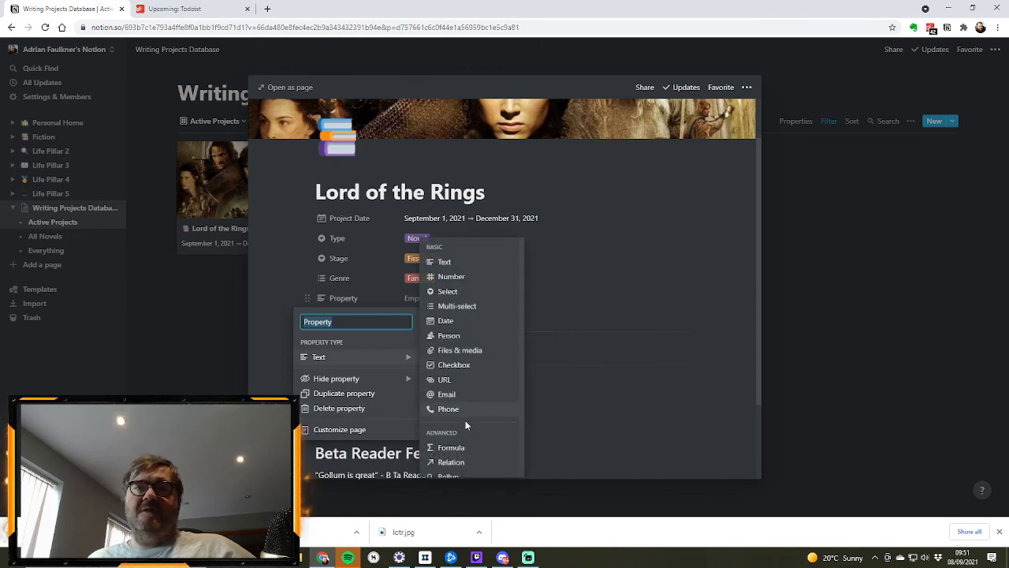
pyautogui.click(622, 274)
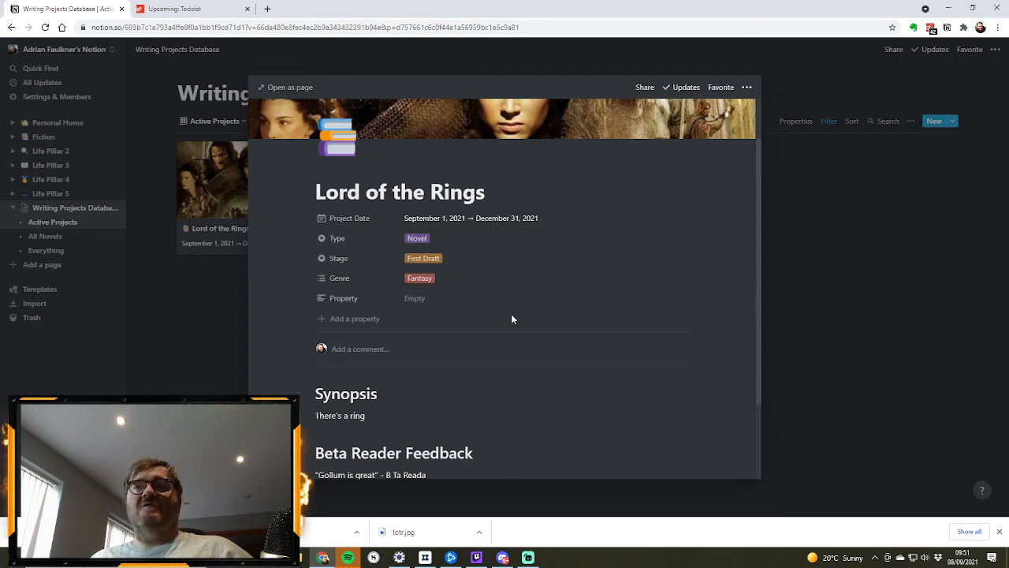
pyautogui.click(853, 275)
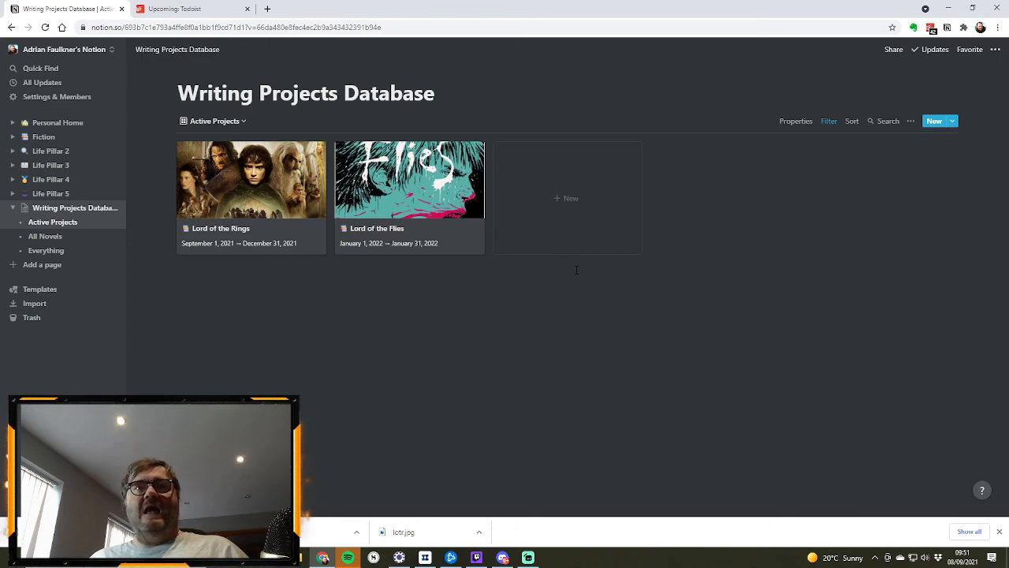